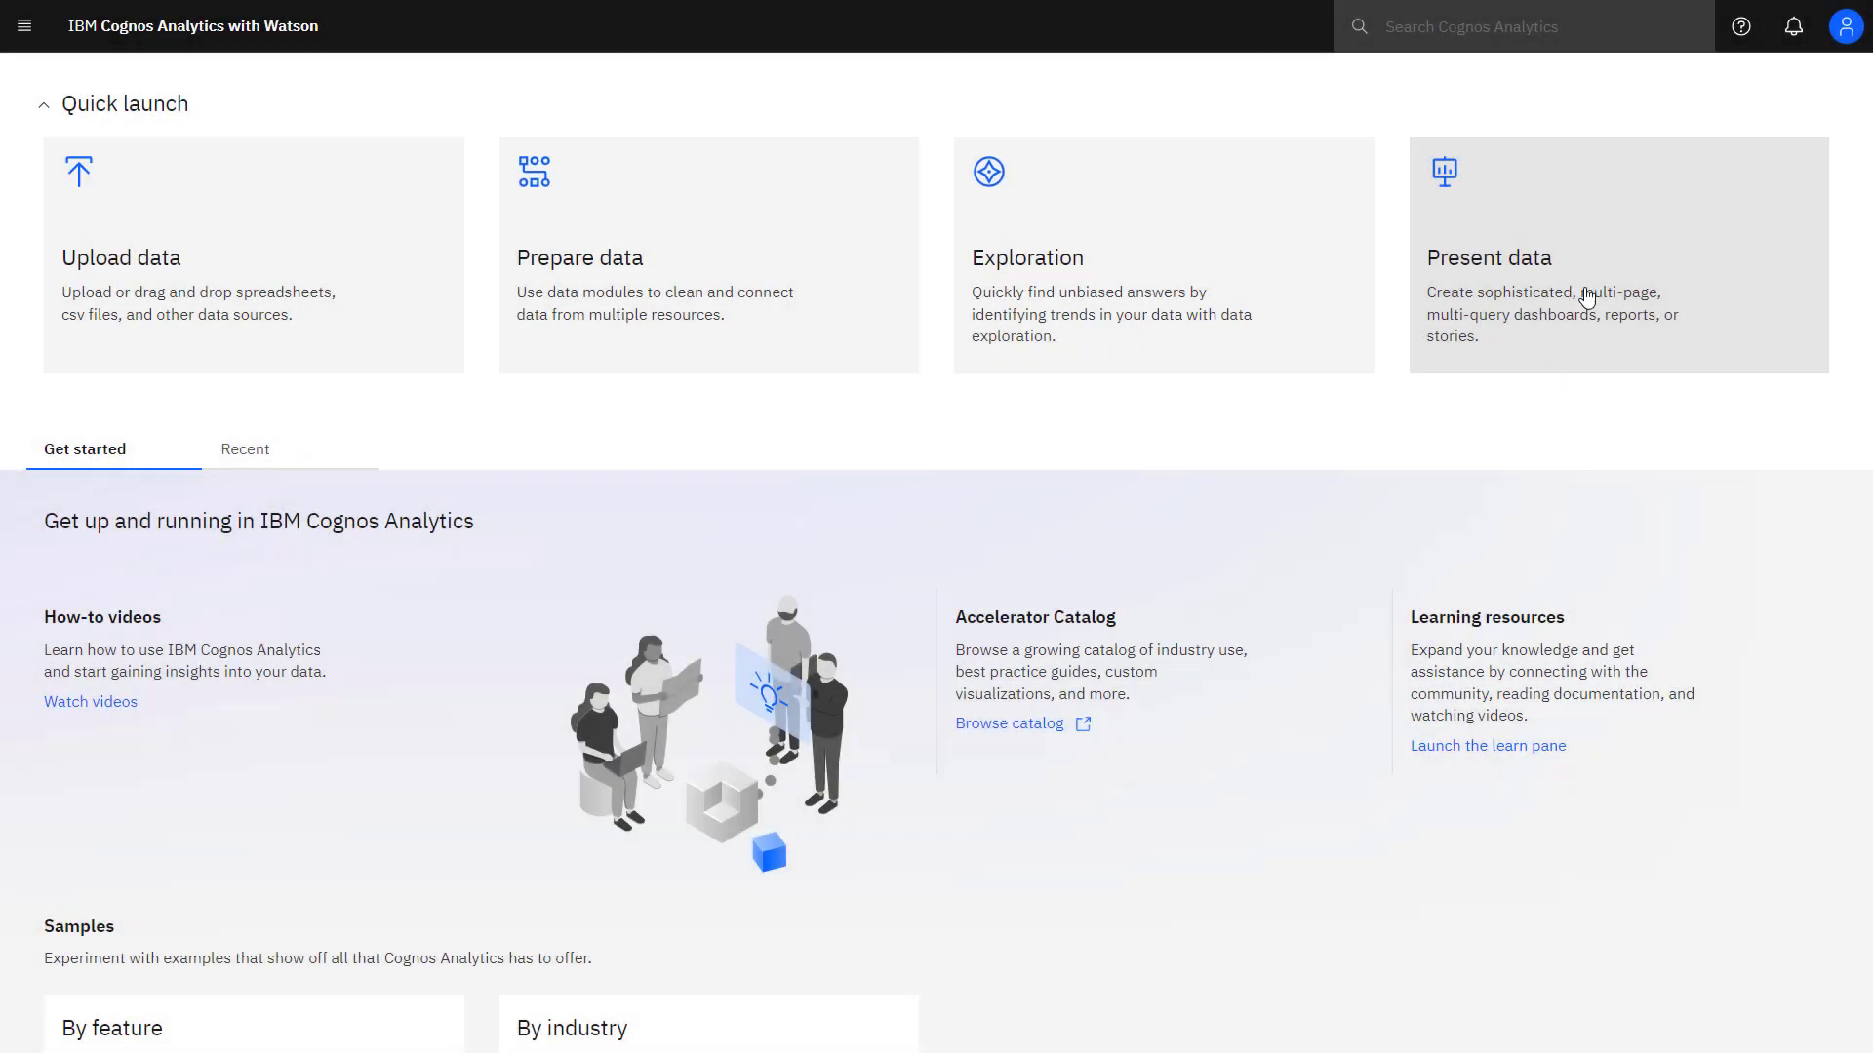
# Create a new report using the 2 rows template and the Blue theme.
pyautogui.click(1556, 274)
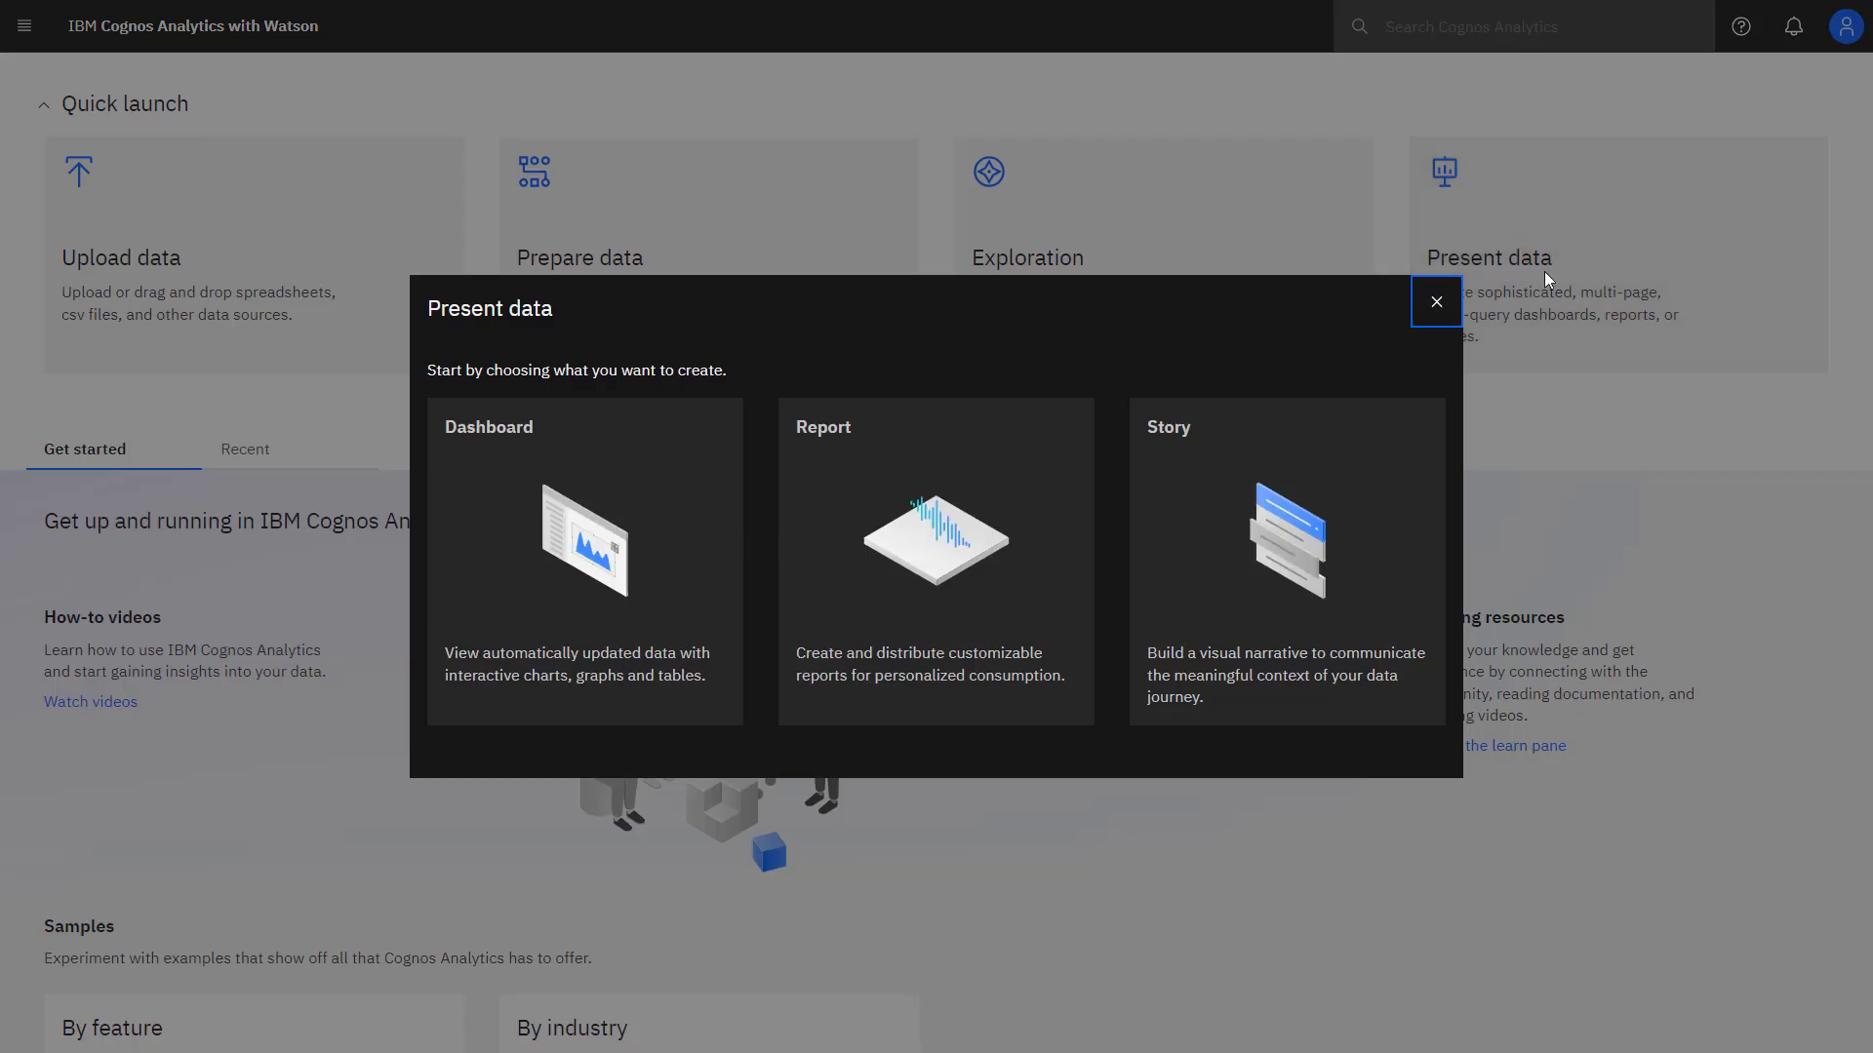
pyautogui.click(952, 544)
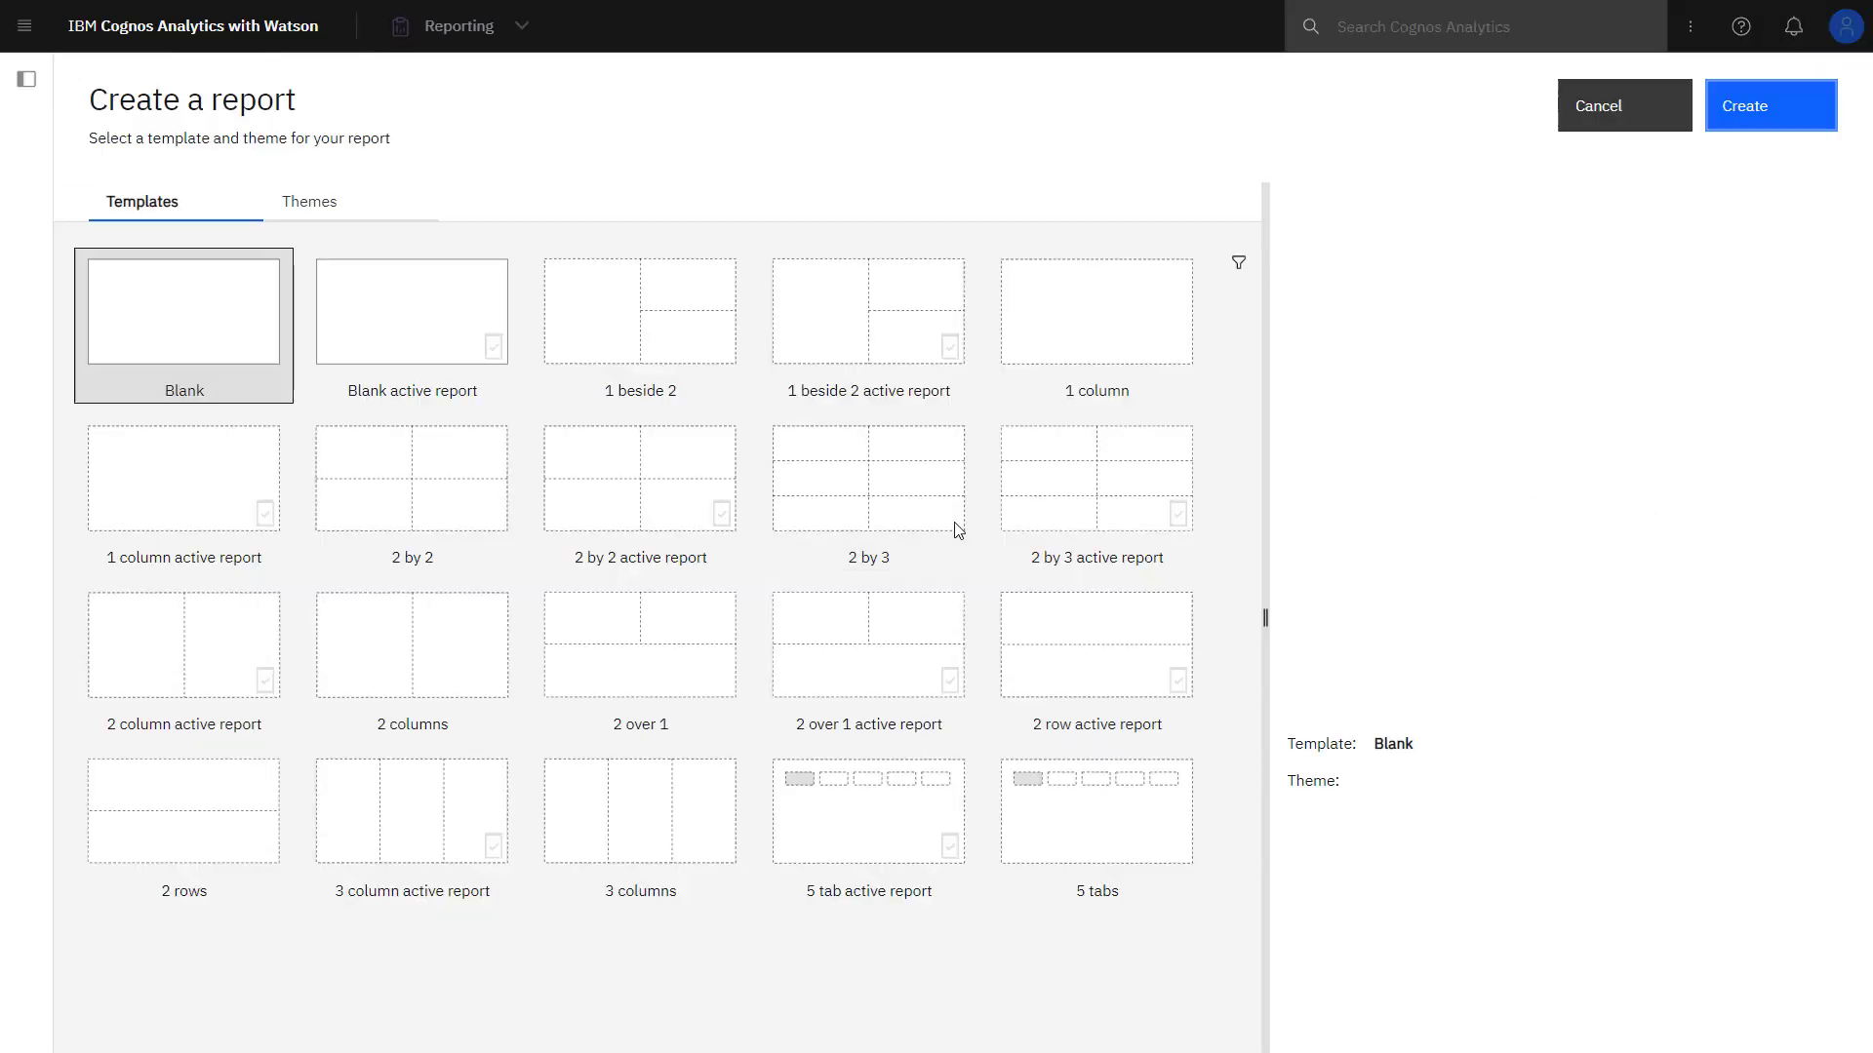
pyautogui.click(132, 863)
pyautogui.click(309, 200)
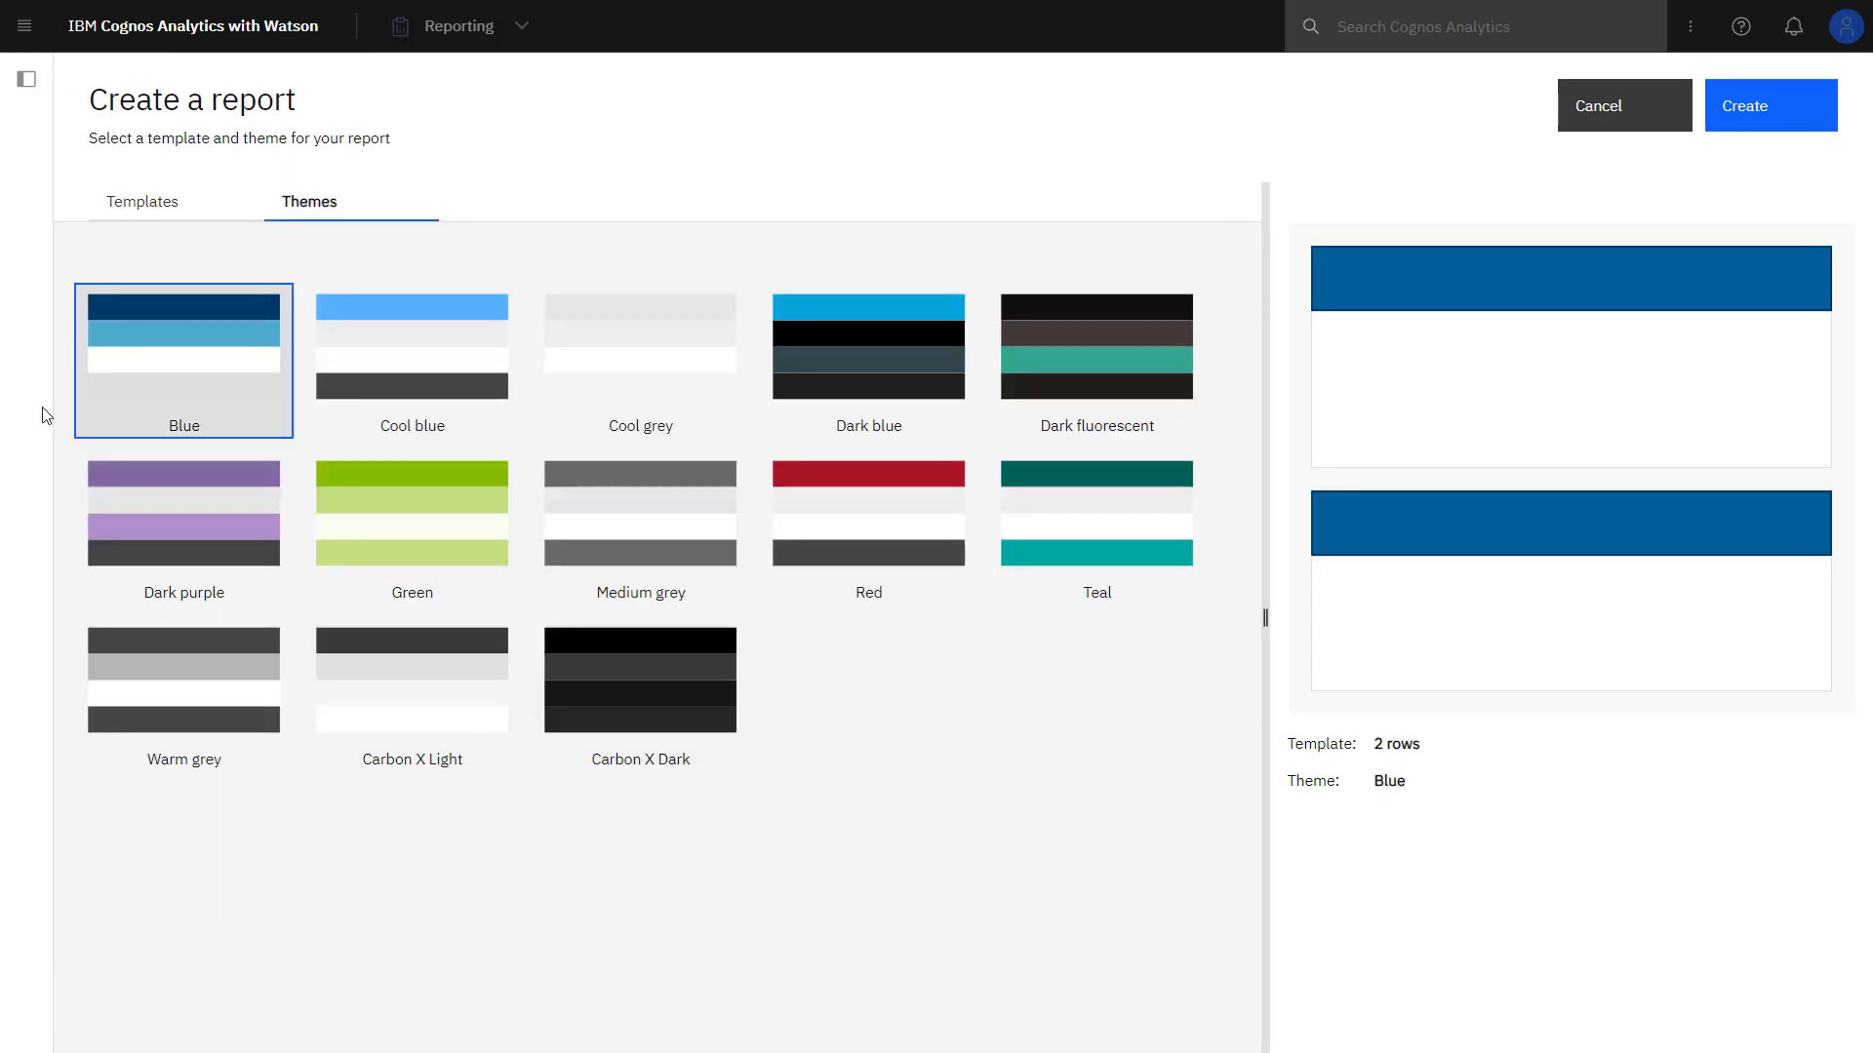
pyautogui.click(186, 420)
pyautogui.click(1770, 106)
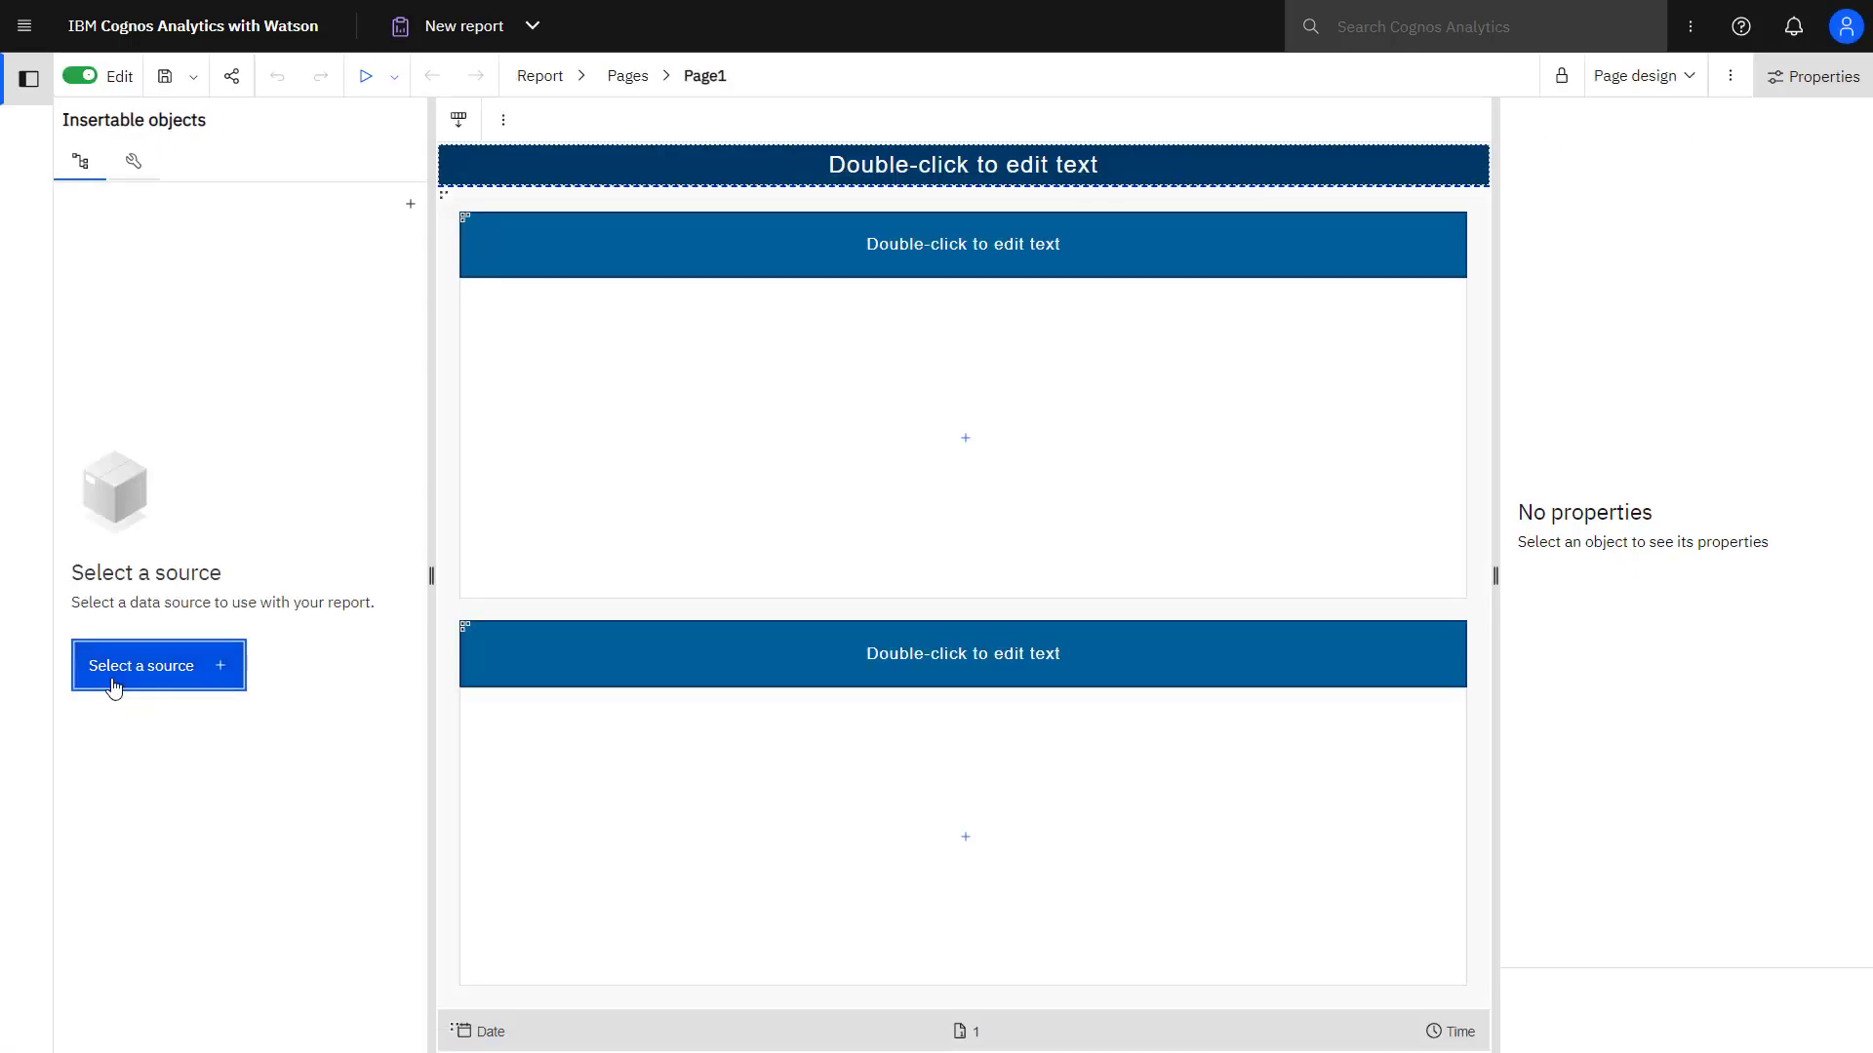
# Use the Samples/By industry/Banking/Data 'Banking loss events' data module as the source.
pyautogui.click(141, 666)
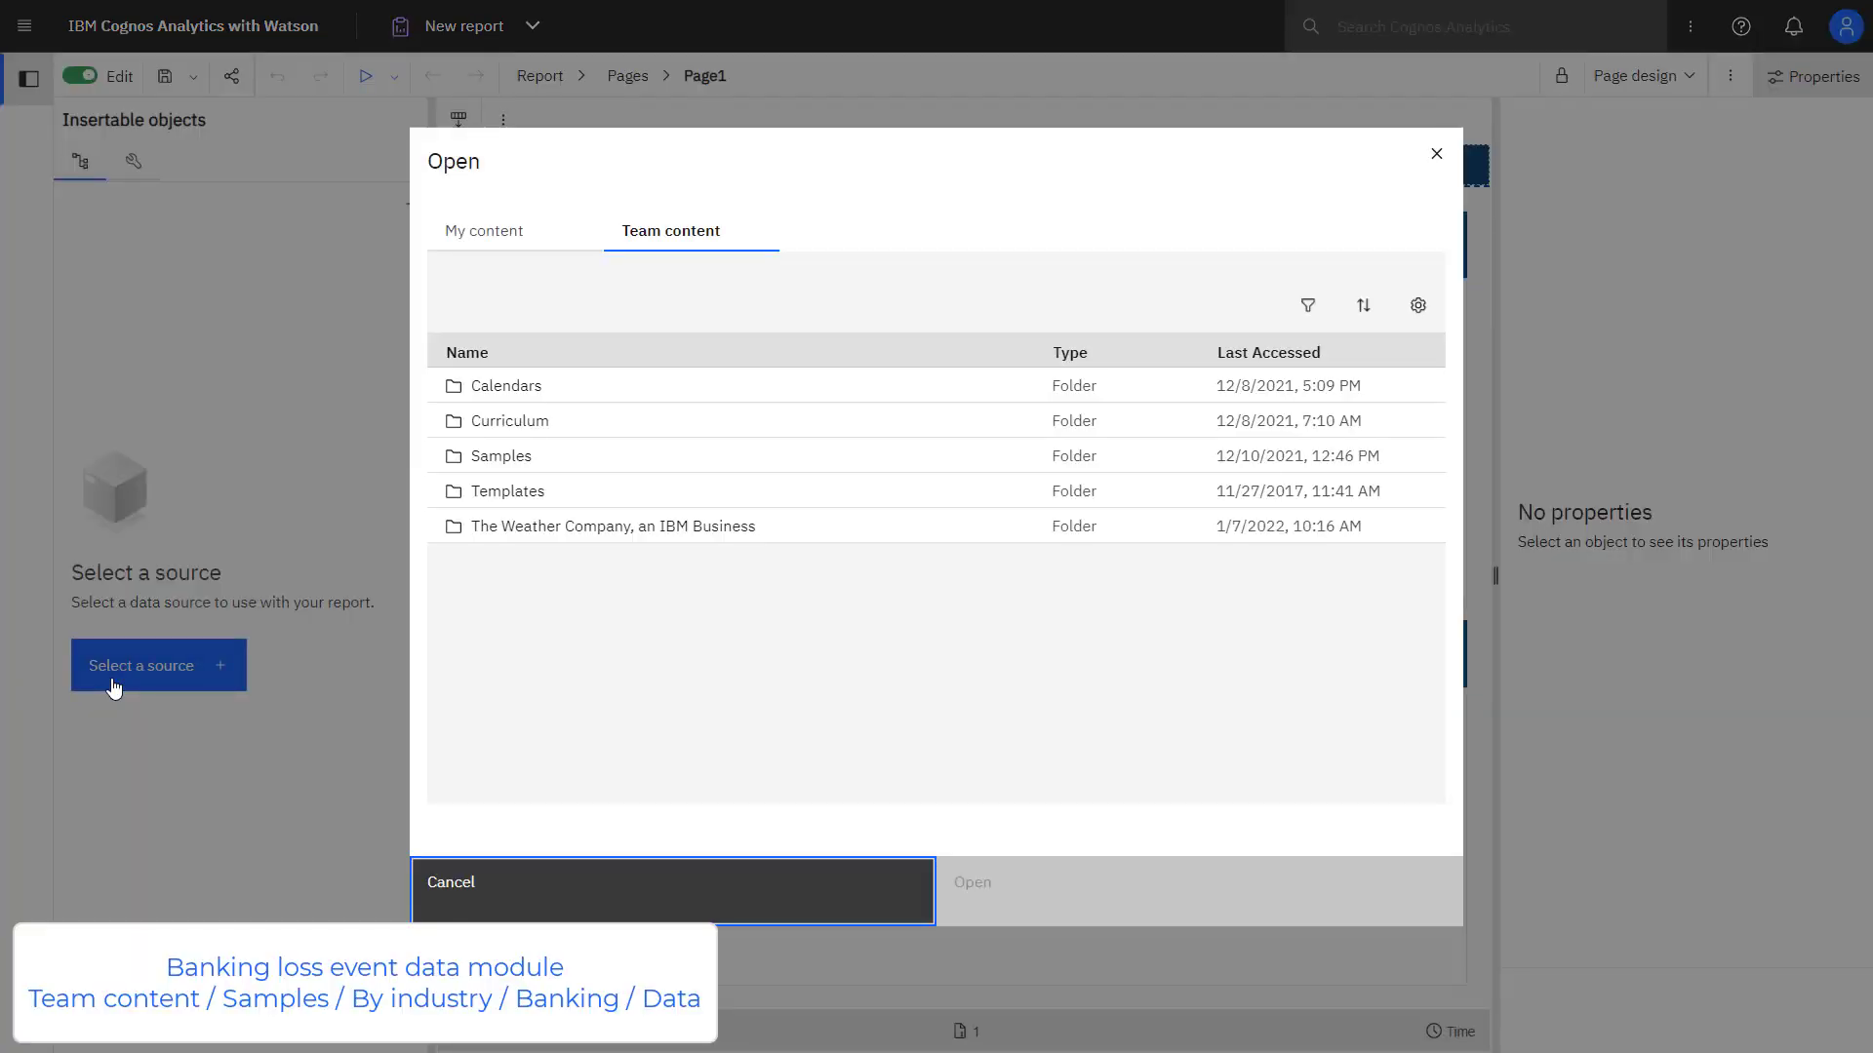
pyautogui.click(501, 457)
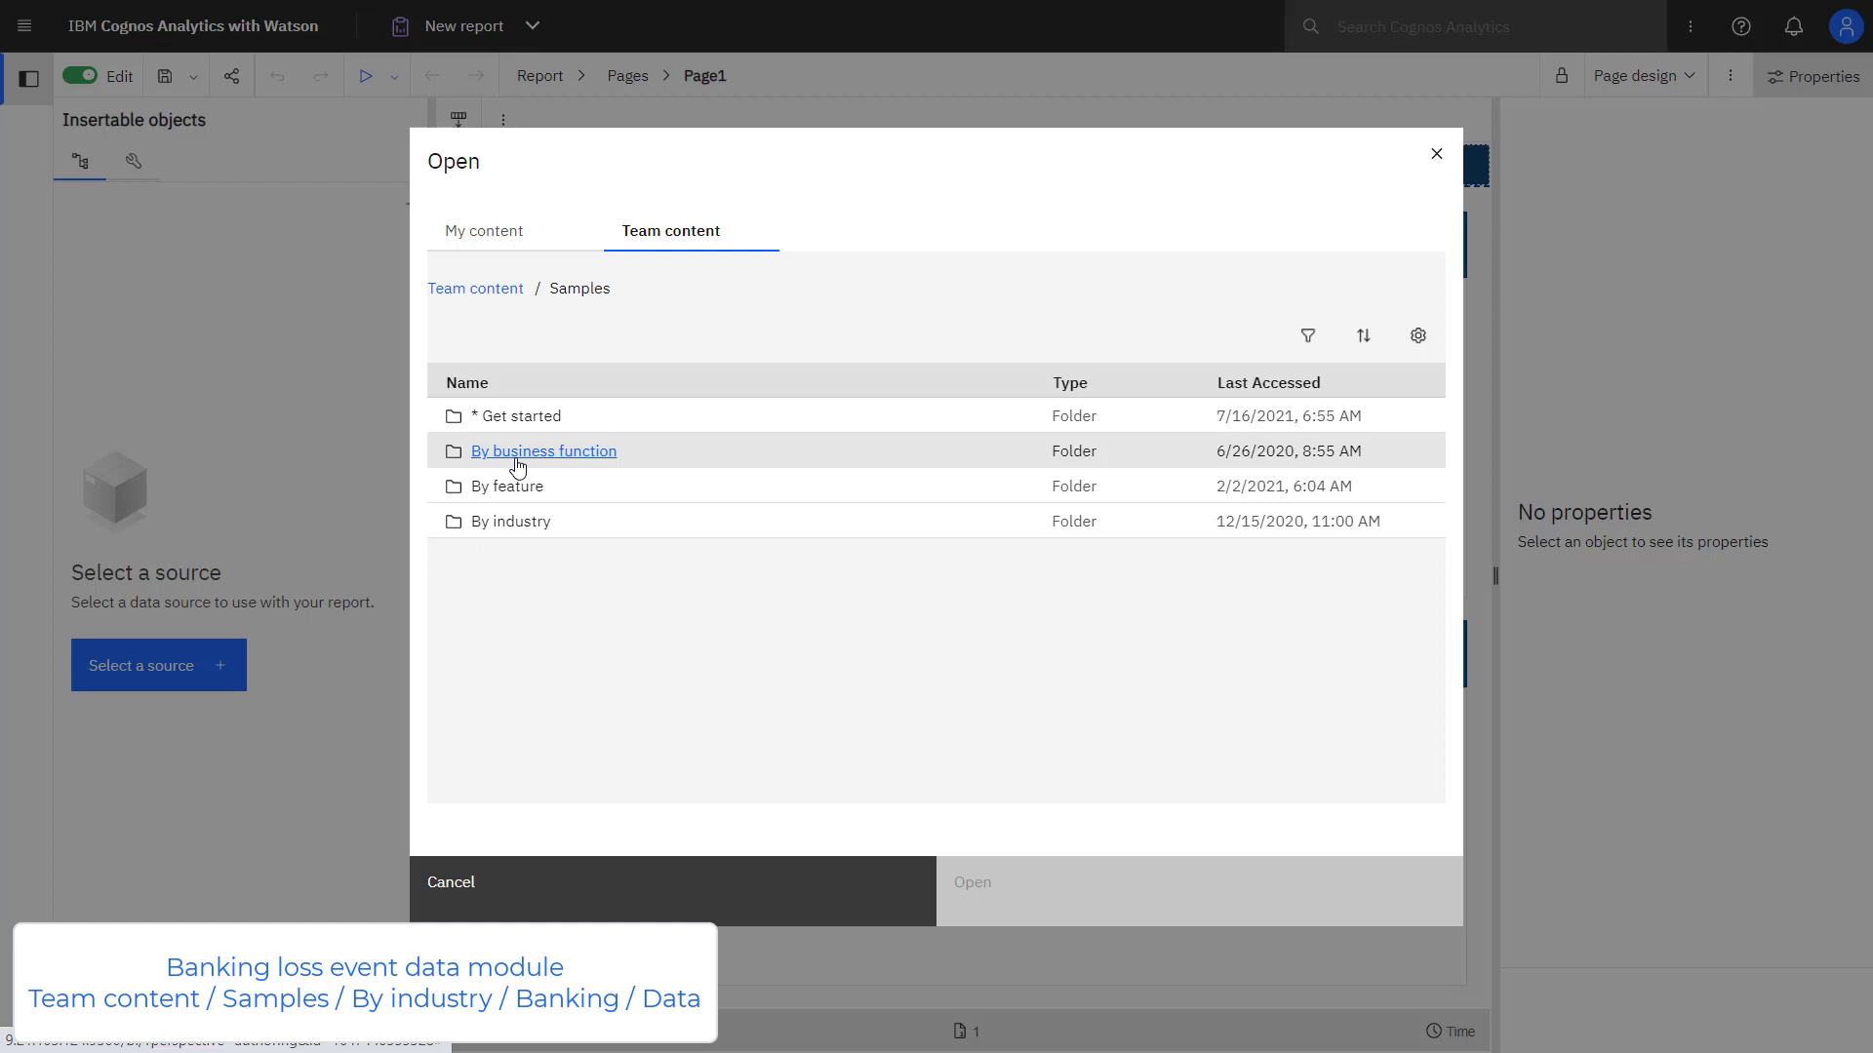
pyautogui.click(511, 522)
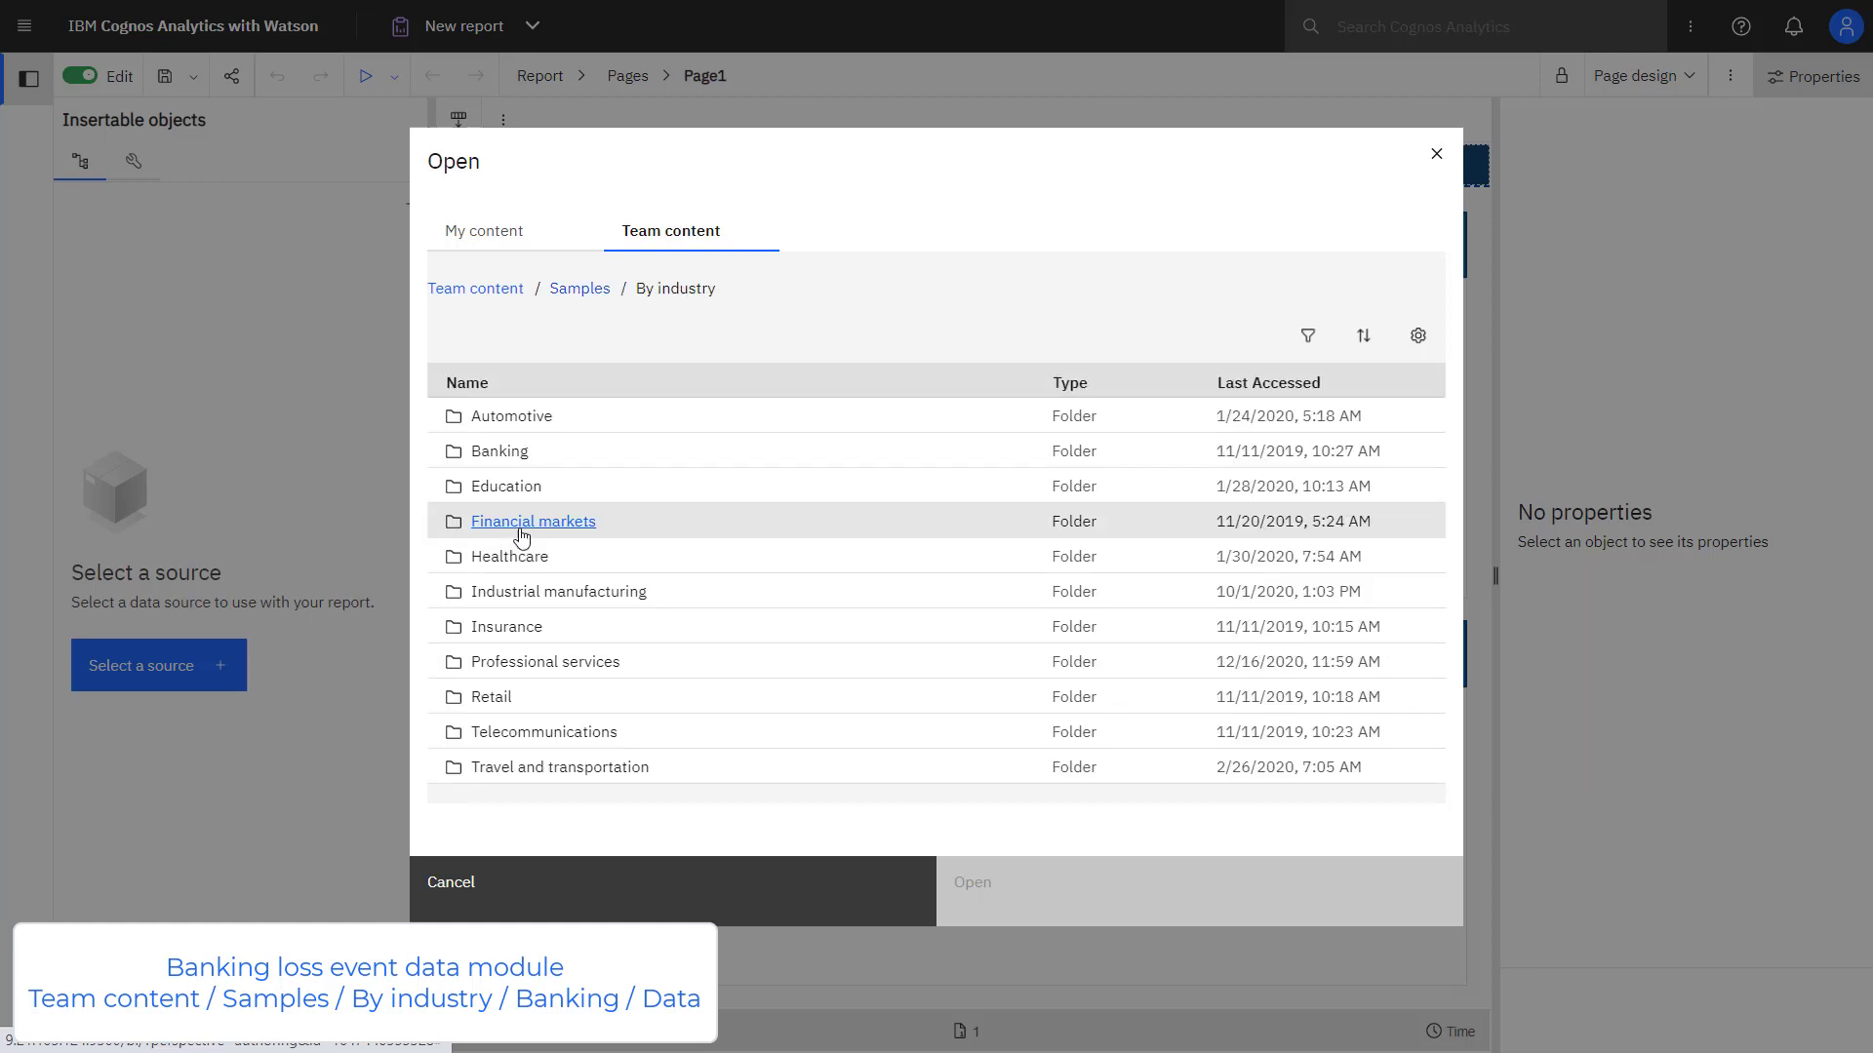
pyautogui.click(500, 450)
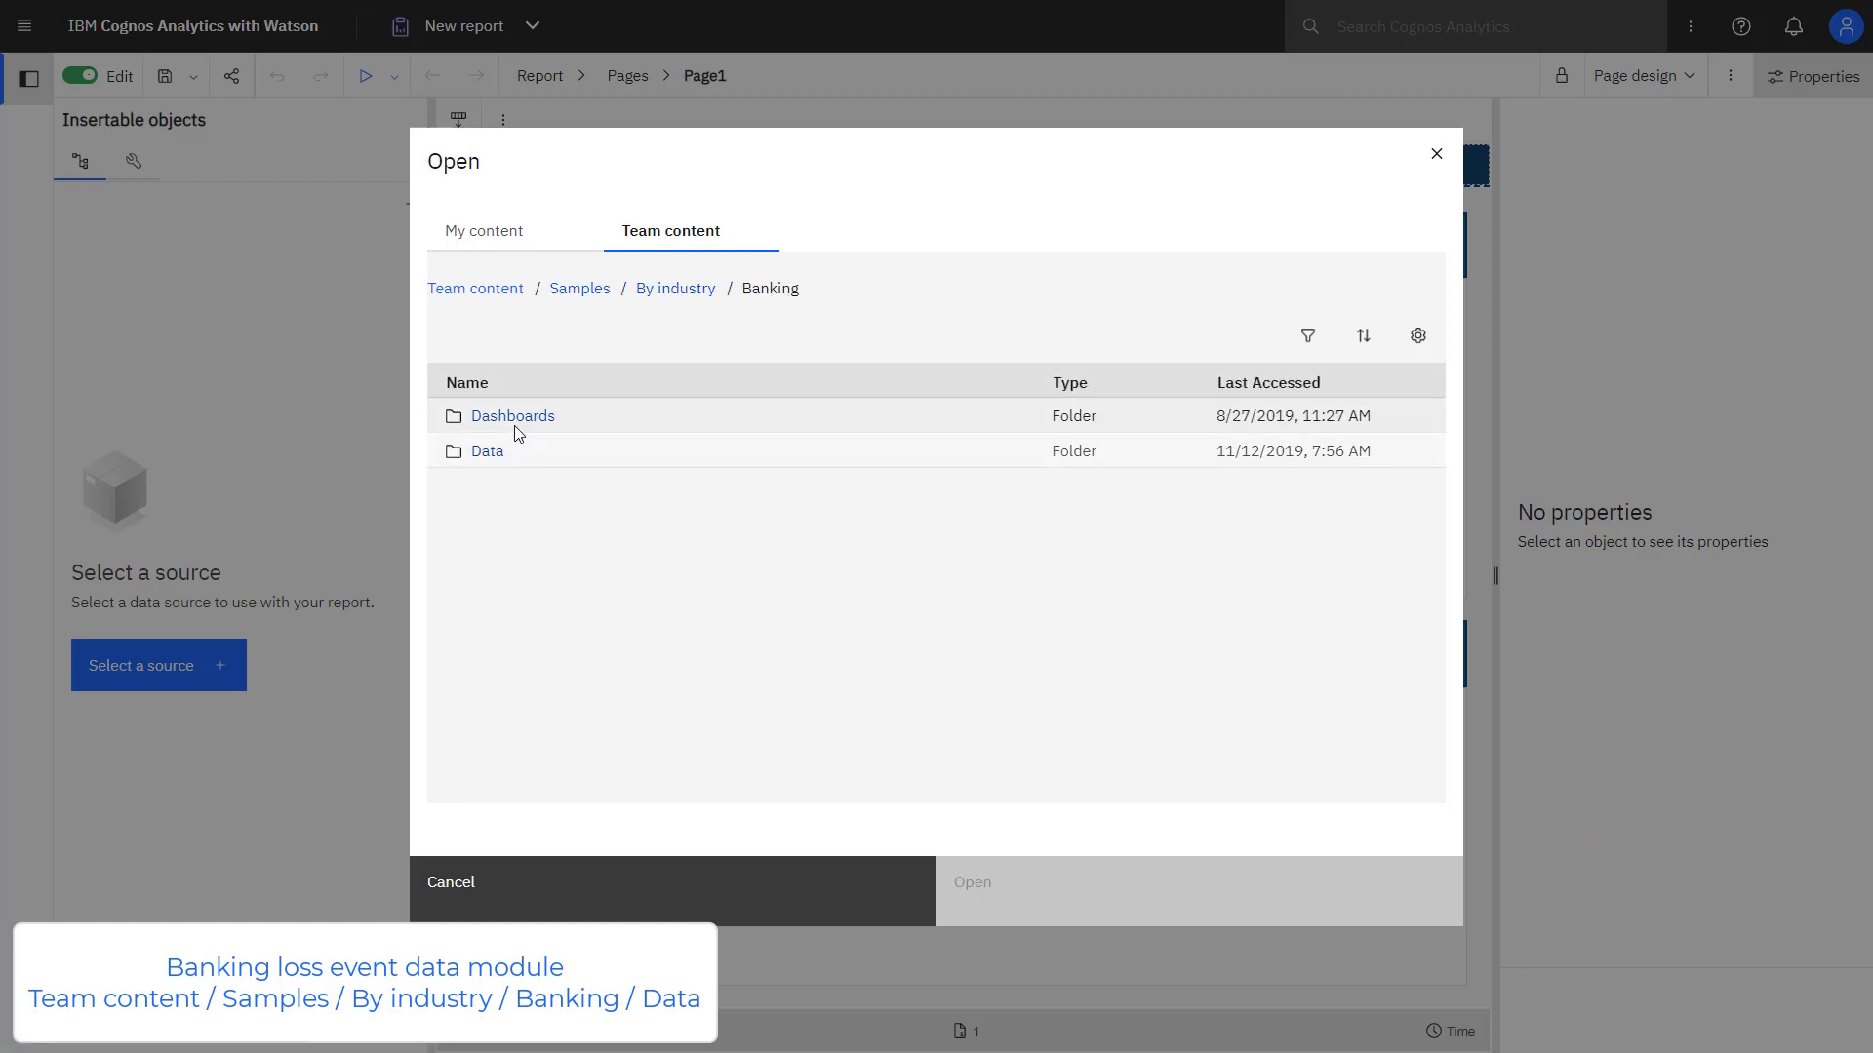
pyautogui.click(486, 450)
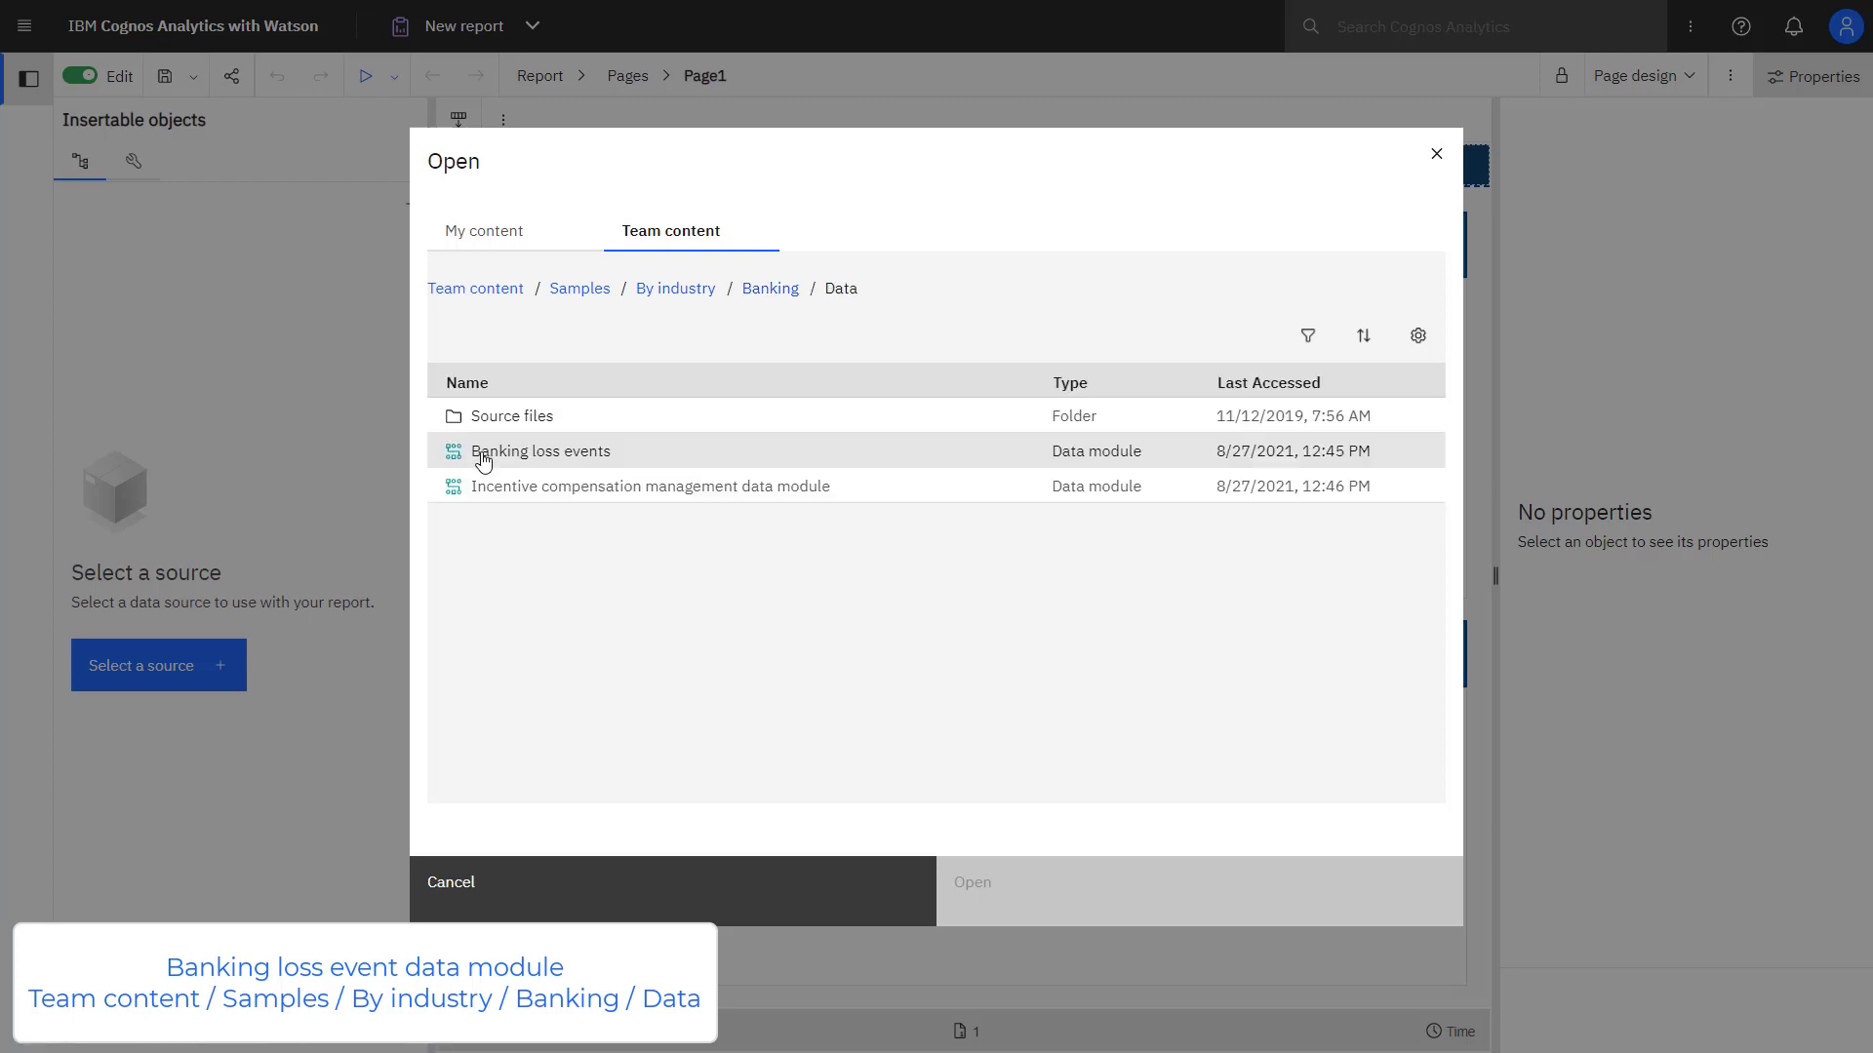
pyautogui.click(497, 455)
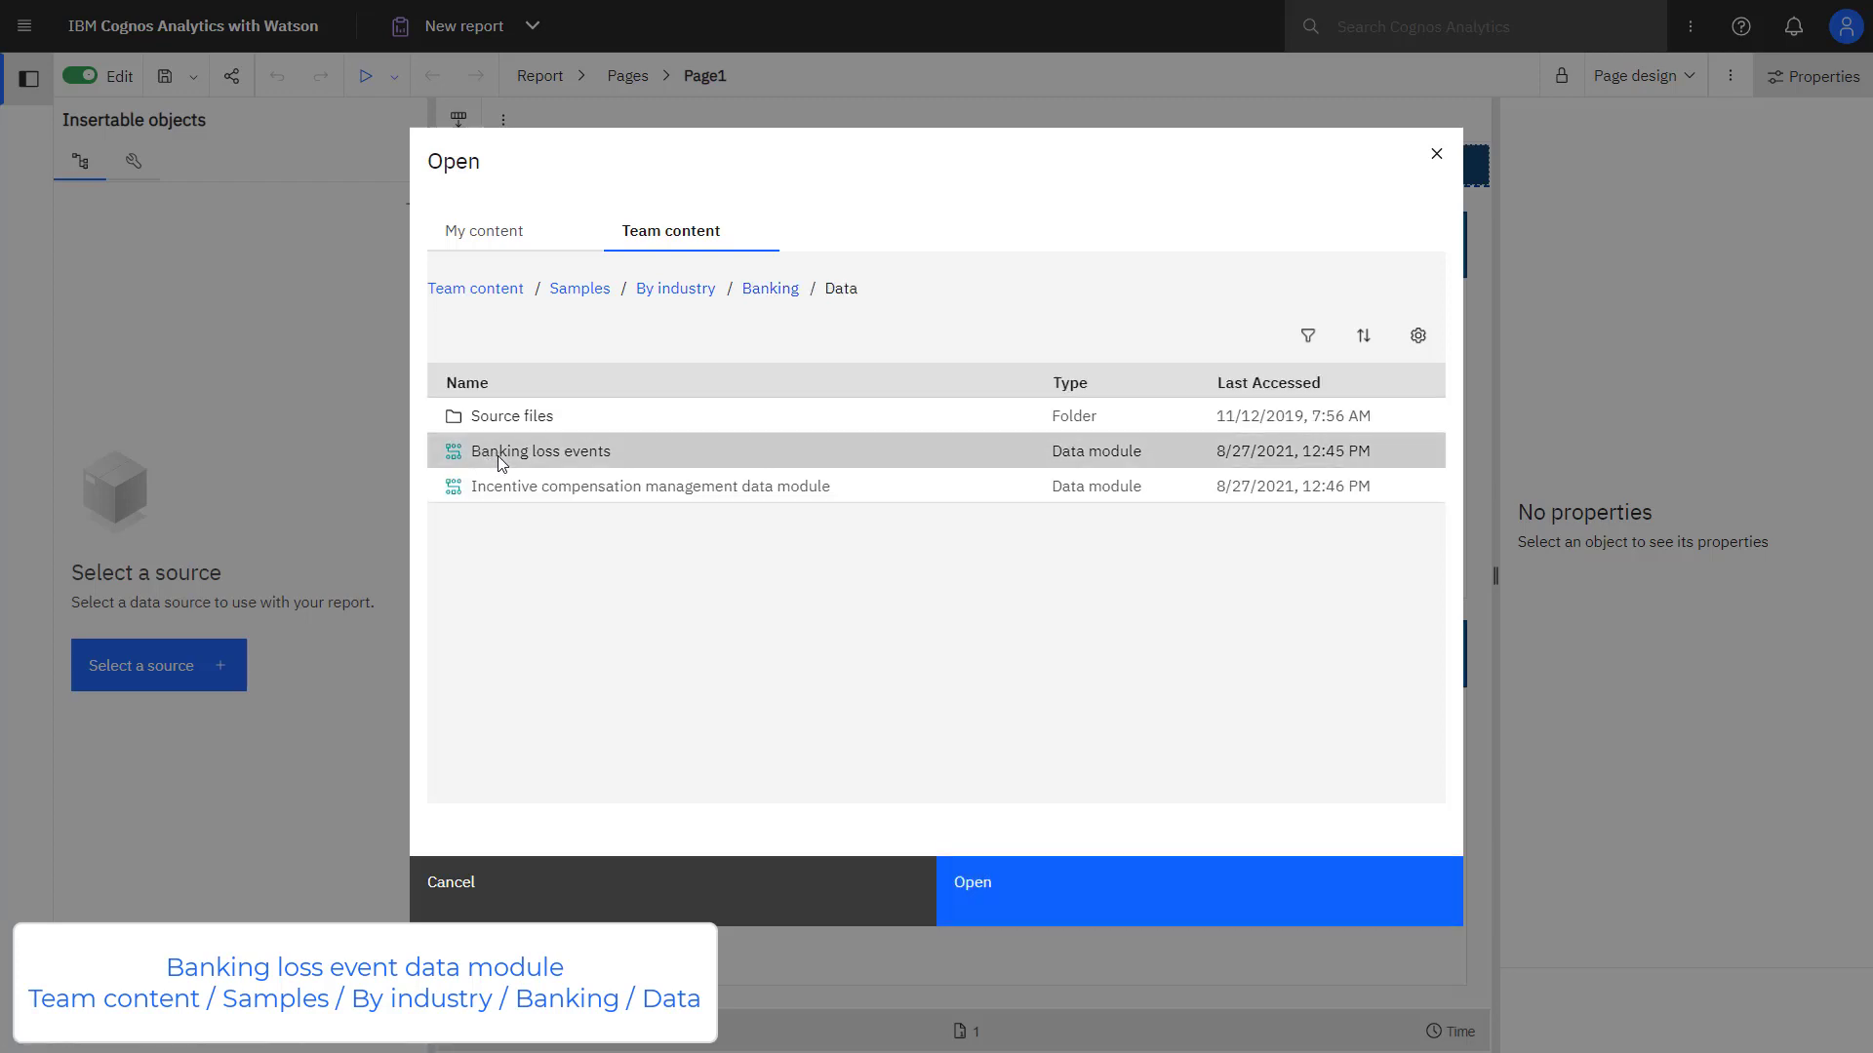
pyautogui.click(1060, 887)
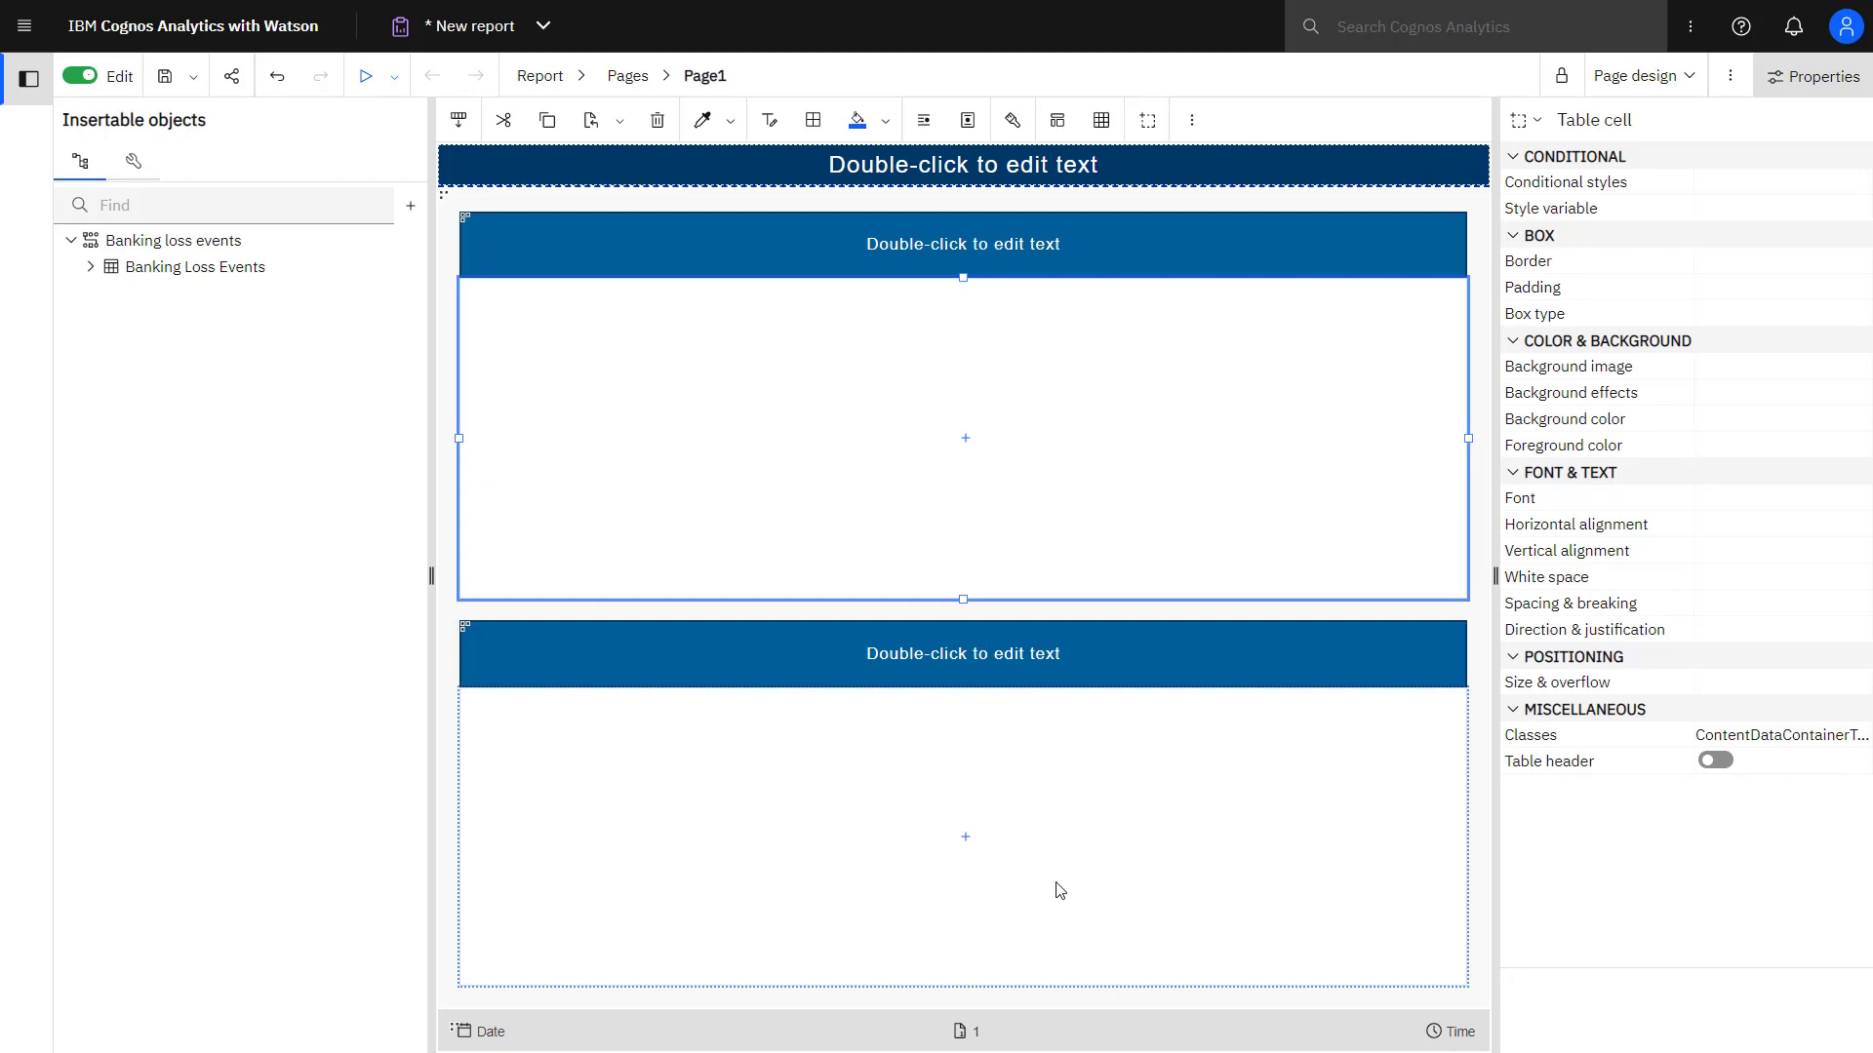
# Enter the header text '2018- 20 BANKING LOSSES' and format it as 16pt bold.
pyautogui.doubleClick(937, 245)
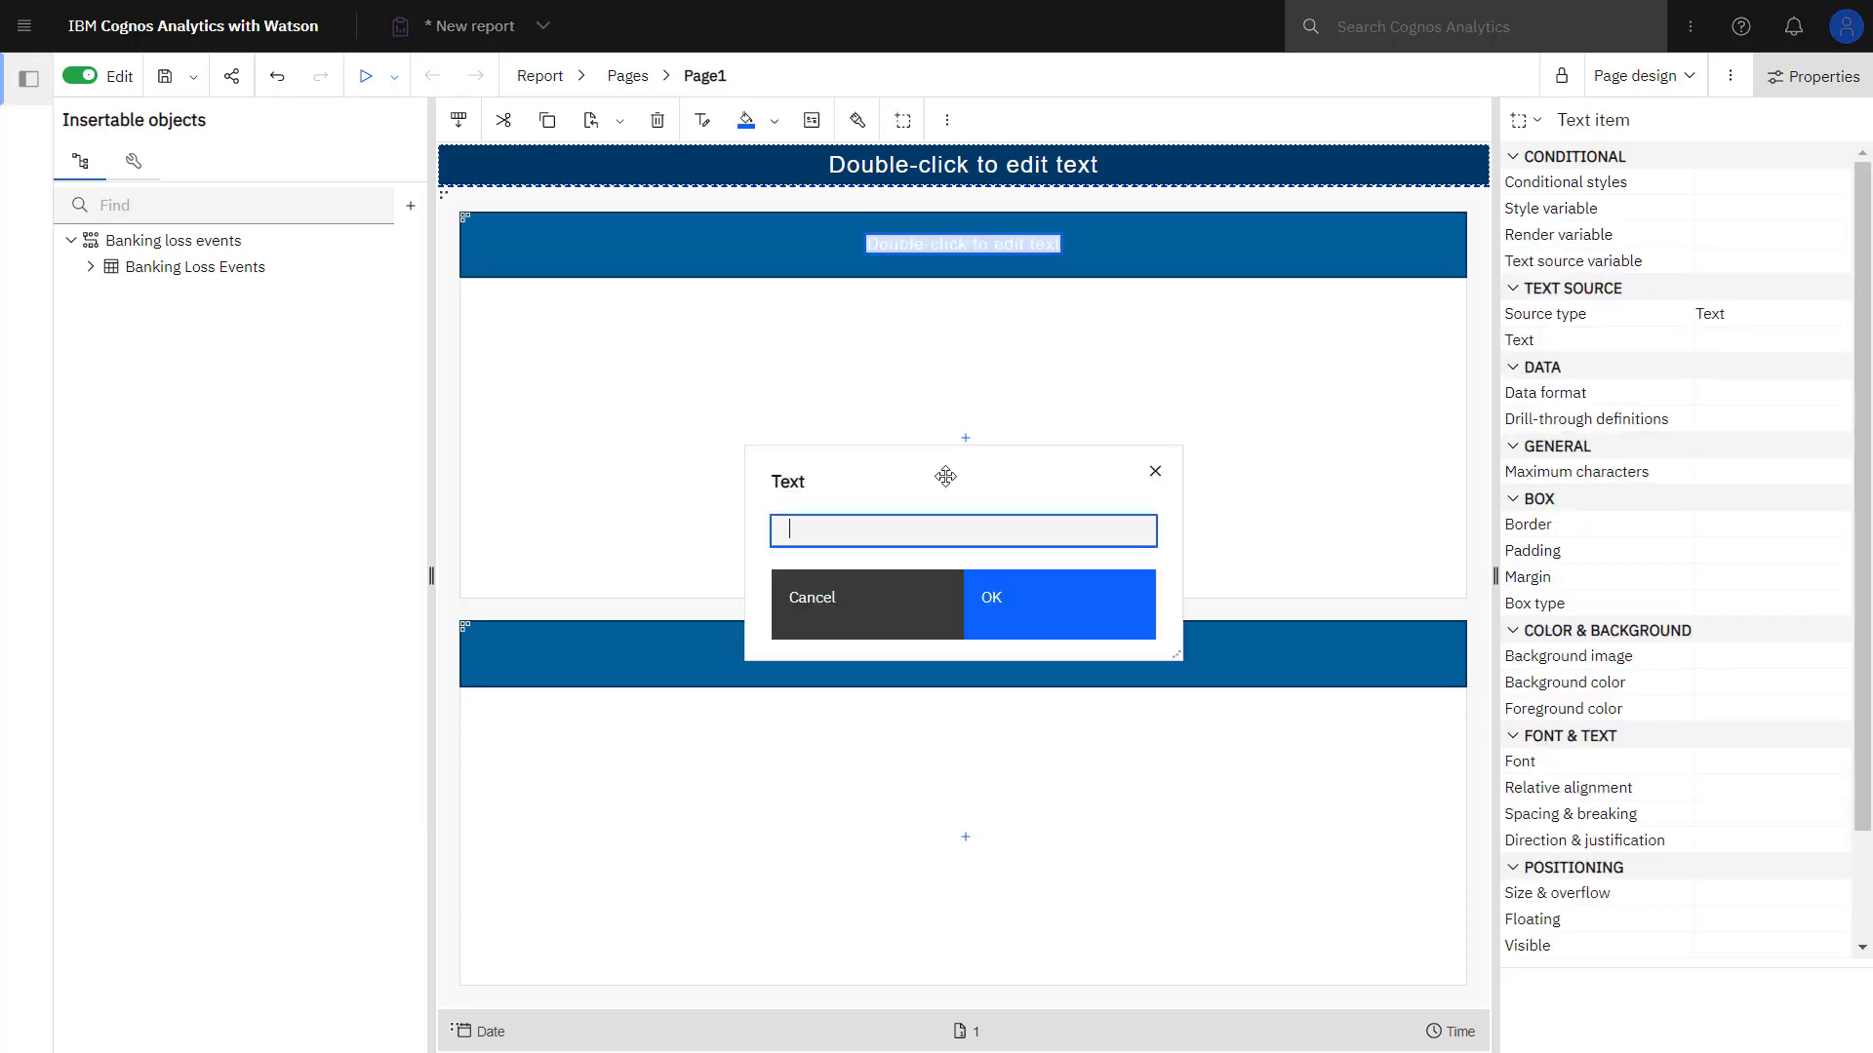
pyautogui.write('2018-')
pyautogui.write(' 20 BANKING')
pyautogui.write(' LOSSES')
pyautogui.click(1056, 601)
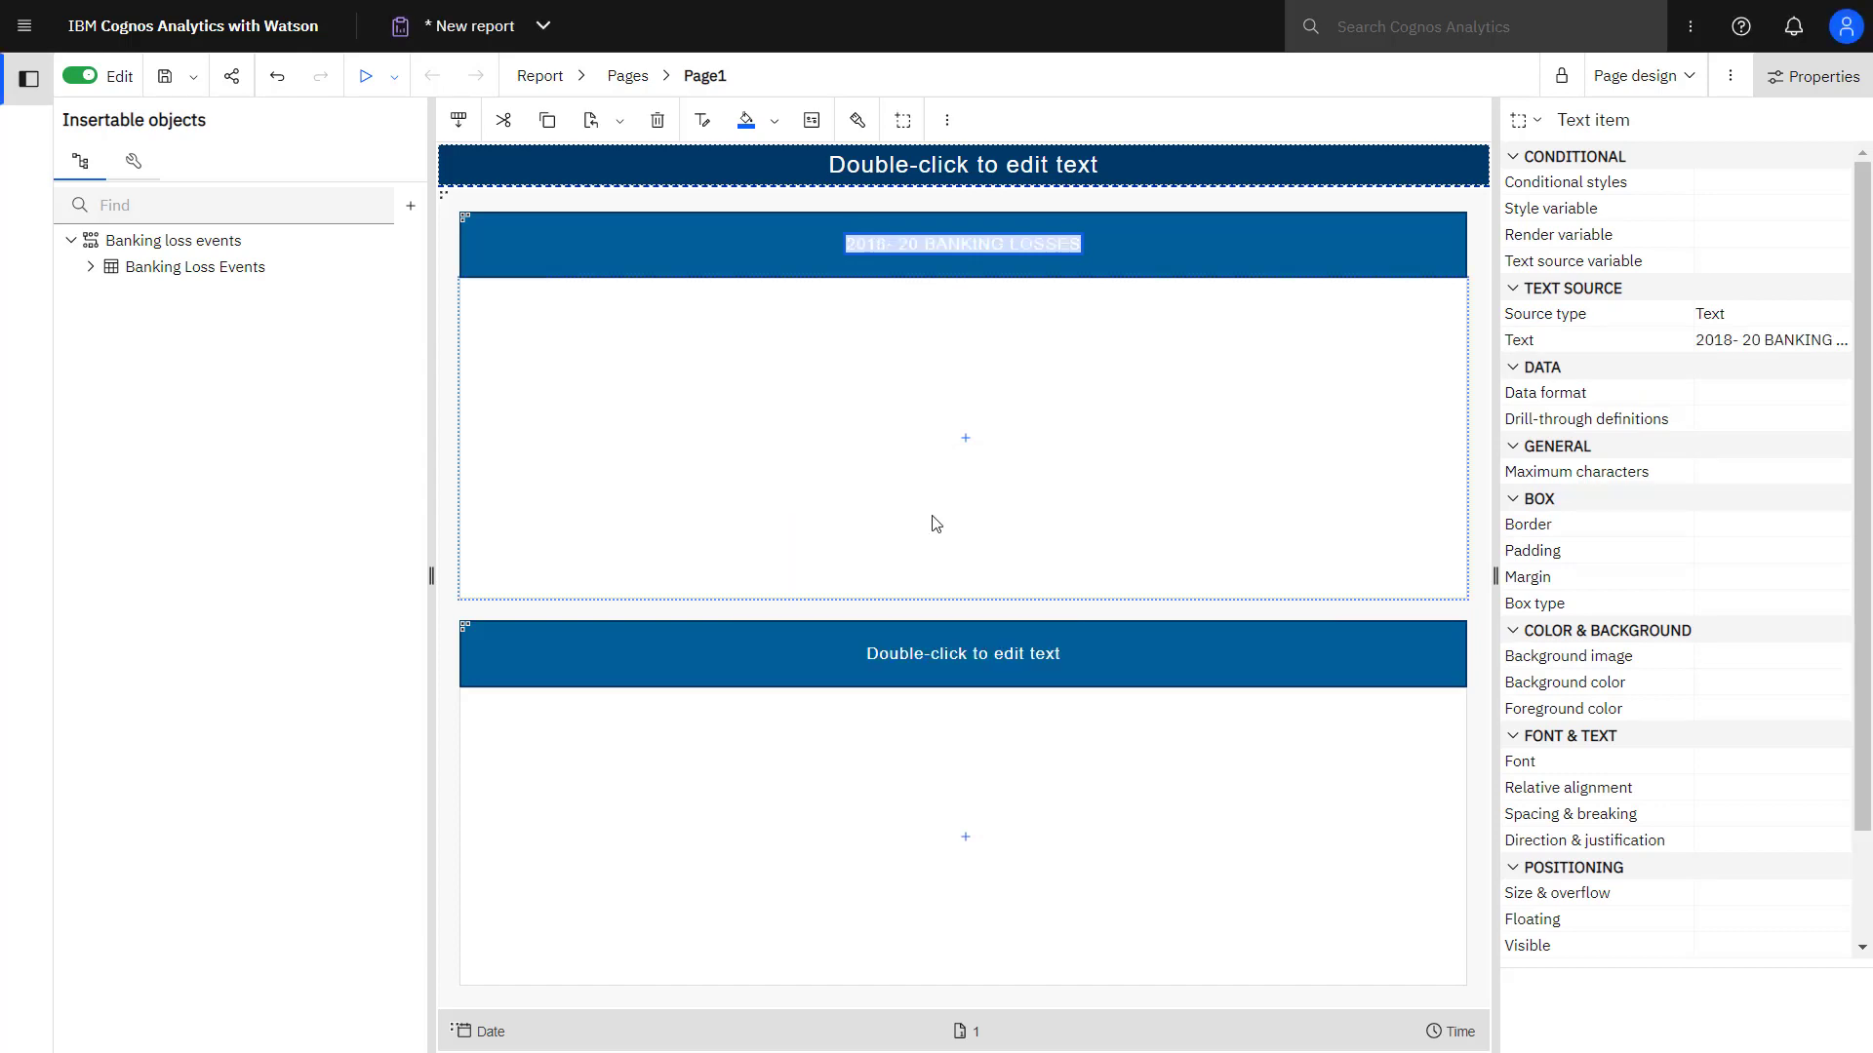
pyautogui.click(704, 122)
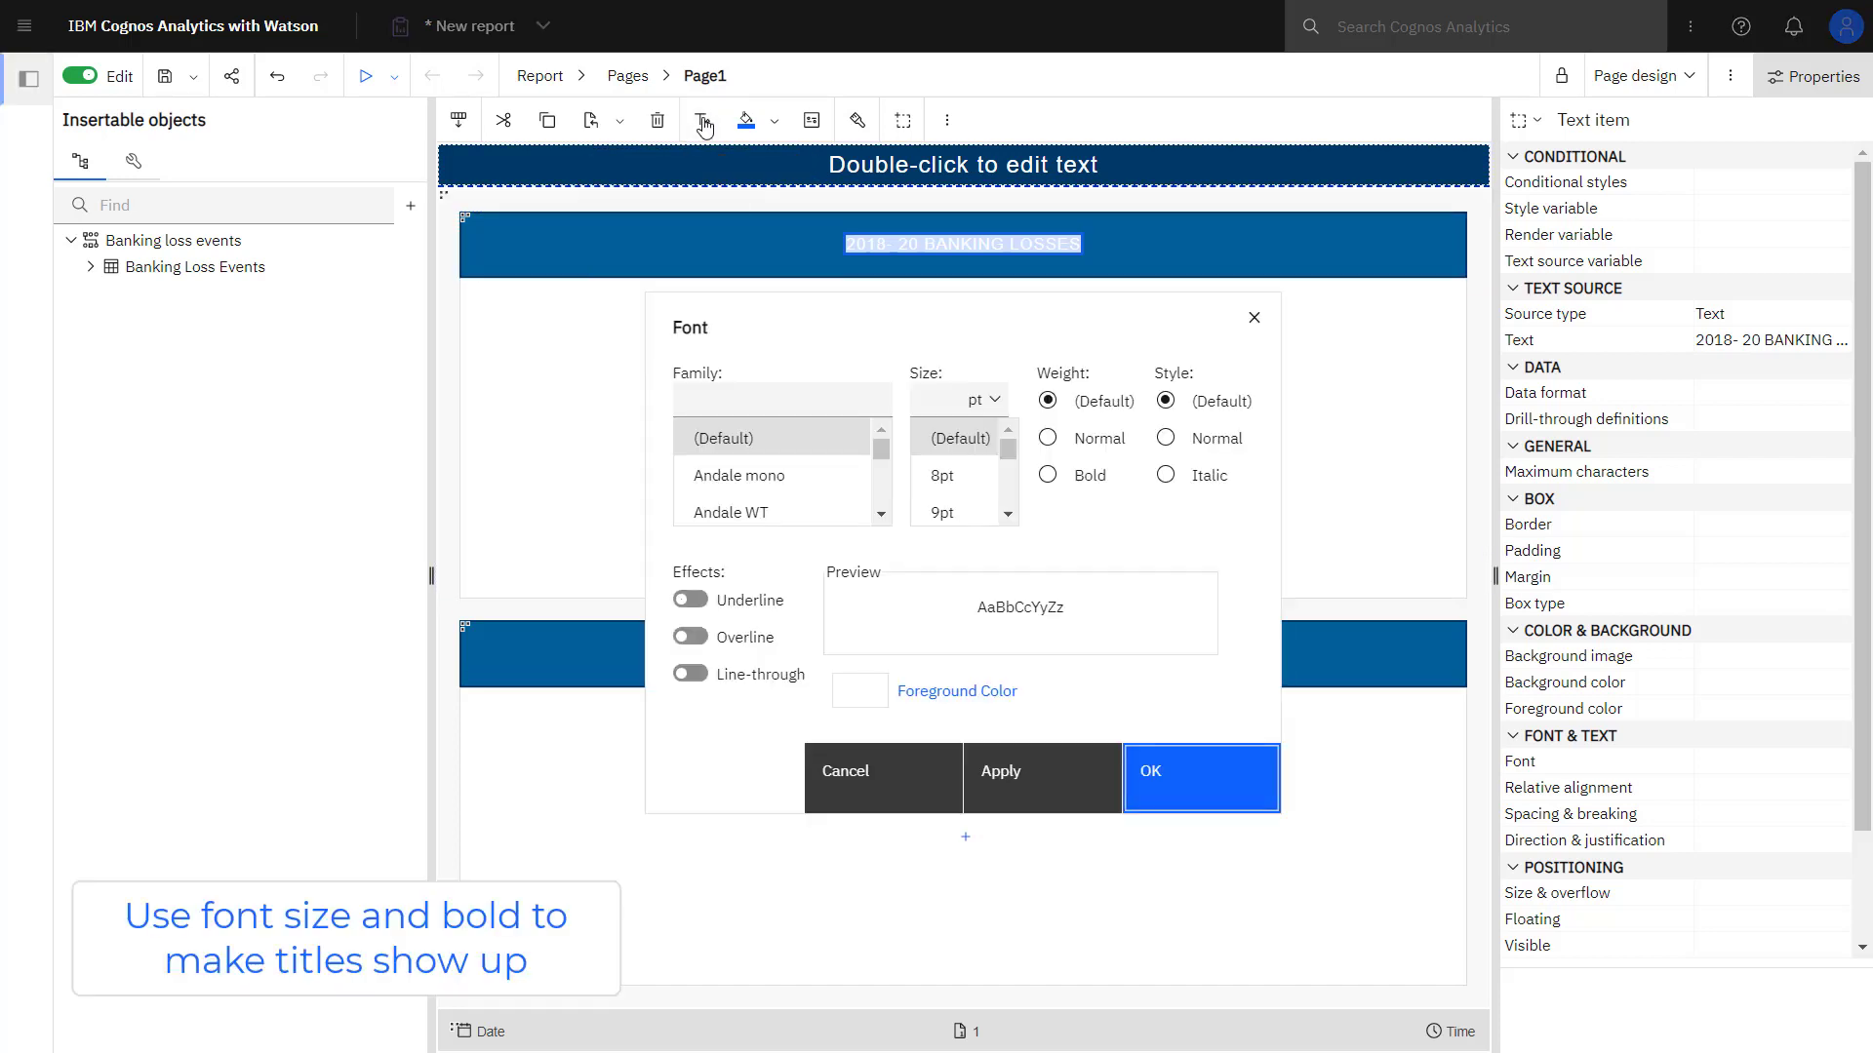
pyautogui.click(1006, 516)
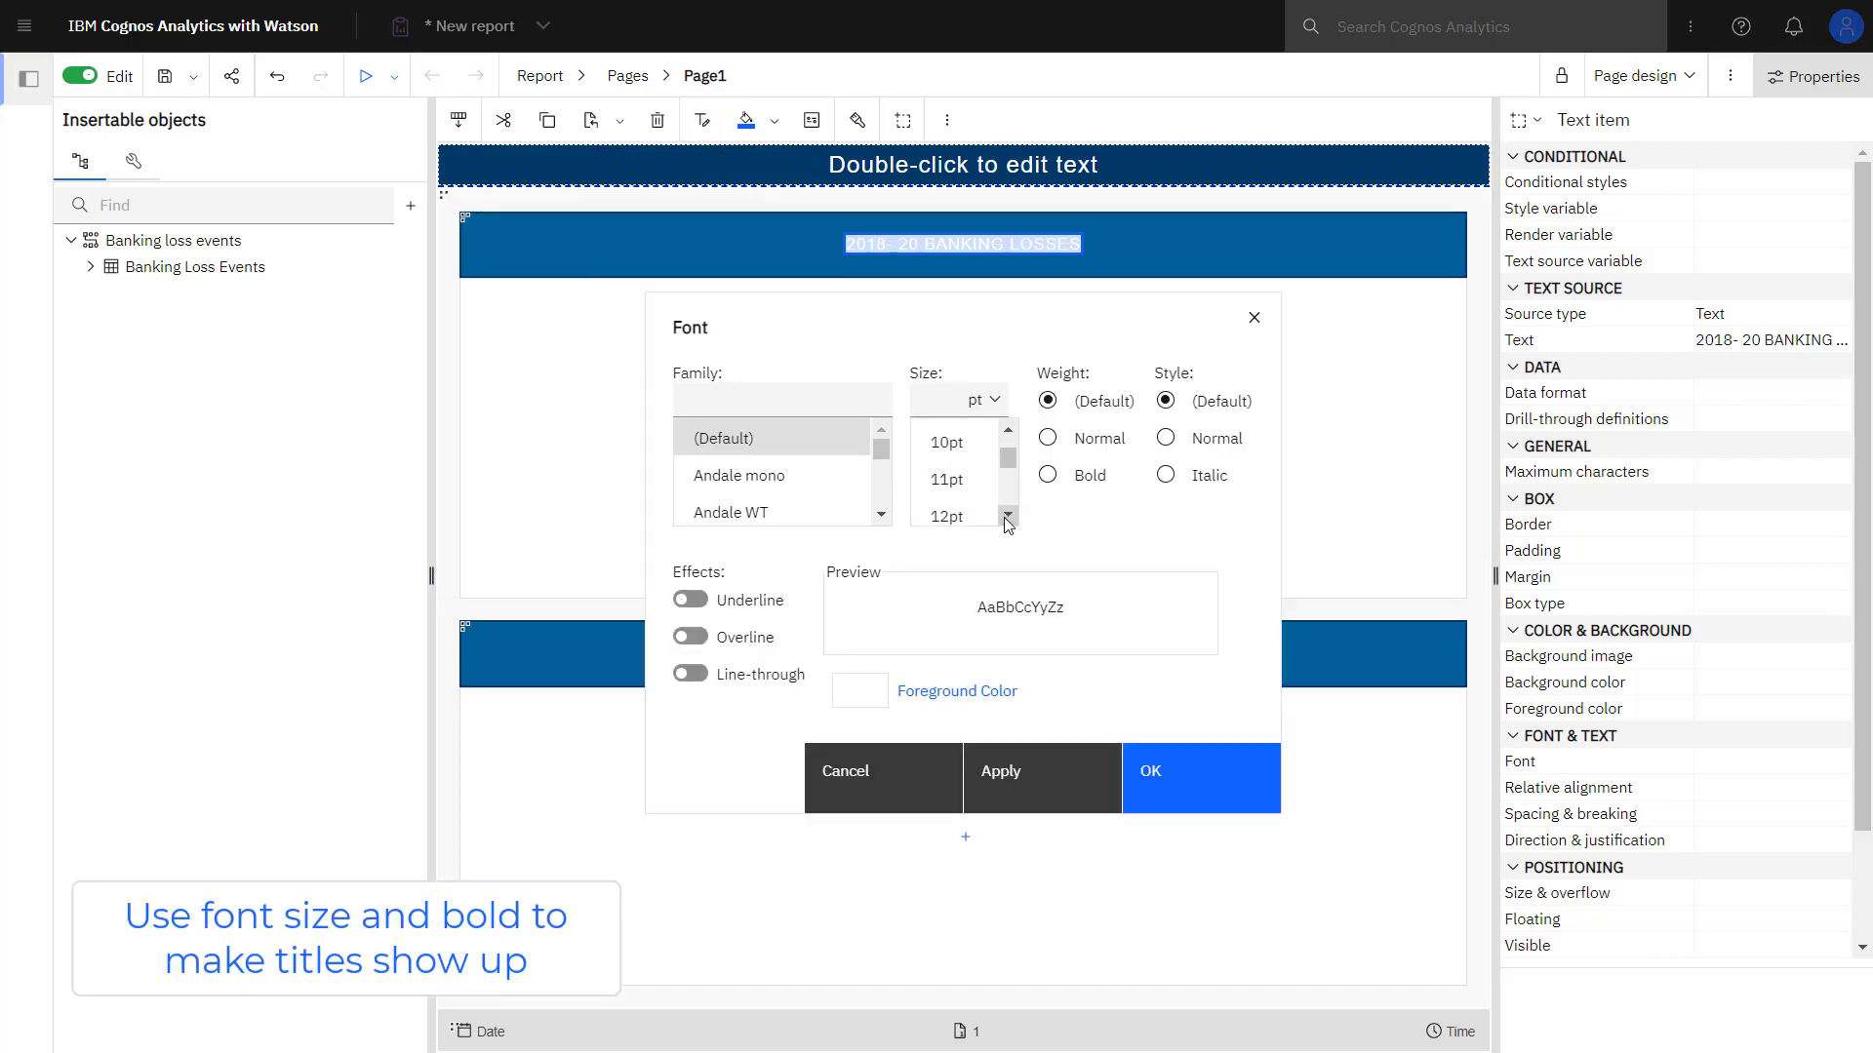
pyautogui.click(1005, 517)
pyautogui.click(948, 455)
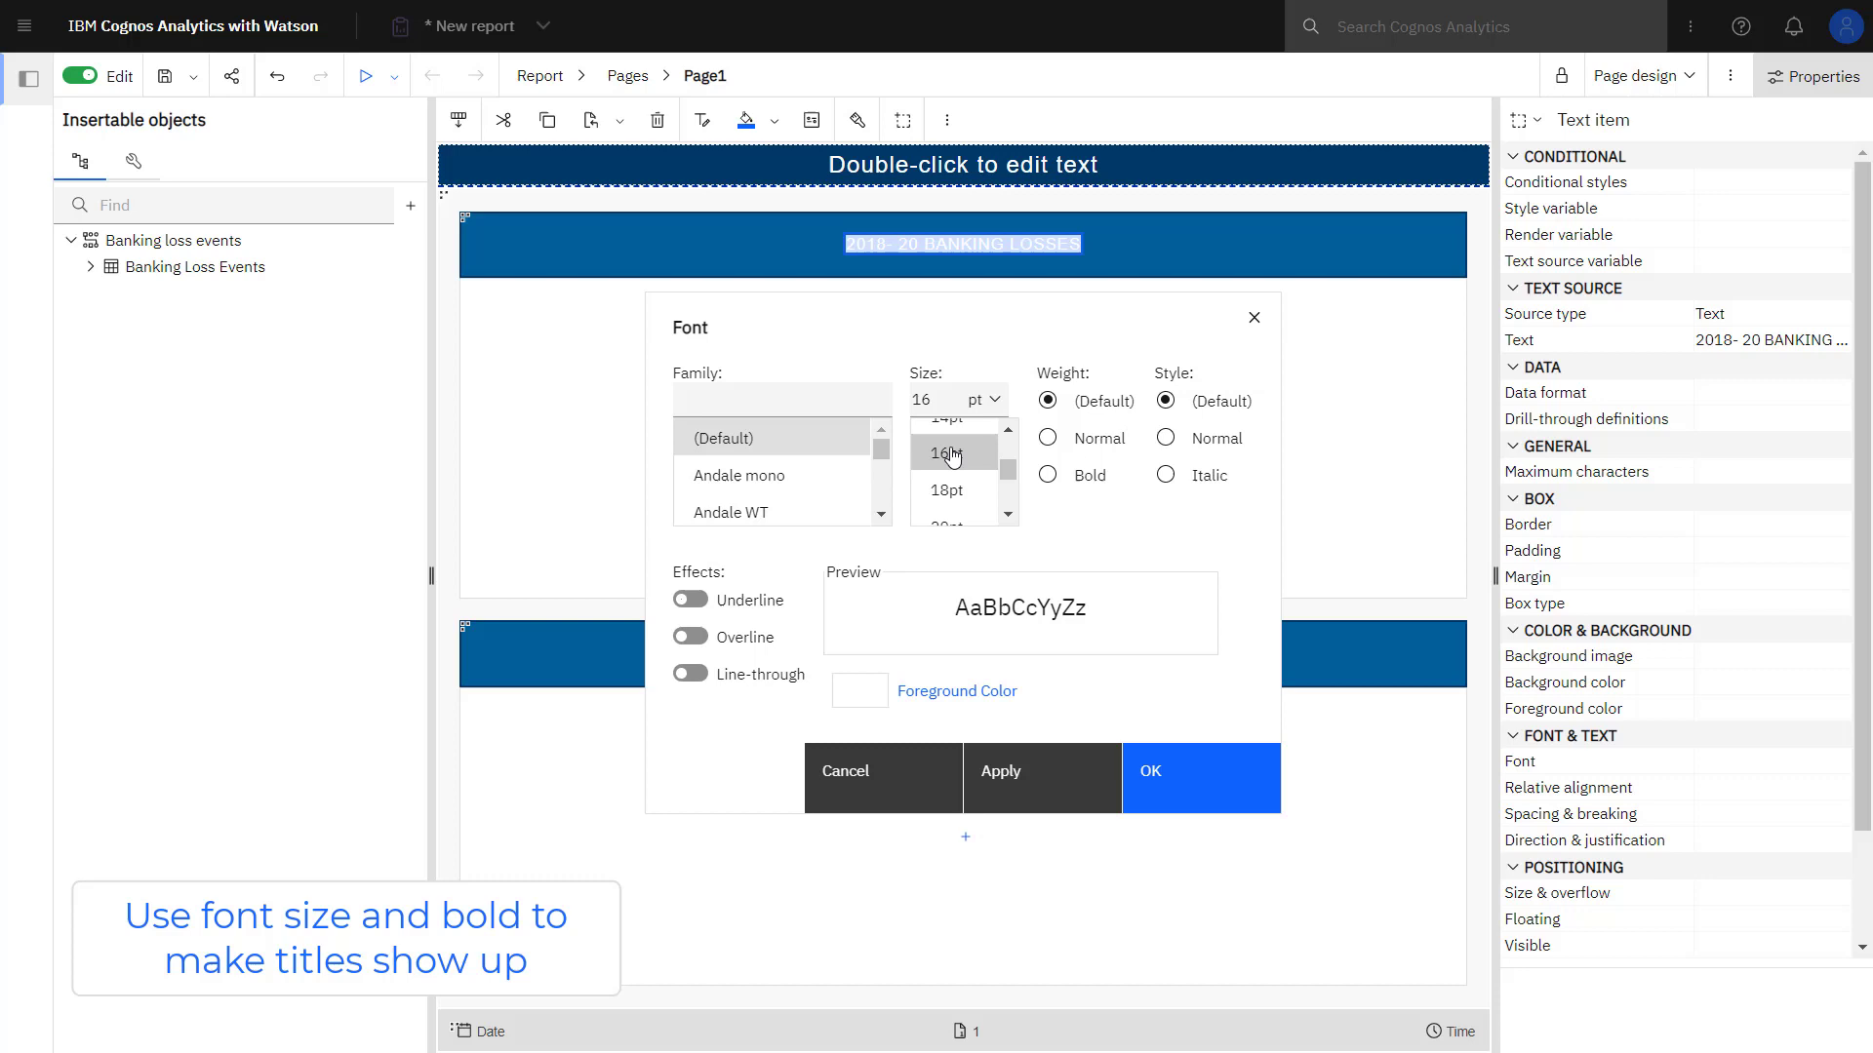
pyautogui.click(1048, 475)
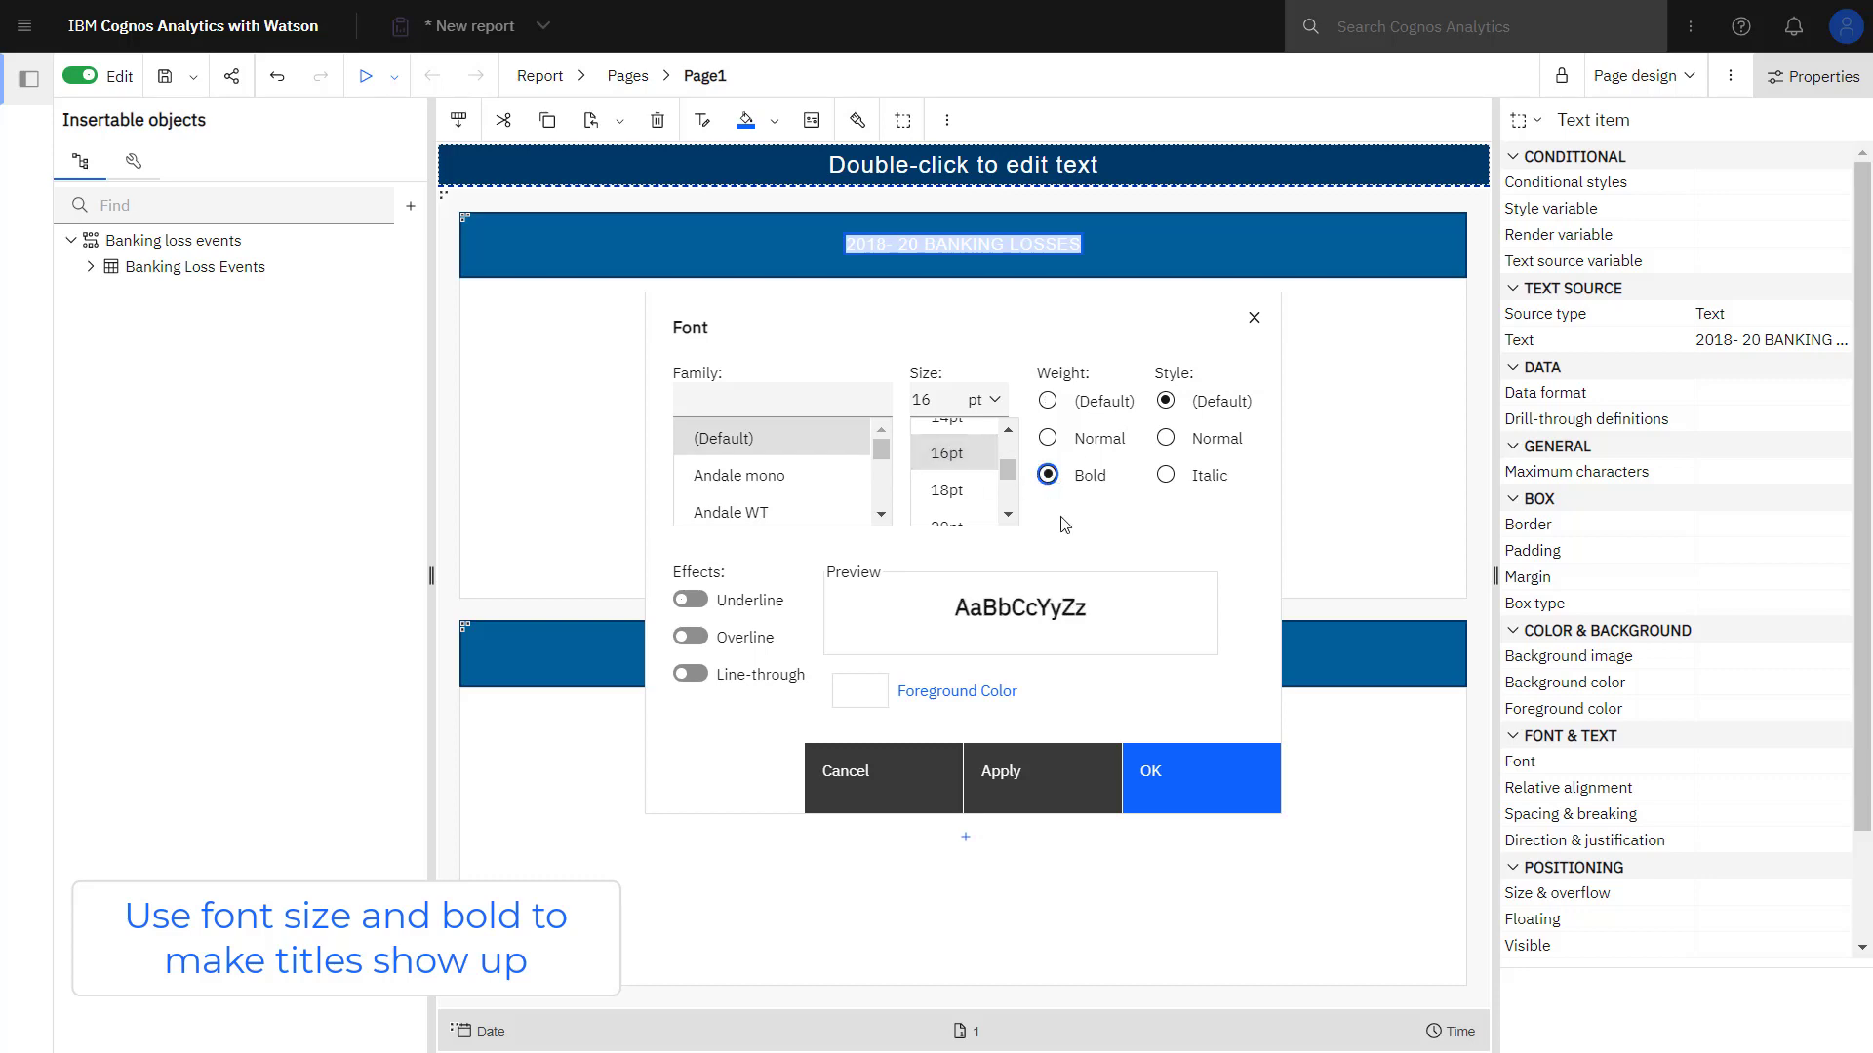
pyautogui.click(1156, 771)
pyautogui.click(968, 448)
# Insert a line chart into the first section below the title.
pyautogui.click(968, 448)
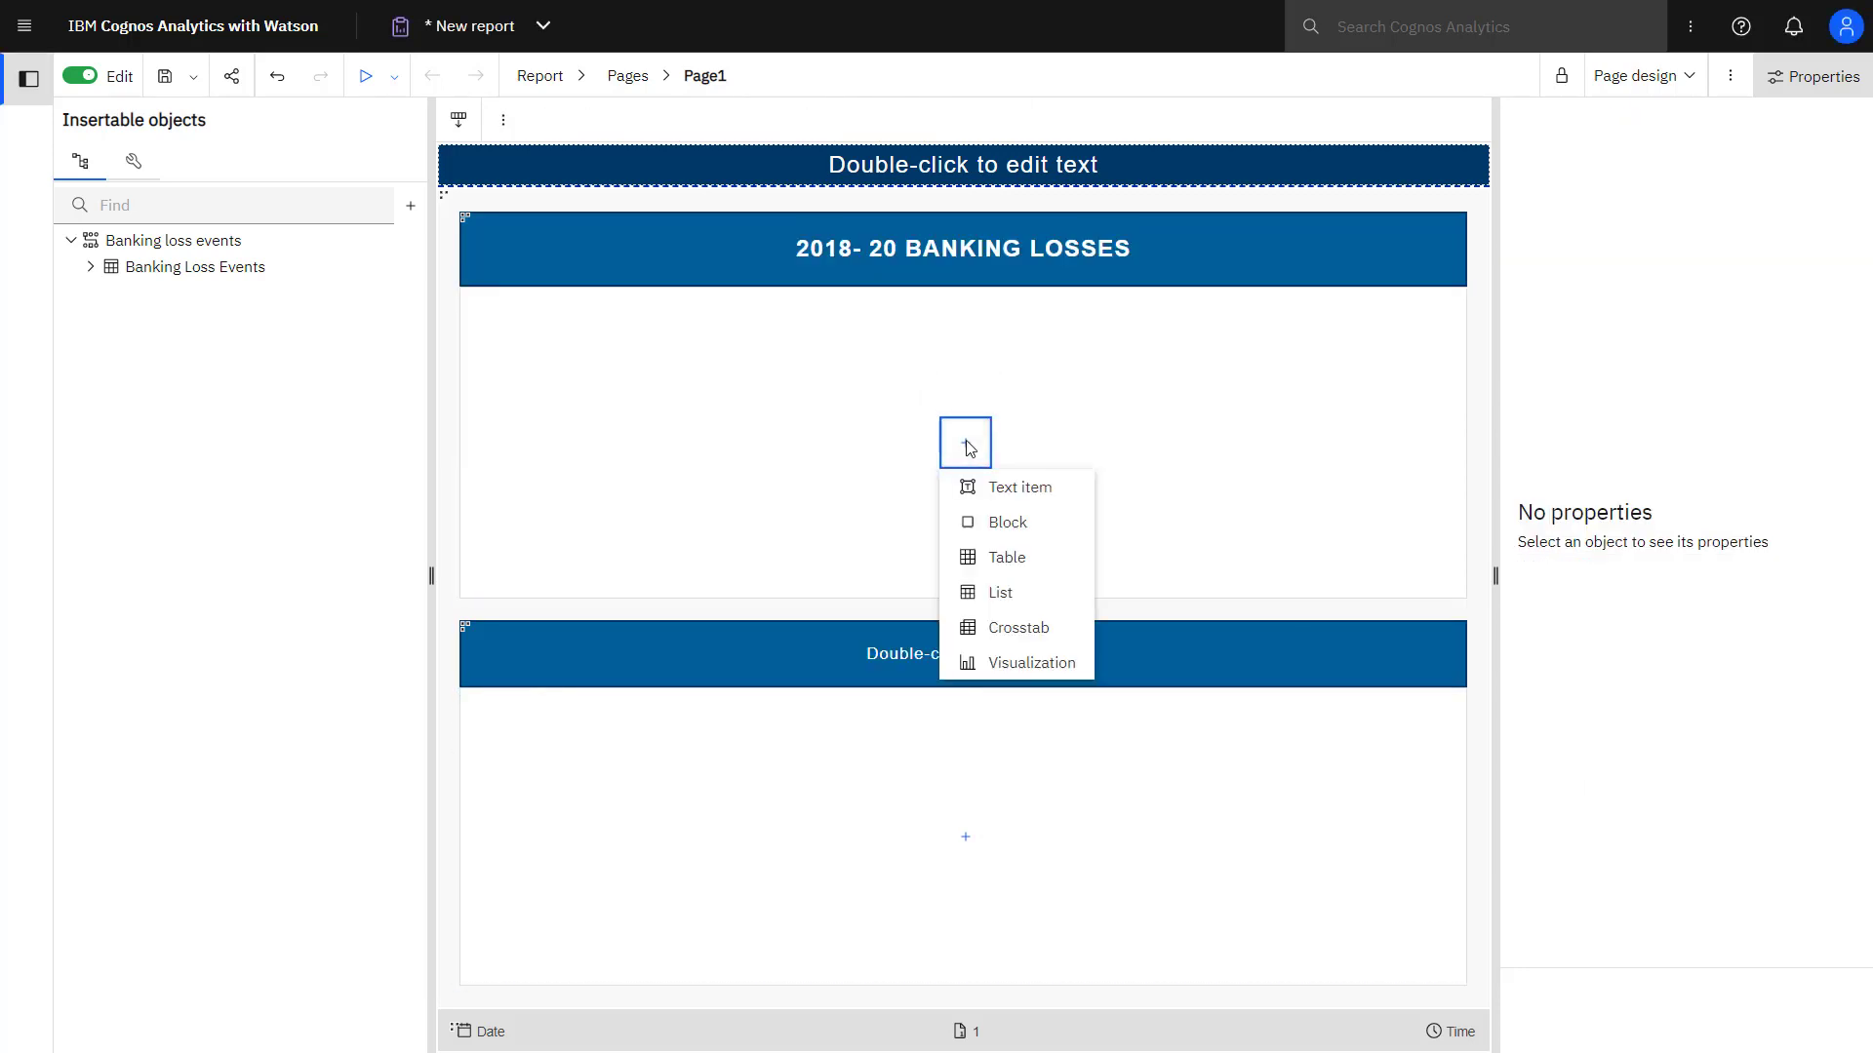
pyautogui.click(1032, 664)
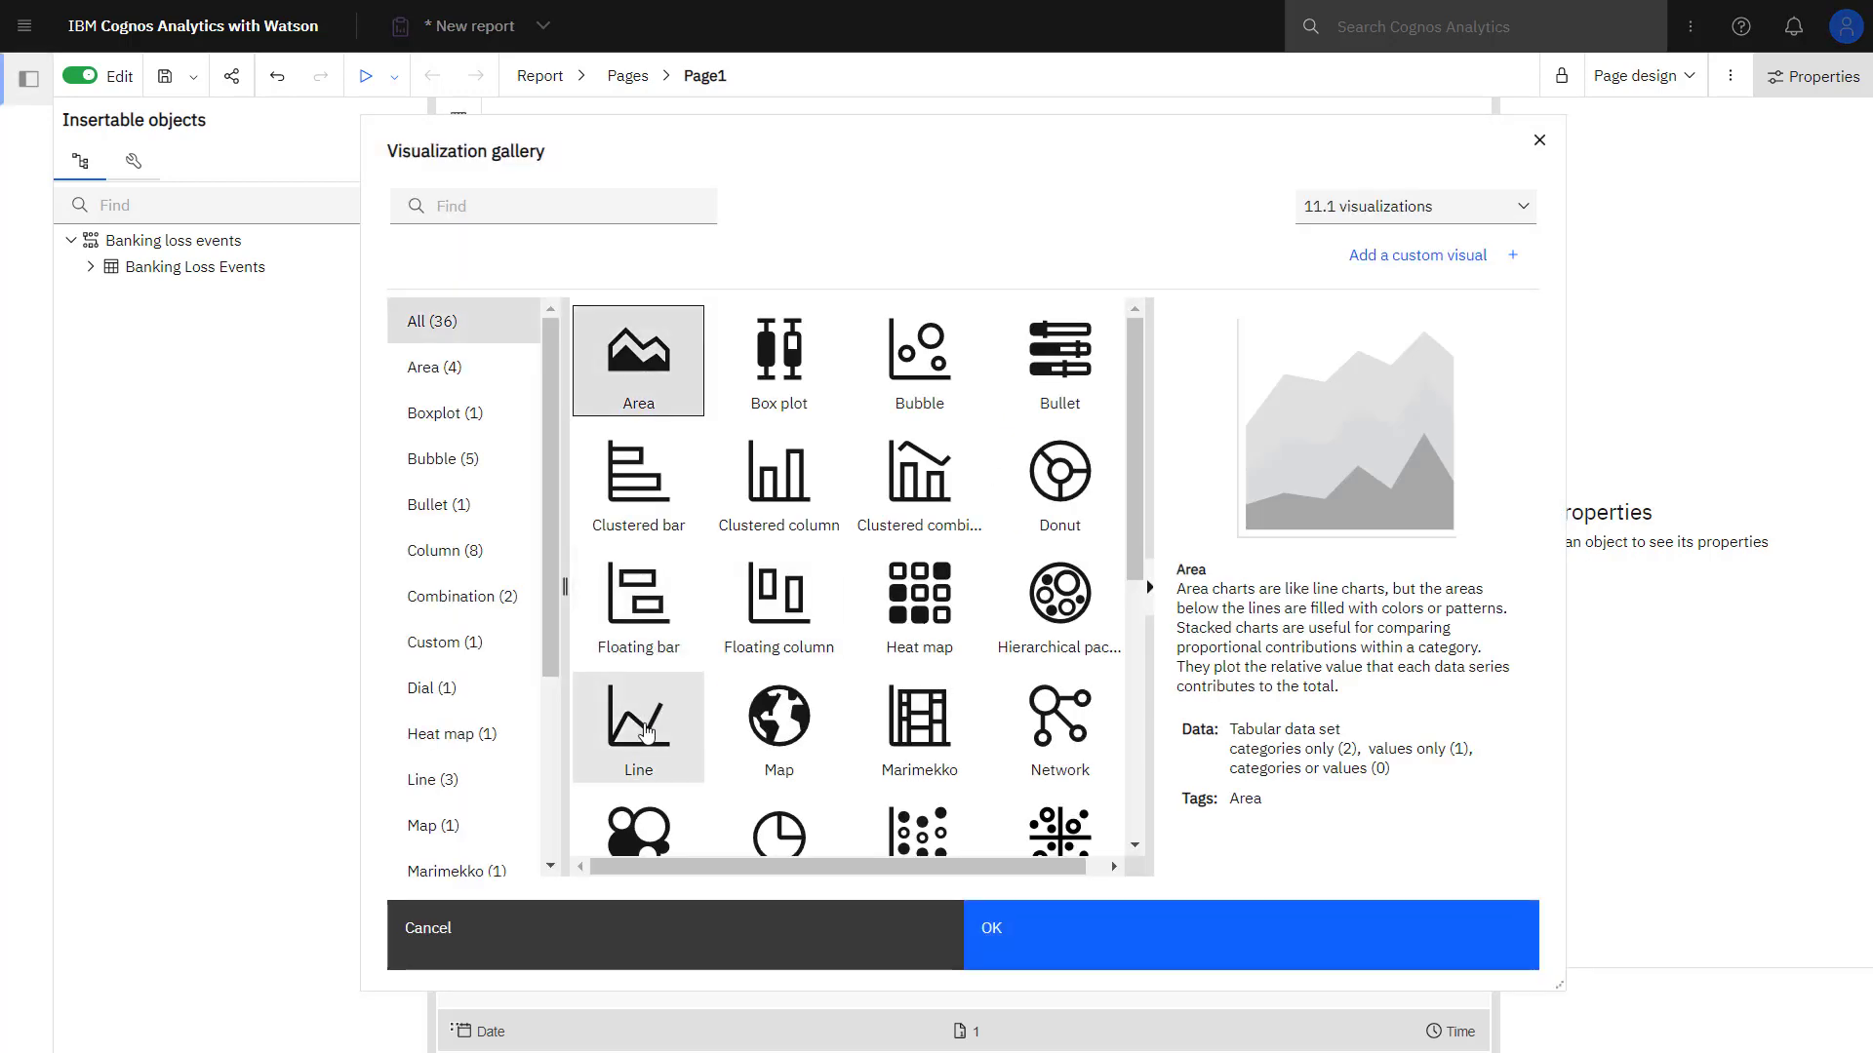
pyautogui.click(645, 717)
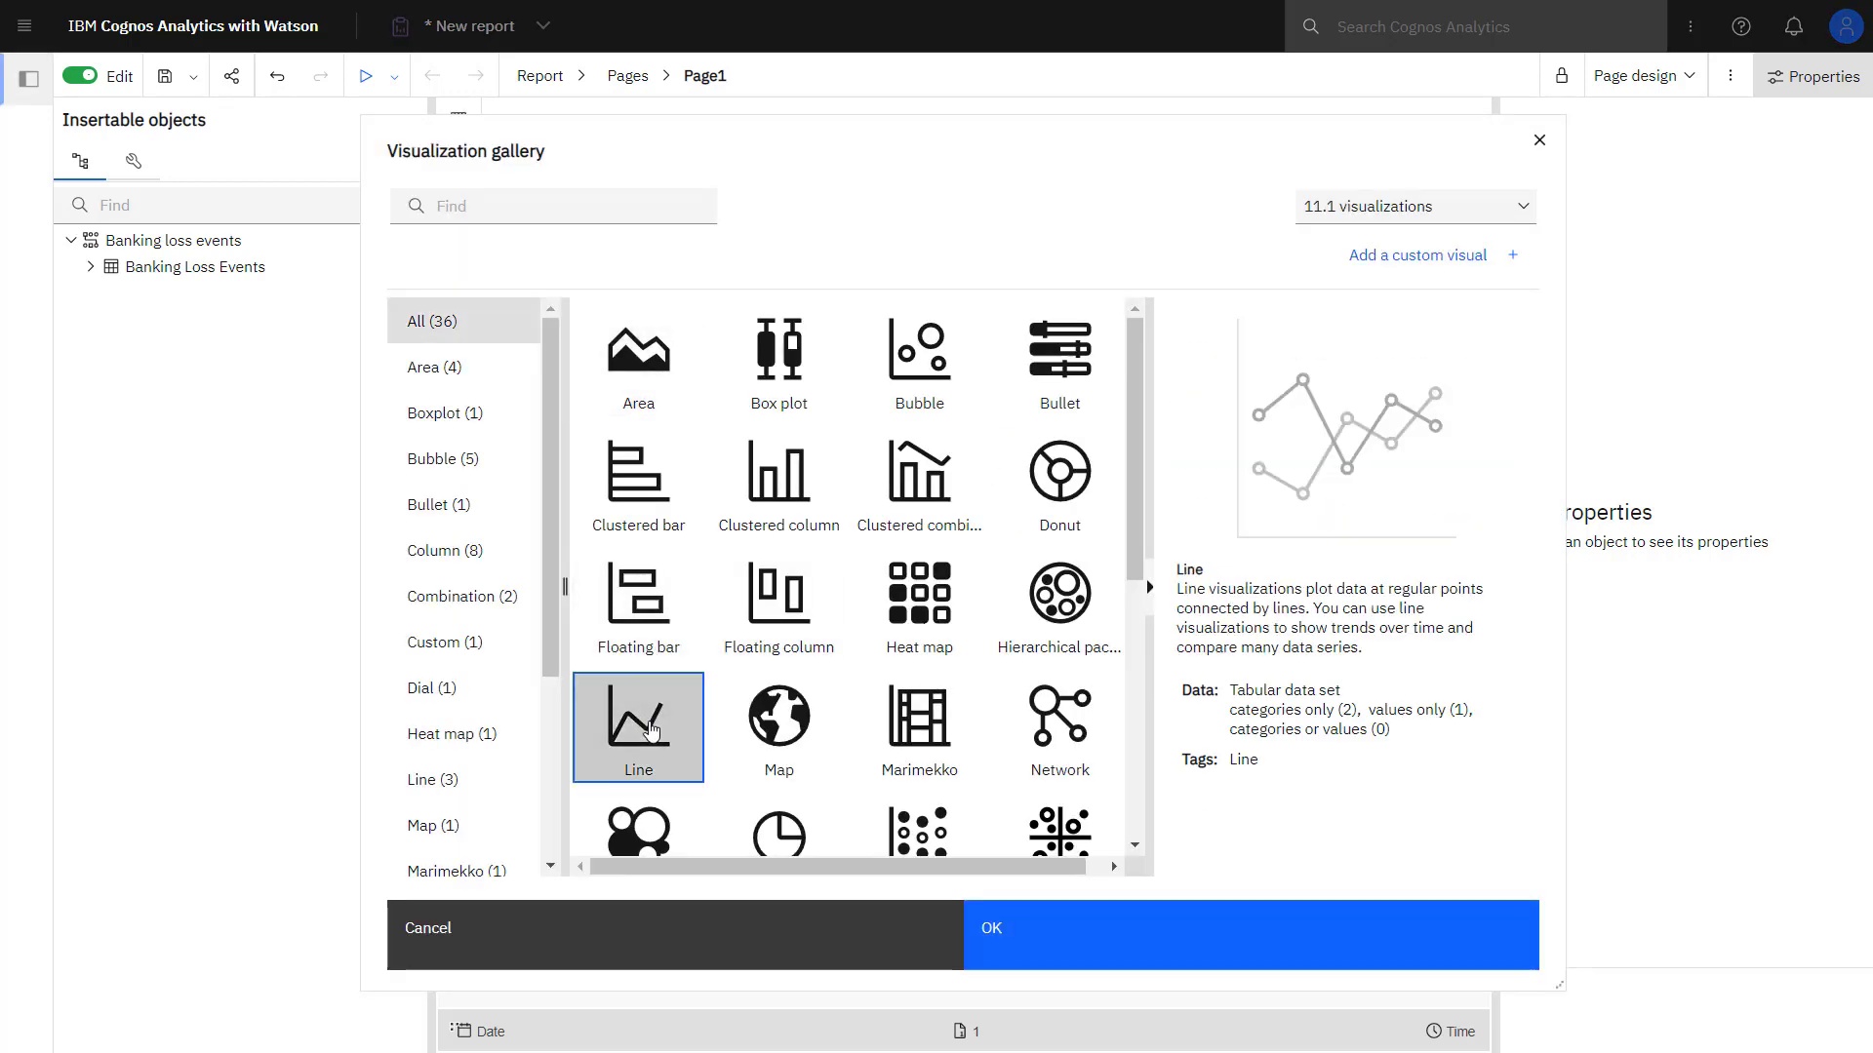
pyautogui.click(1115, 936)
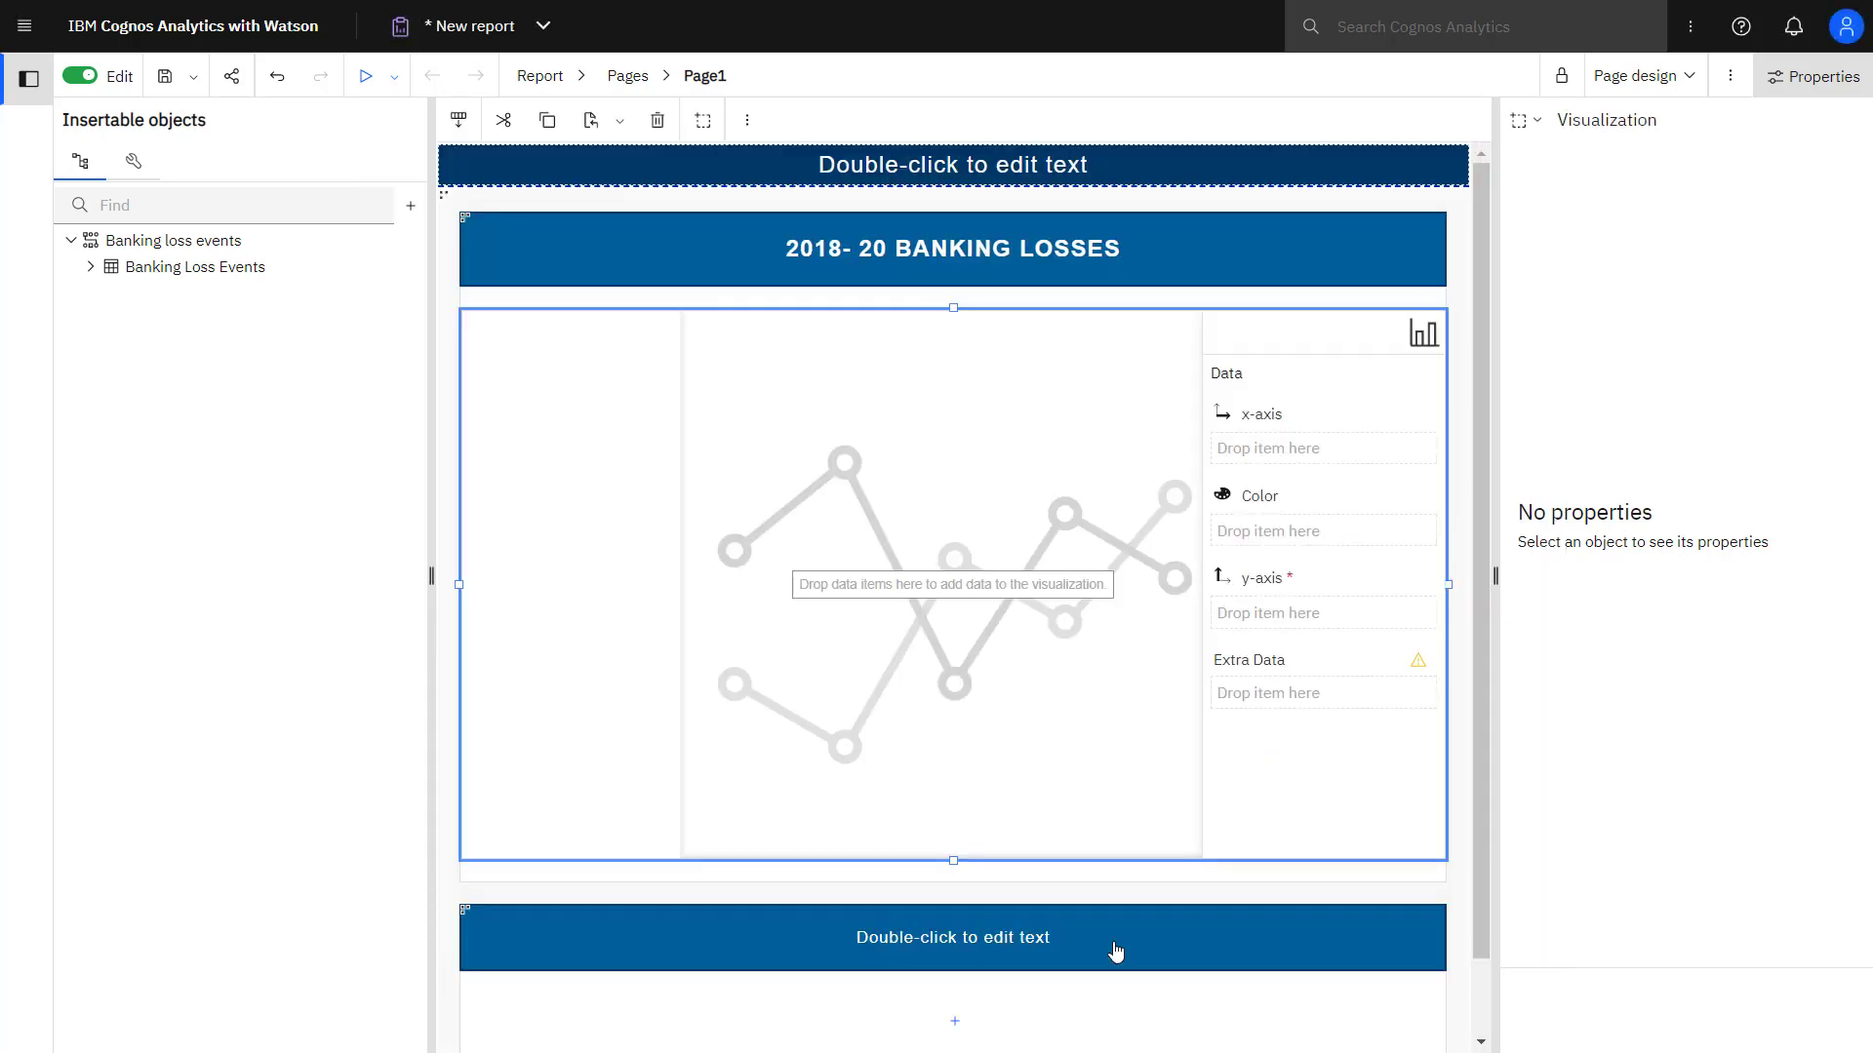
# Plot Net Loss by Year with one line per Region, and show Page preview.
pyautogui.click(91, 266)
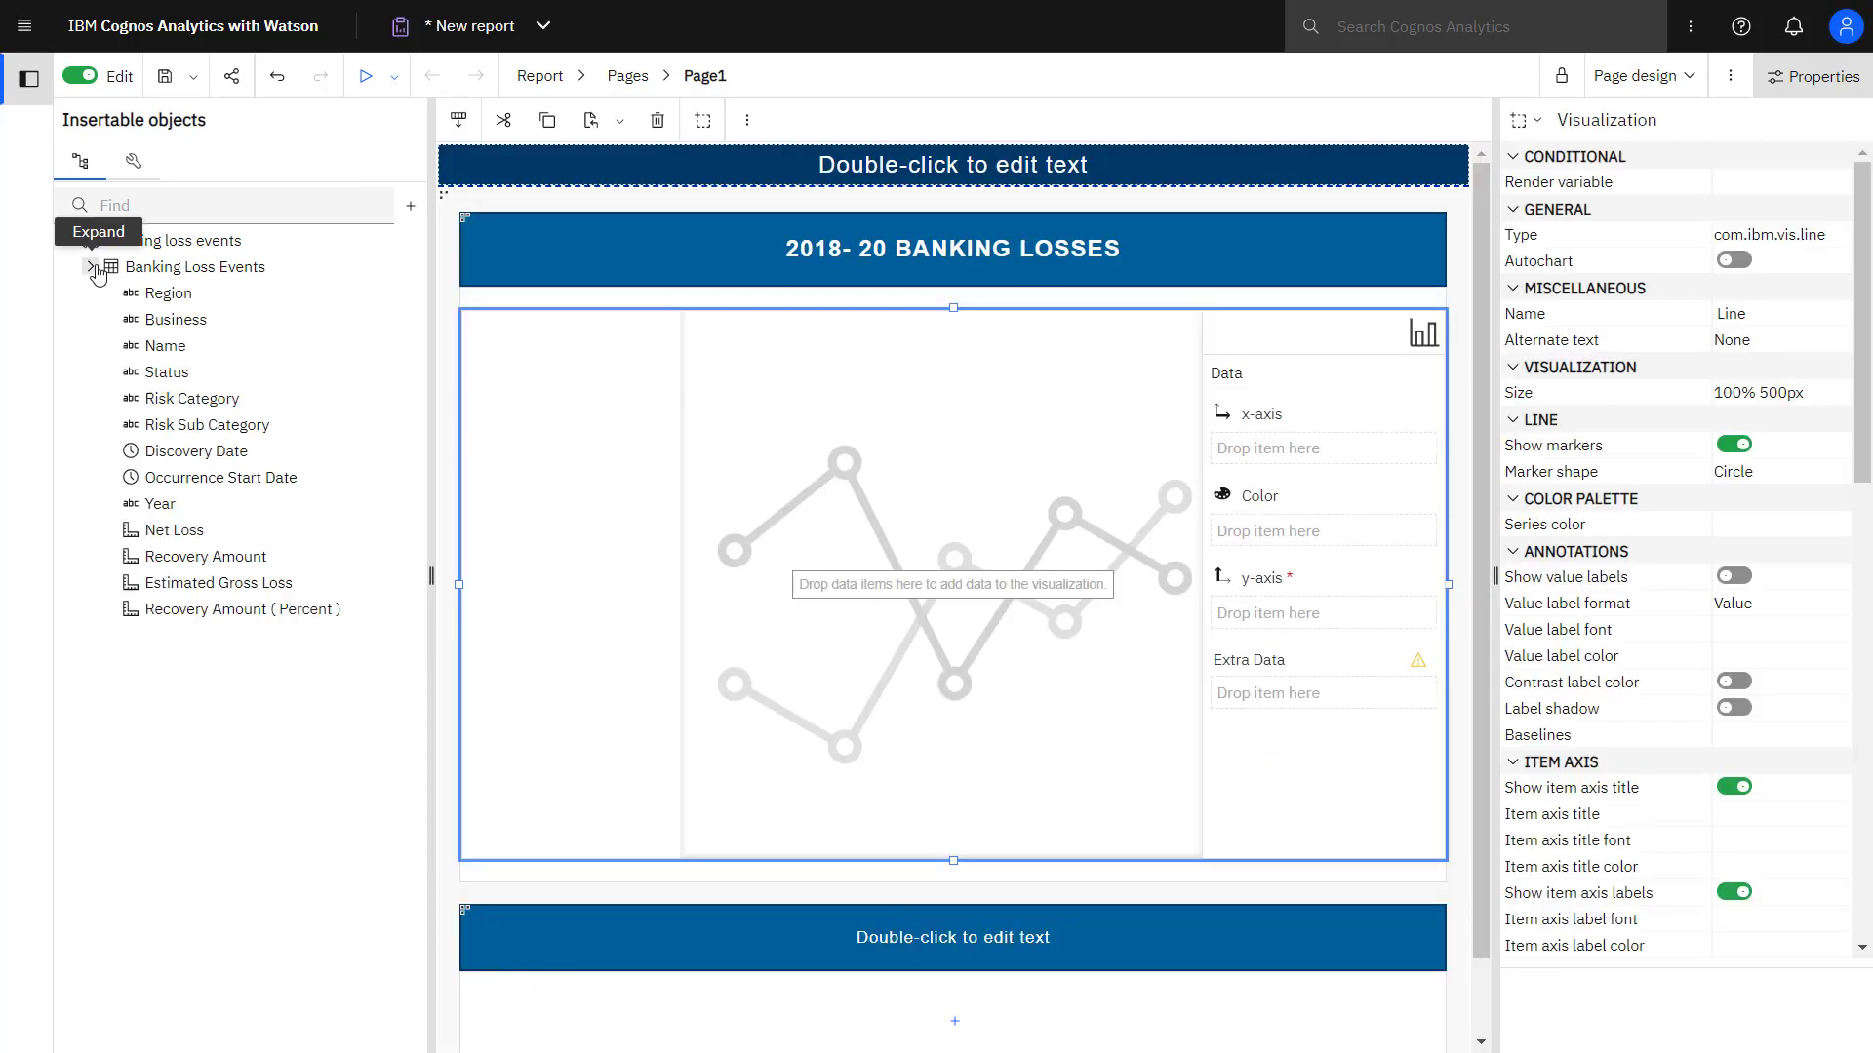
pyautogui.doubleClick(158, 503)
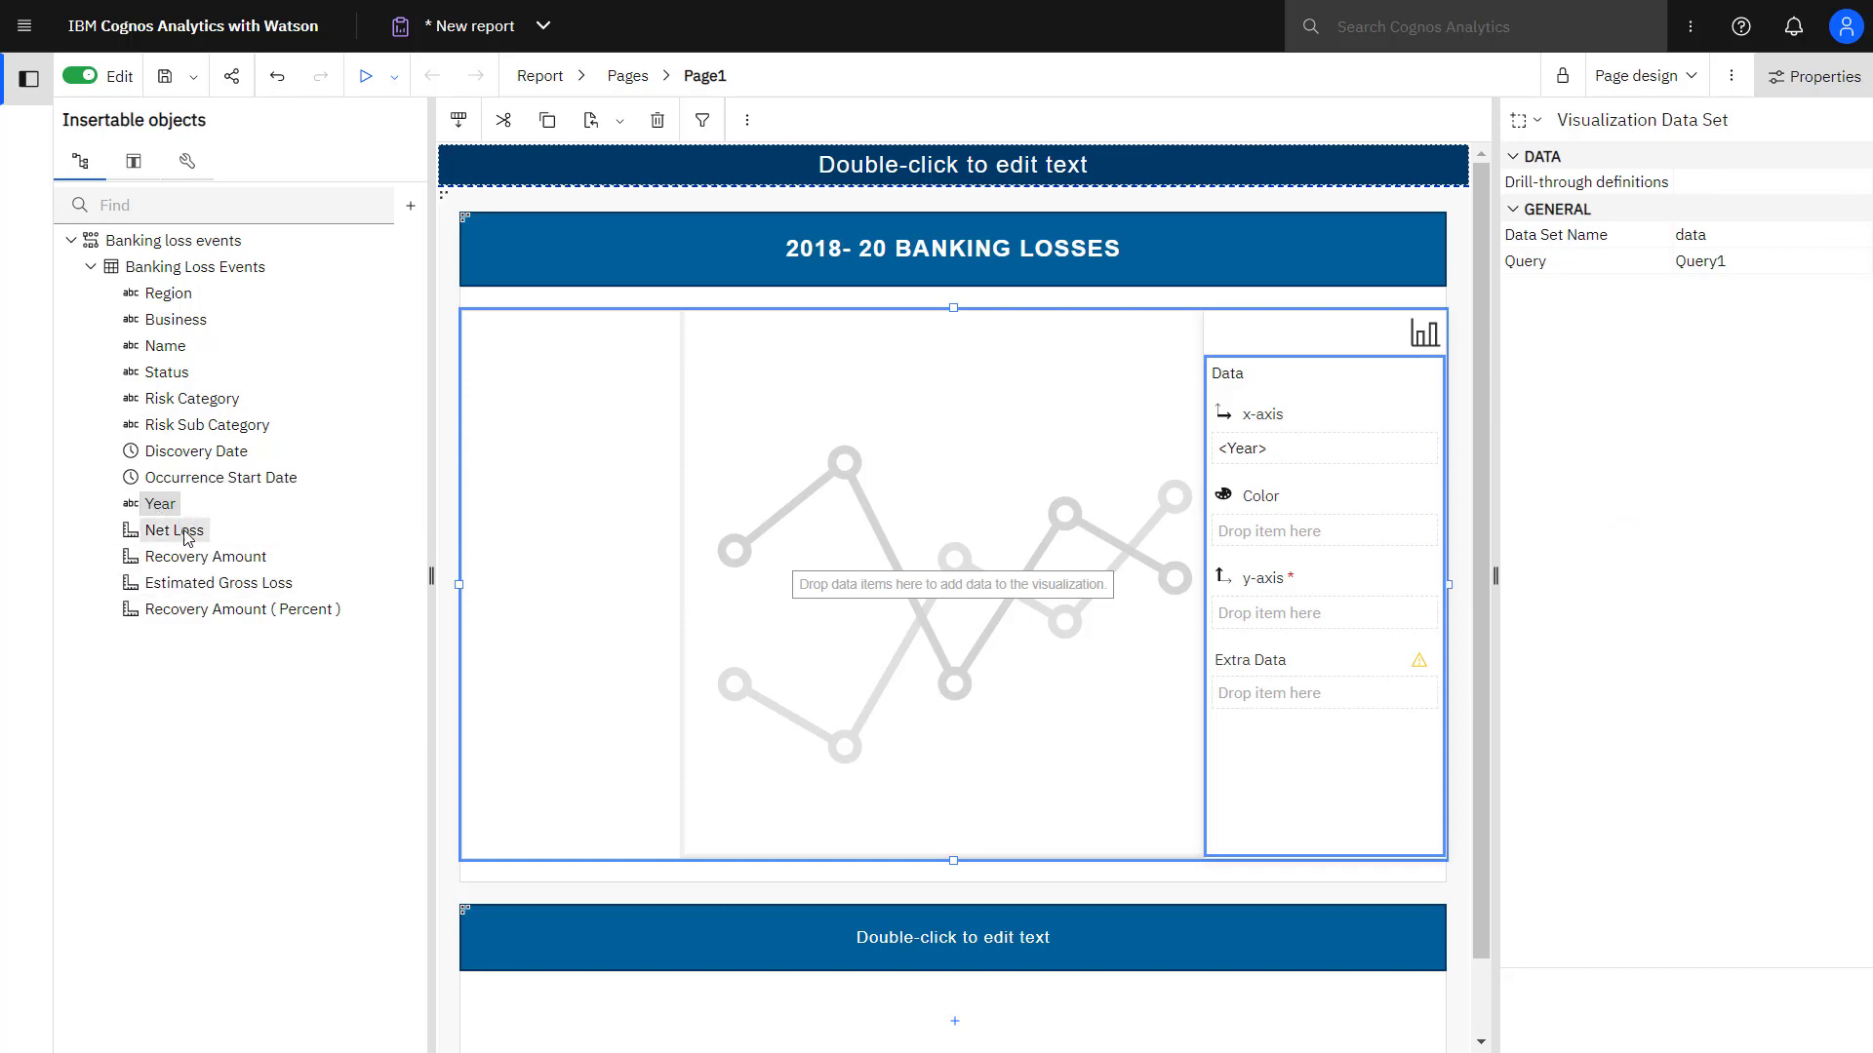
pyautogui.doubleClick(174, 531)
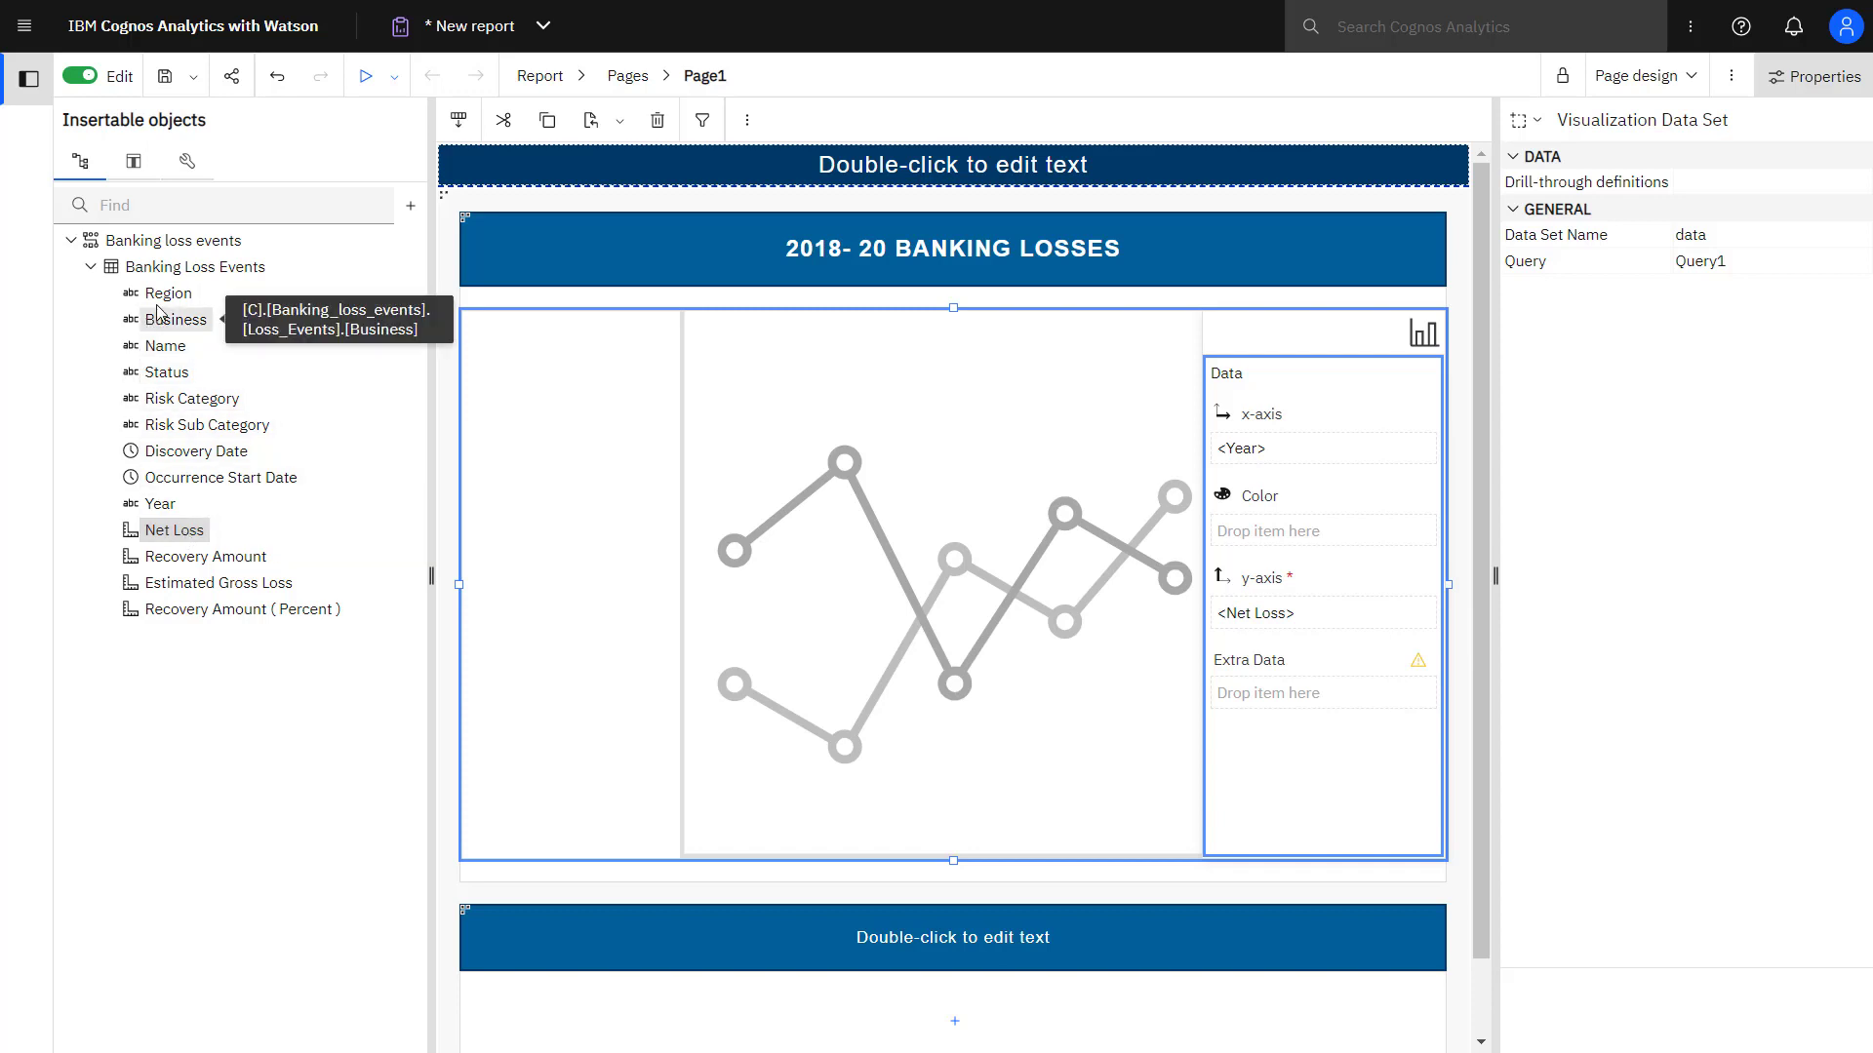
pyautogui.moveTo(166, 293); pyautogui.dragTo(1288, 530)
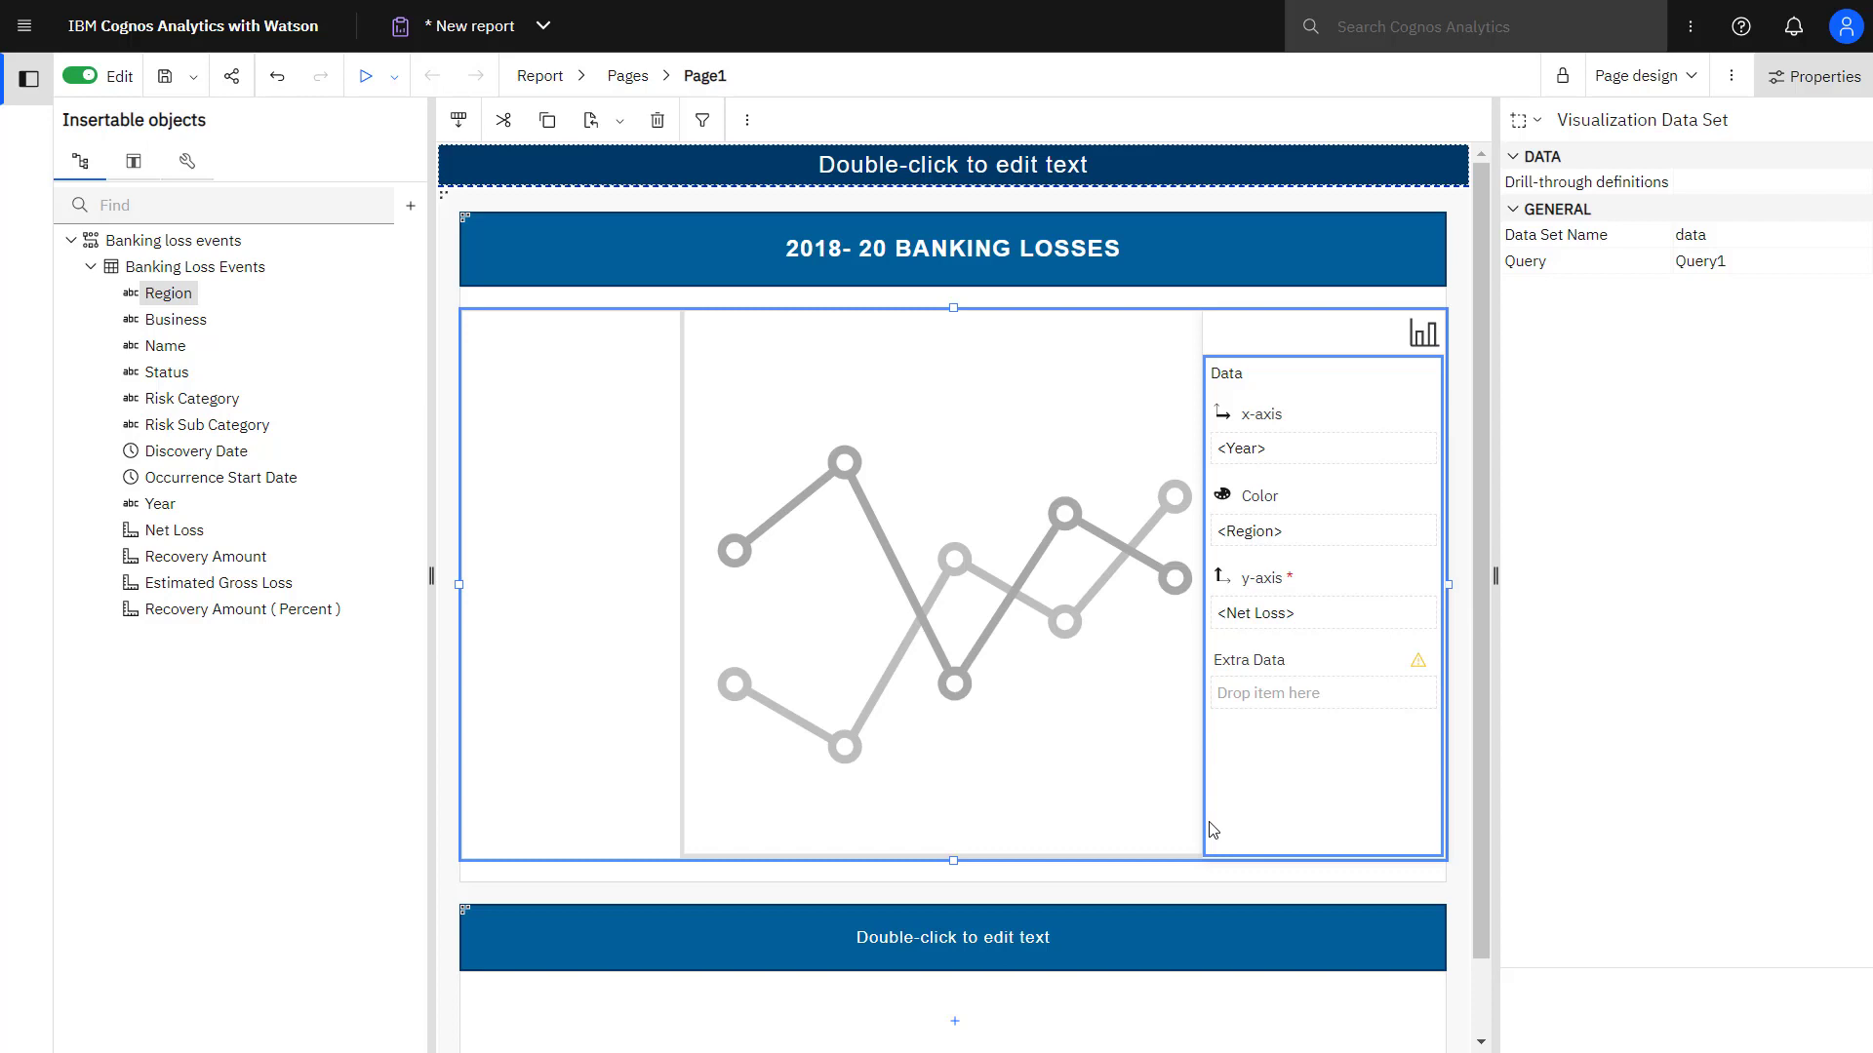
pyautogui.click(1694, 76)
pyautogui.click(1679, 151)
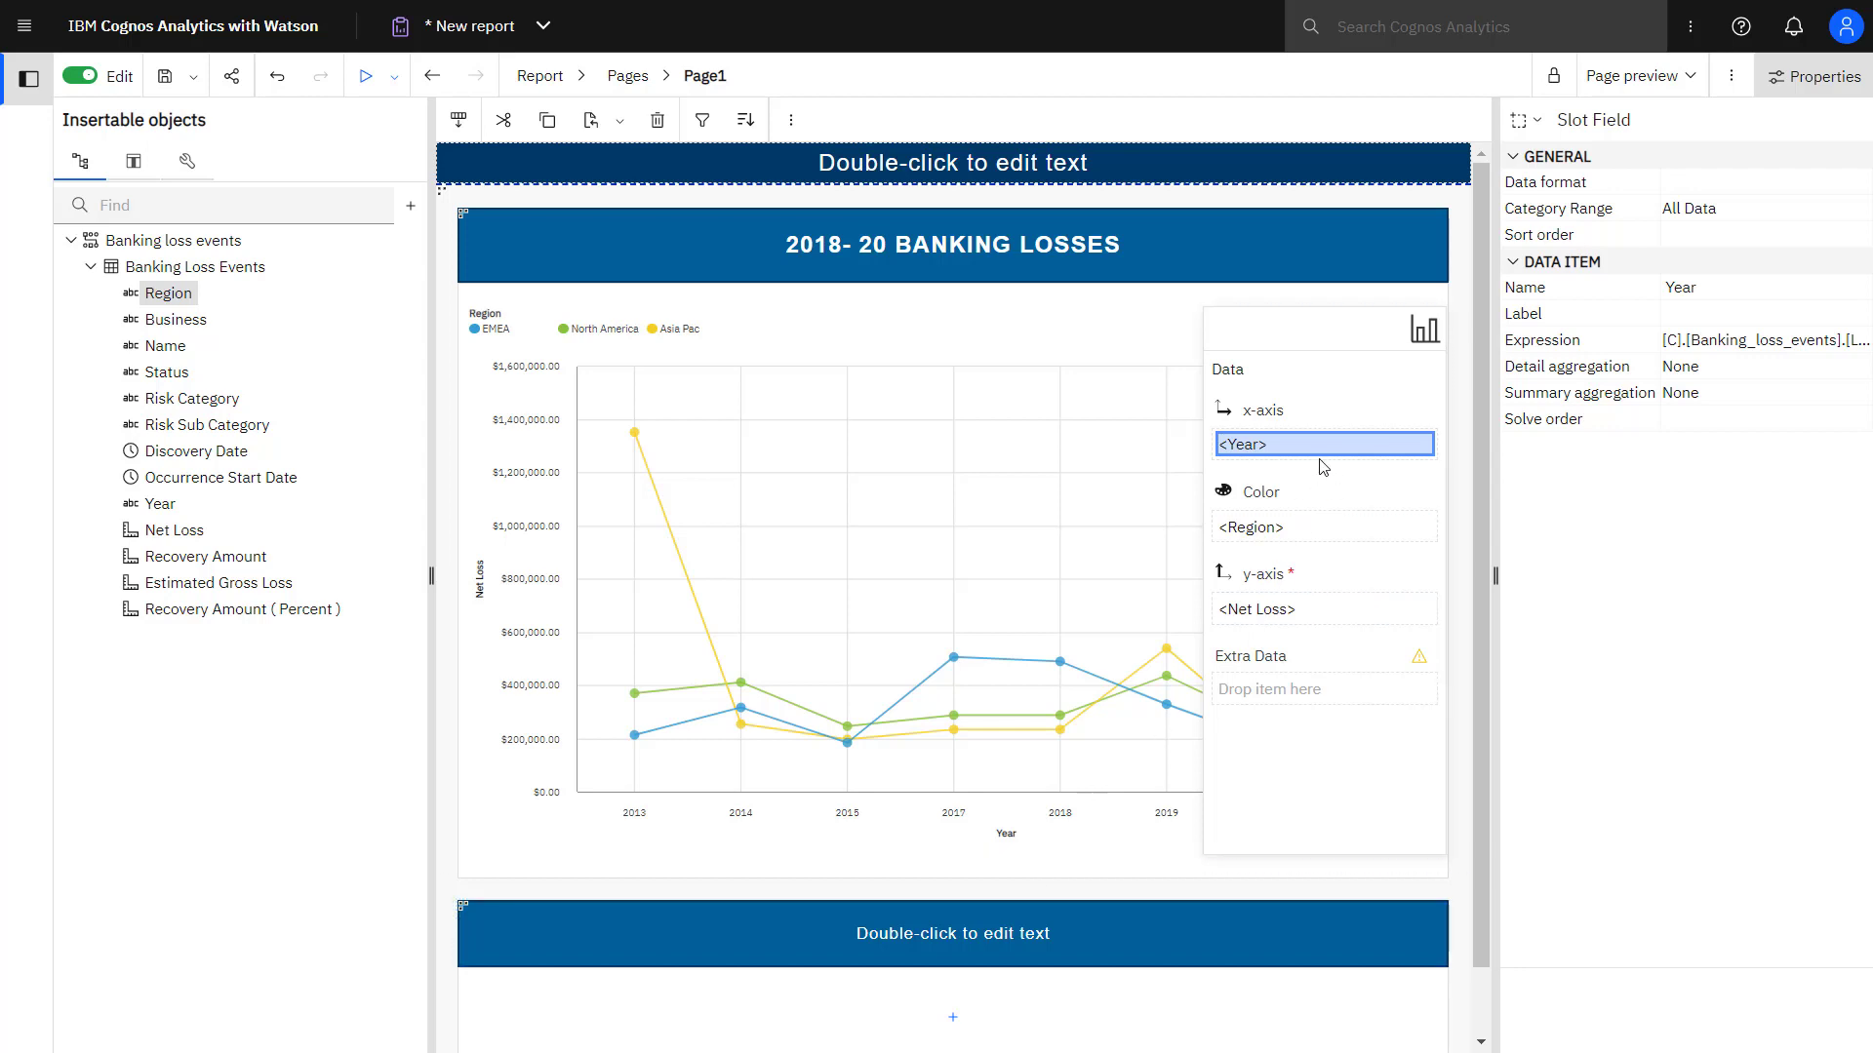
# Apply a custom Year filter that keeps only 2018, 2019 and 2020.
pyautogui.click(701, 120)
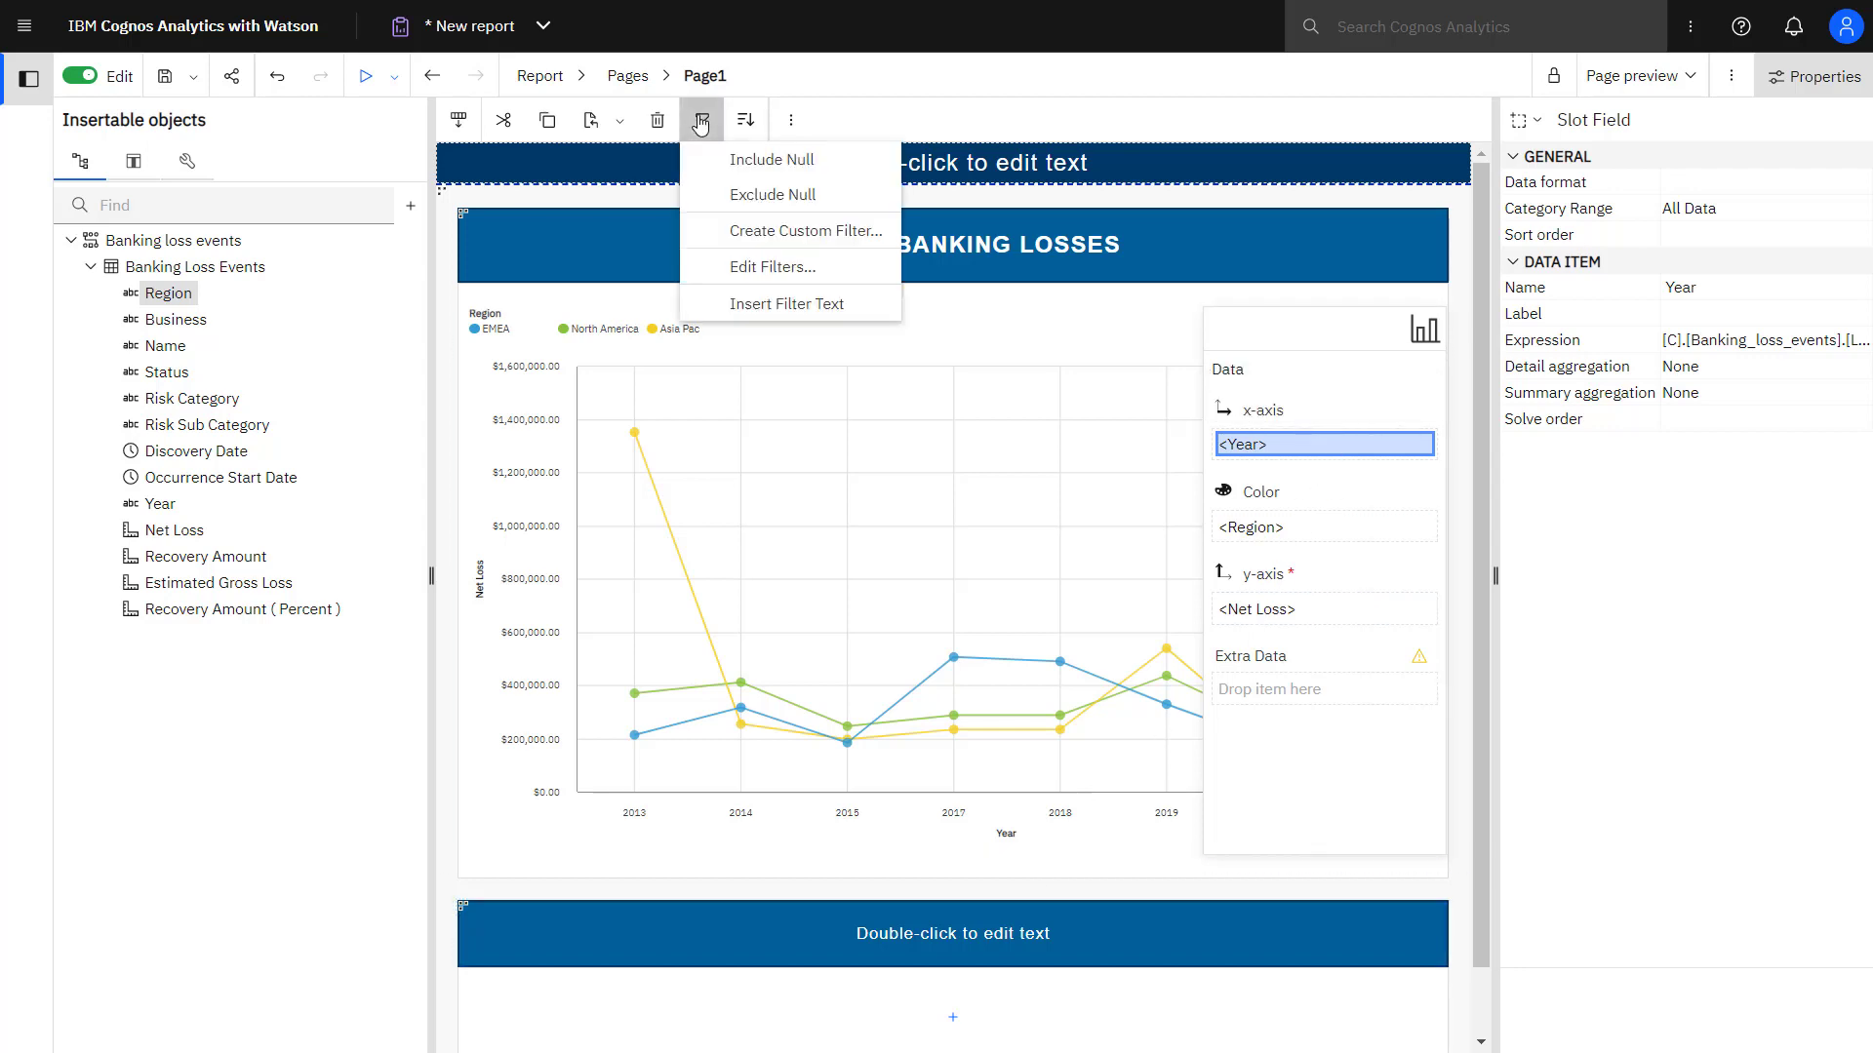
pyautogui.click(805, 232)
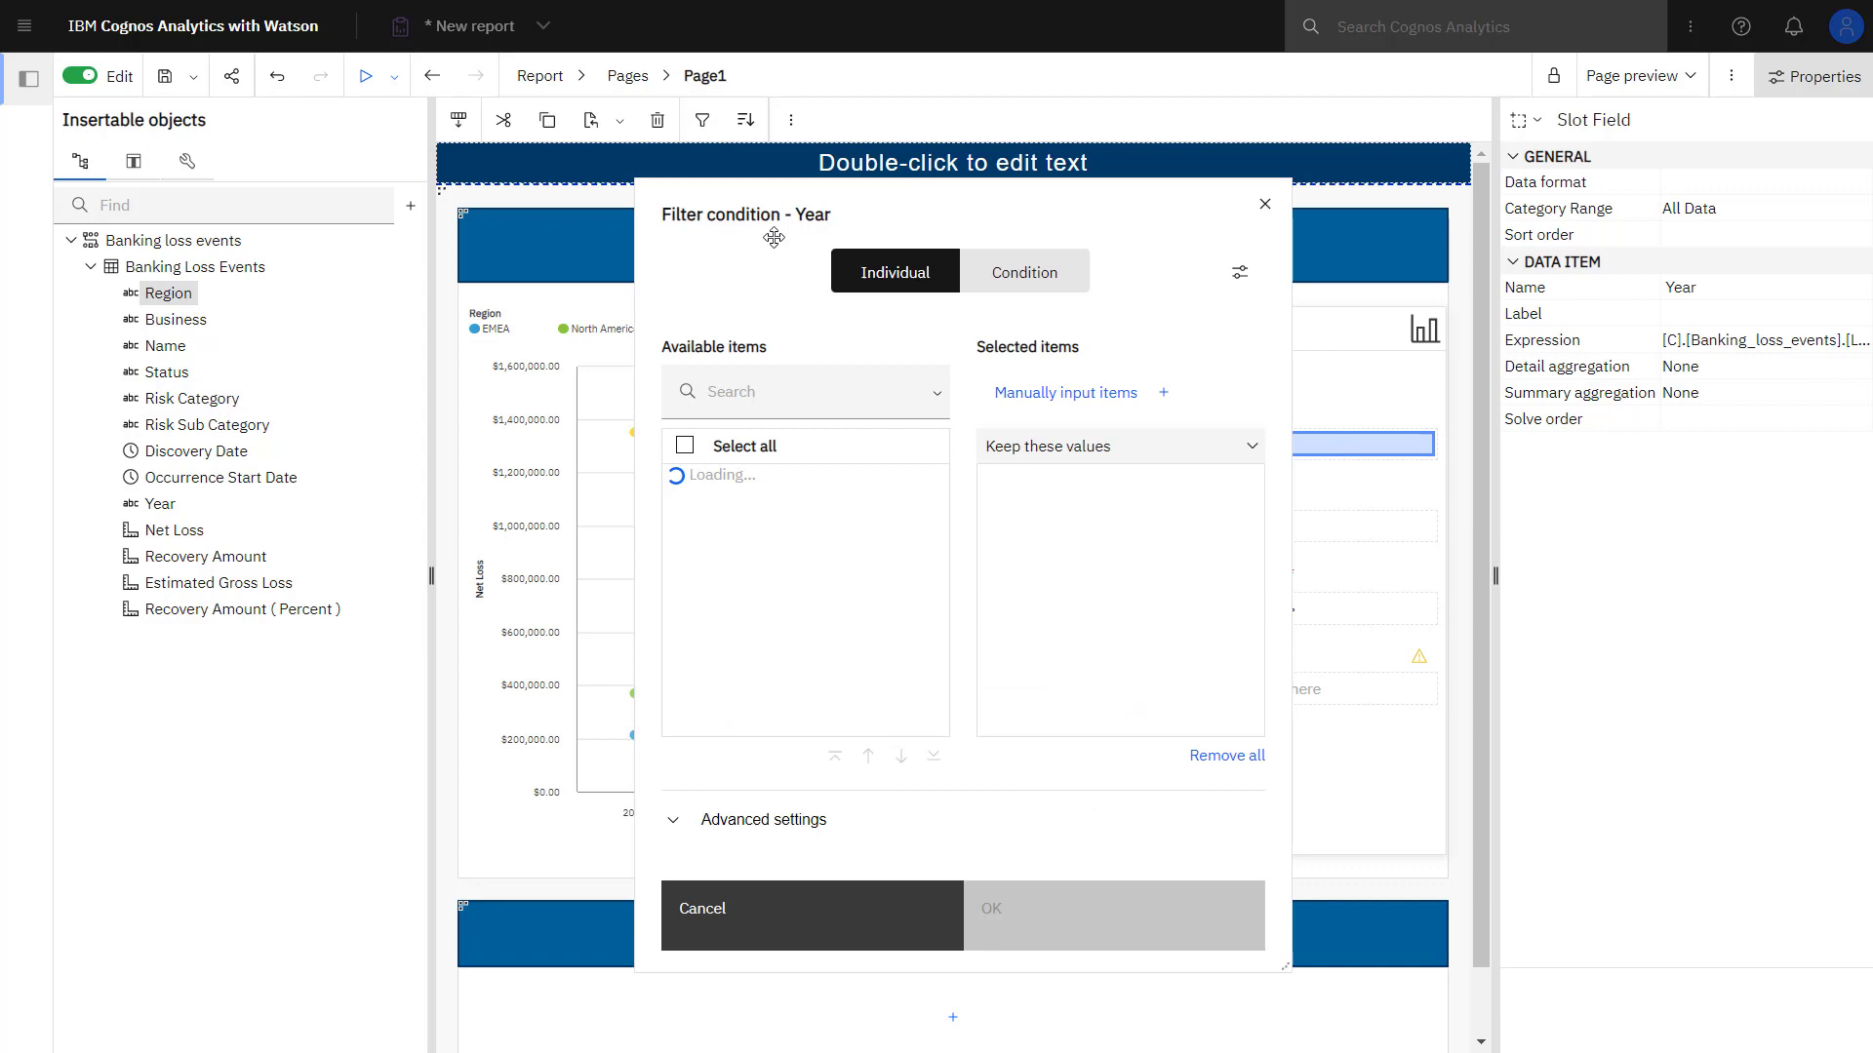
pyautogui.click(1024, 272)
pyautogui.click(896, 273)
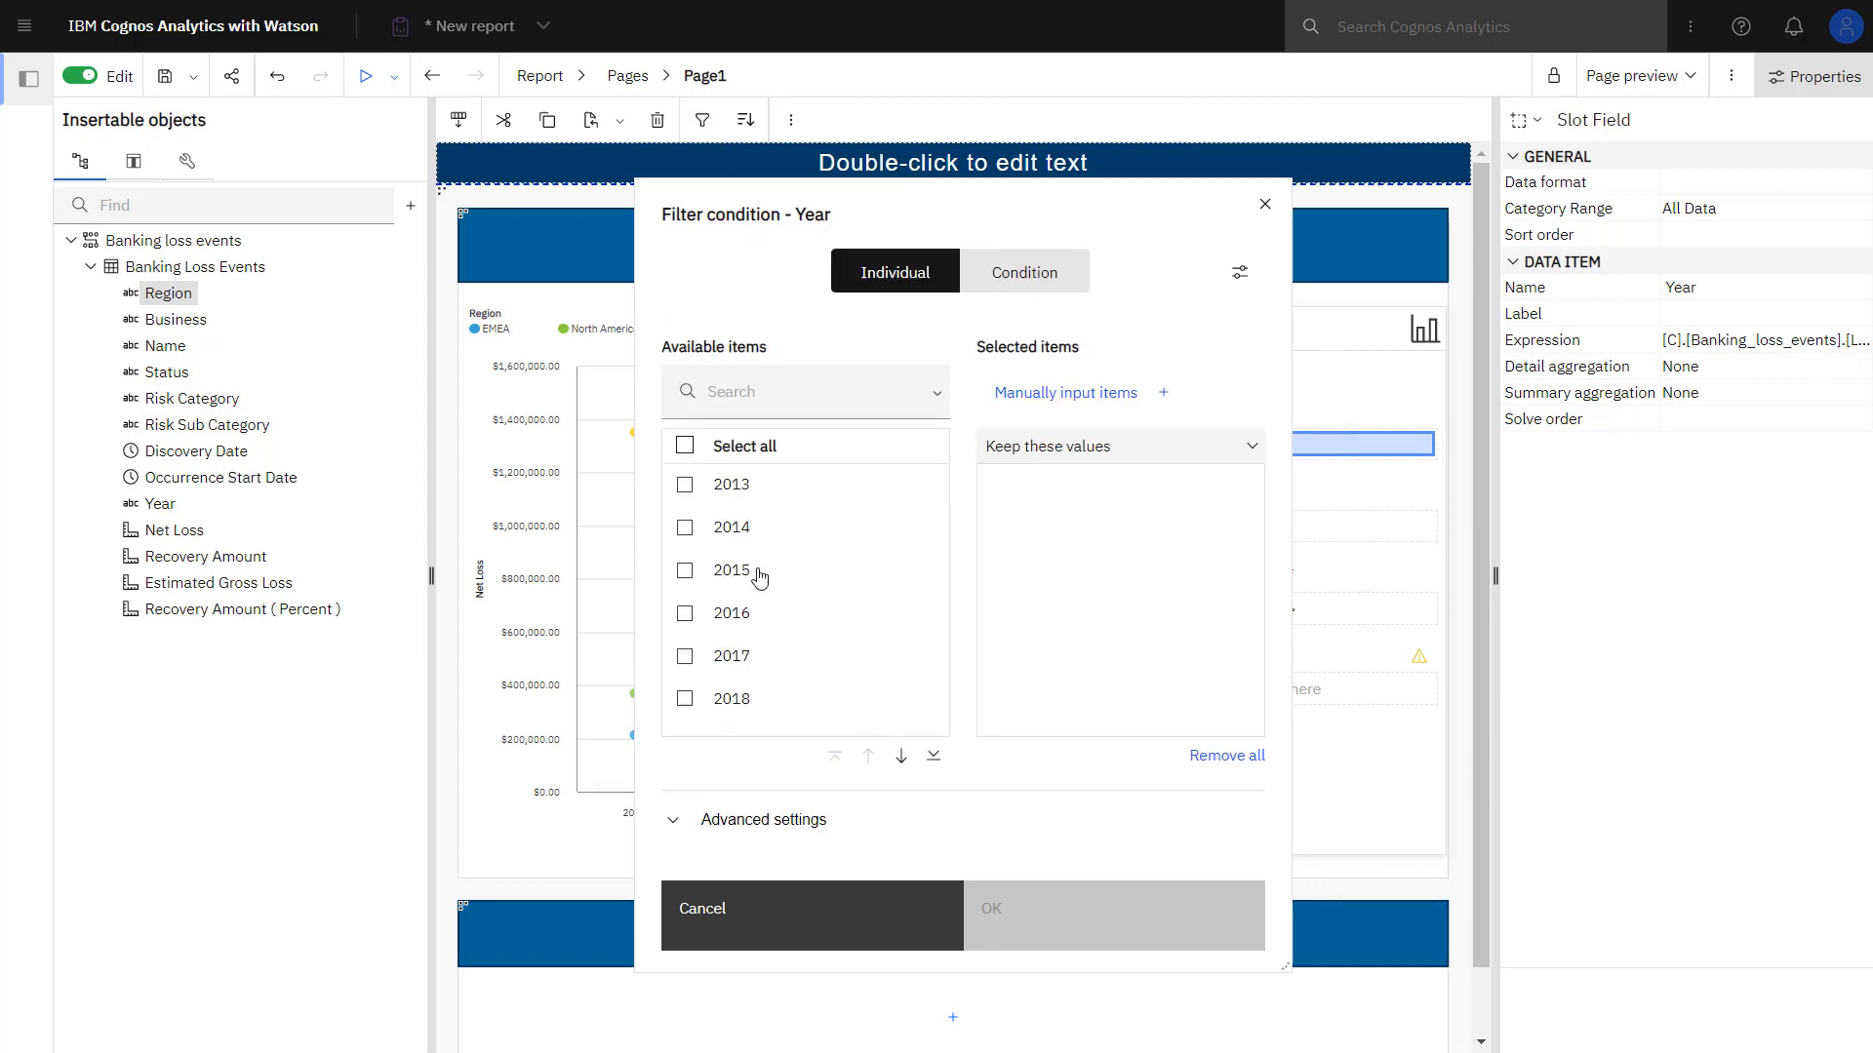
pyautogui.click(686, 699)
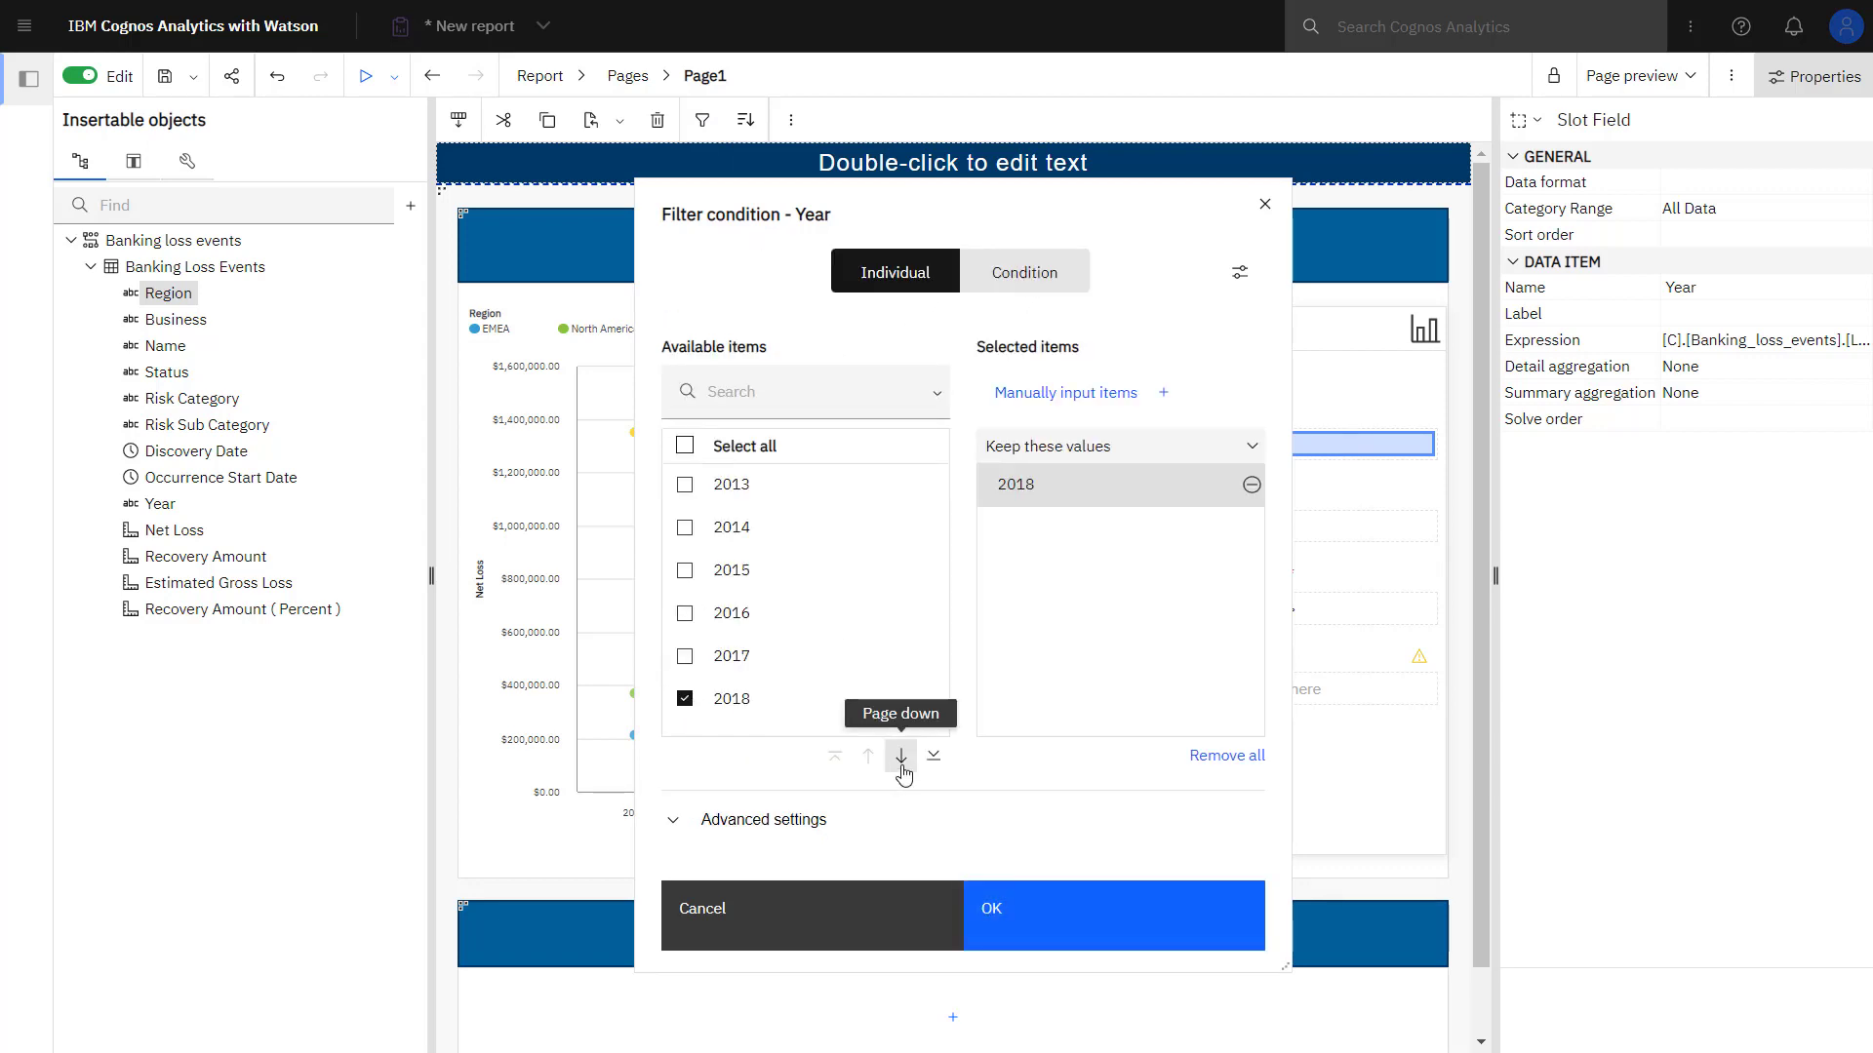
pyautogui.click(900, 757)
pyautogui.click(686, 485)
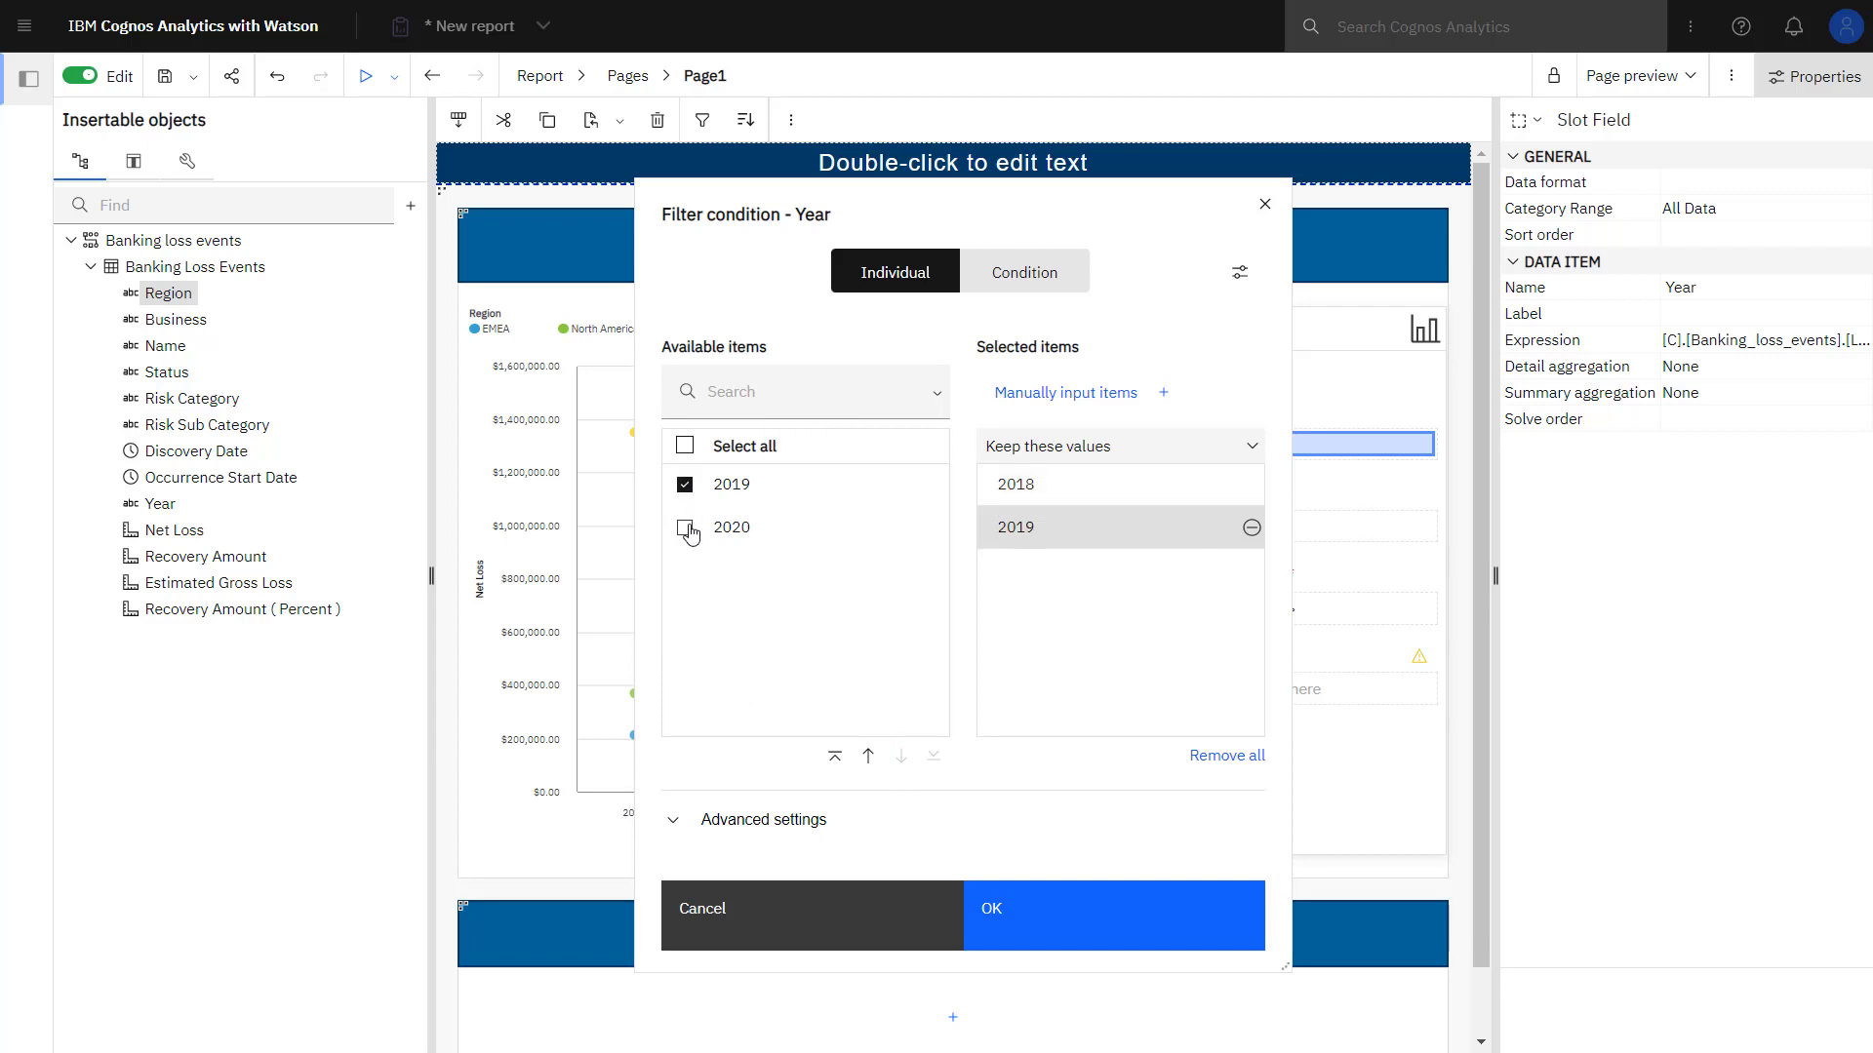
pyautogui.click(686, 527)
pyautogui.click(1075, 914)
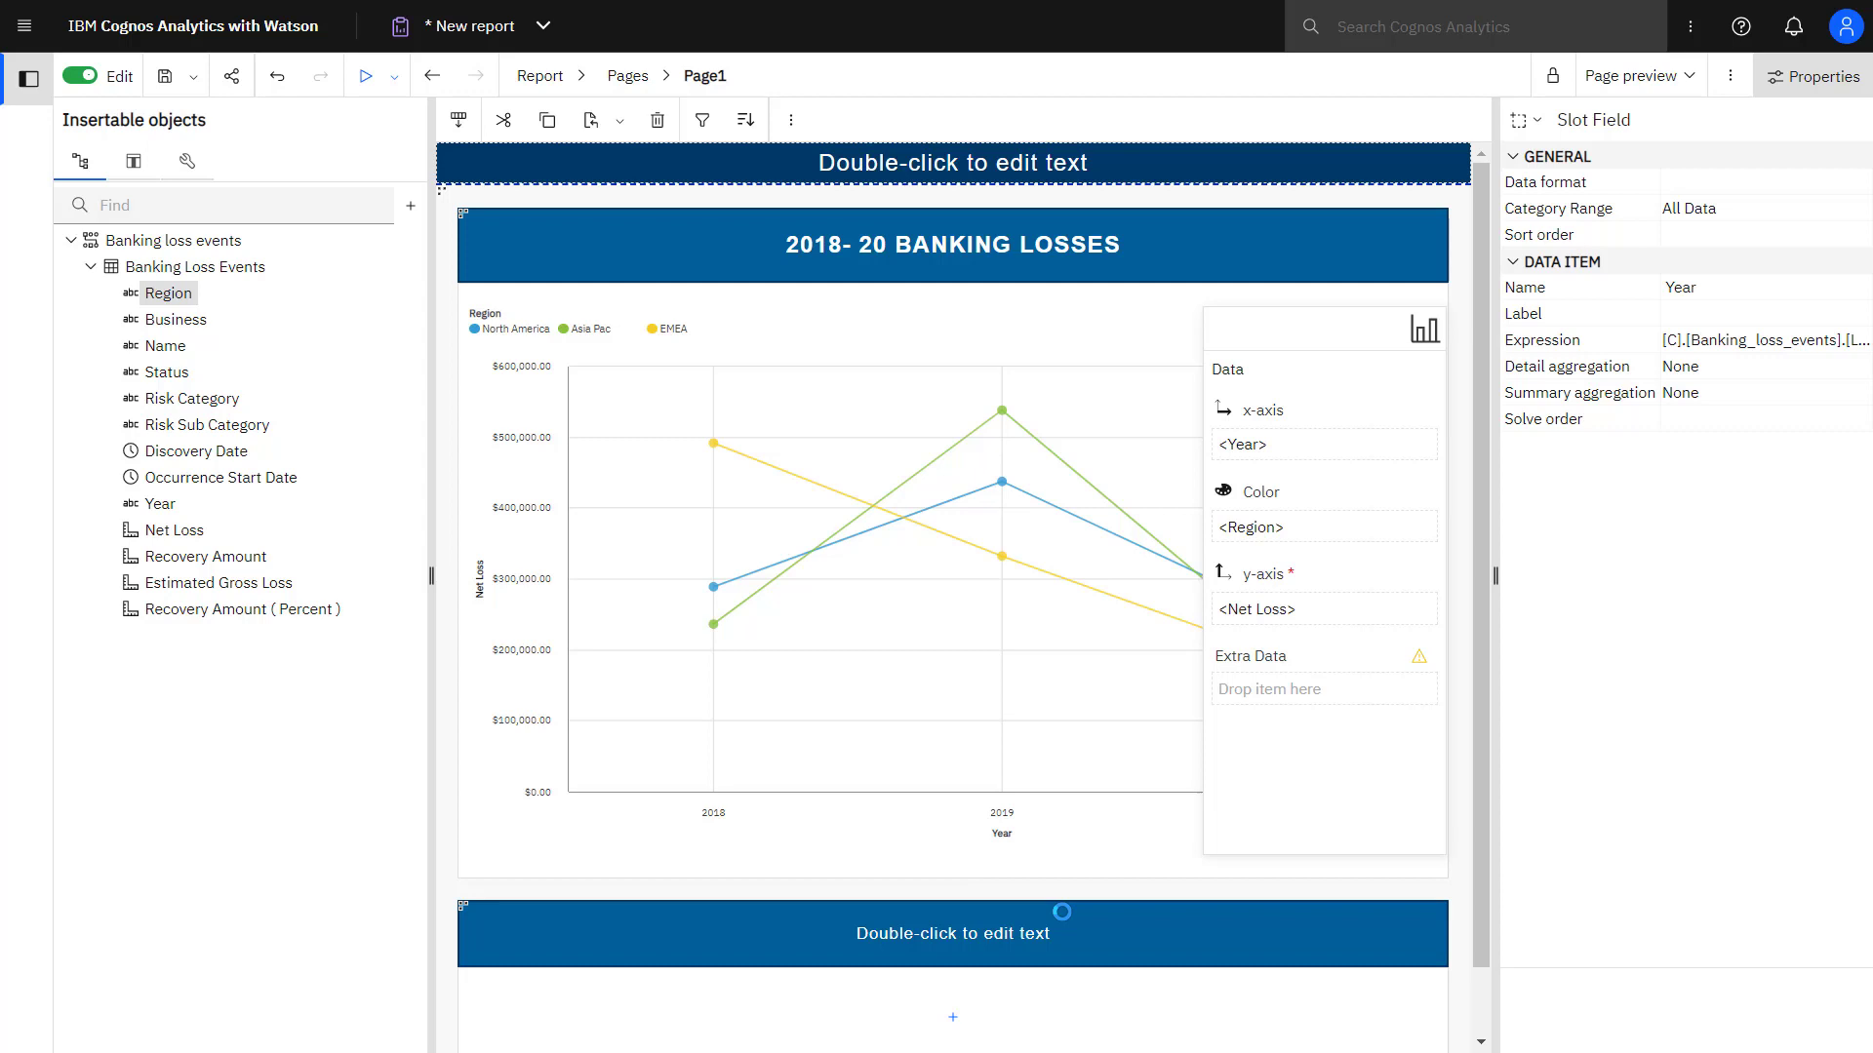
# Turn off Show item axis grid lines and Show value axis grid lines for the chart.
pyautogui.click(861, 681)
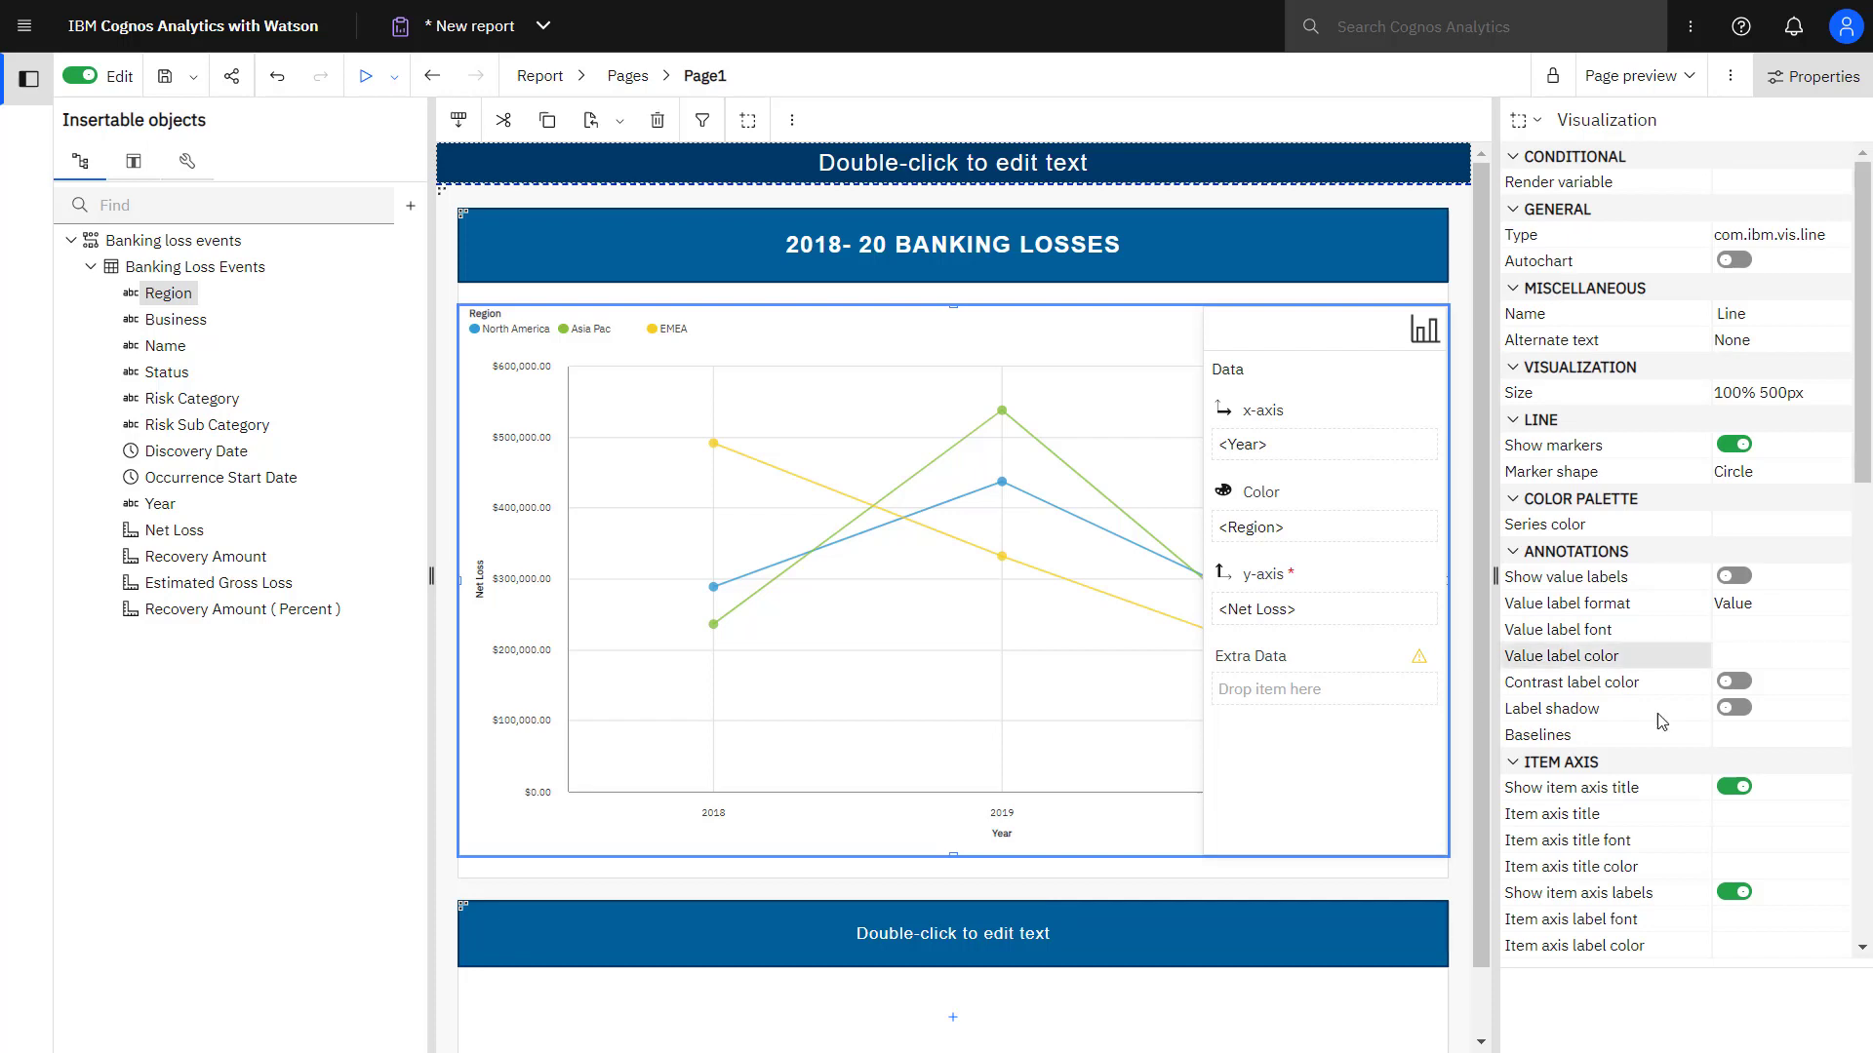
pyautogui.scroll(-4, 1764, 702)
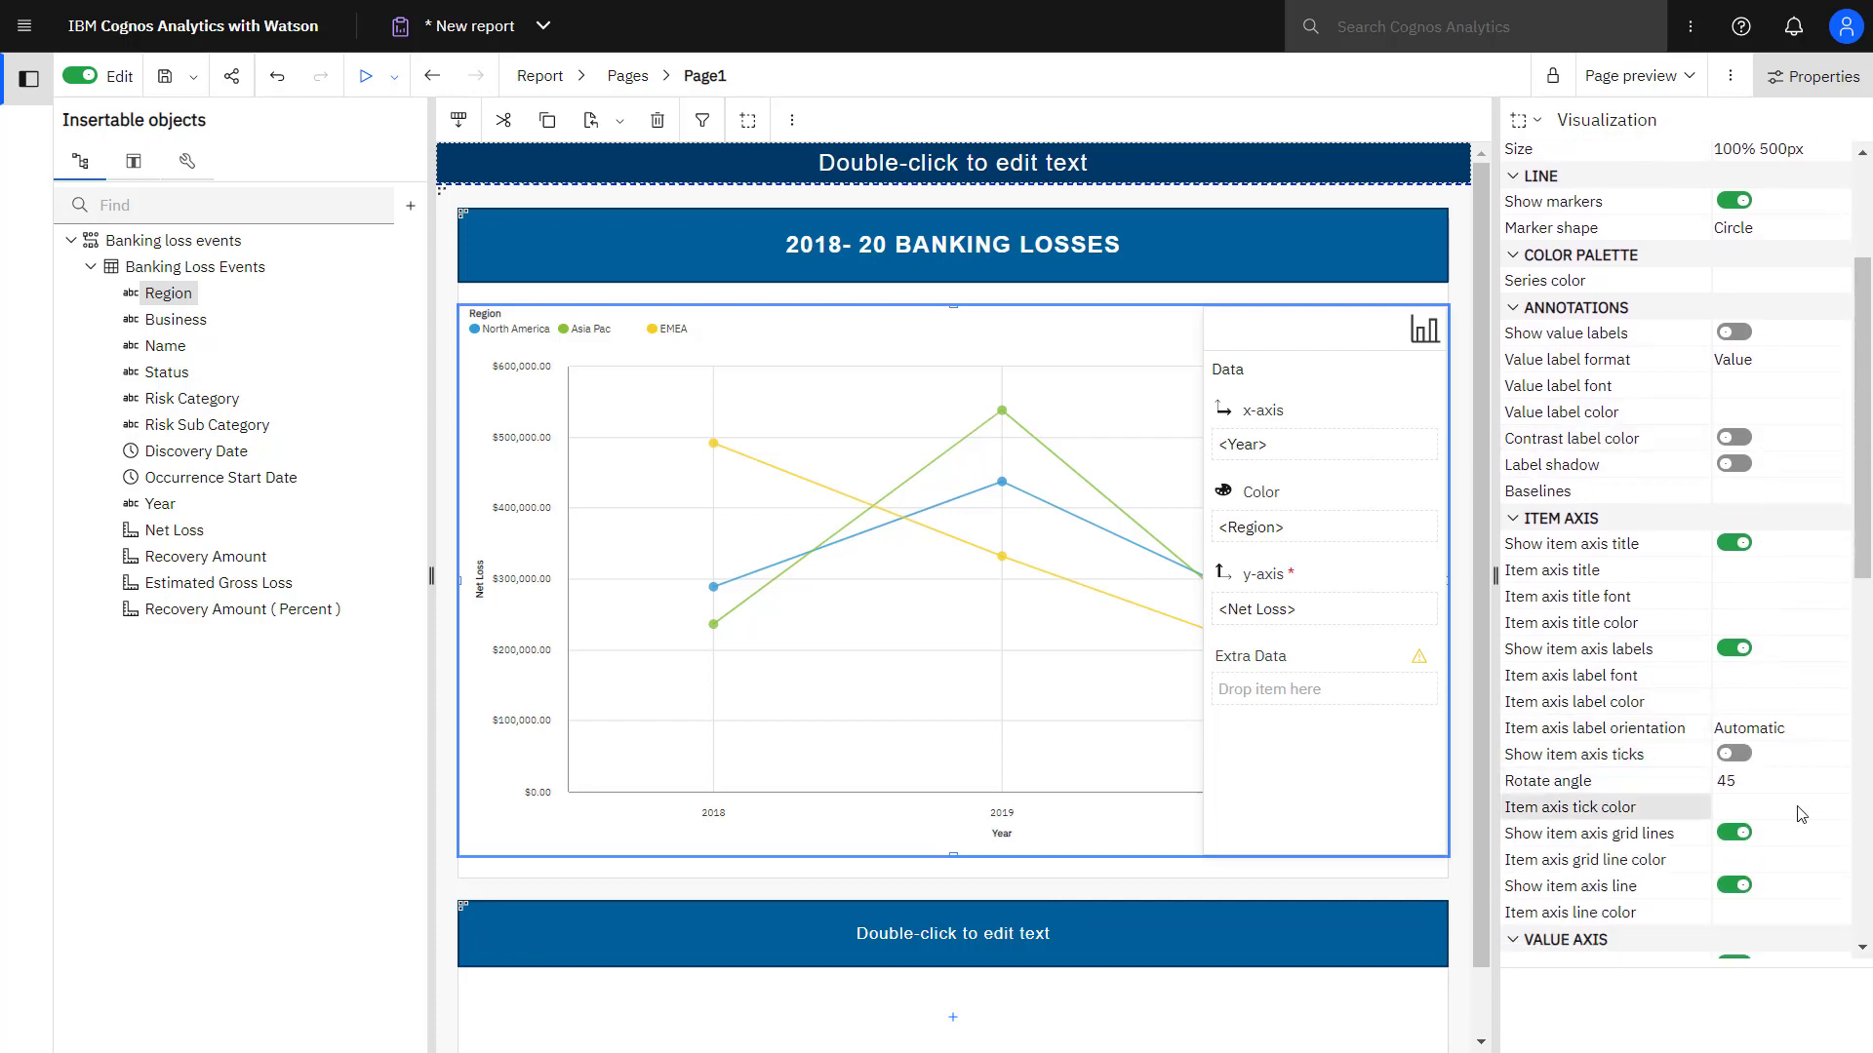
pyautogui.click(1734, 834)
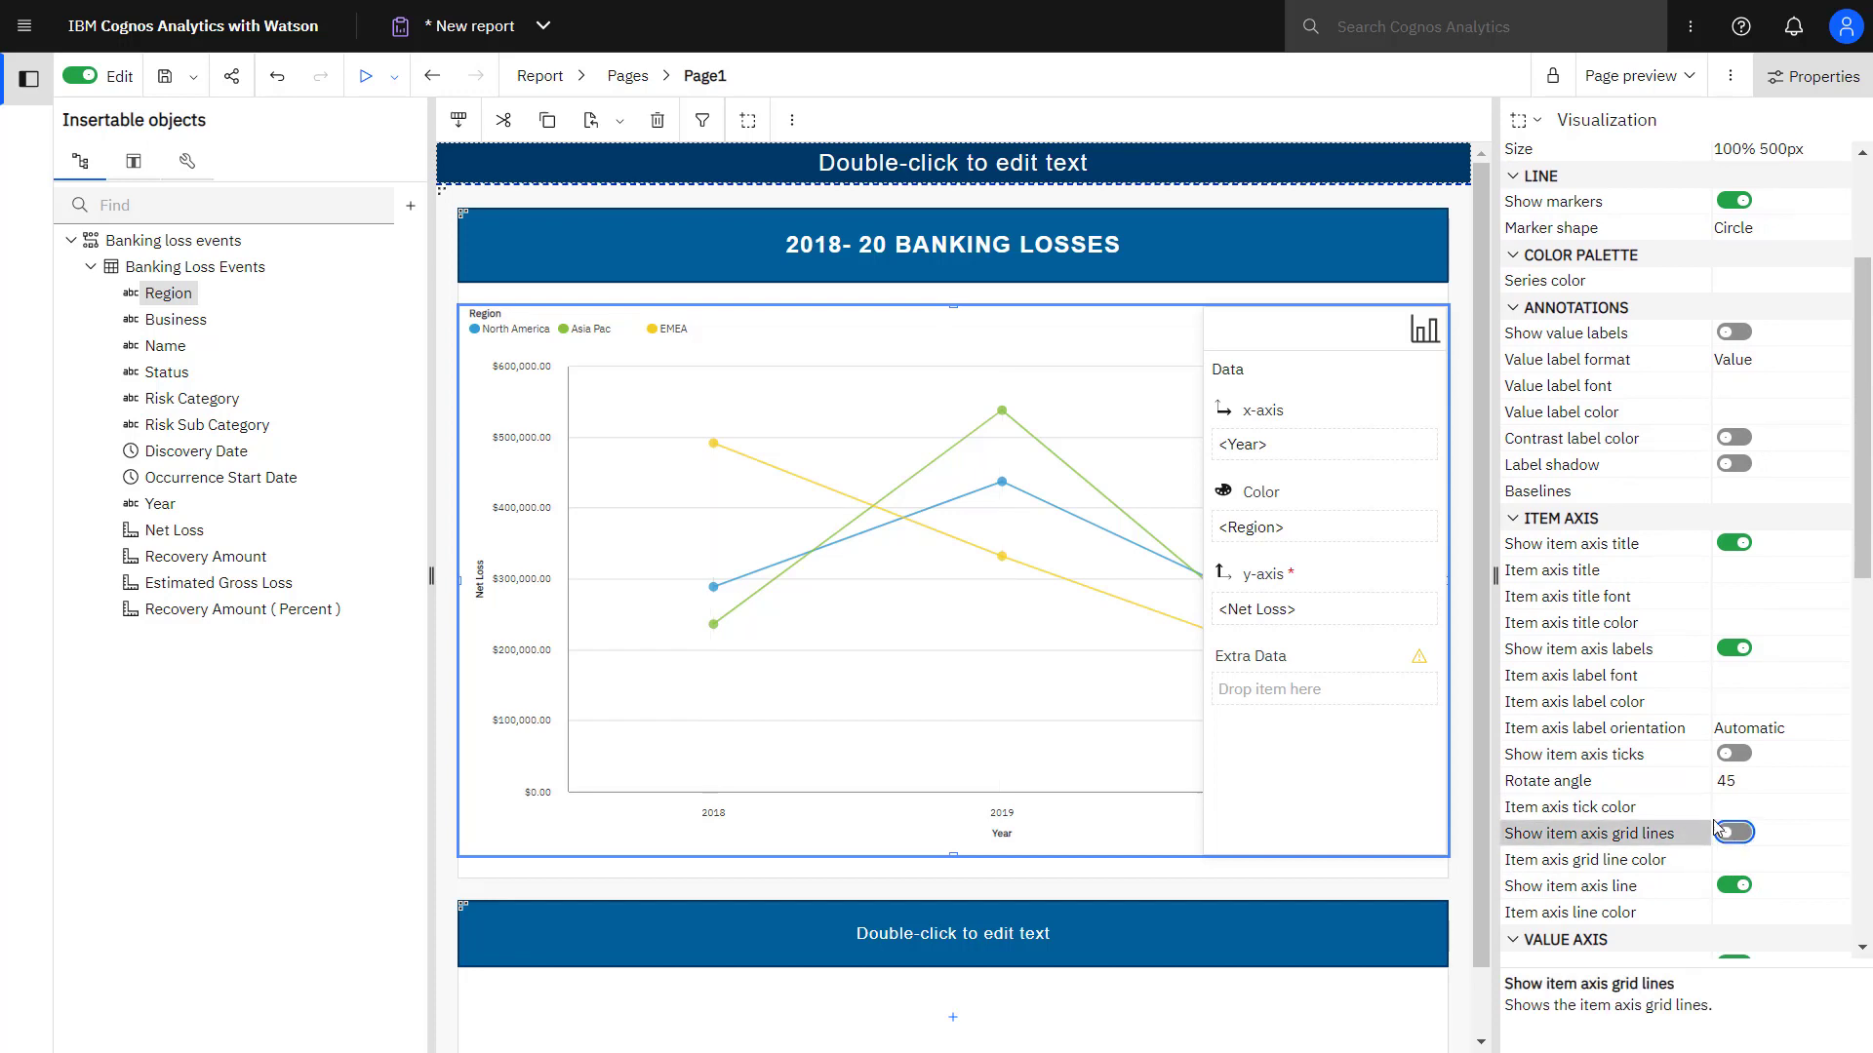
pyautogui.scroll(-3, 1674, 790)
pyautogui.scroll(-3, 1672, 791)
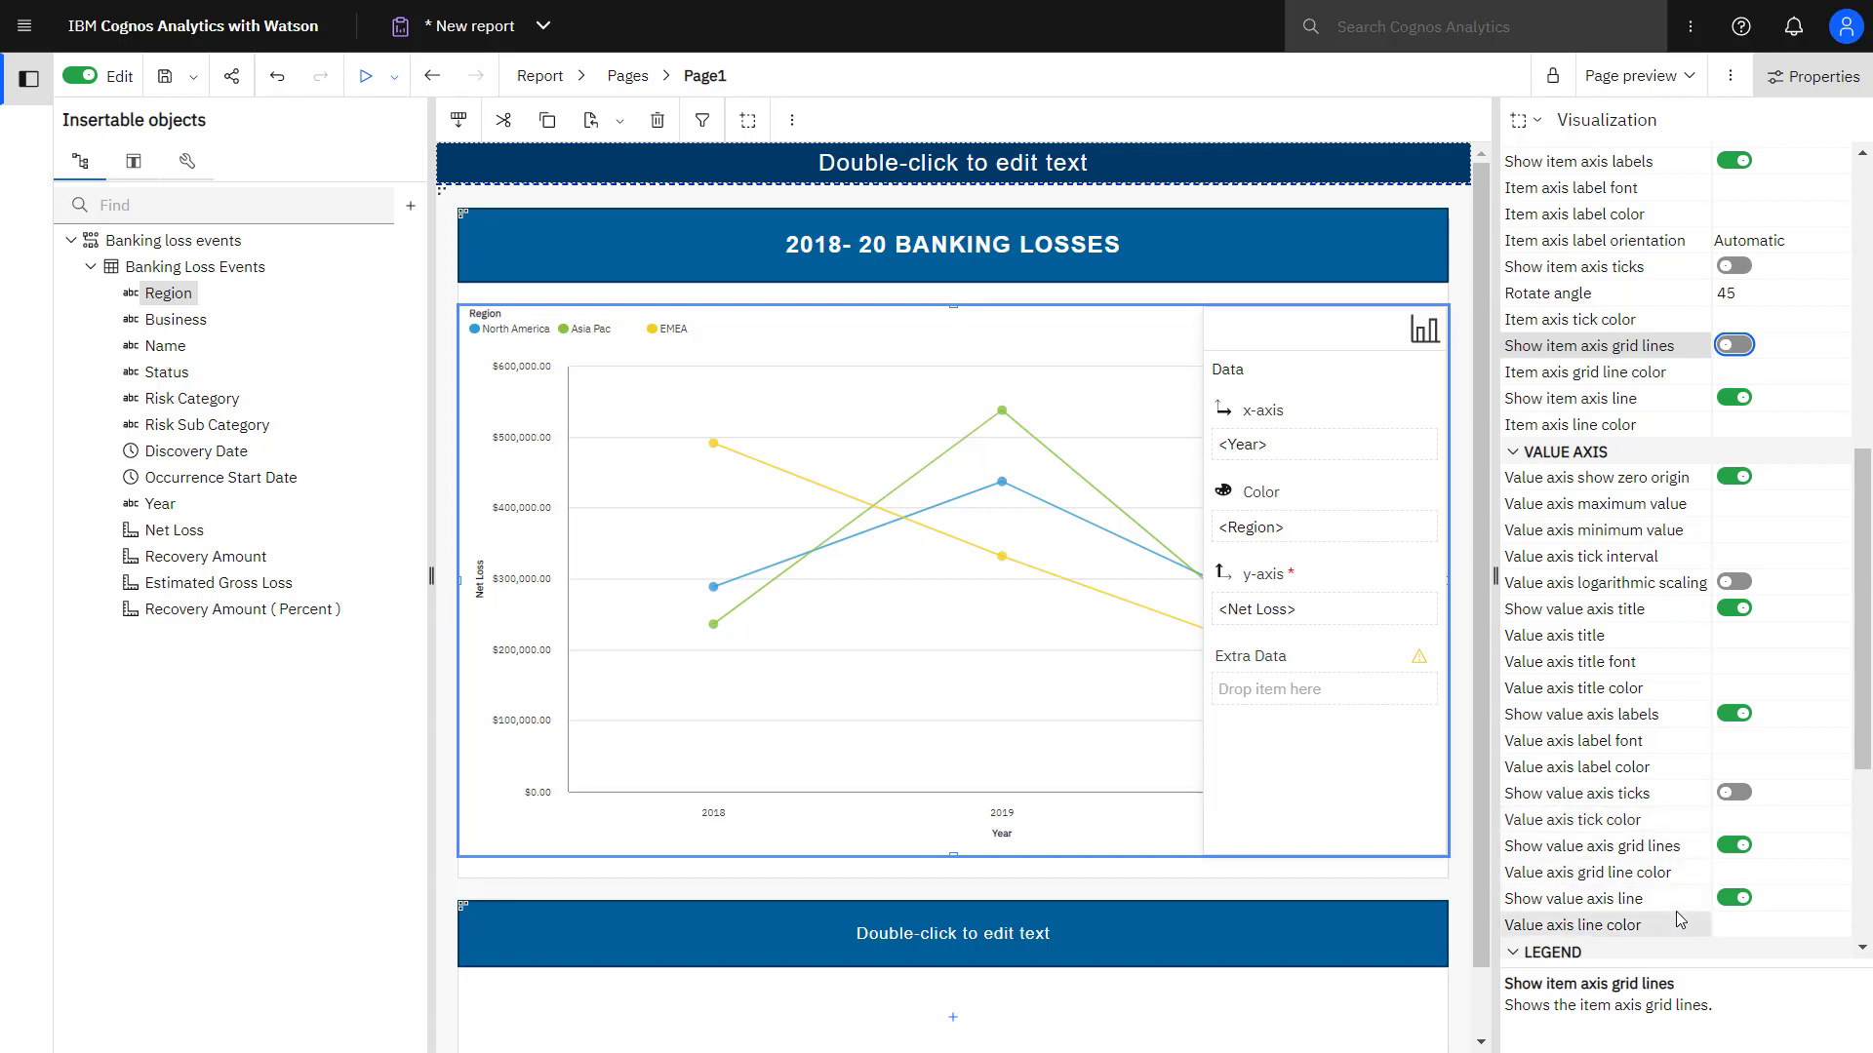
pyautogui.click(1733, 846)
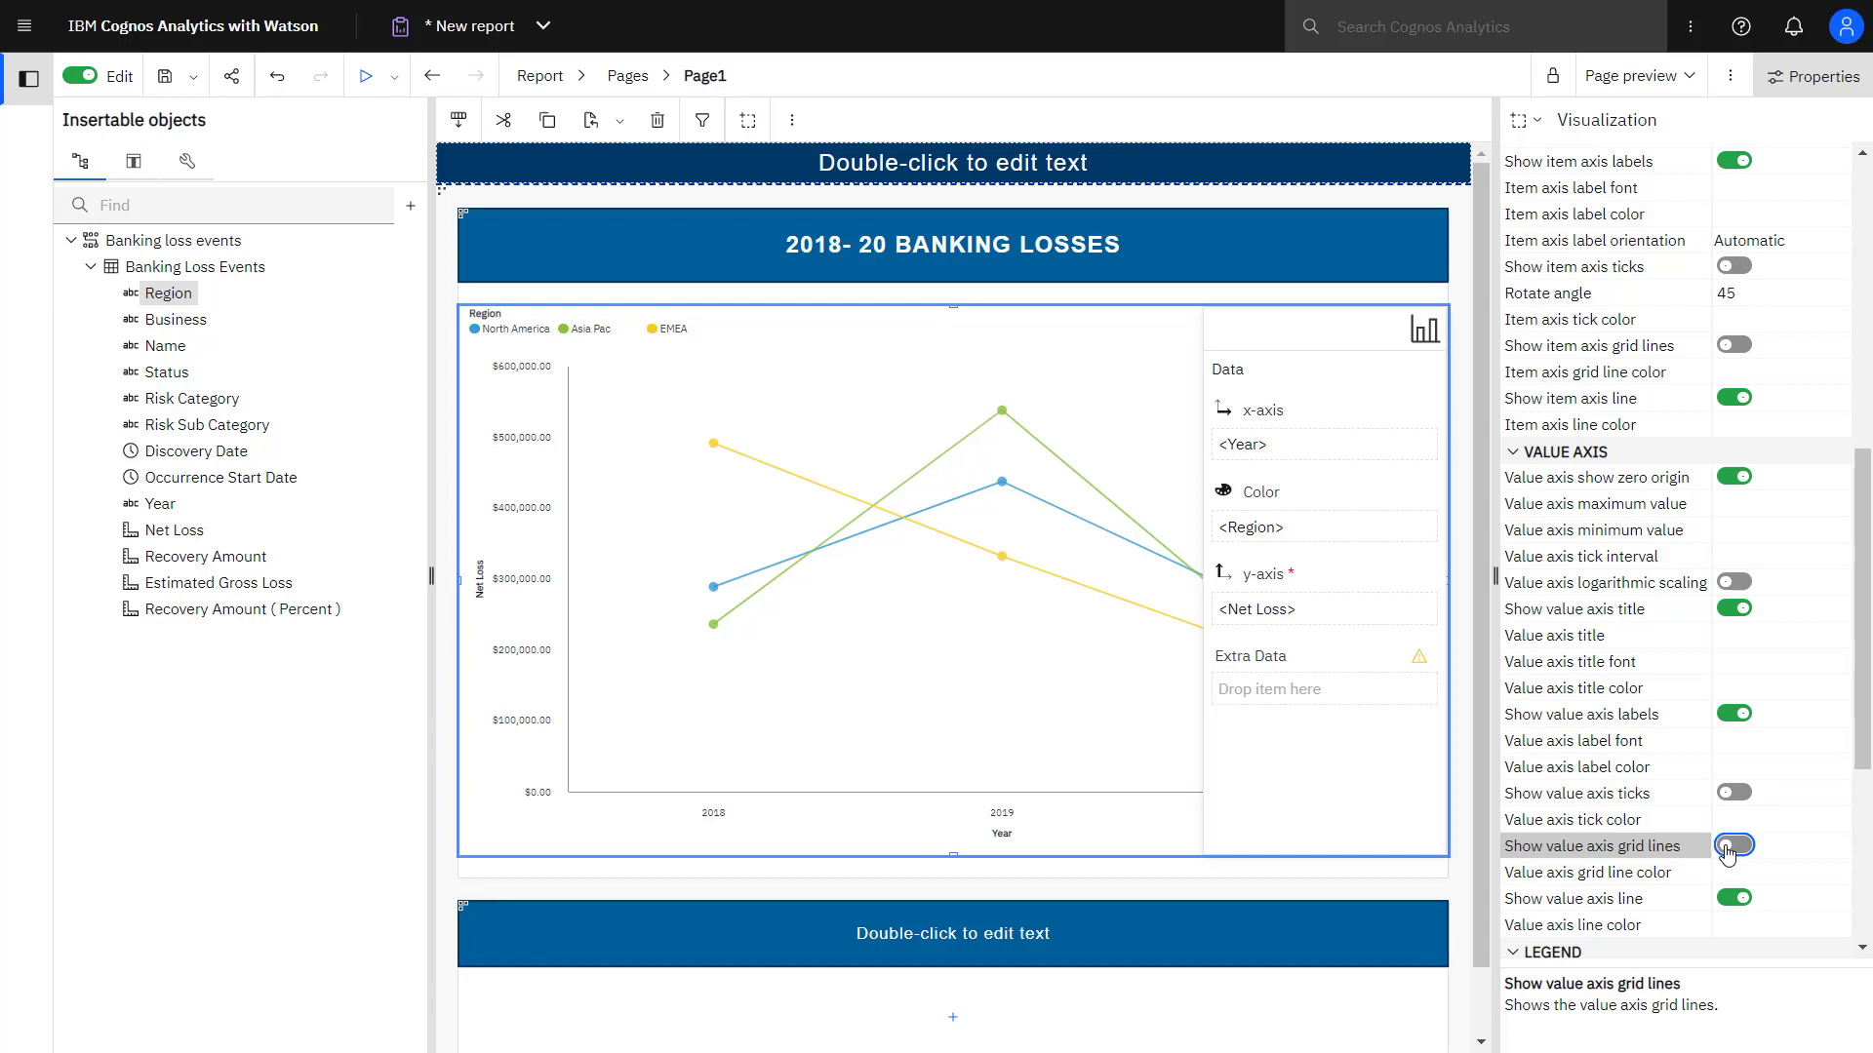
pyautogui.click(534, 885)
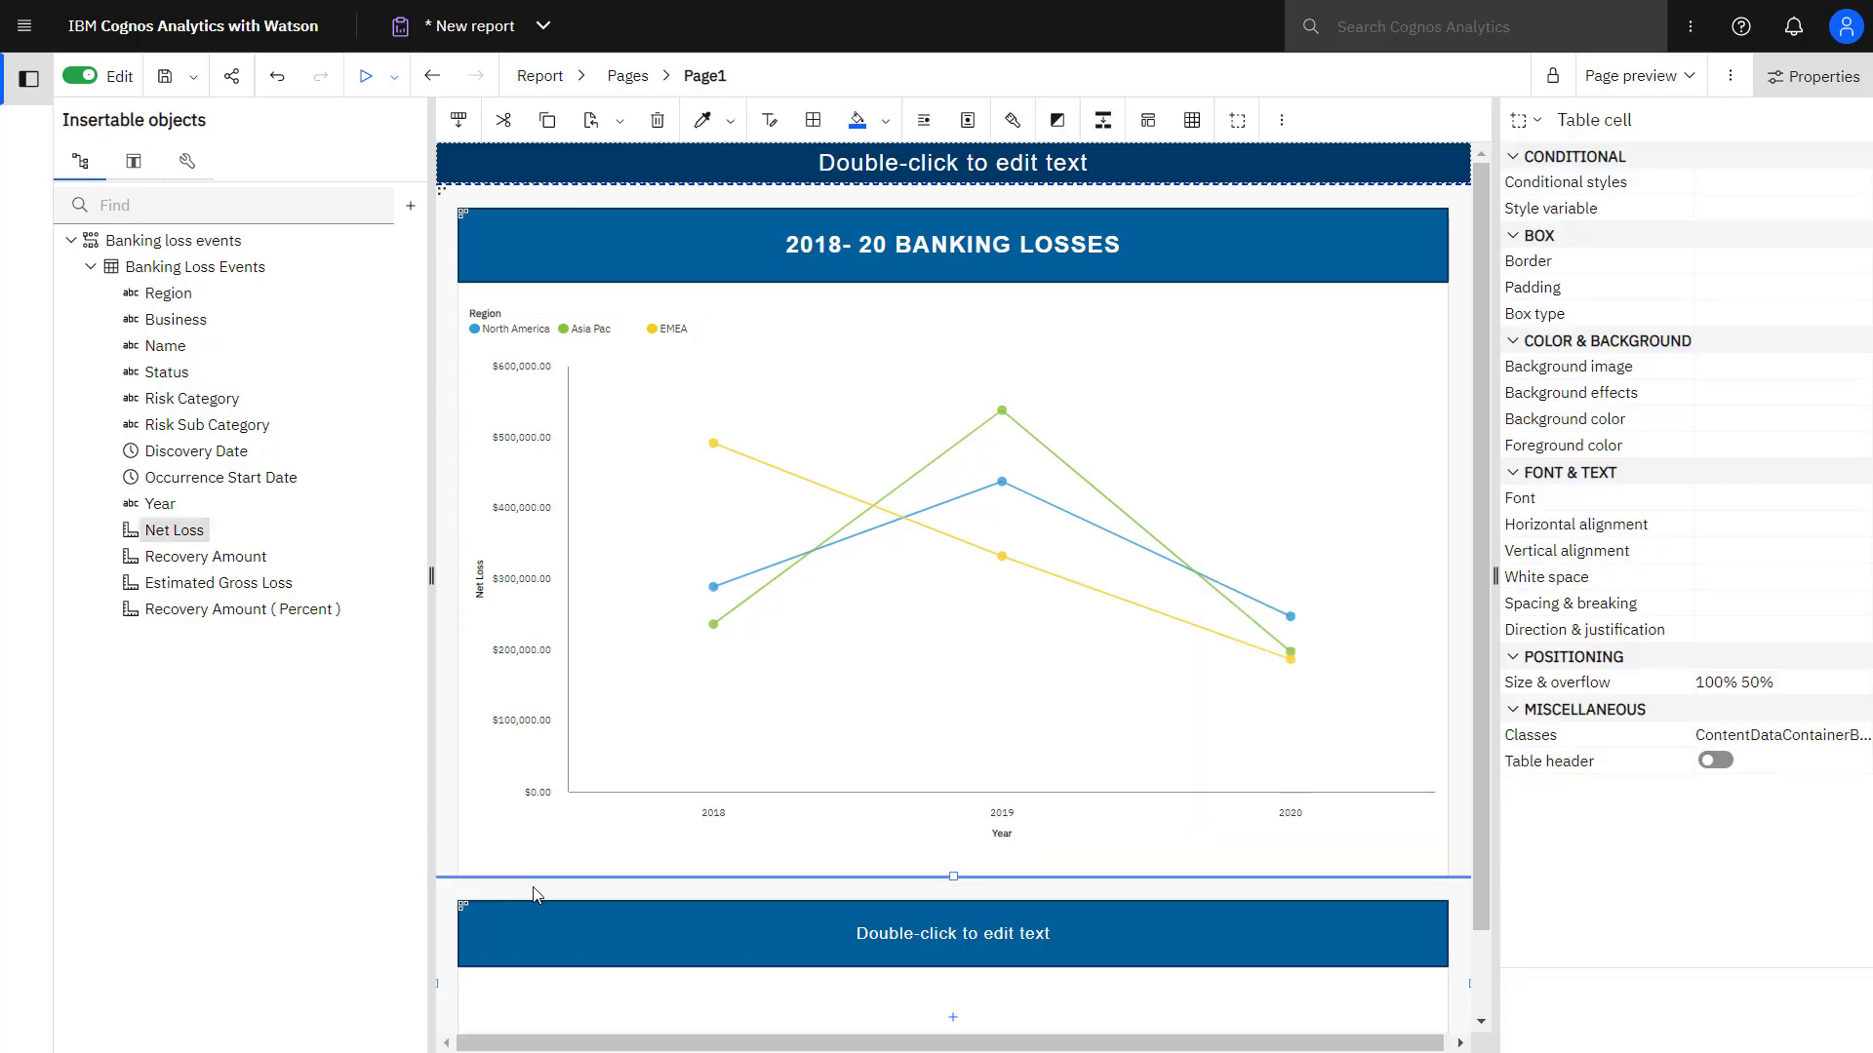
# Check the Net Loss field's properties to see its aggregation.
pyautogui.rightClick(183, 529)
pyautogui.click(270, 721)
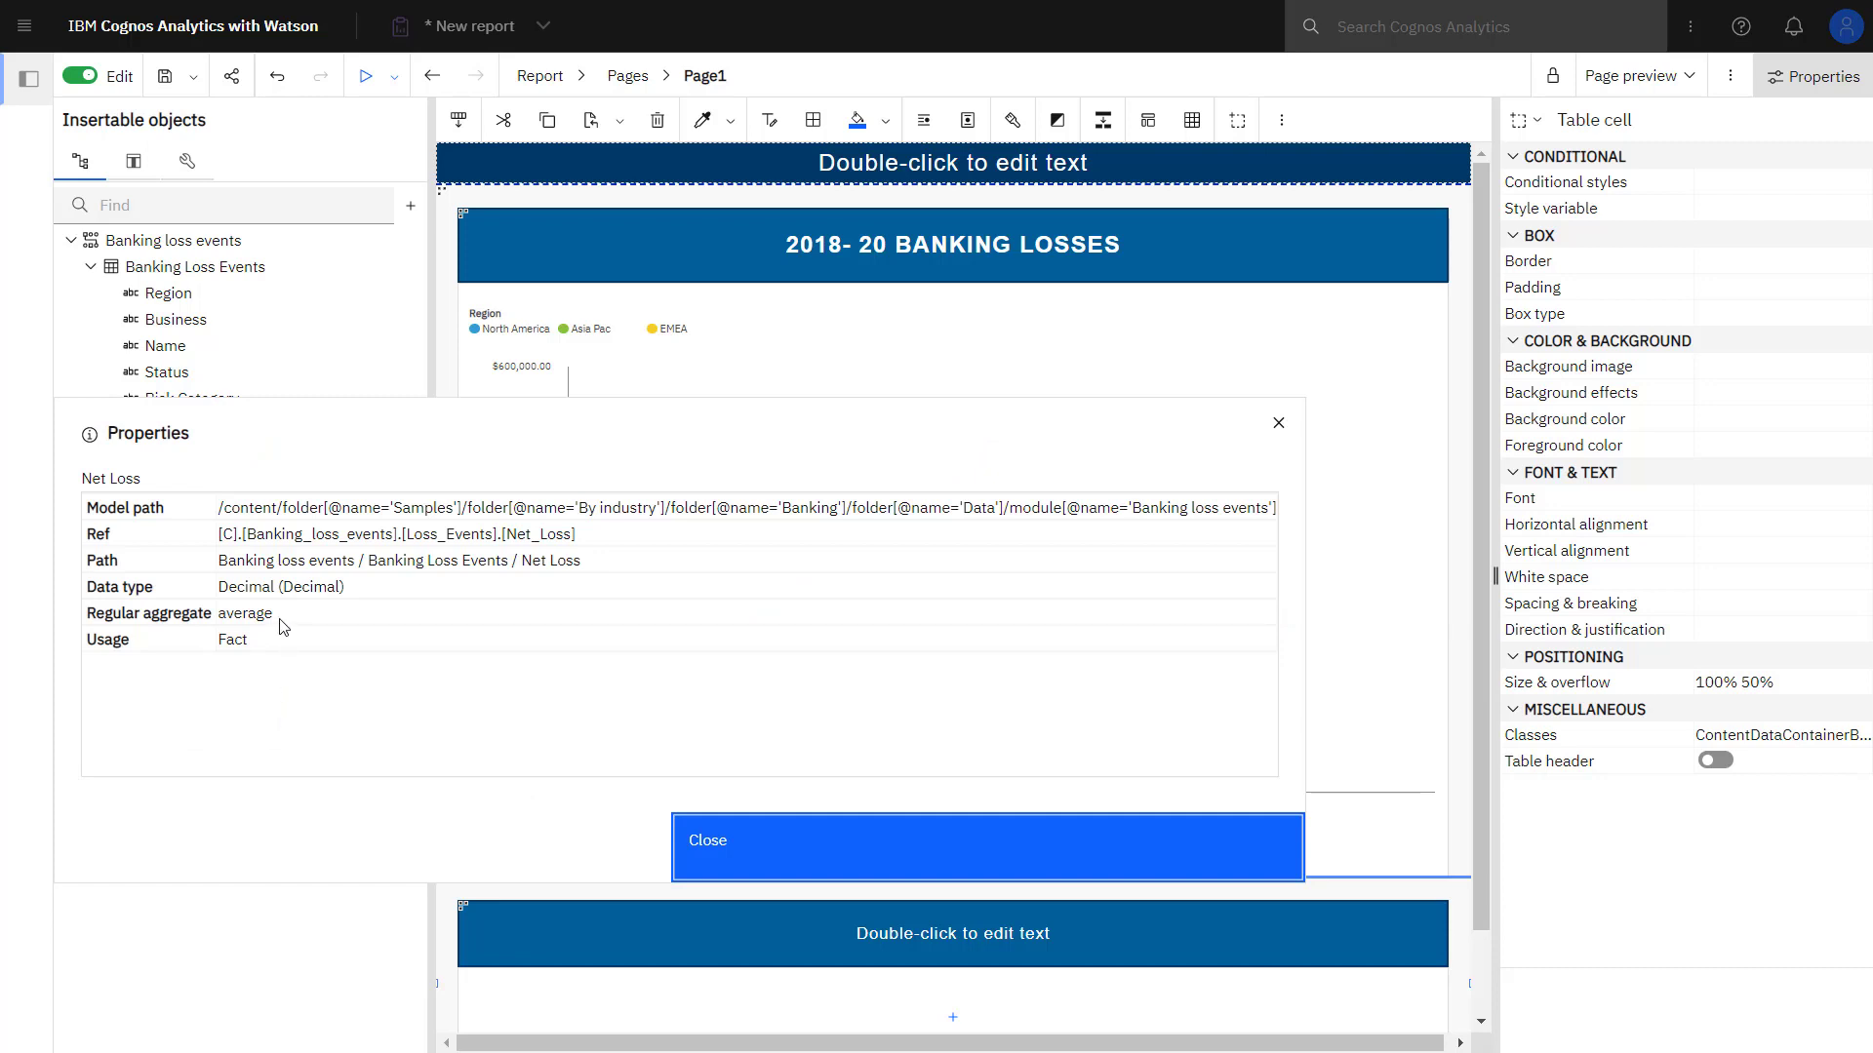
pyautogui.click(896, 856)
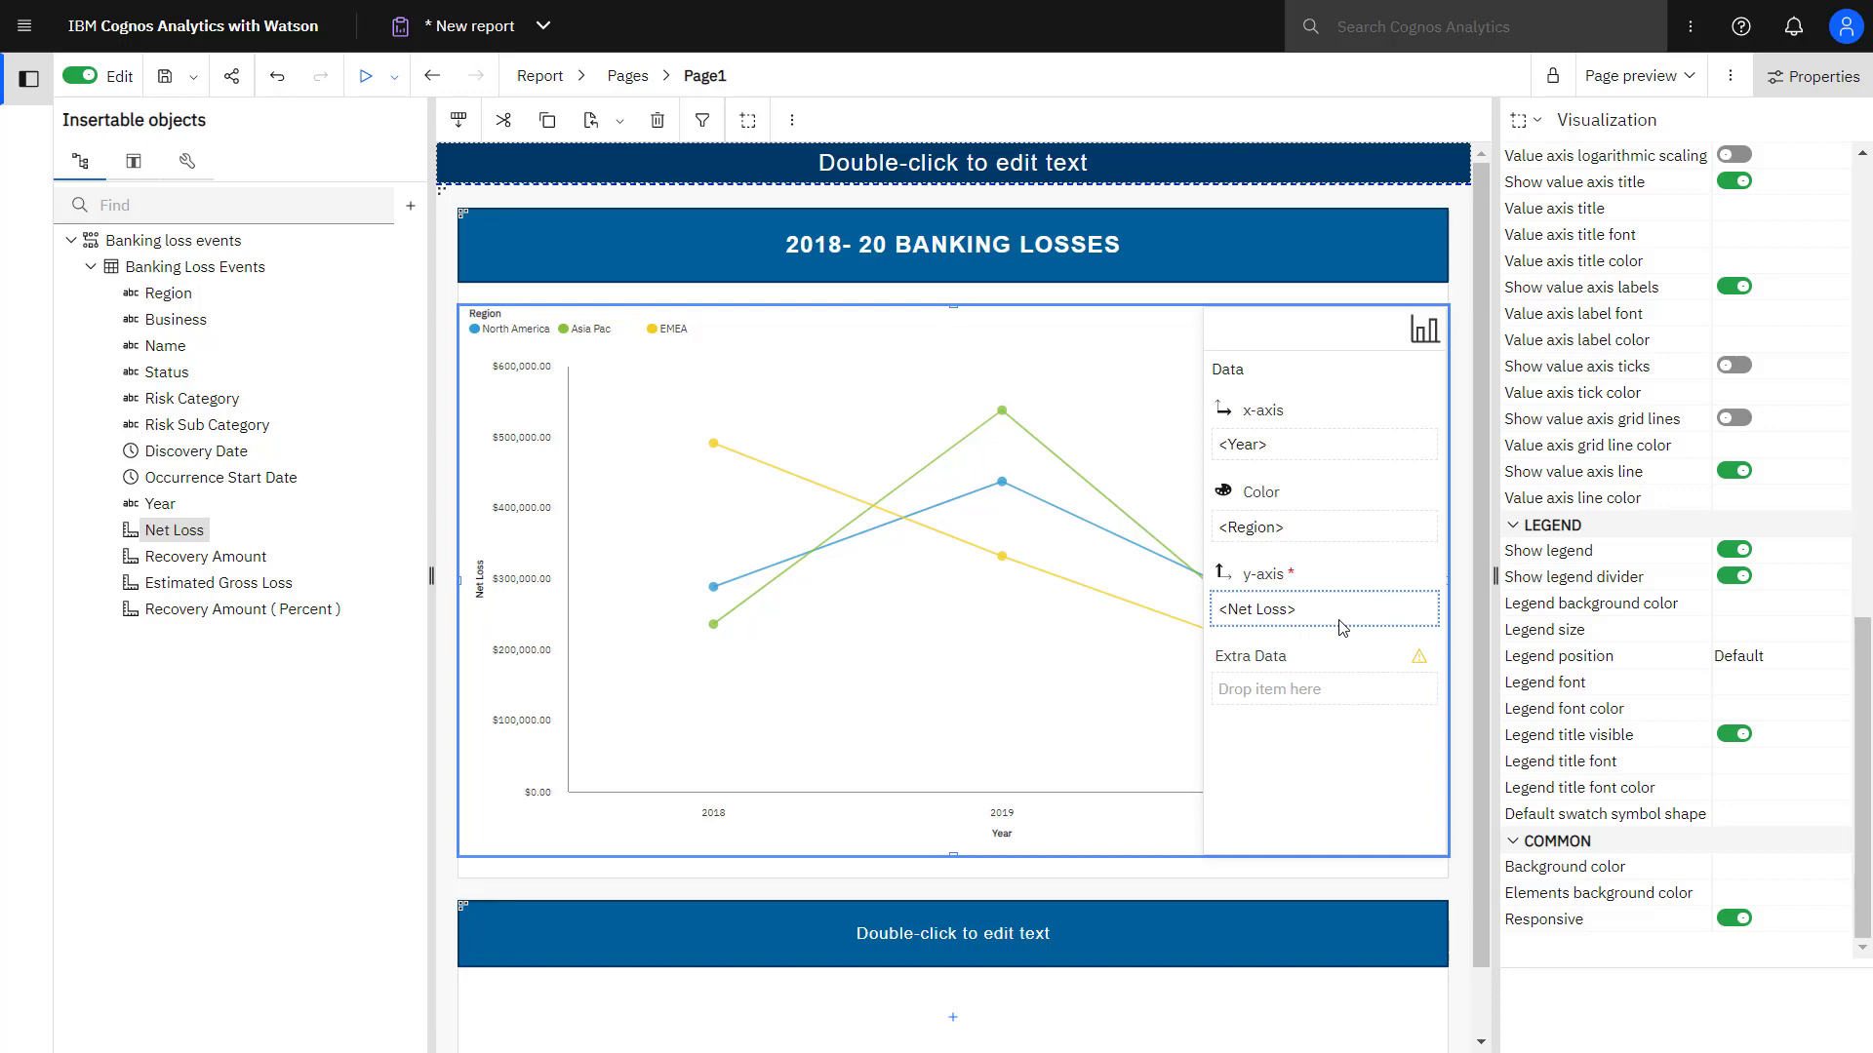
# Set the Net Loss y-axis item's label to 'Net Loss (avg)'.
pyautogui.click(1373, 610)
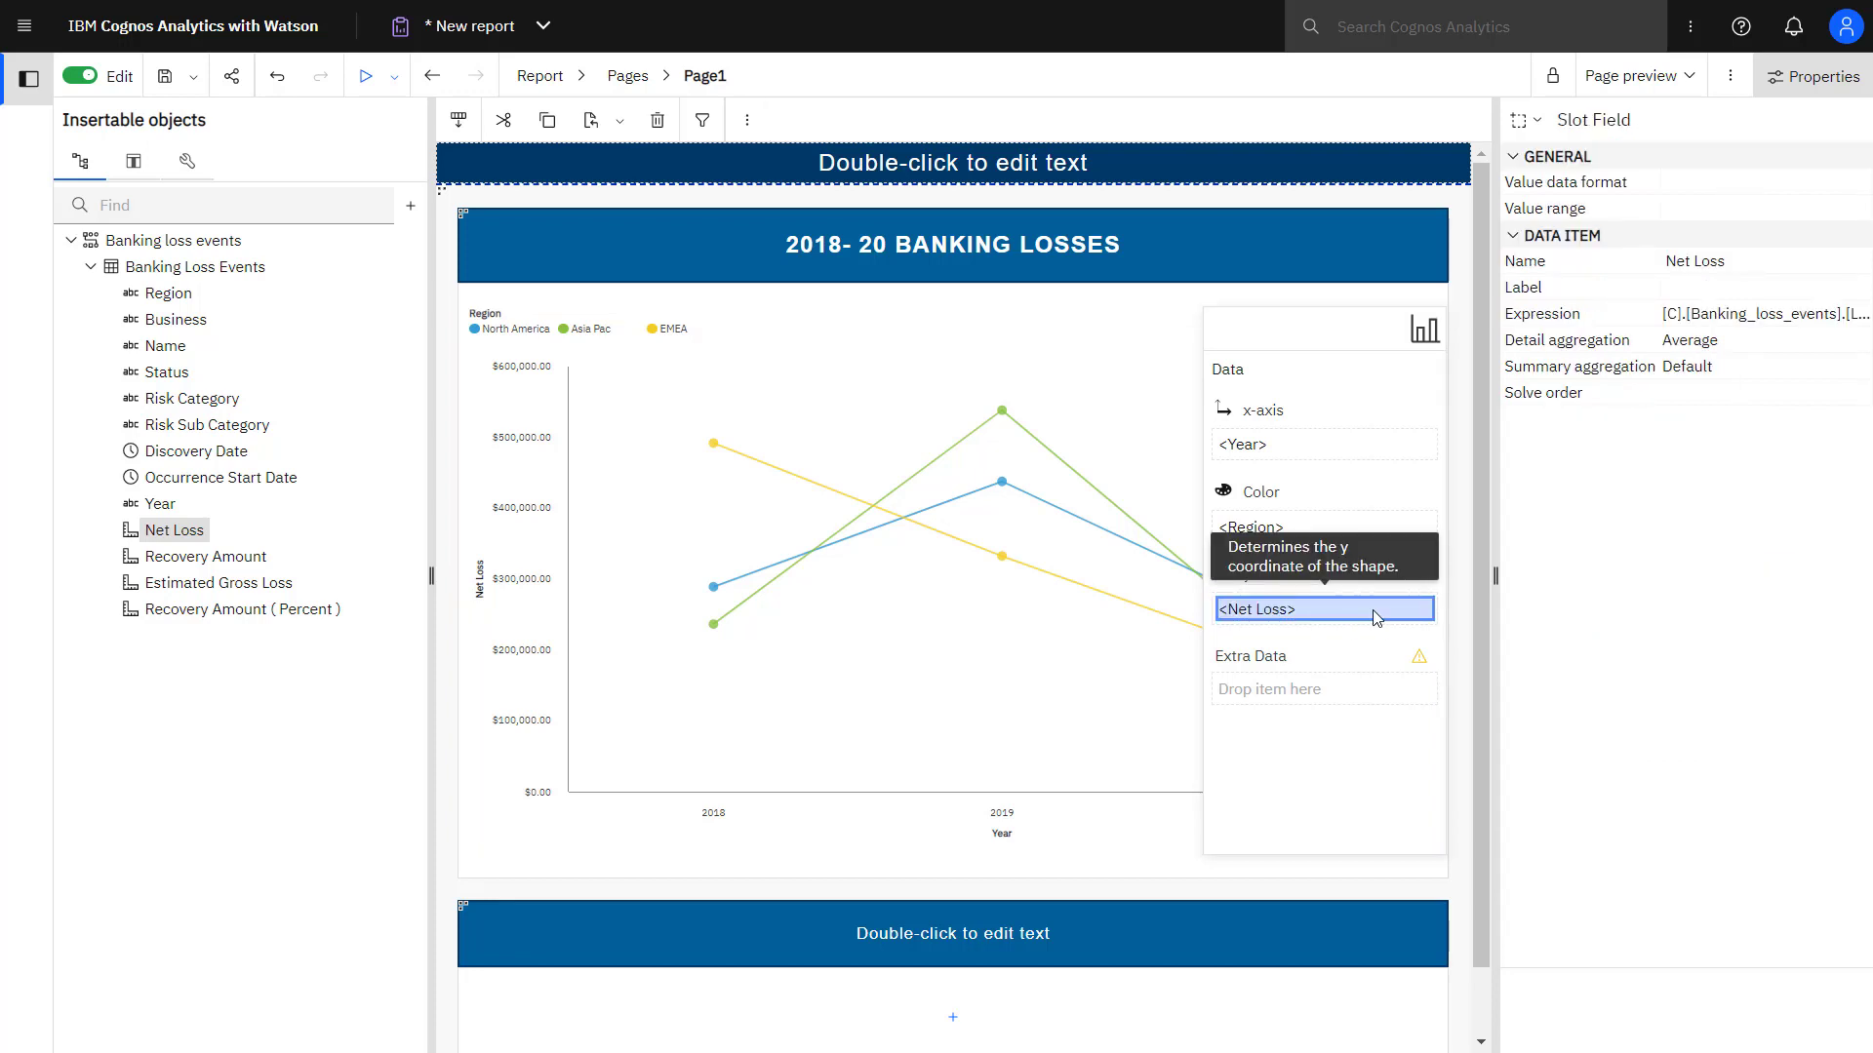
pyautogui.click(1715, 287)
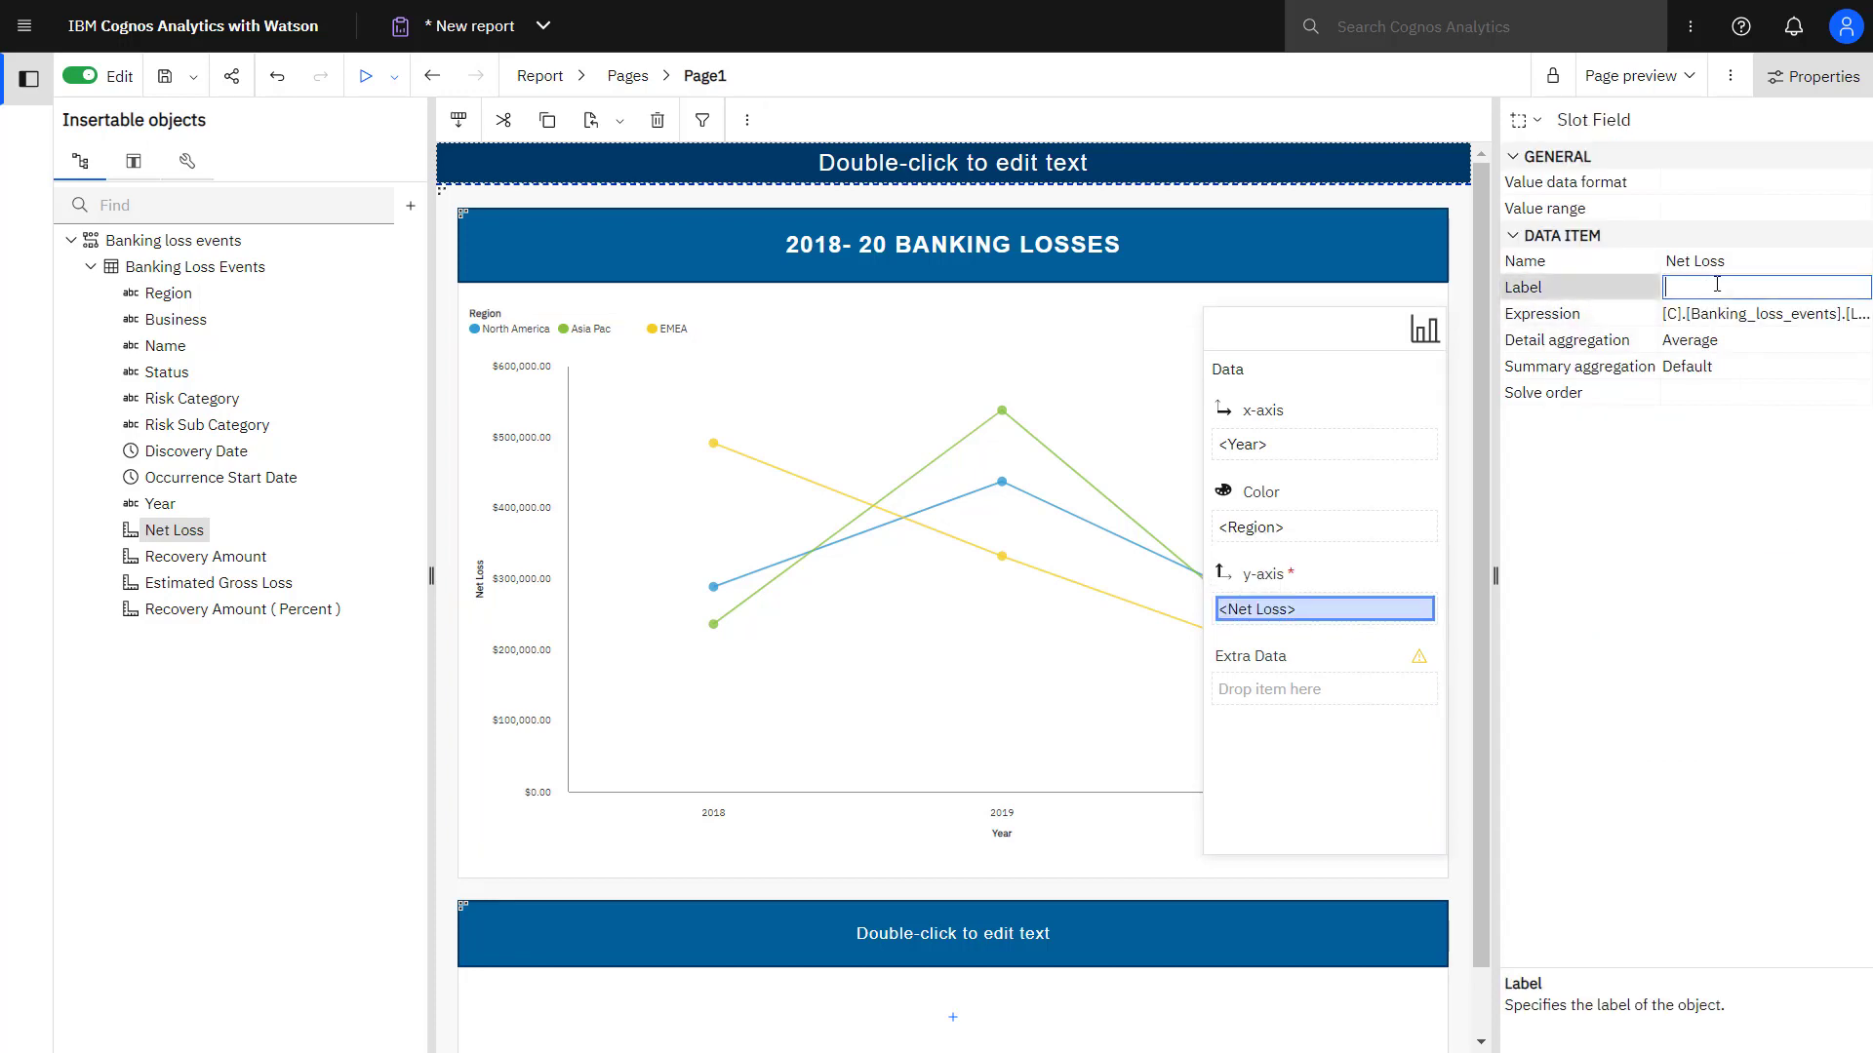
pyautogui.write('N')
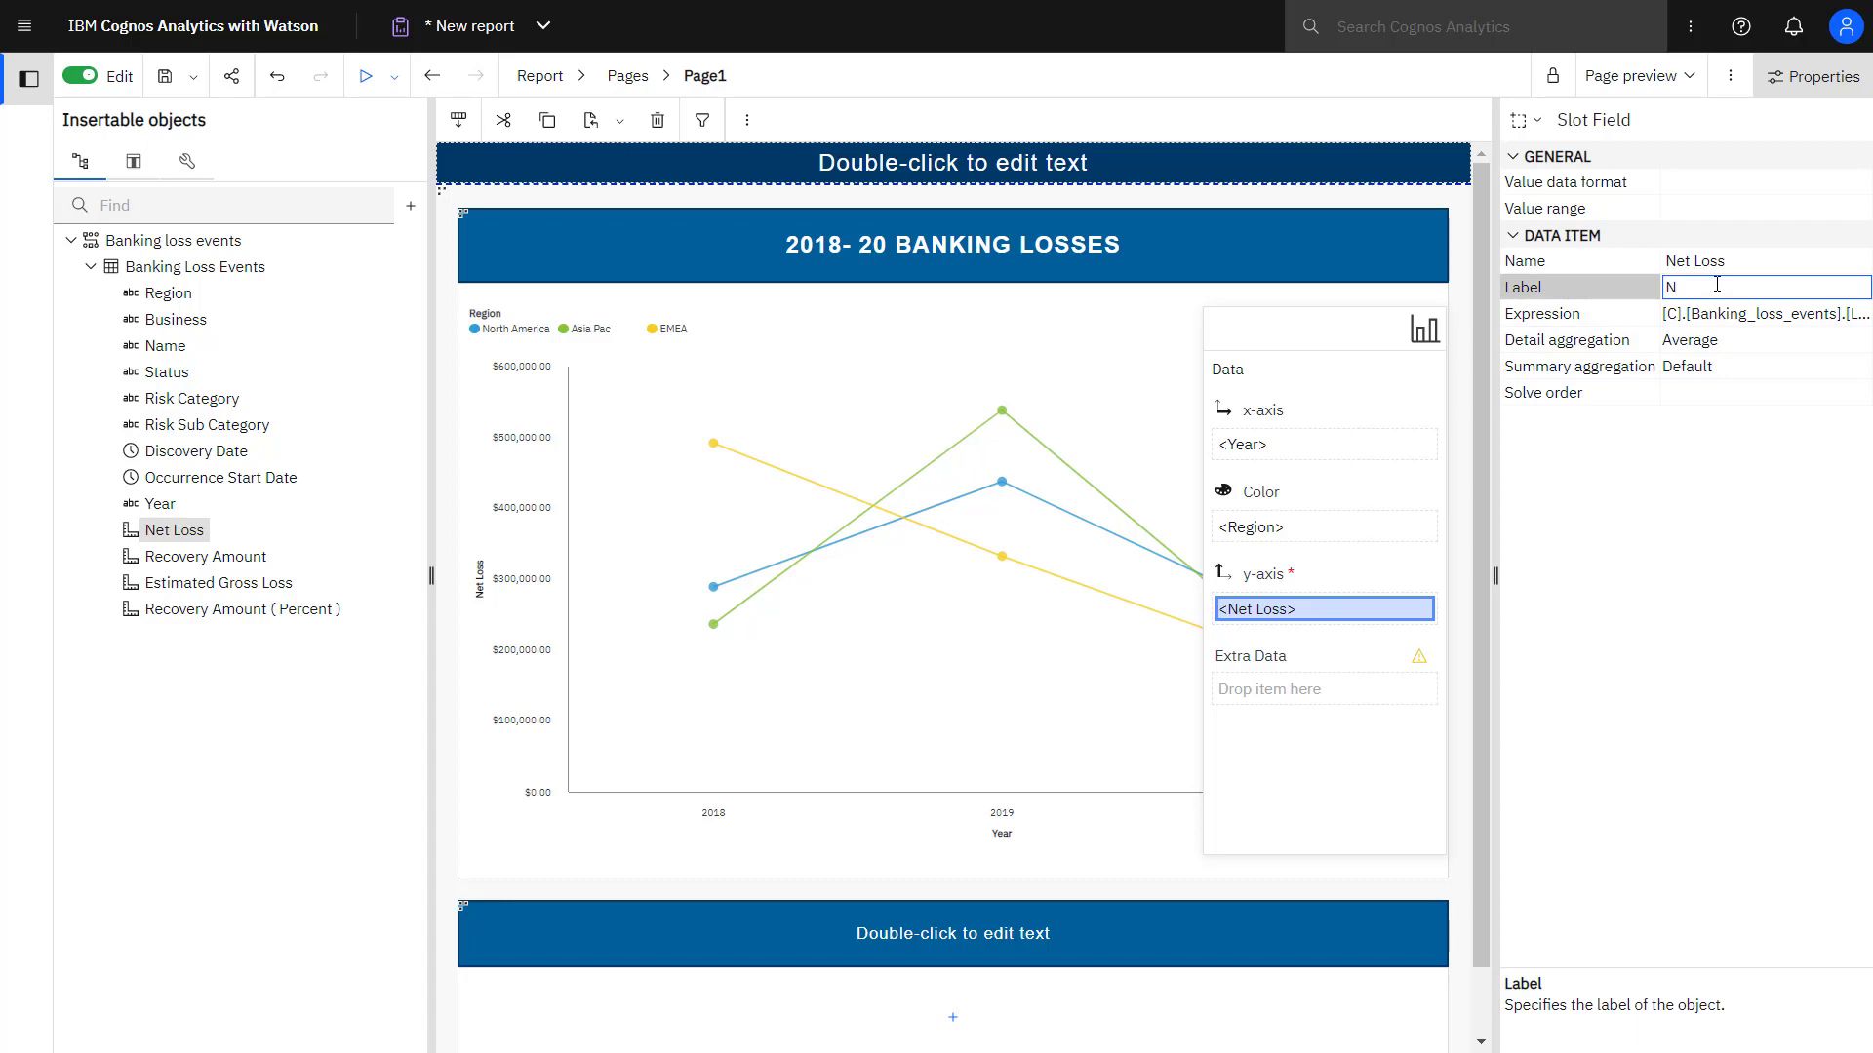
pyautogui.write('et Loss')
pyautogui.write(' (a')
pyautogui.write('vg)')
pyautogui.press('Return')
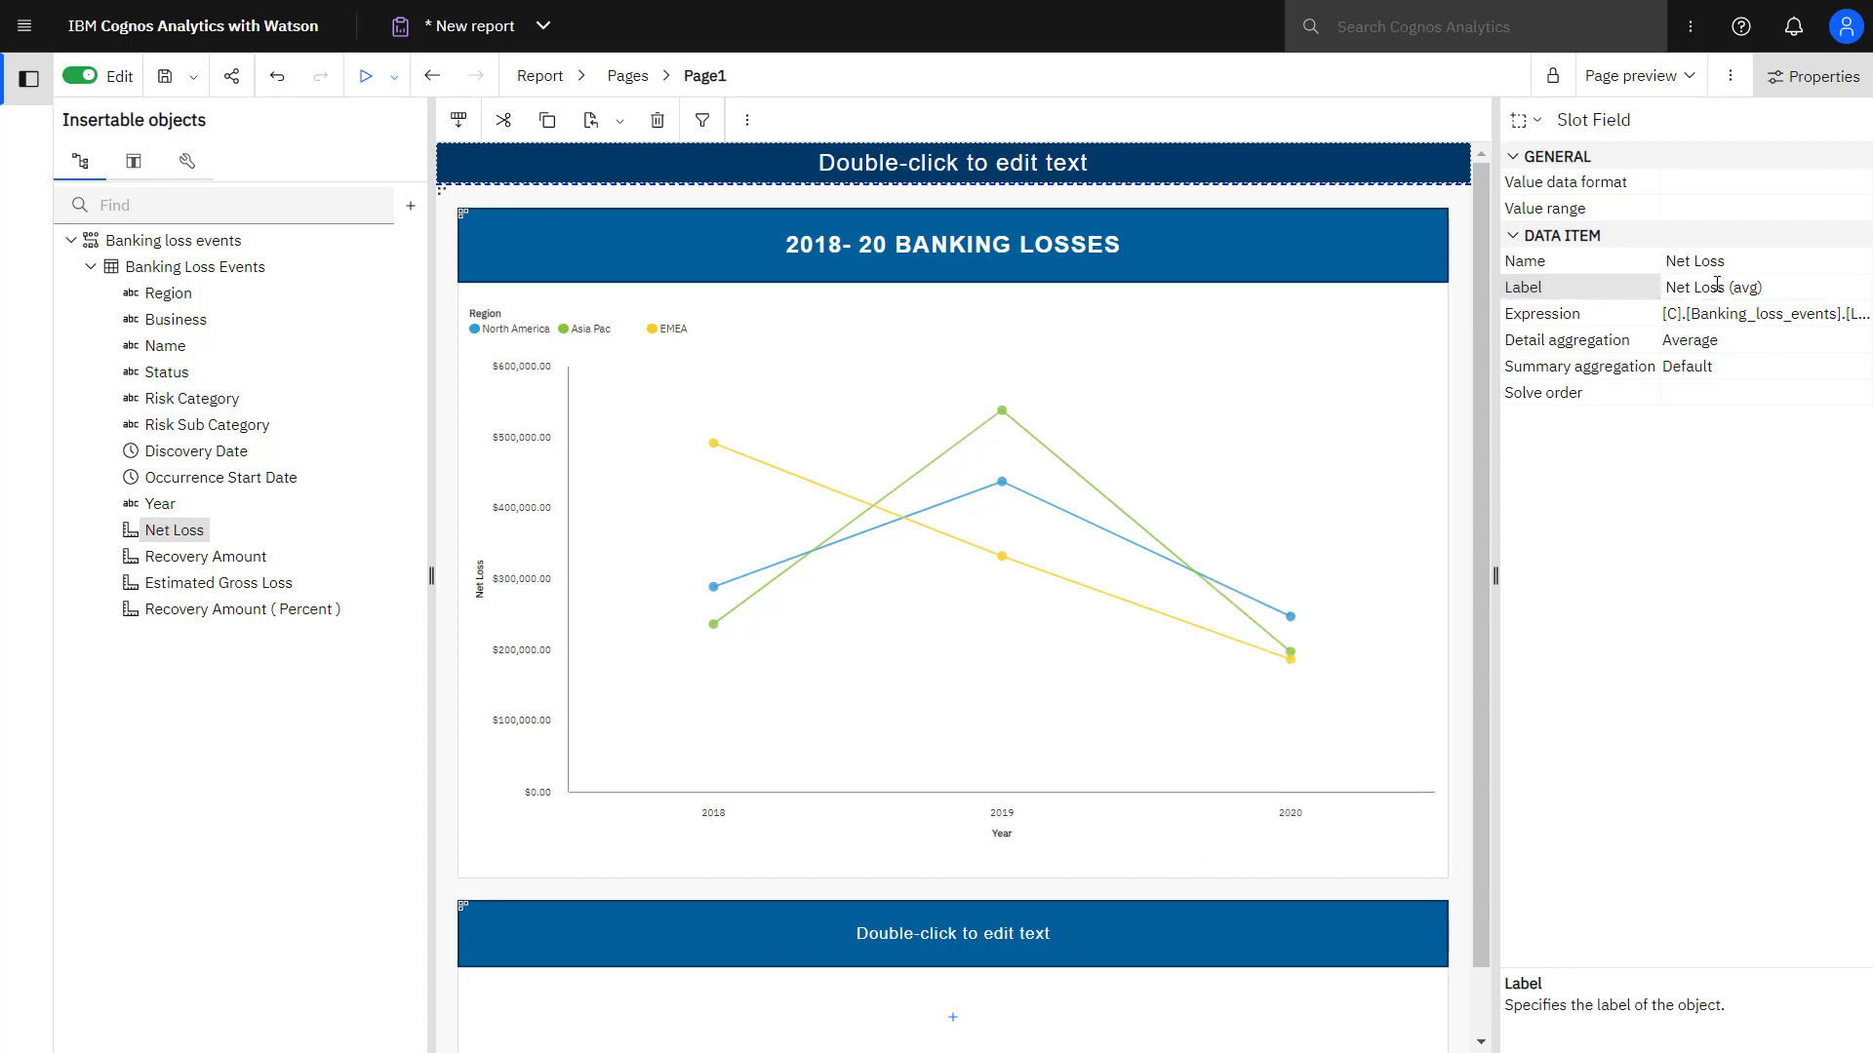
pyautogui.click(471, 625)
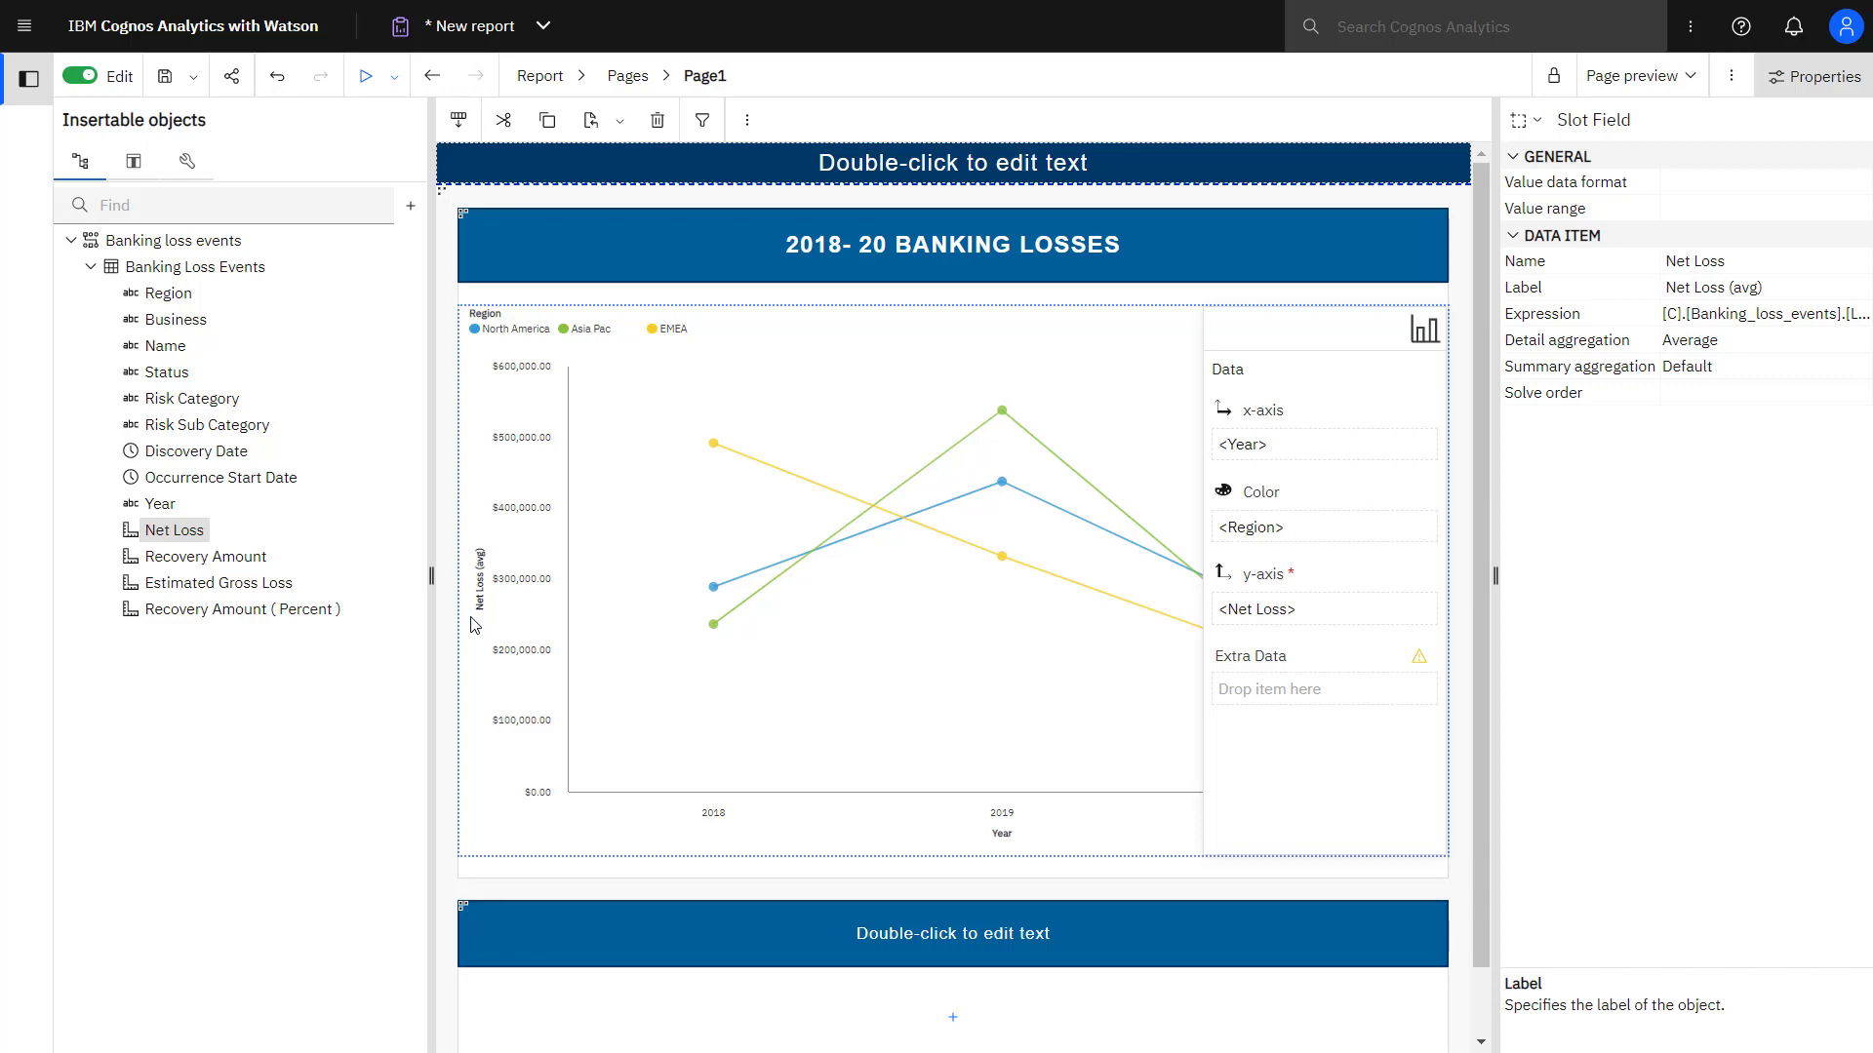
# Set the chart's Legend position property to Bottom.
pyautogui.click(481, 658)
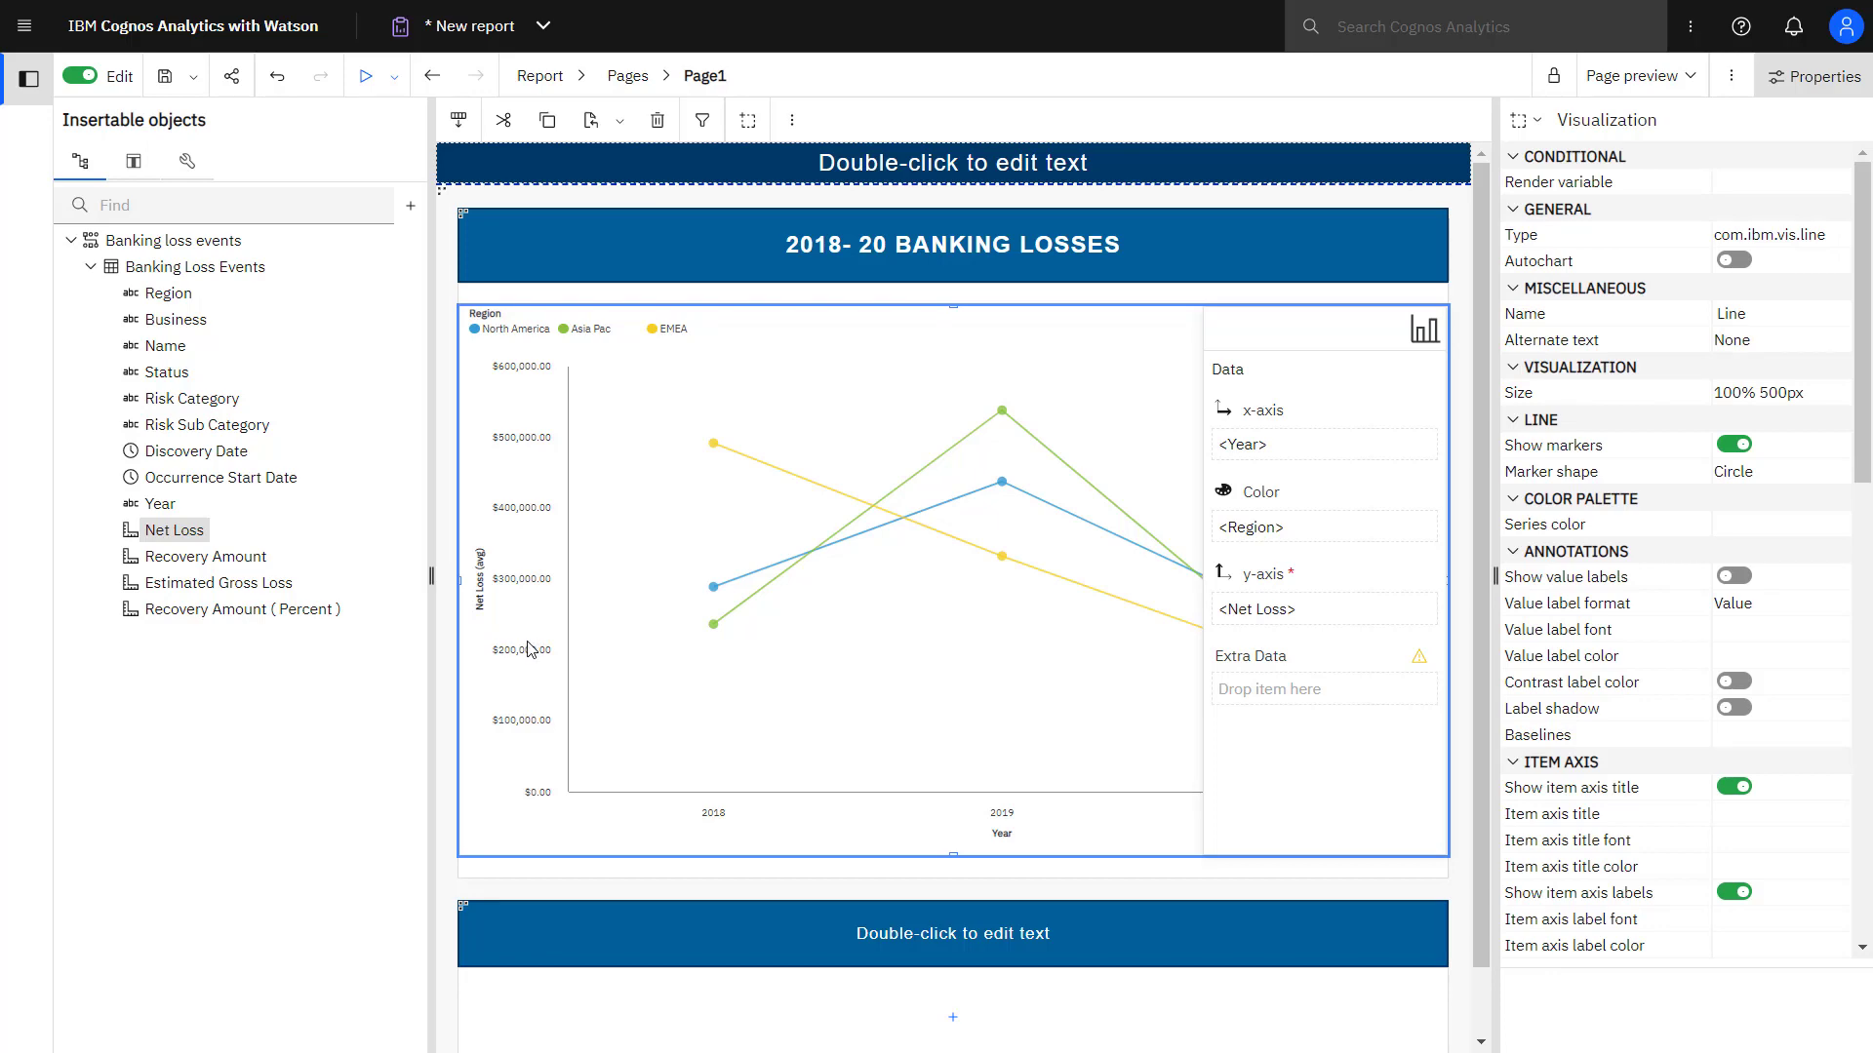
pyautogui.scroll(-3, 1697, 667)
pyautogui.scroll(-4, 1697, 666)
pyautogui.scroll(-3, 1741, 666)
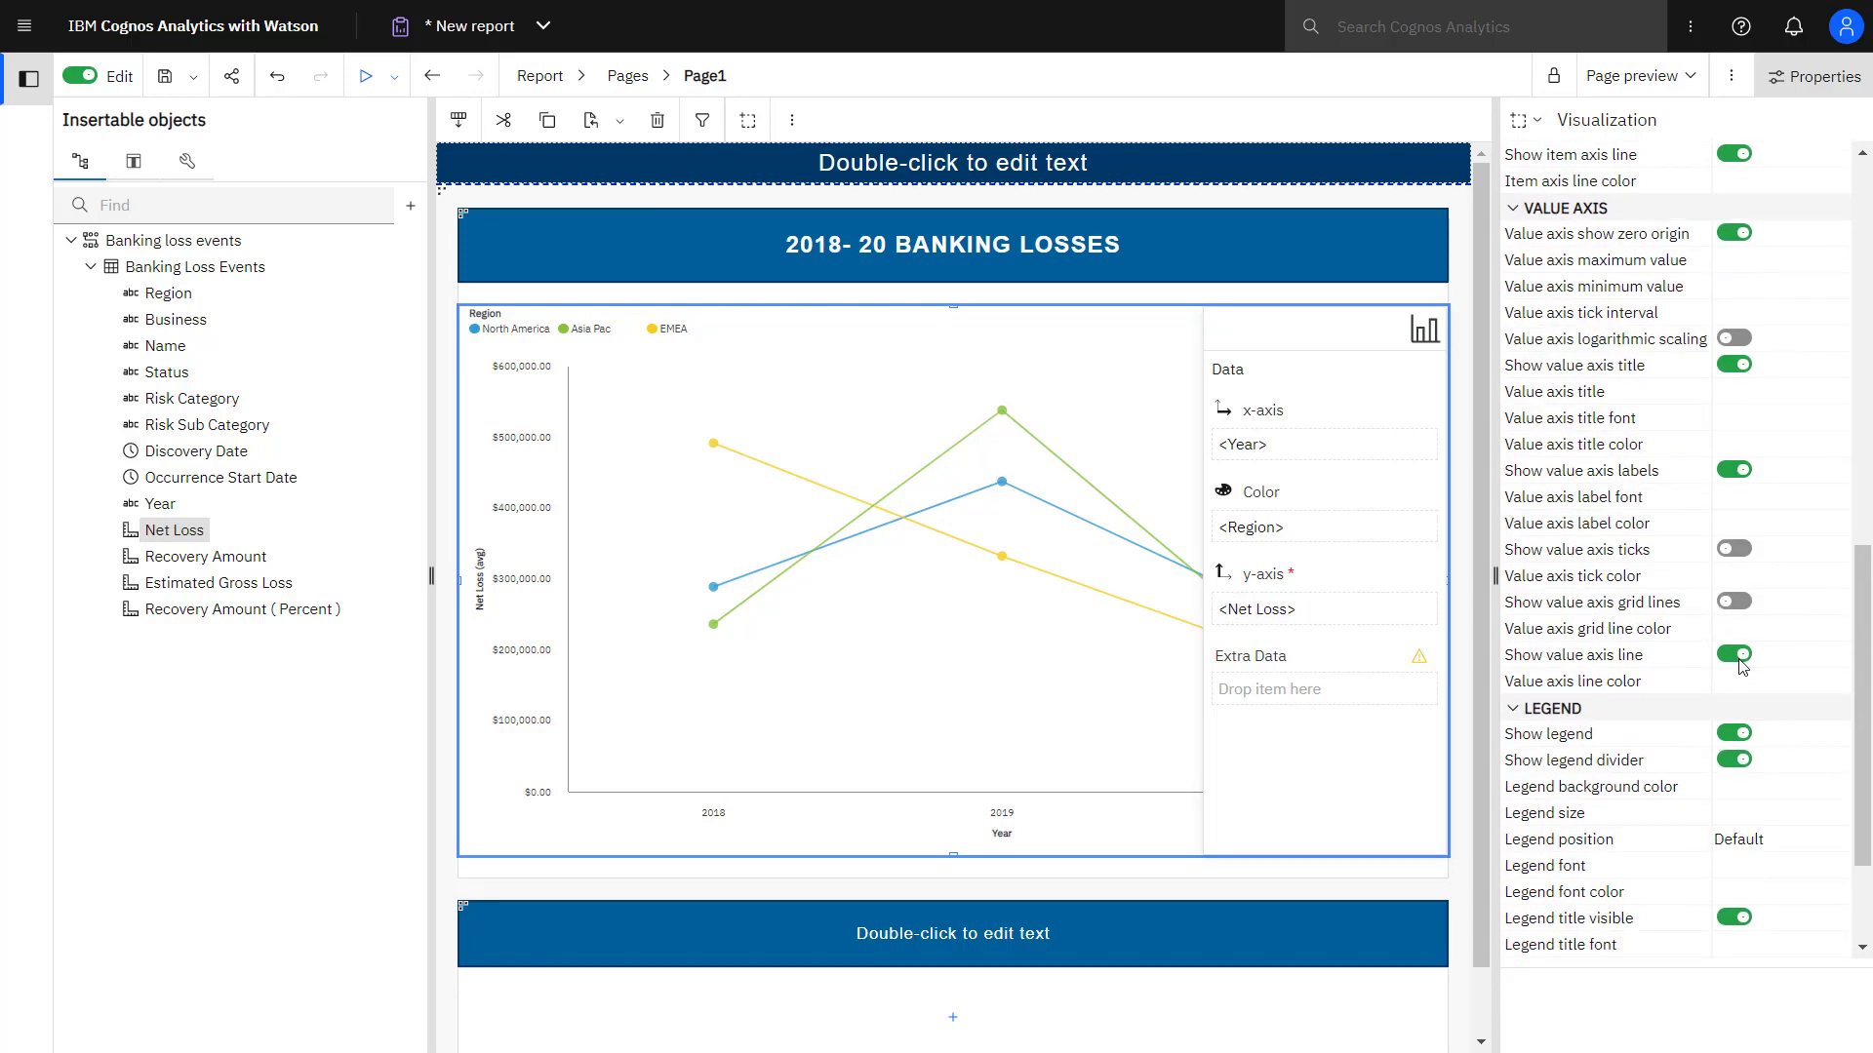
pyautogui.scroll(-3, 1741, 666)
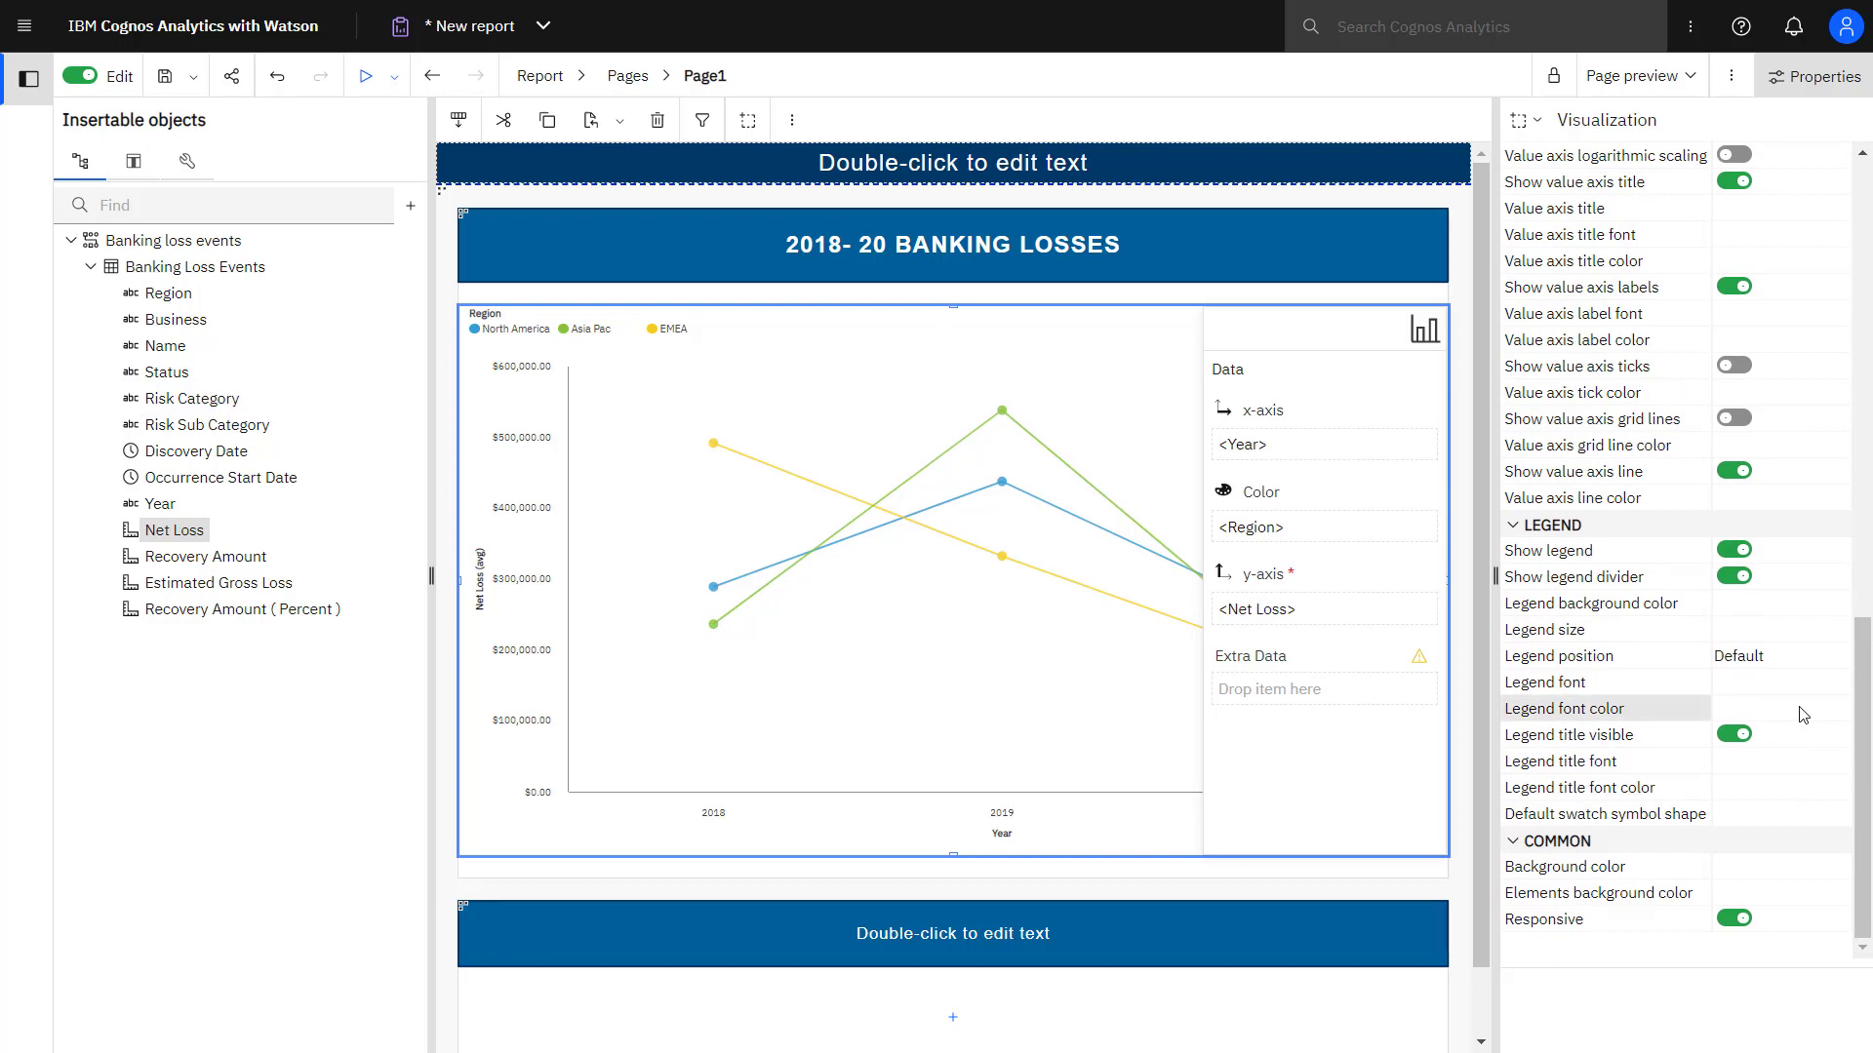
pyautogui.click(1835, 659)
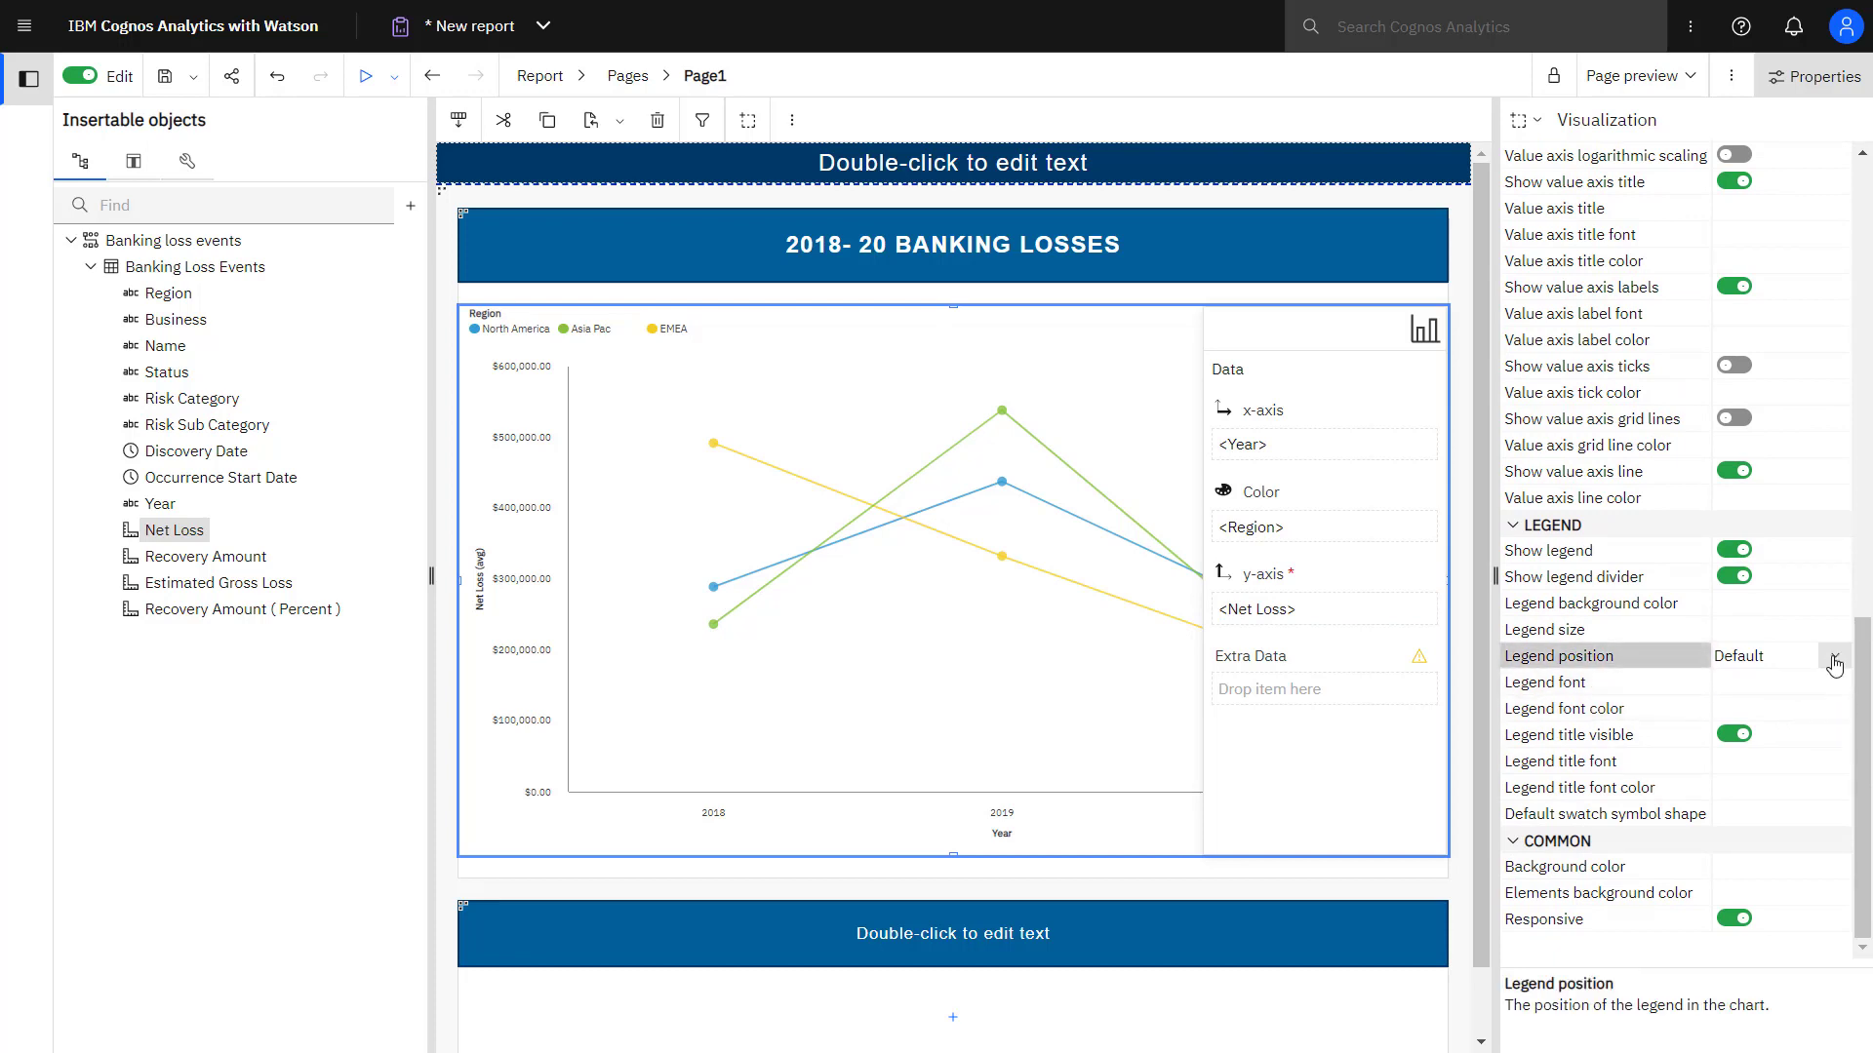
pyautogui.click(1835, 658)
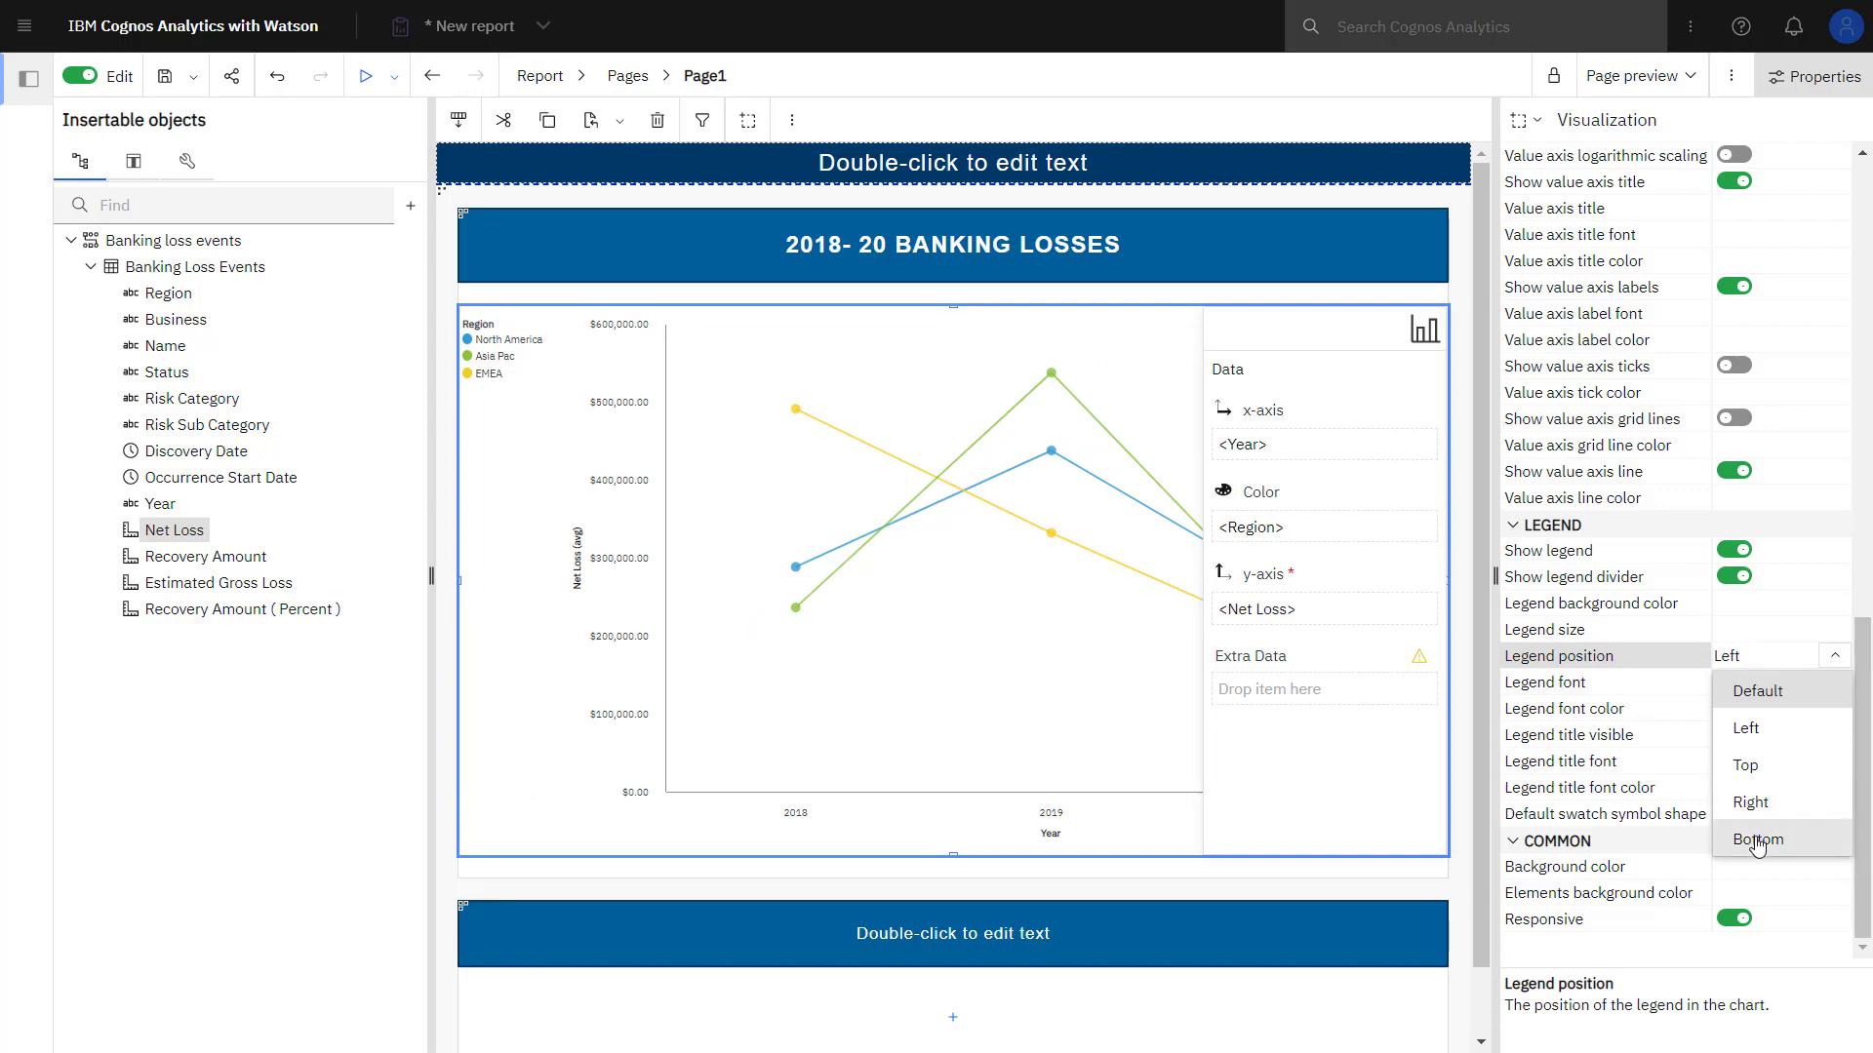
pyautogui.click(1758, 840)
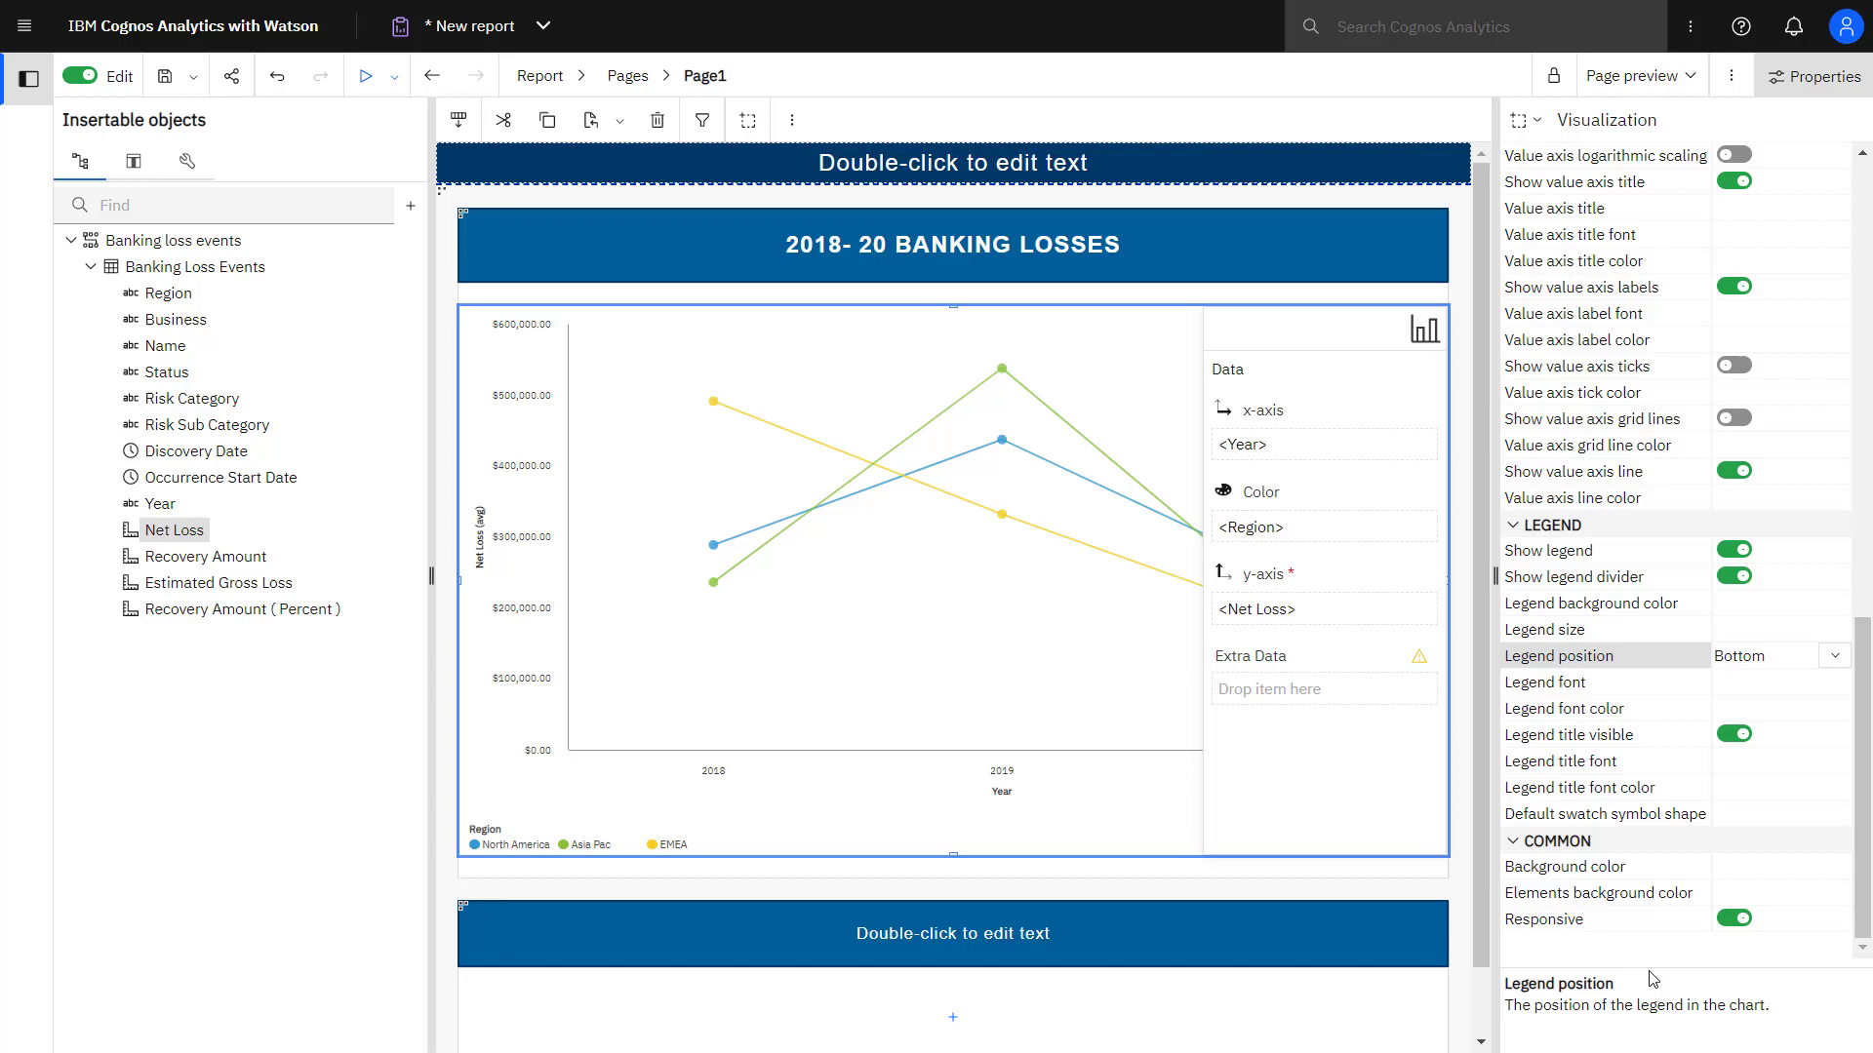
pyautogui.scroll(-1, 968, 866)
# Enter '2018 - 20 Recovery Actions' as the lower banner text and select its table cell.
pyautogui.doubleClick(968, 865)
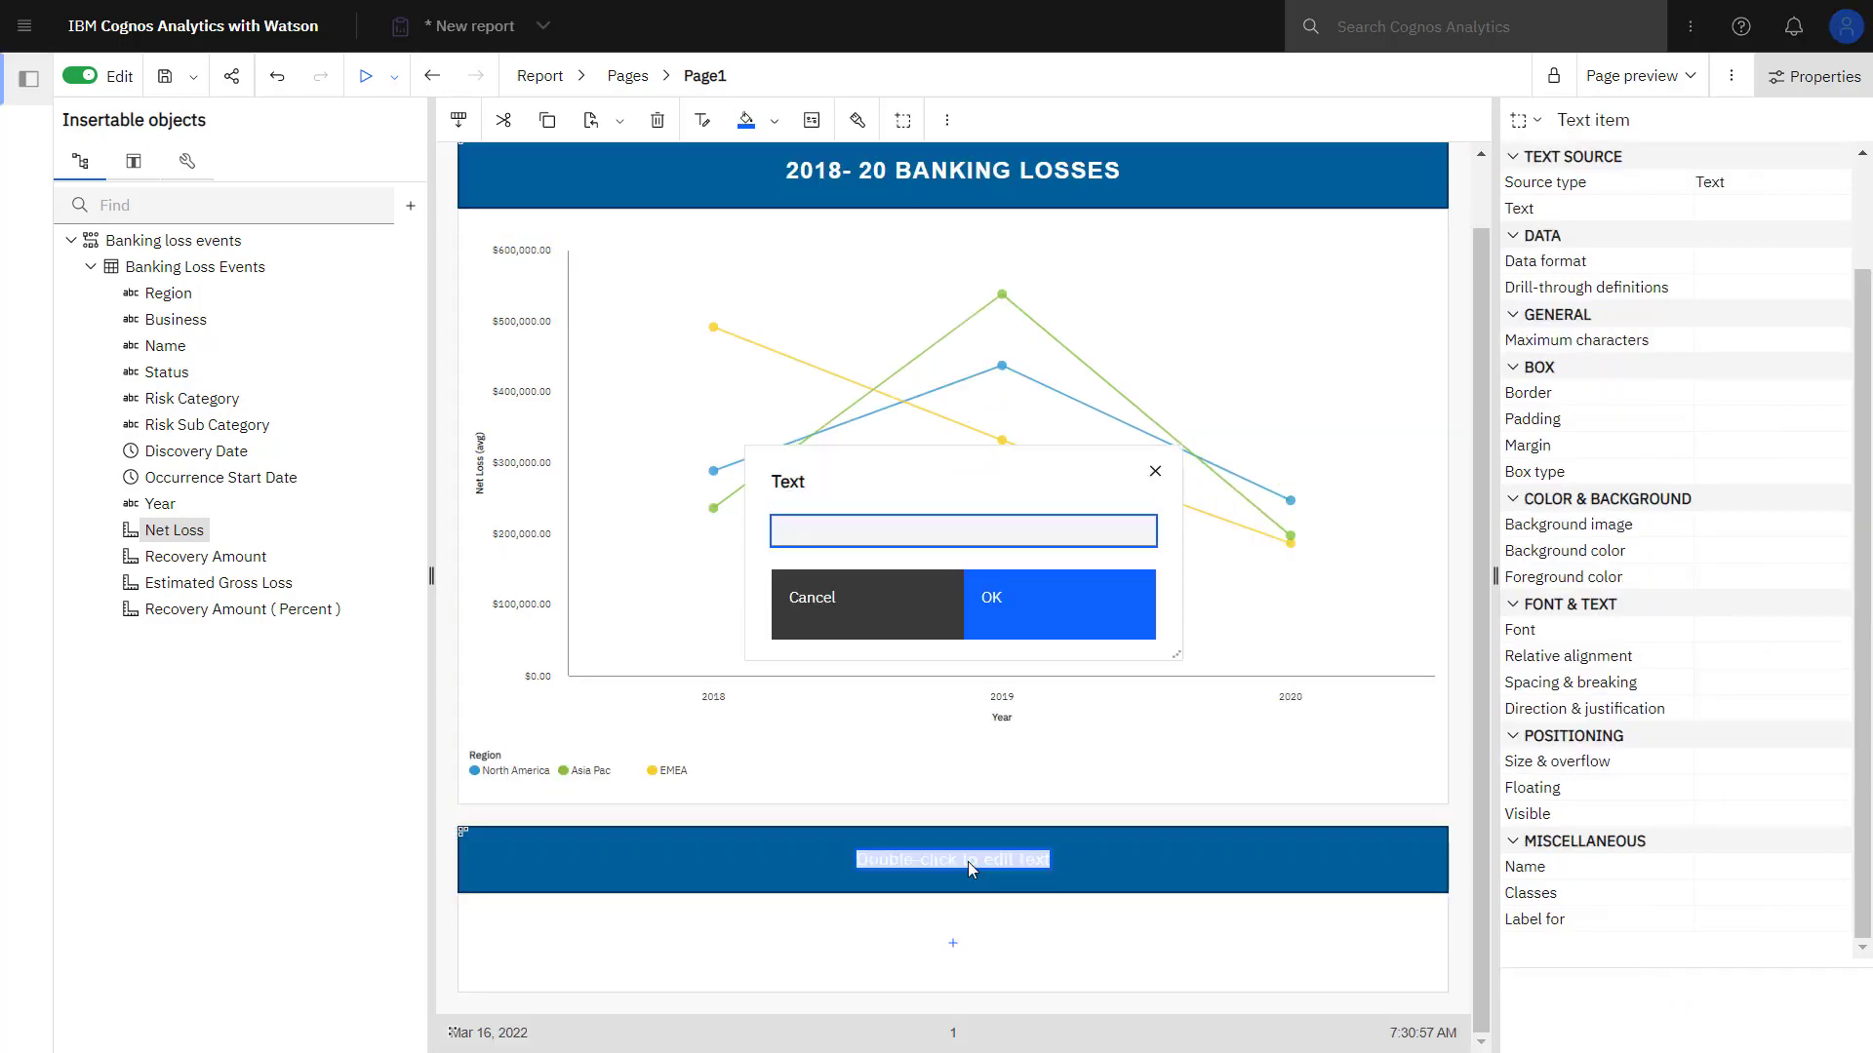
pyautogui.write('20')
pyautogui.write('18 -')
pyautogui.write(' 20')
pyautogui.write(' Recovery ')
pyautogui.write('Actions')
pyautogui.click(996, 597)
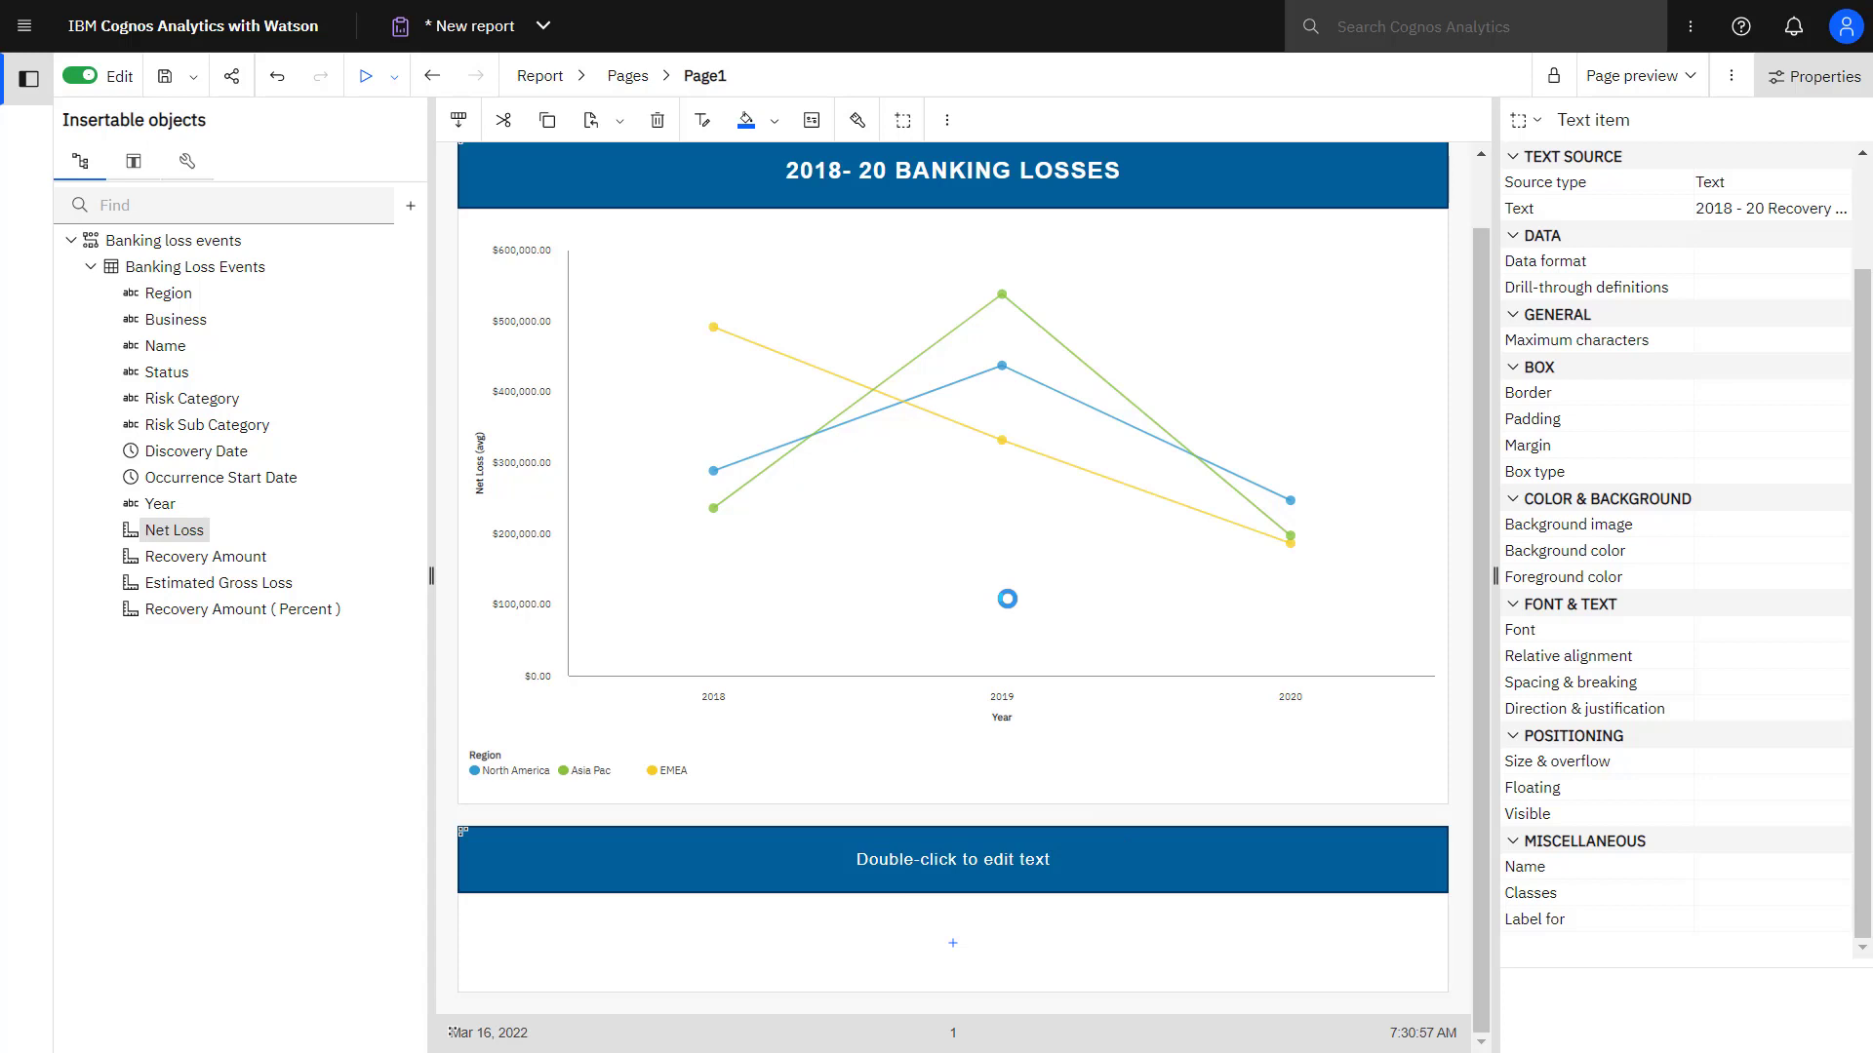
pyautogui.click(1158, 862)
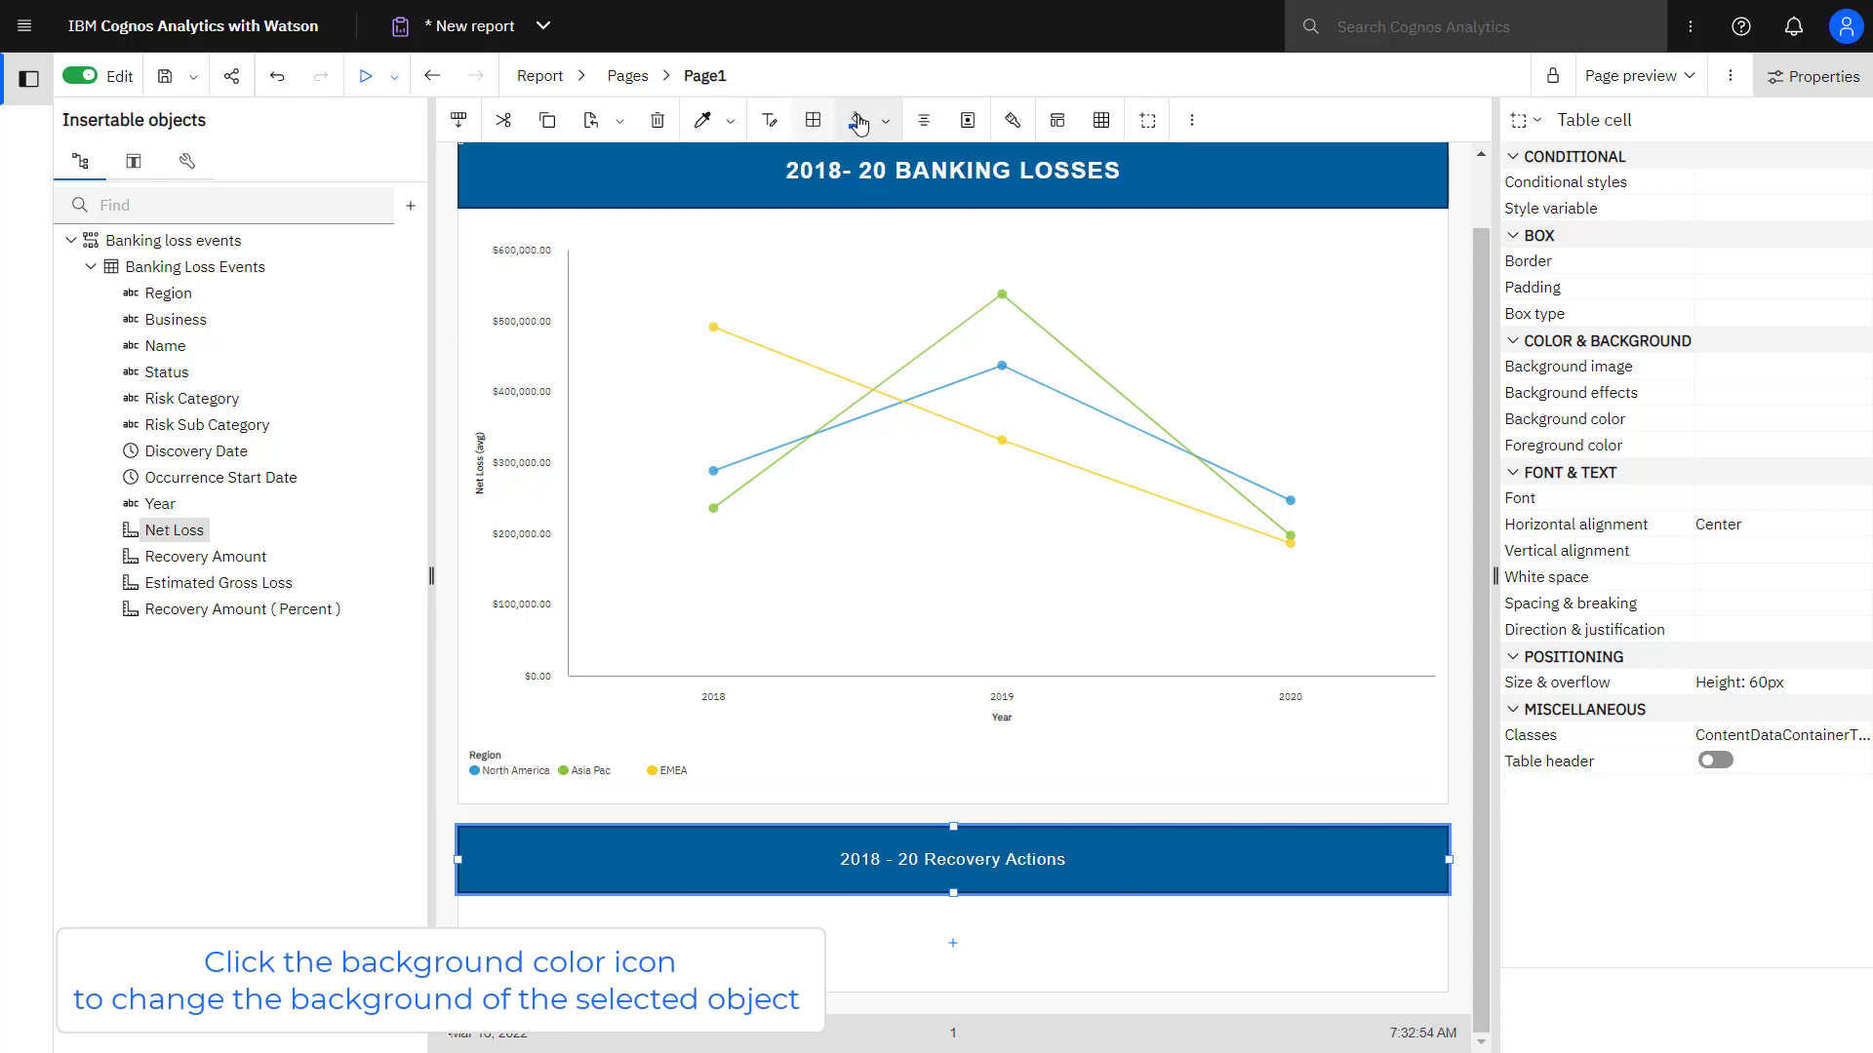
# Give the Recovery Actions banner cell a Silver background colour.
pyautogui.click(888, 127)
pyautogui.click(898, 330)
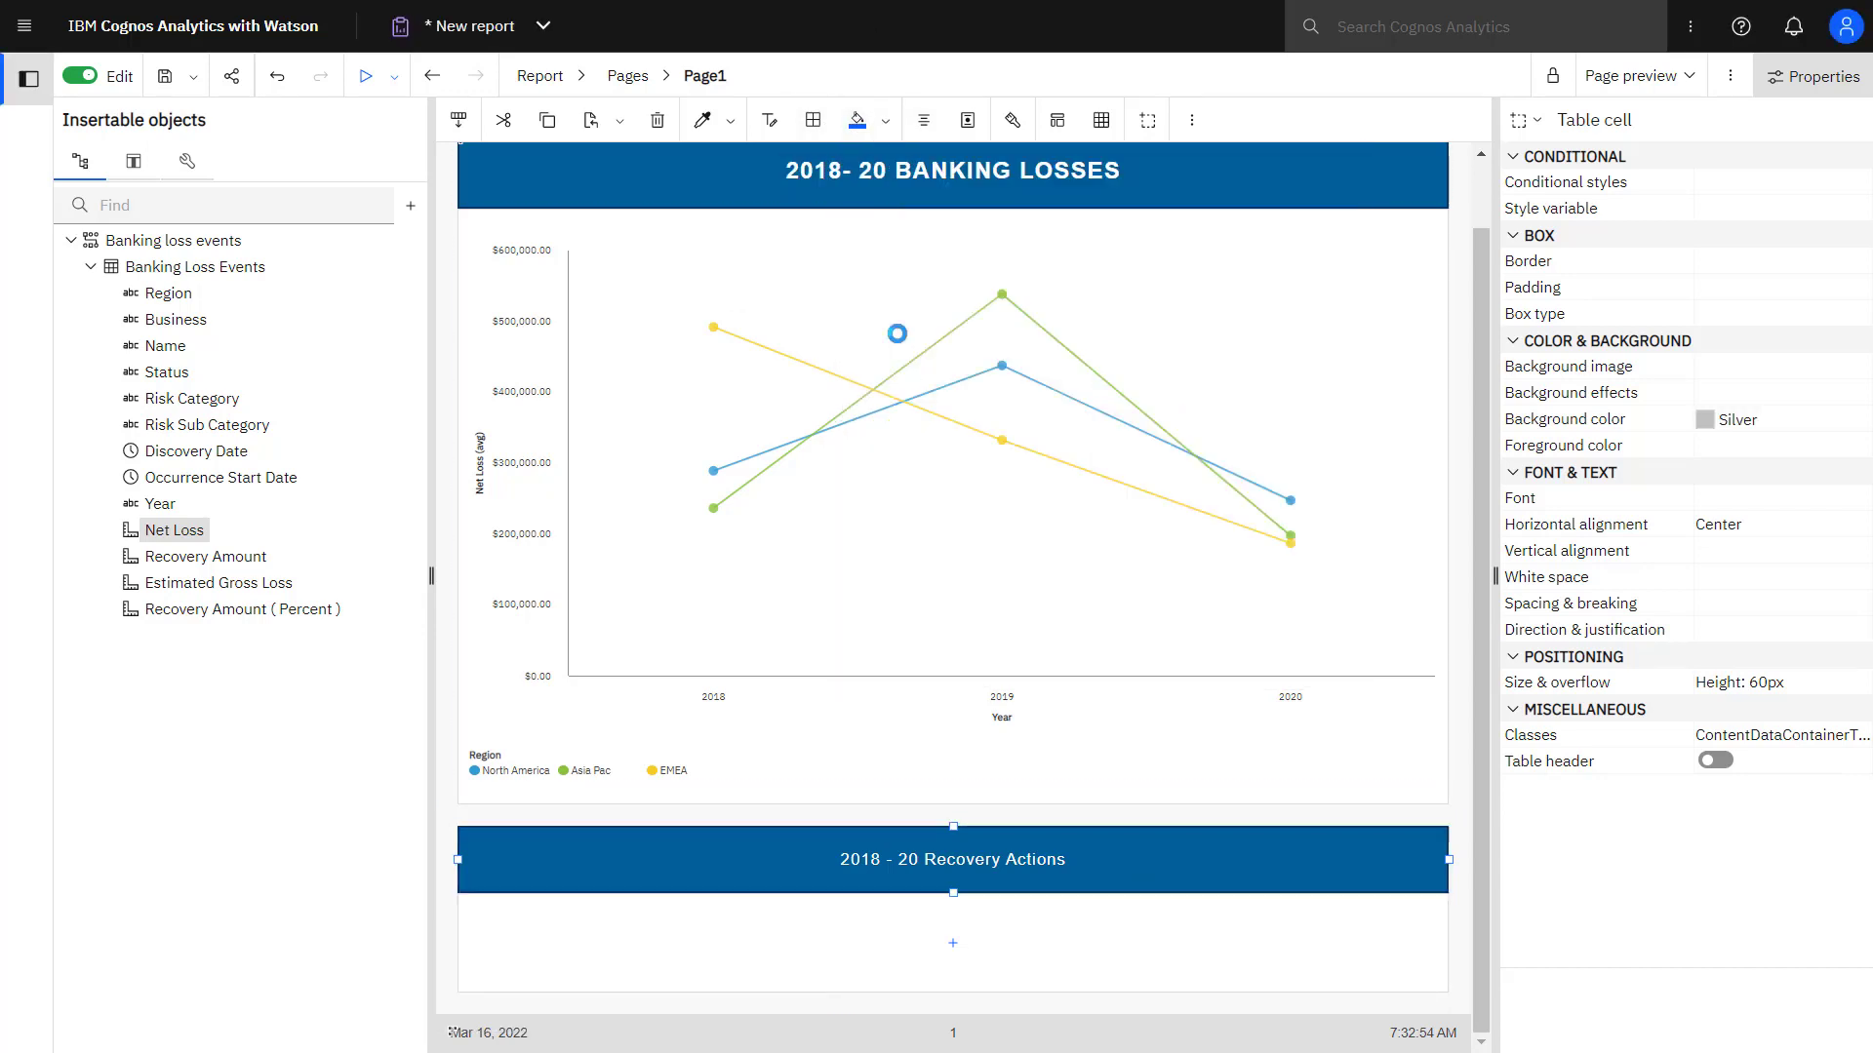
pyautogui.click(1257, 943)
# Insert a List below the banner, keeping the default list and query names.
pyautogui.click(952, 944)
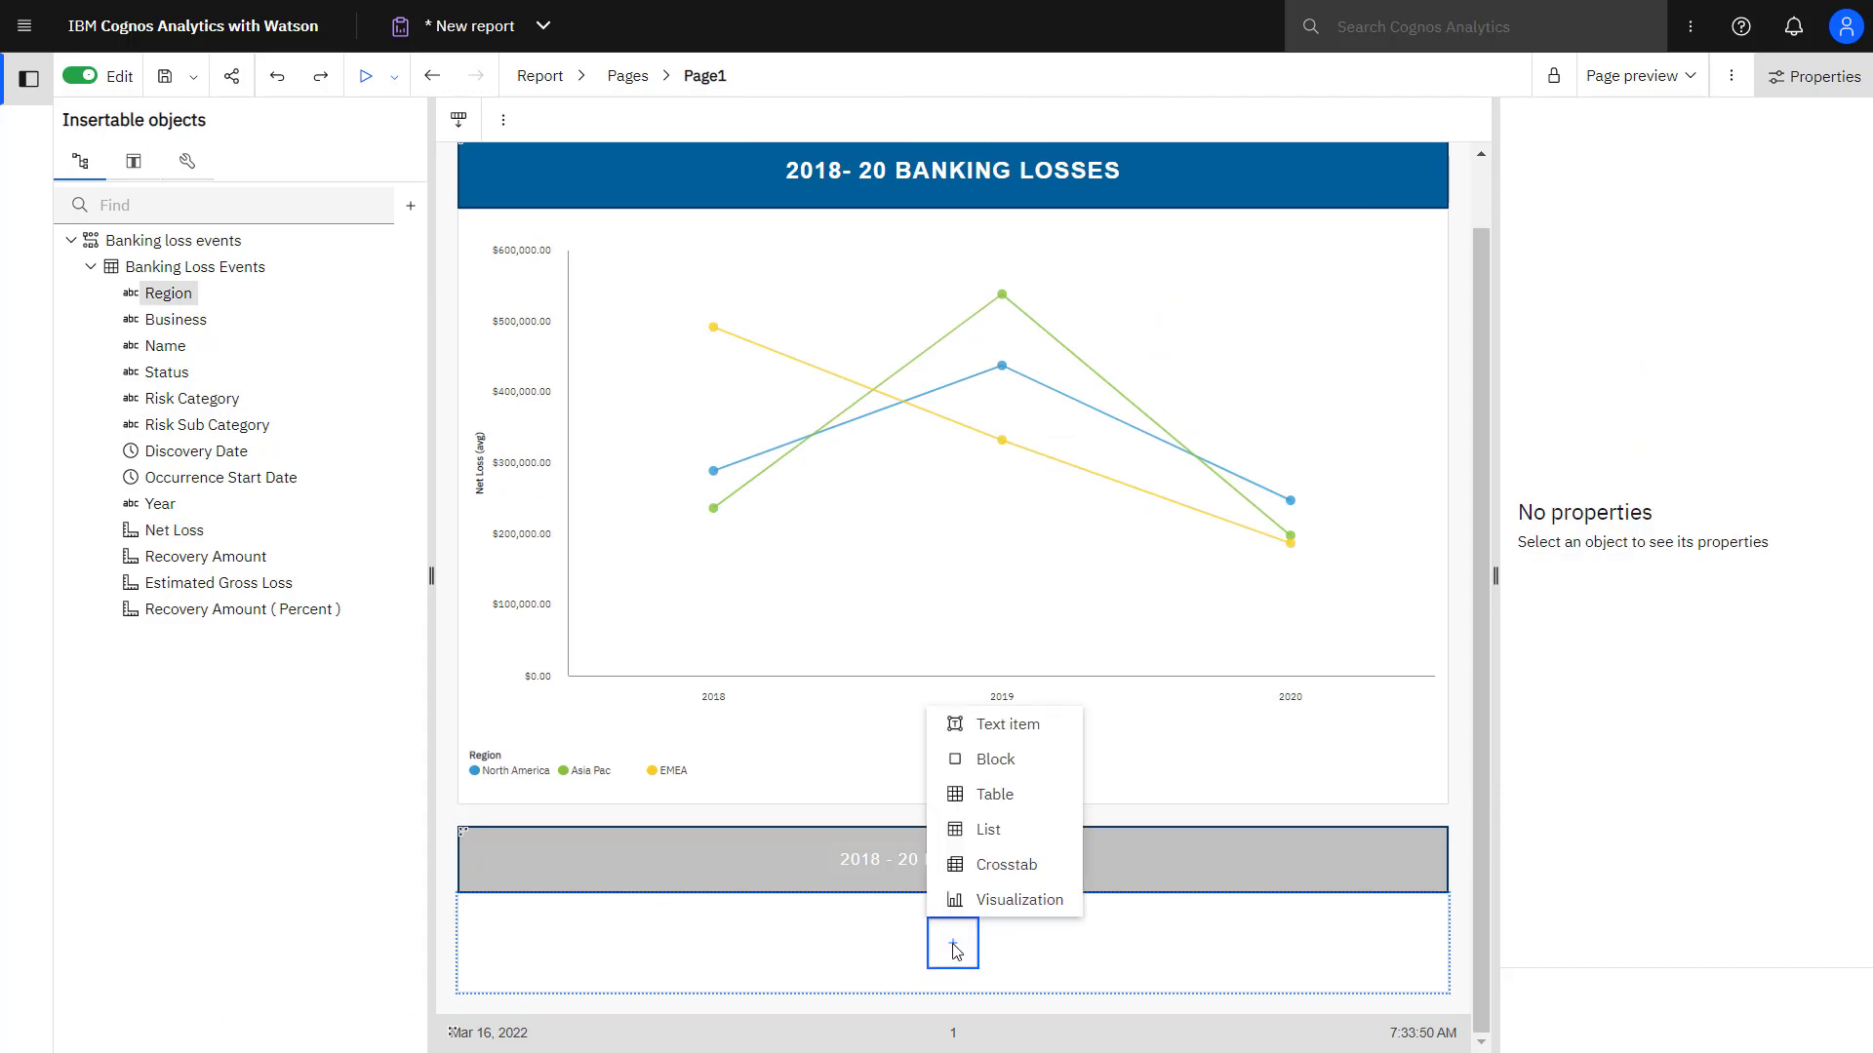
pyautogui.click(990, 830)
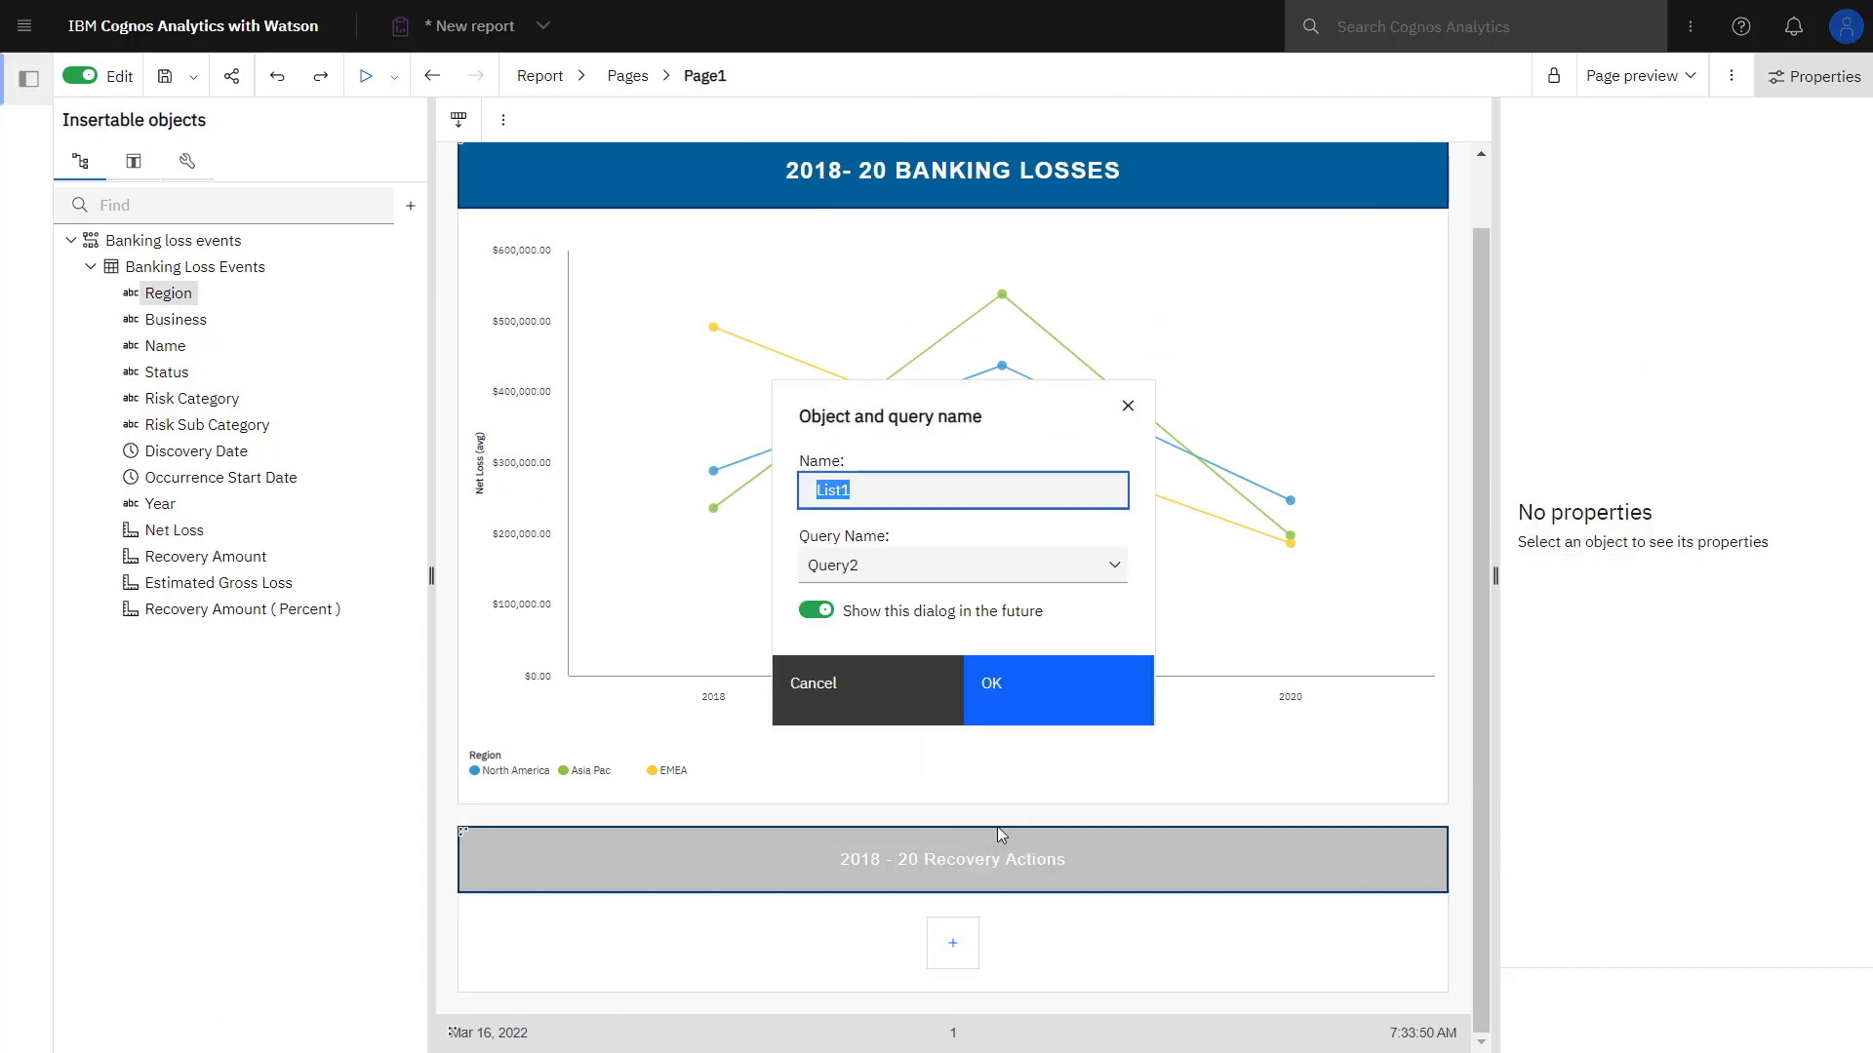
pyautogui.click(1031, 686)
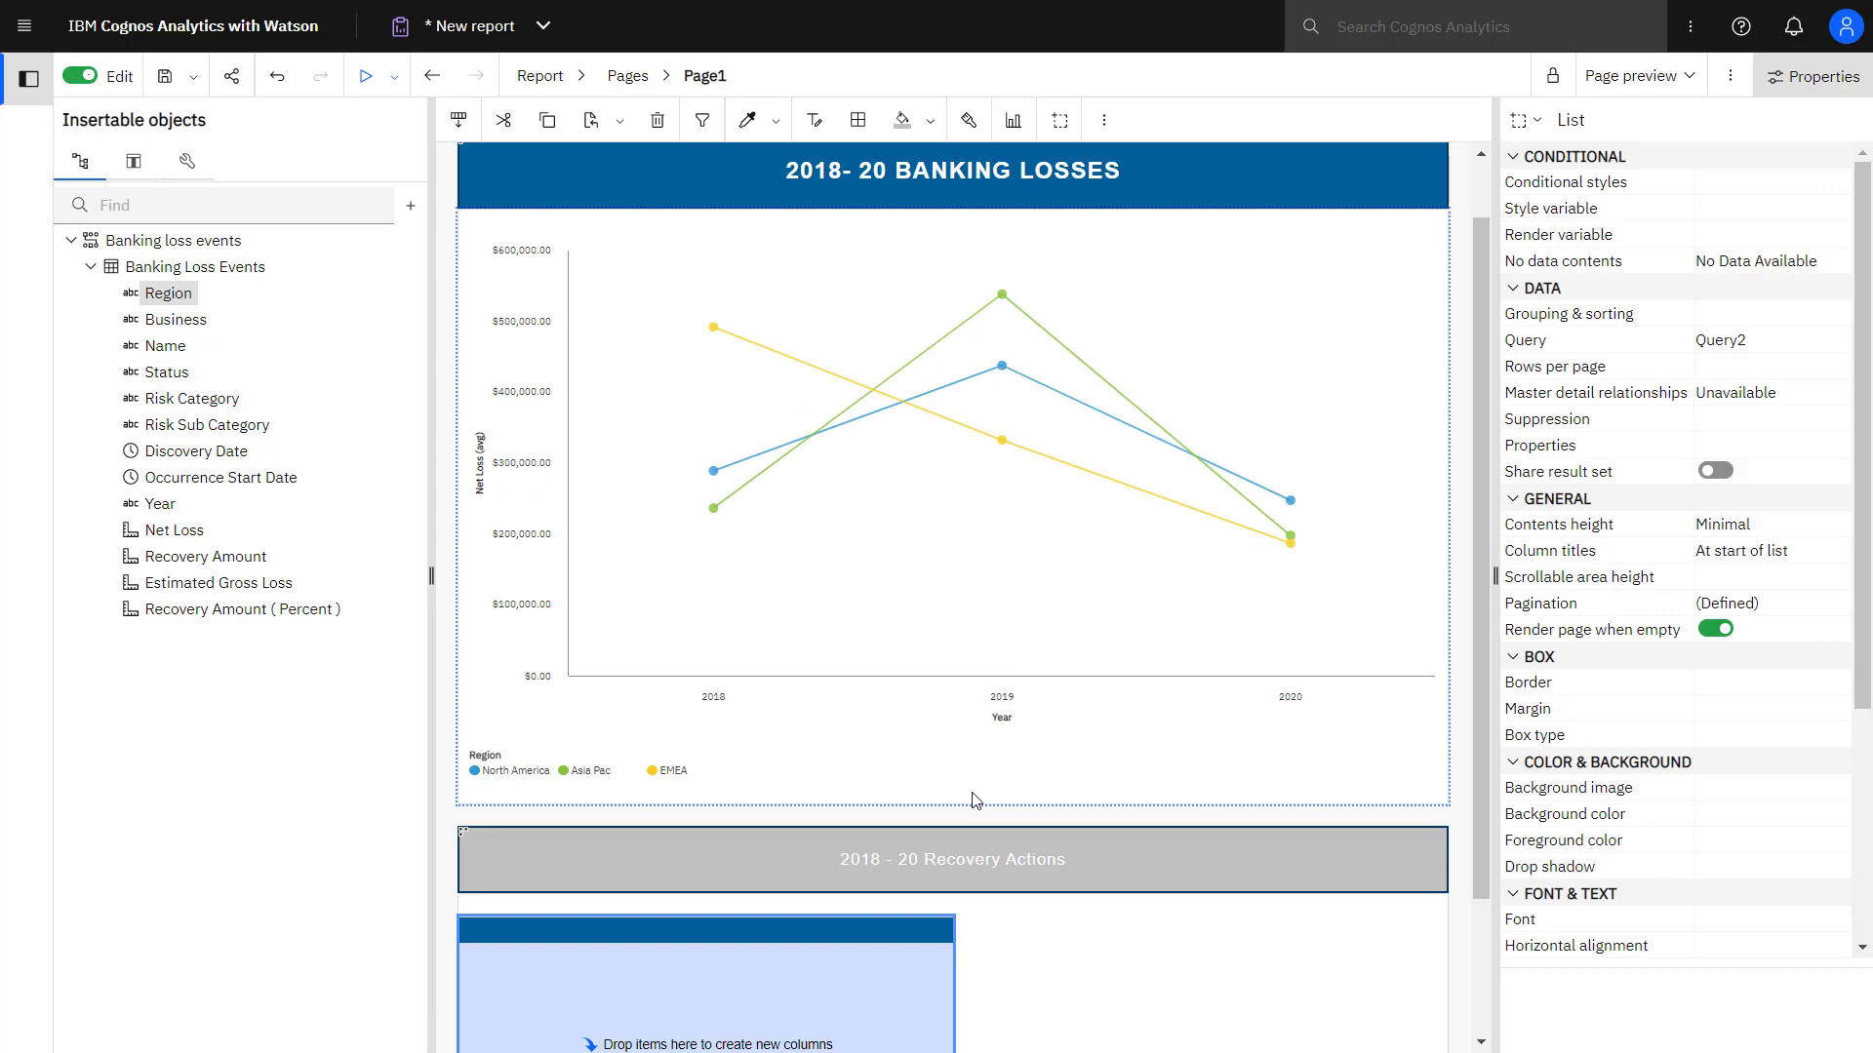
pyautogui.scroll(-2, 929, 849)
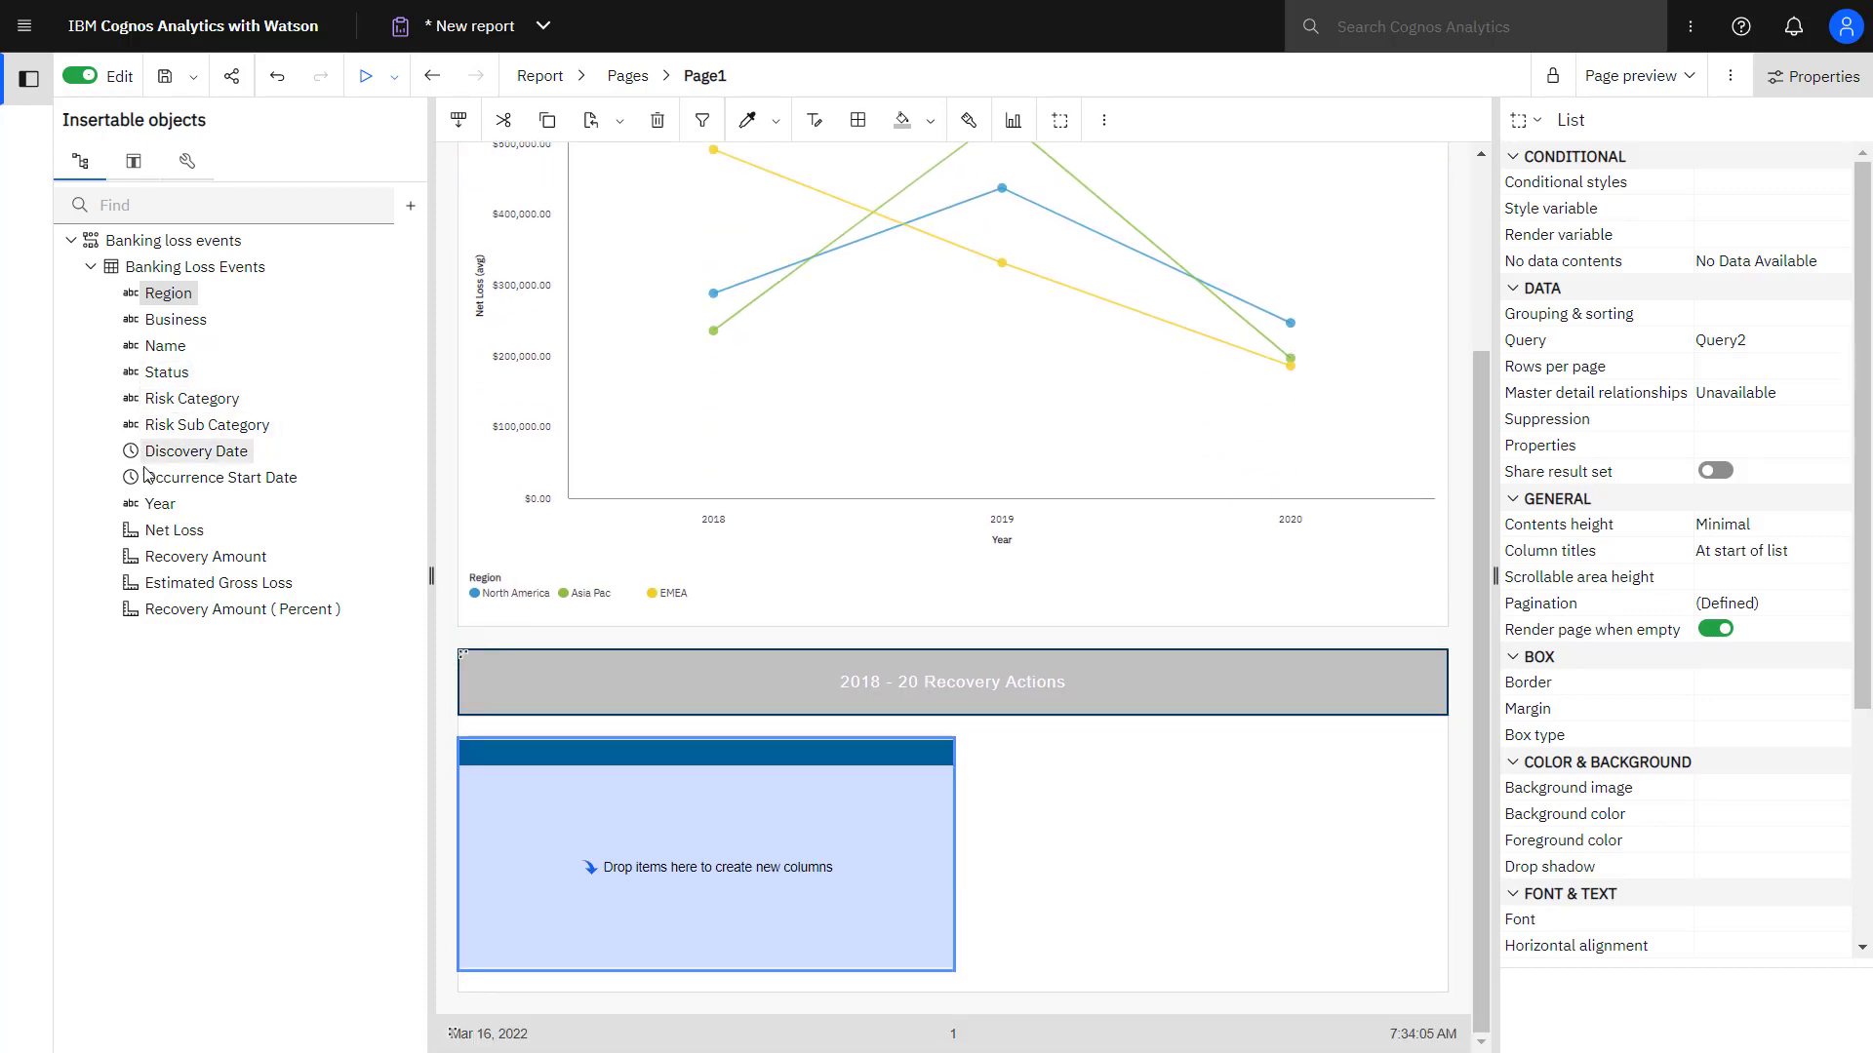
# Insert Year, Region, Business, Risk Category, Net Loss and Recovery Amount from the Insertable objects tree.
pyautogui.doubleClick(160, 504)
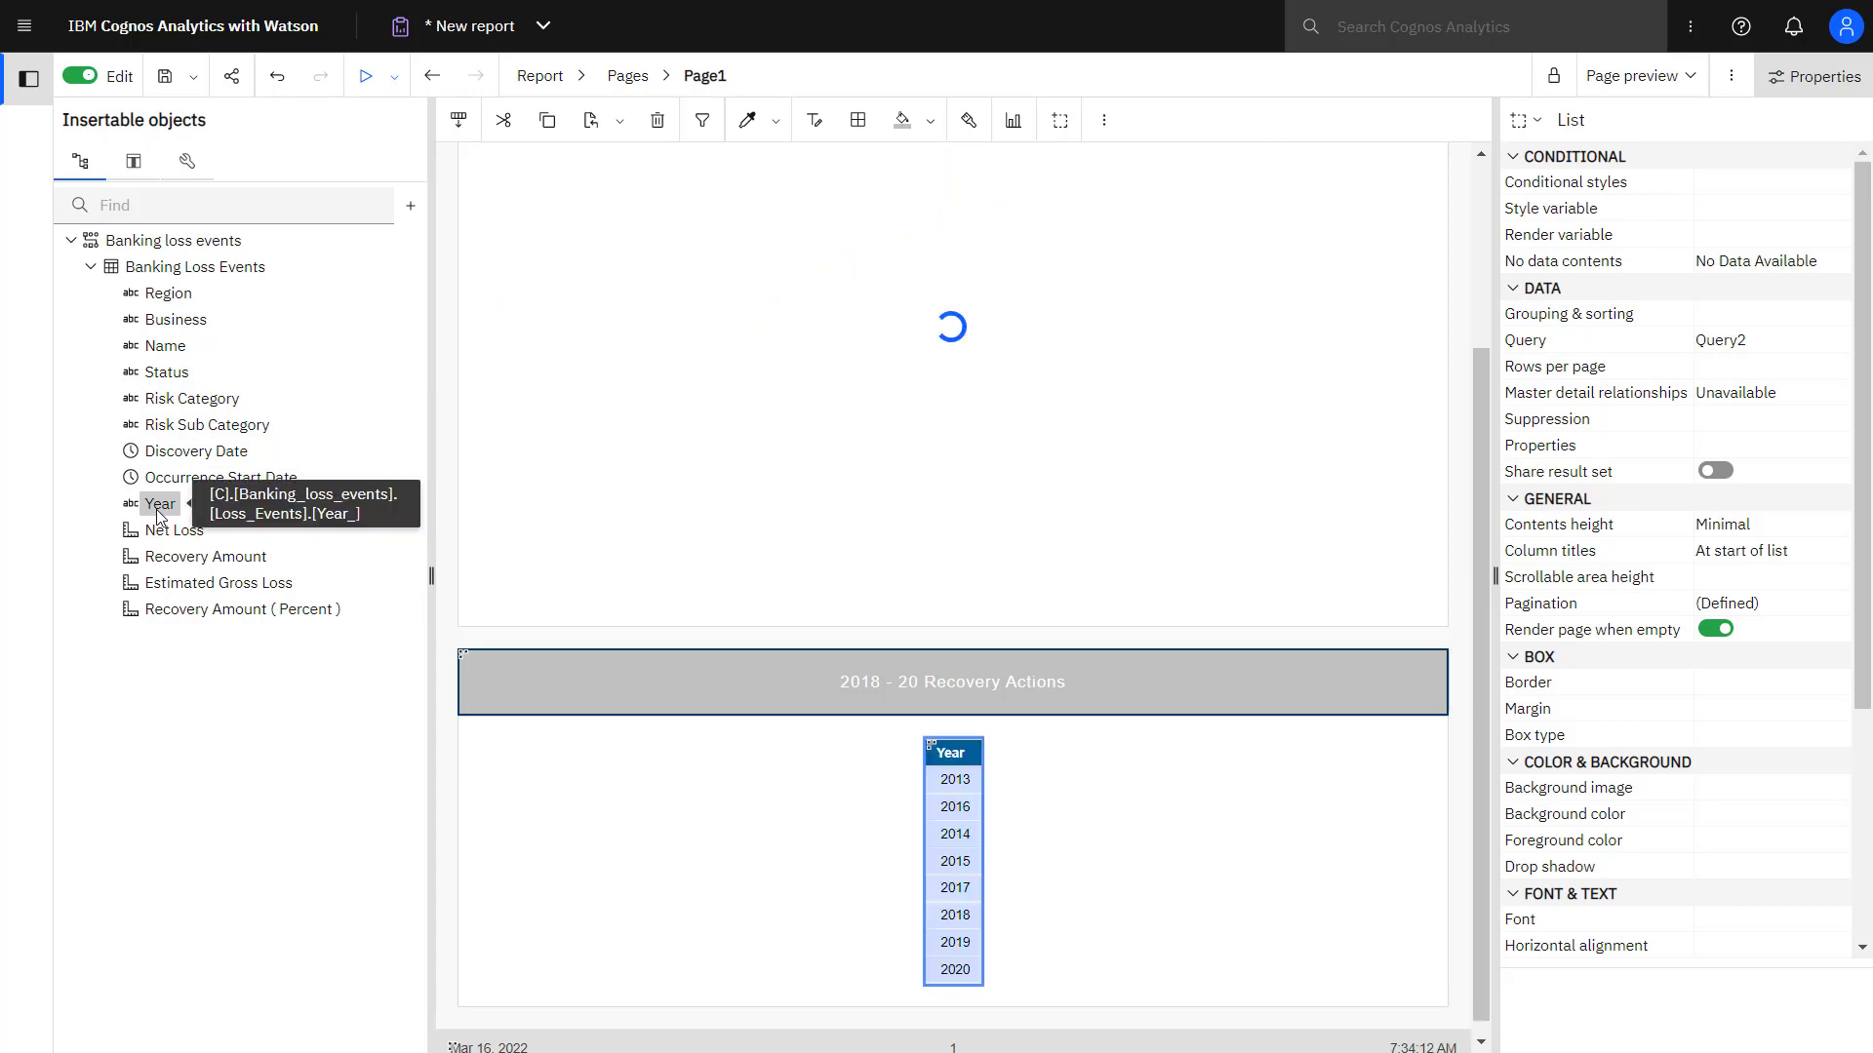
pyautogui.doubleClick(168, 293)
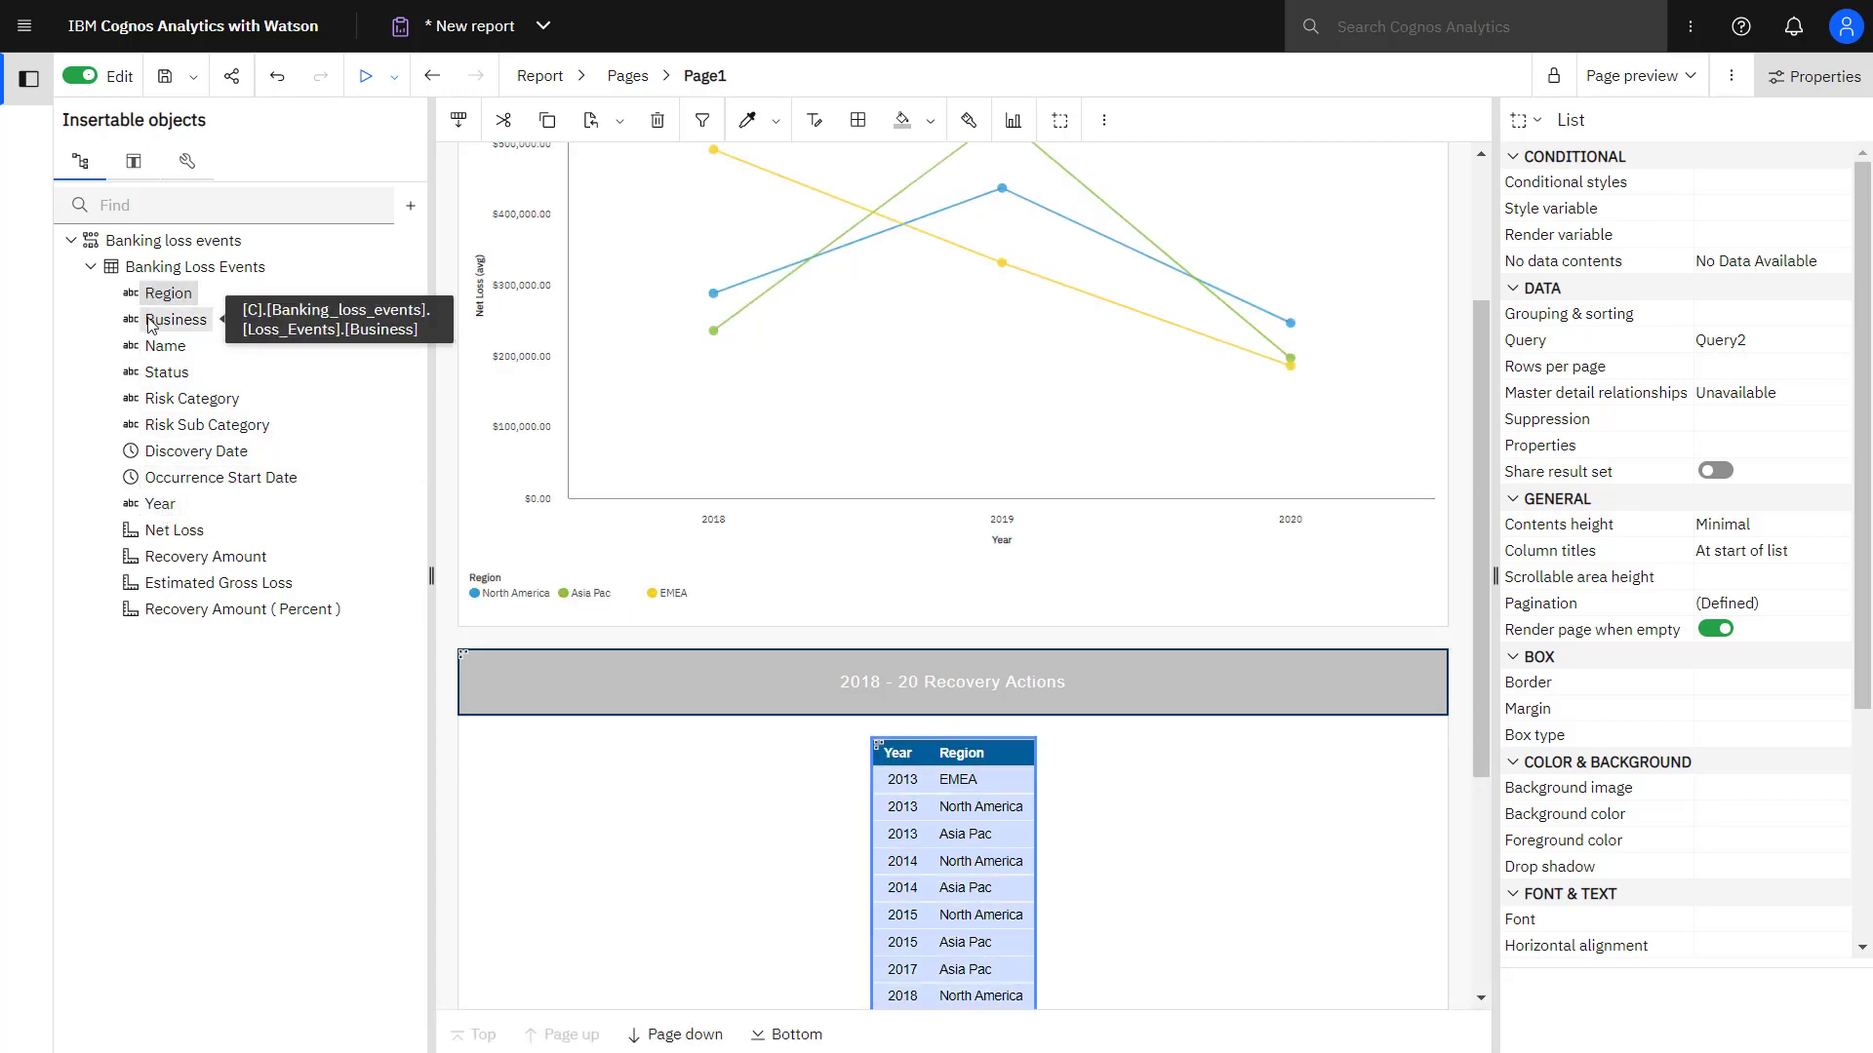
pyautogui.doubleClick(176, 319)
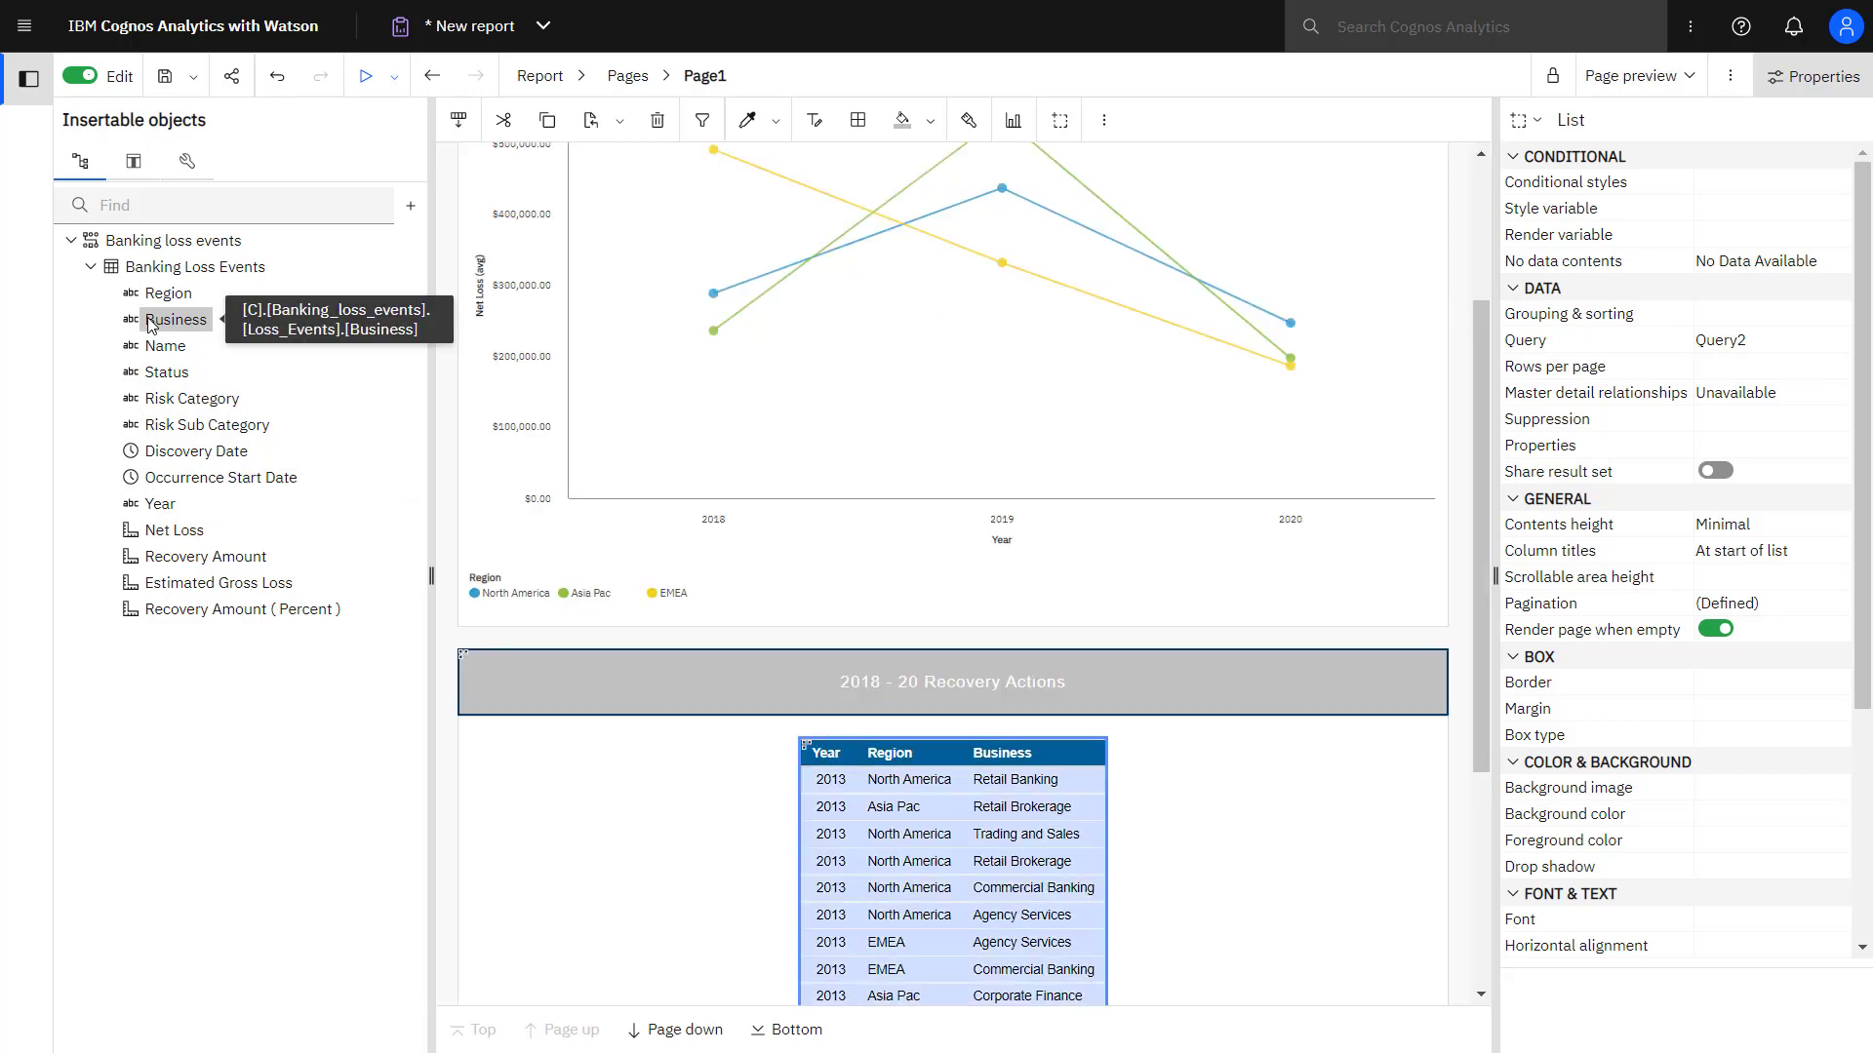
pyautogui.doubleClick(192, 398)
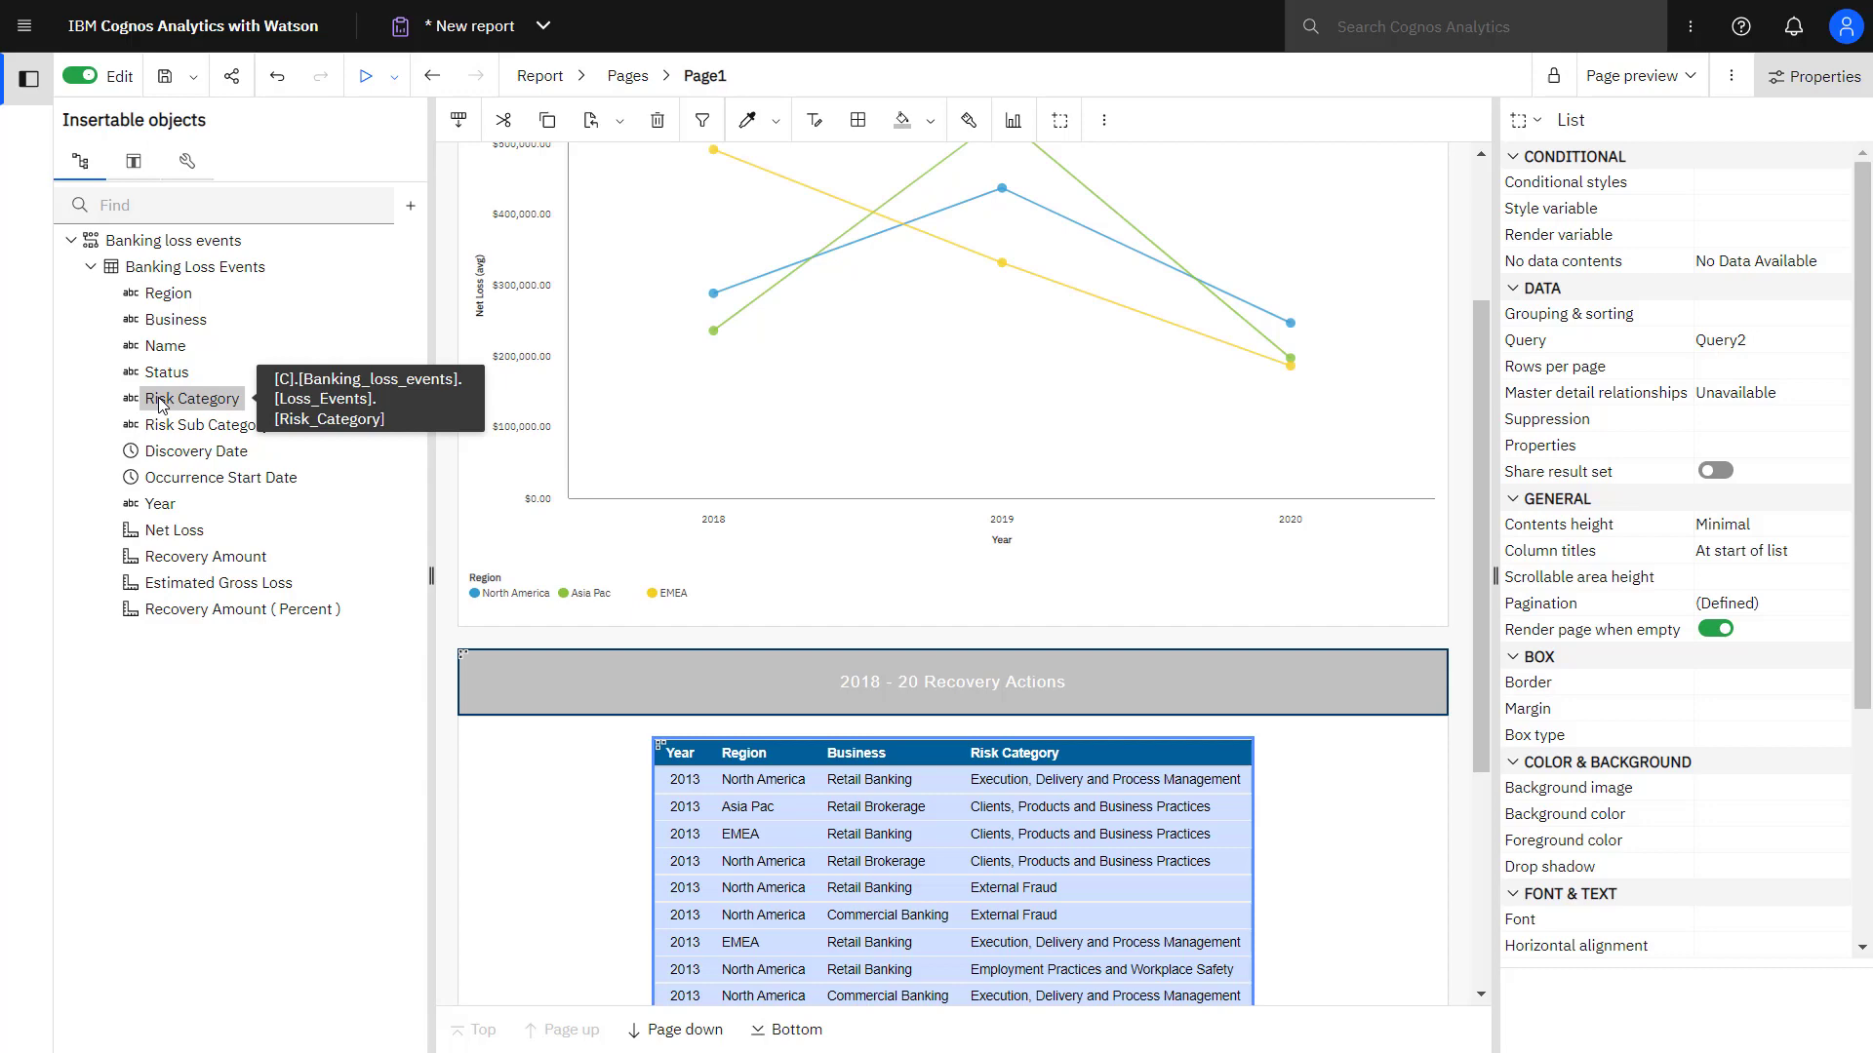
pyautogui.click(171, 530)
pyautogui.doubleClick(172, 531)
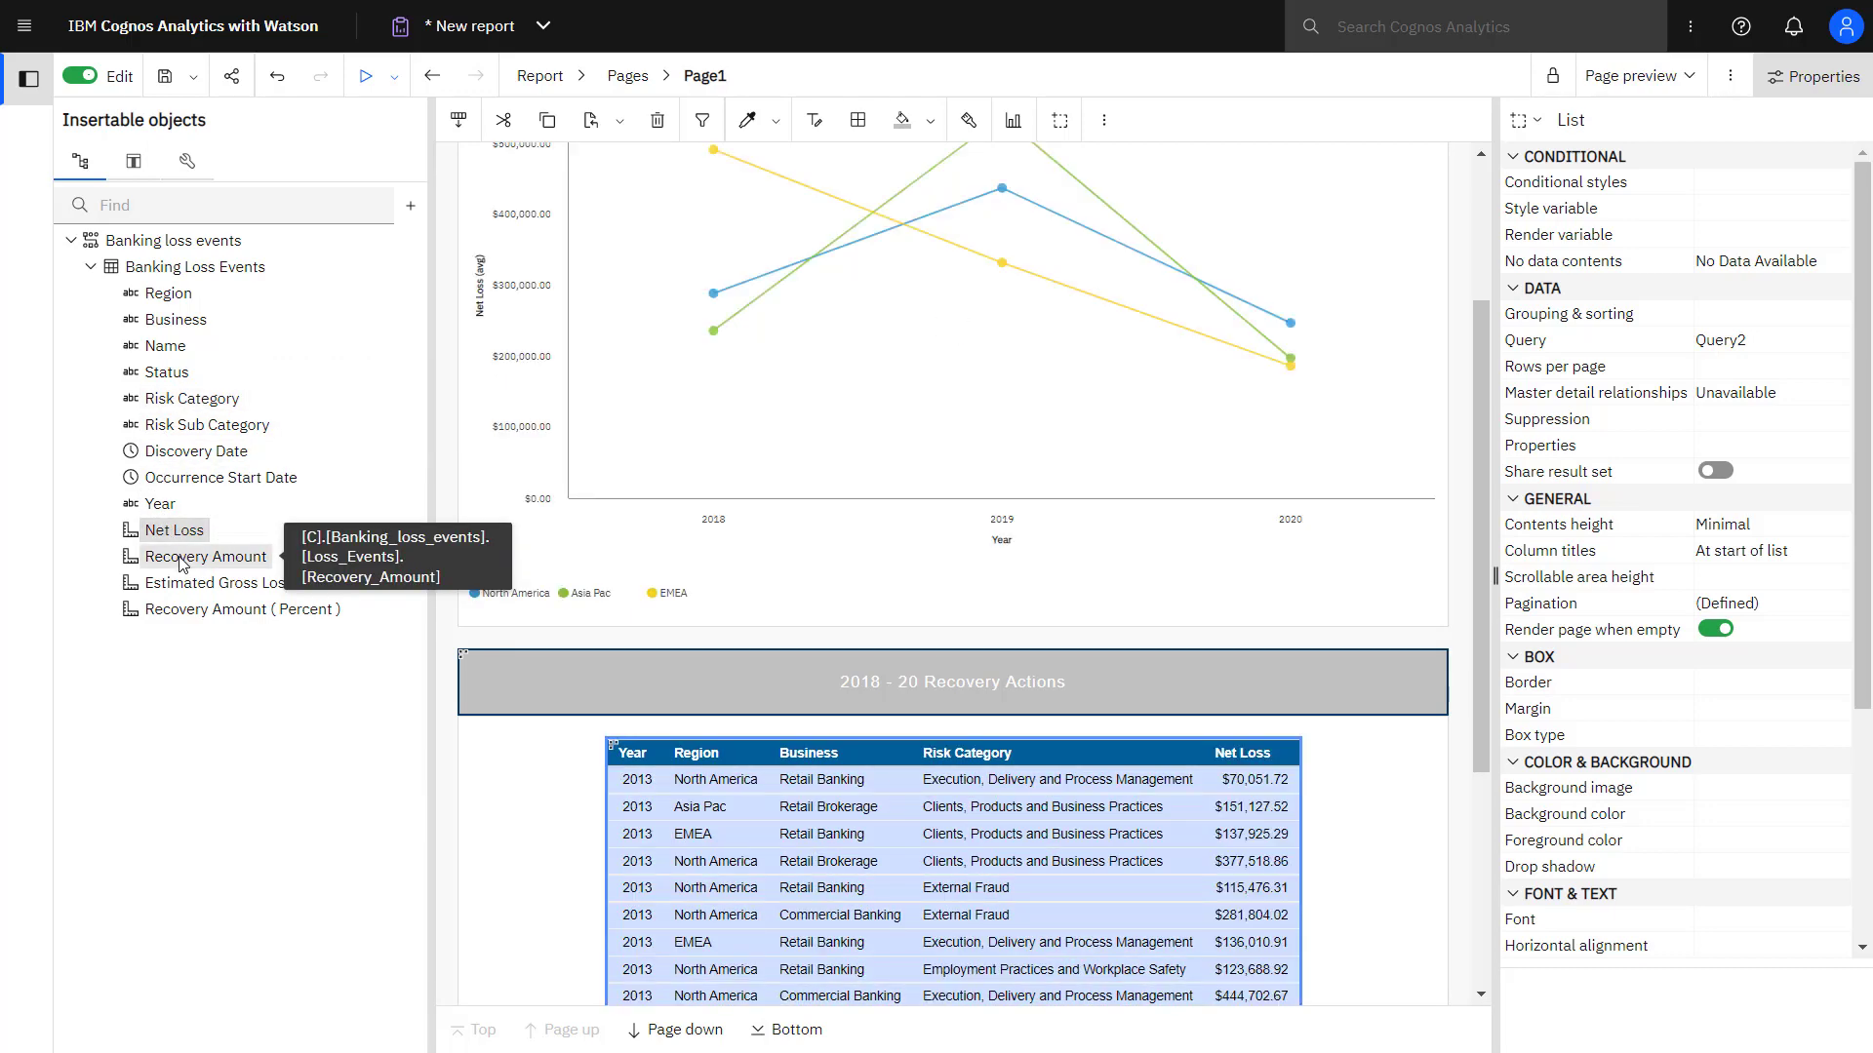
pyautogui.doubleClick(205, 555)
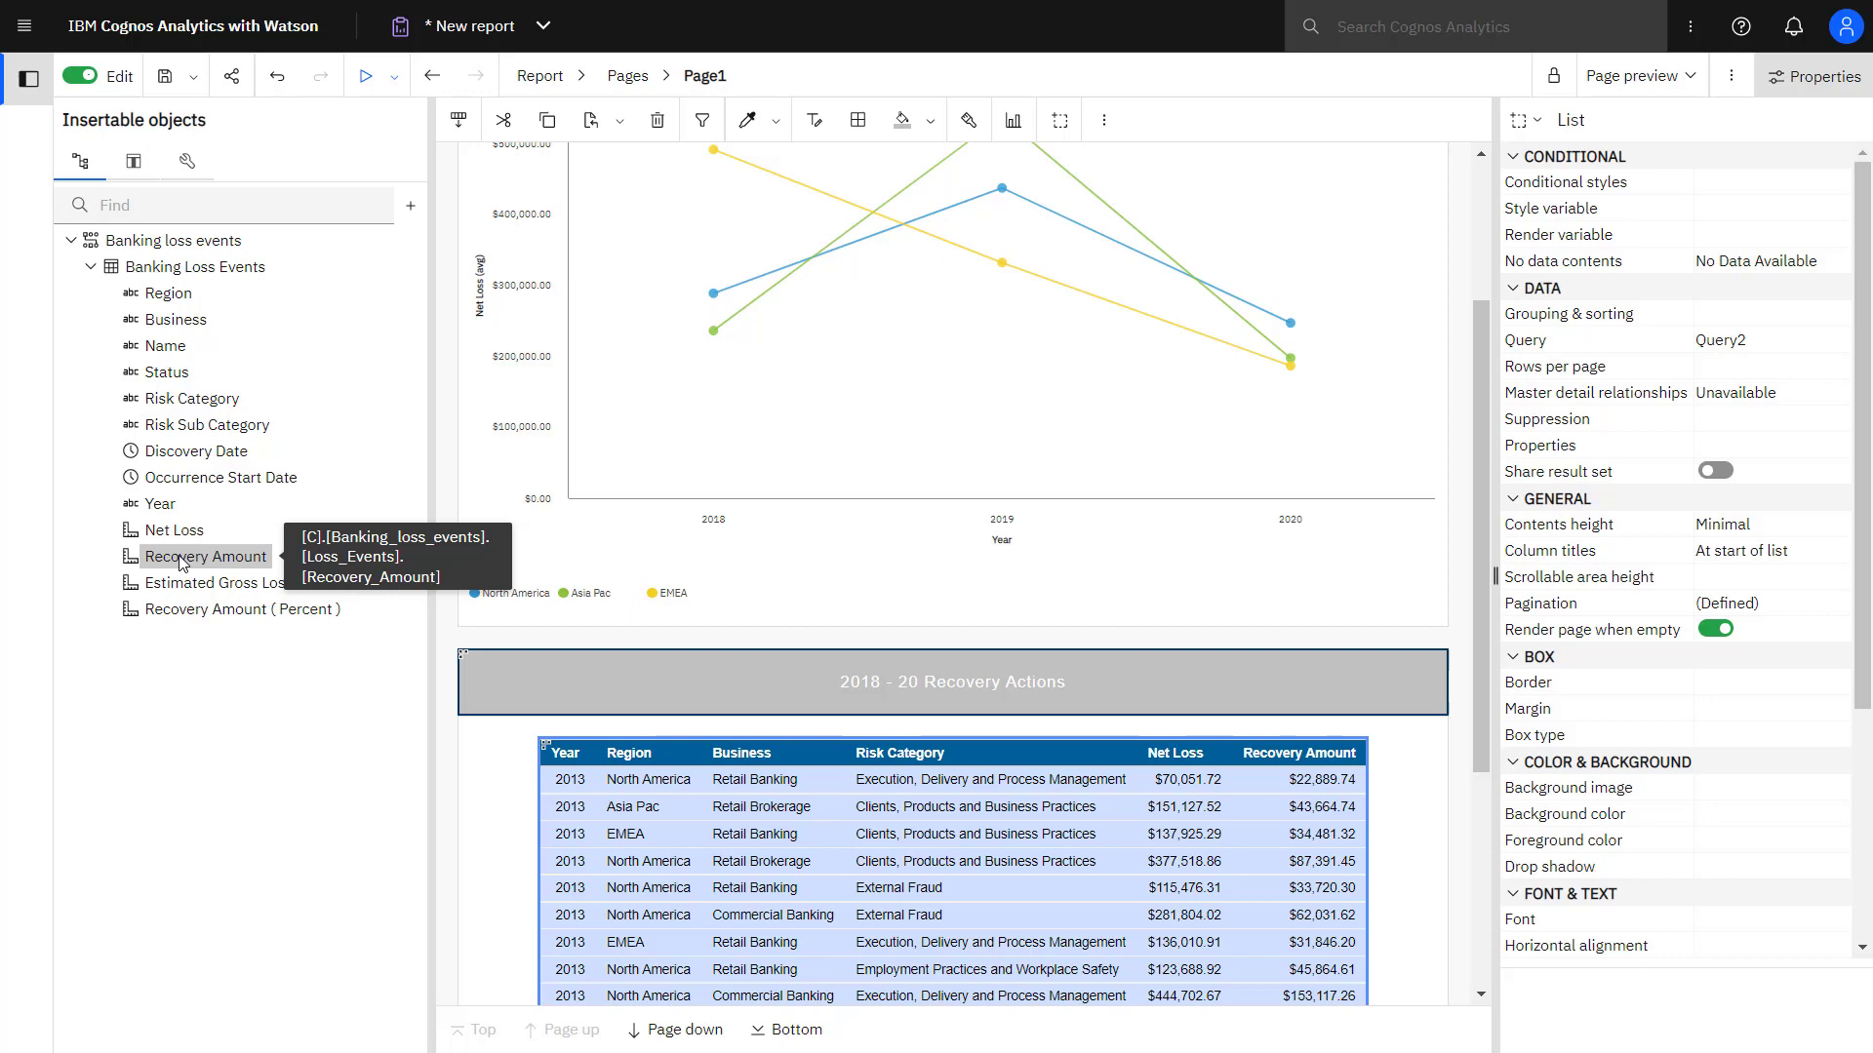
pyautogui.click(1185, 888)
# Add a custom Loan Value column summing Net Loss and Recovery Amount, then select Recovery Amount and Loan Value.
pyautogui.keyDown('ctrl'); pyautogui.click(1347, 899); pyautogui.keyUp('ctrl')
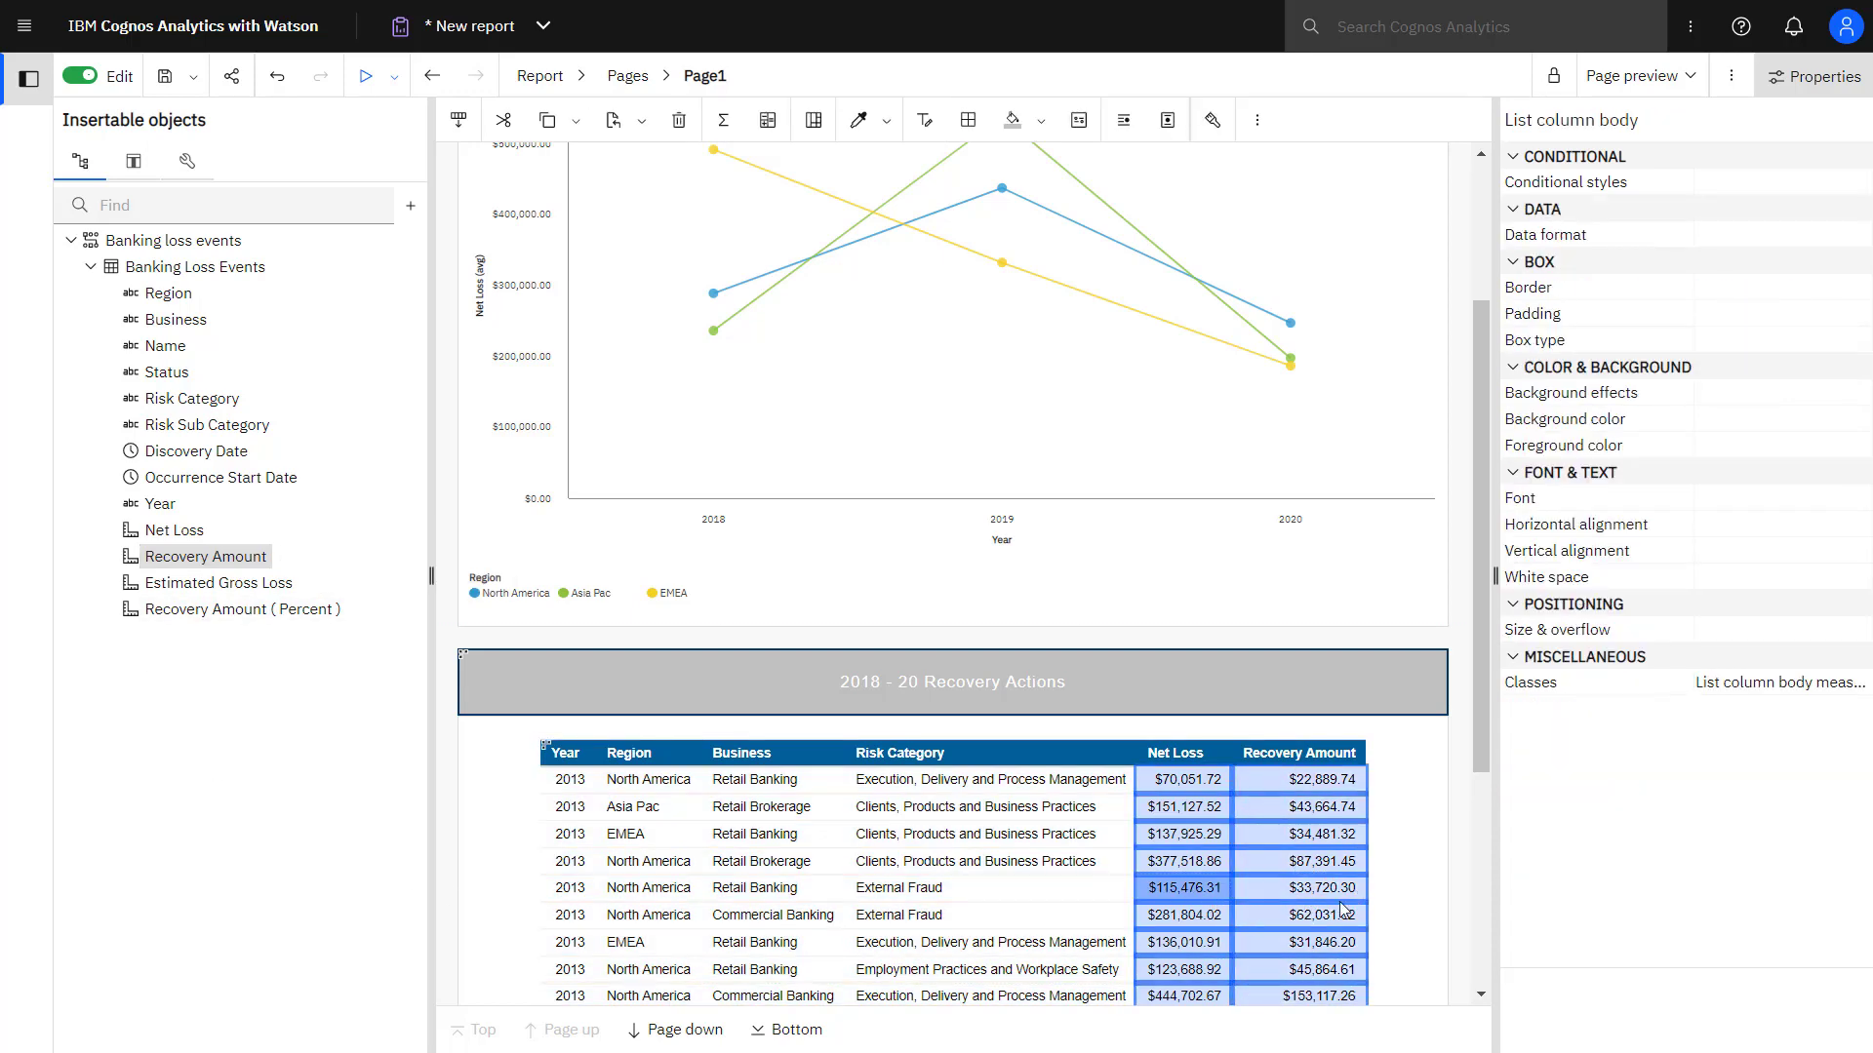
pyautogui.click(767, 120)
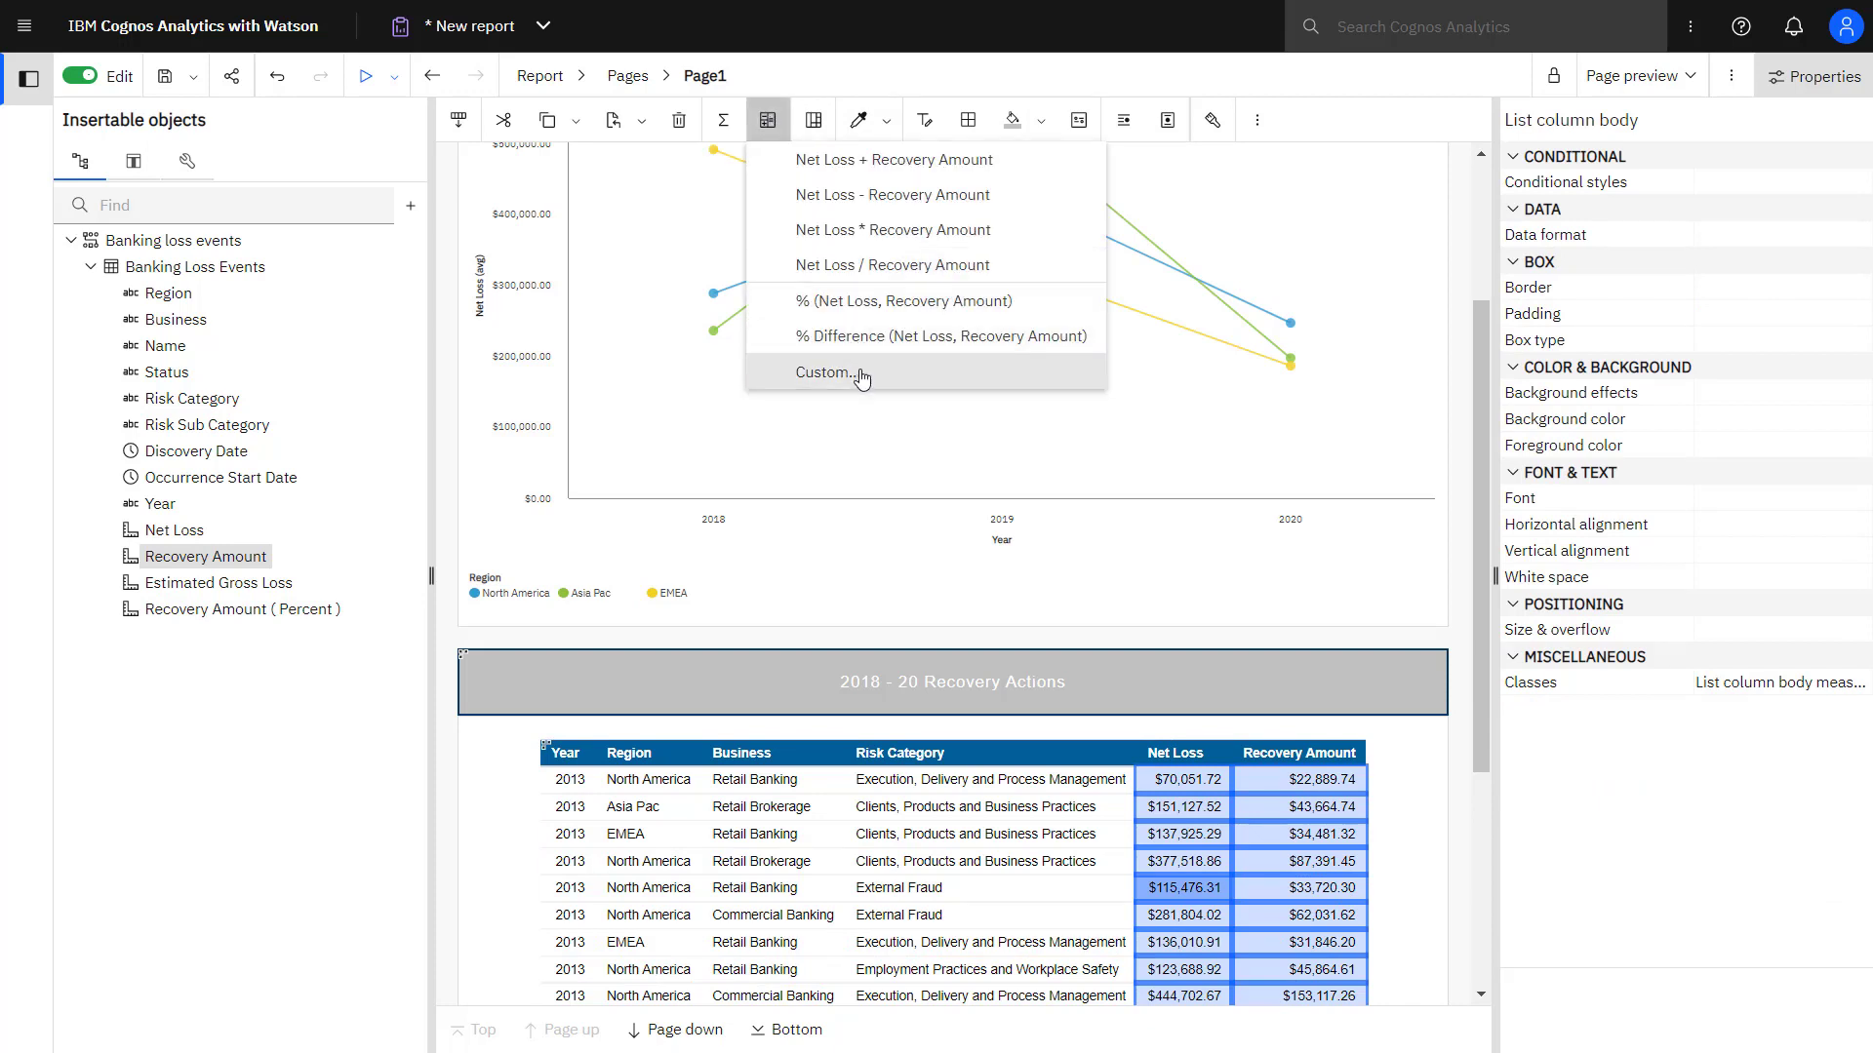
pyautogui.click(827, 372)
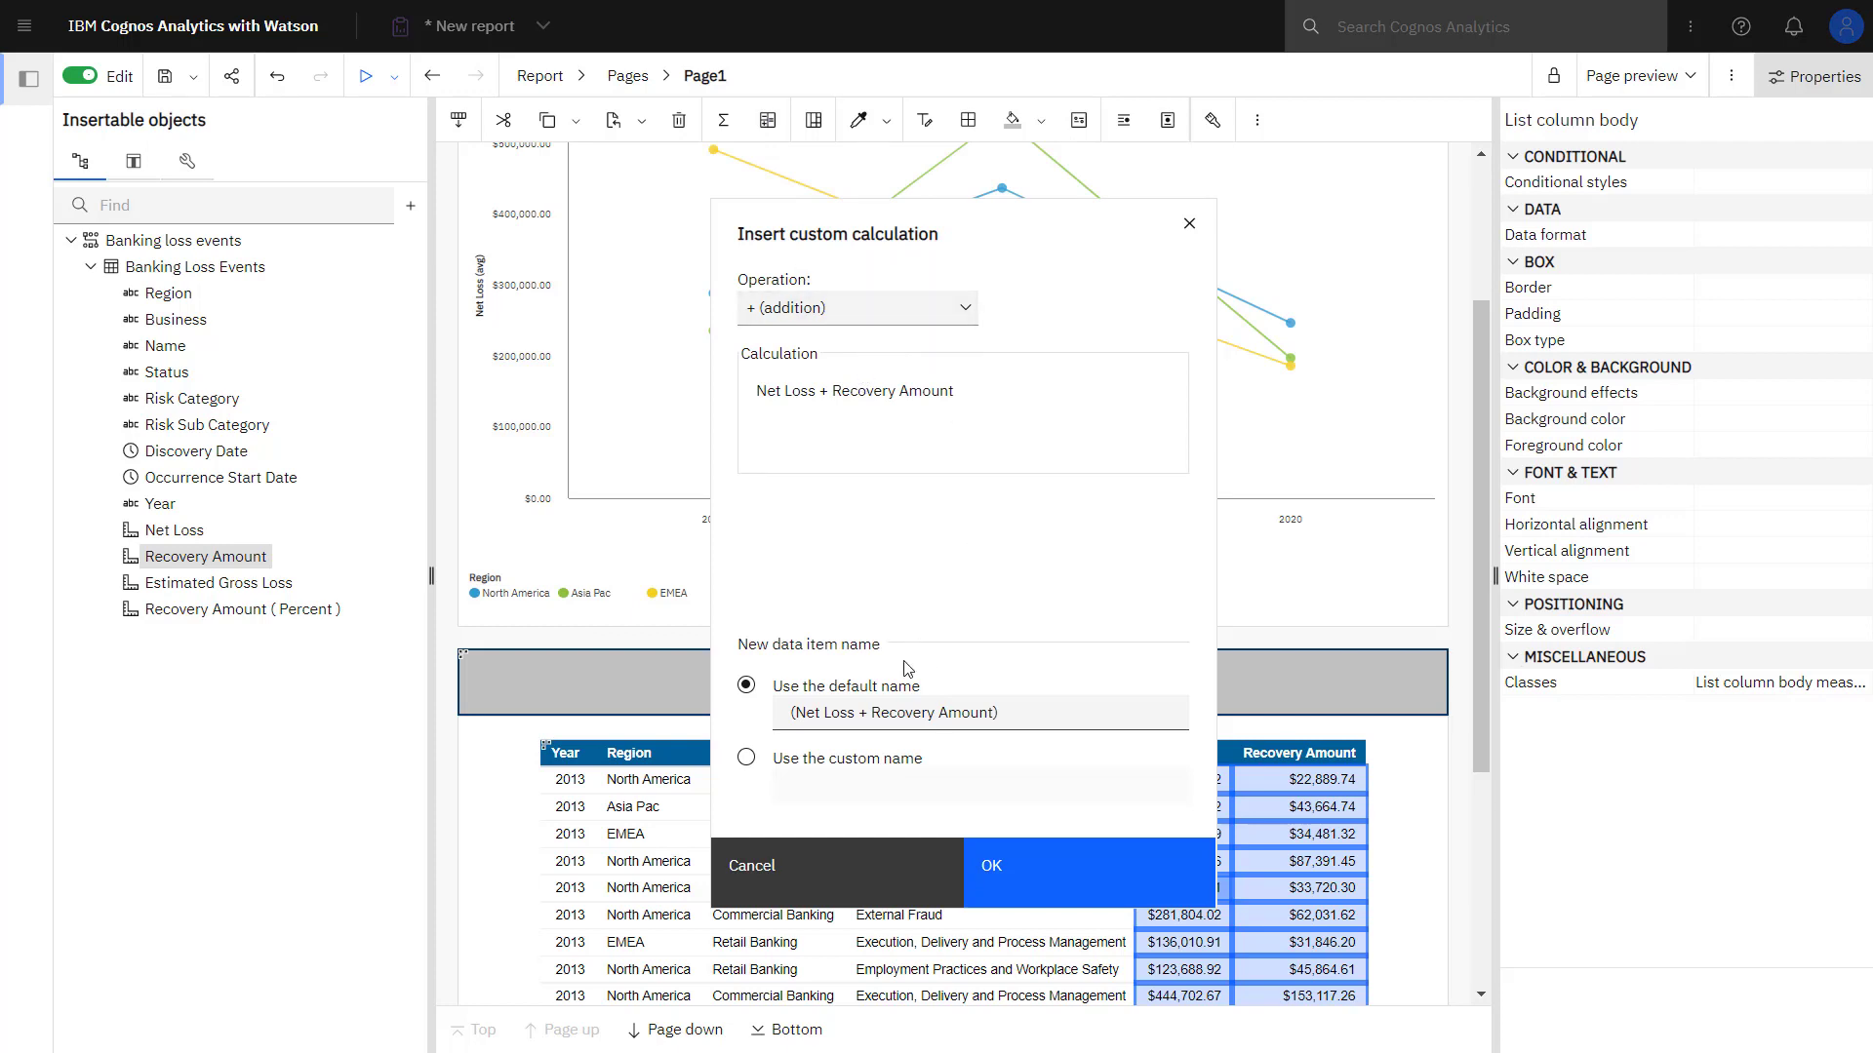
pyautogui.click(746, 758)
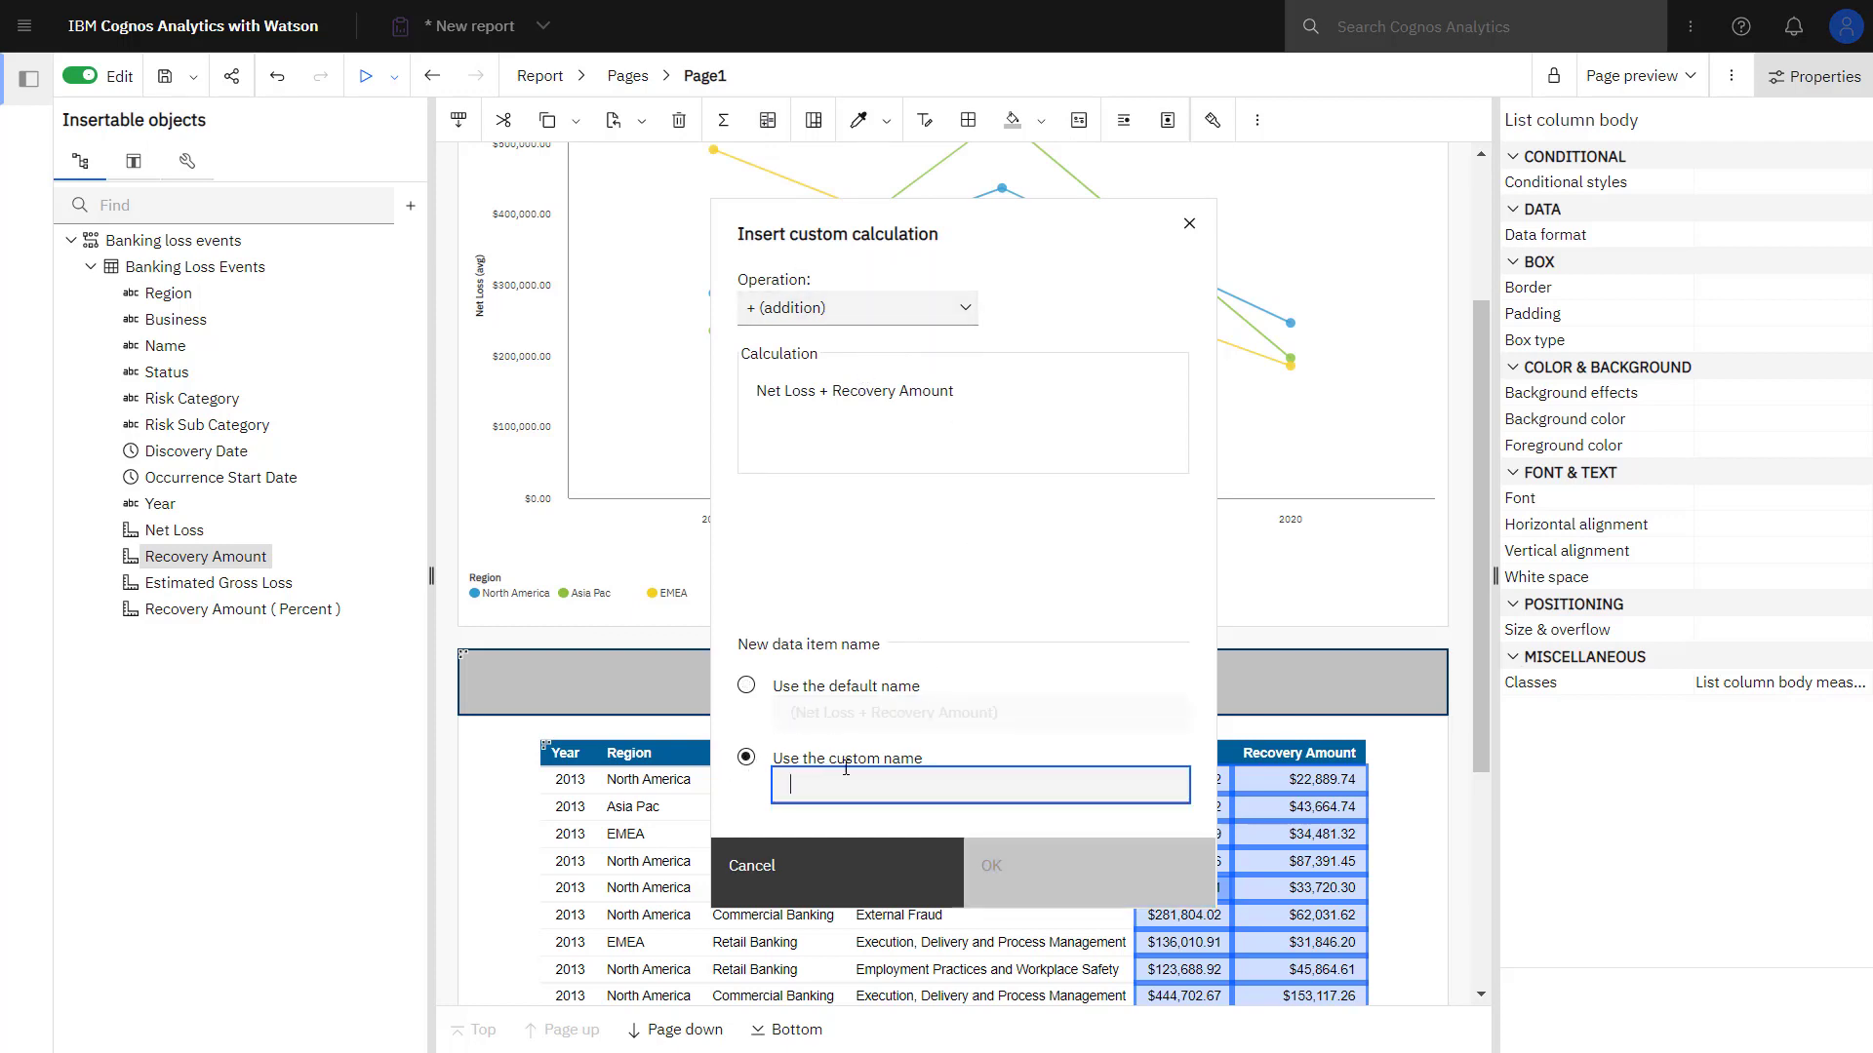
pyautogui.write('Loan')
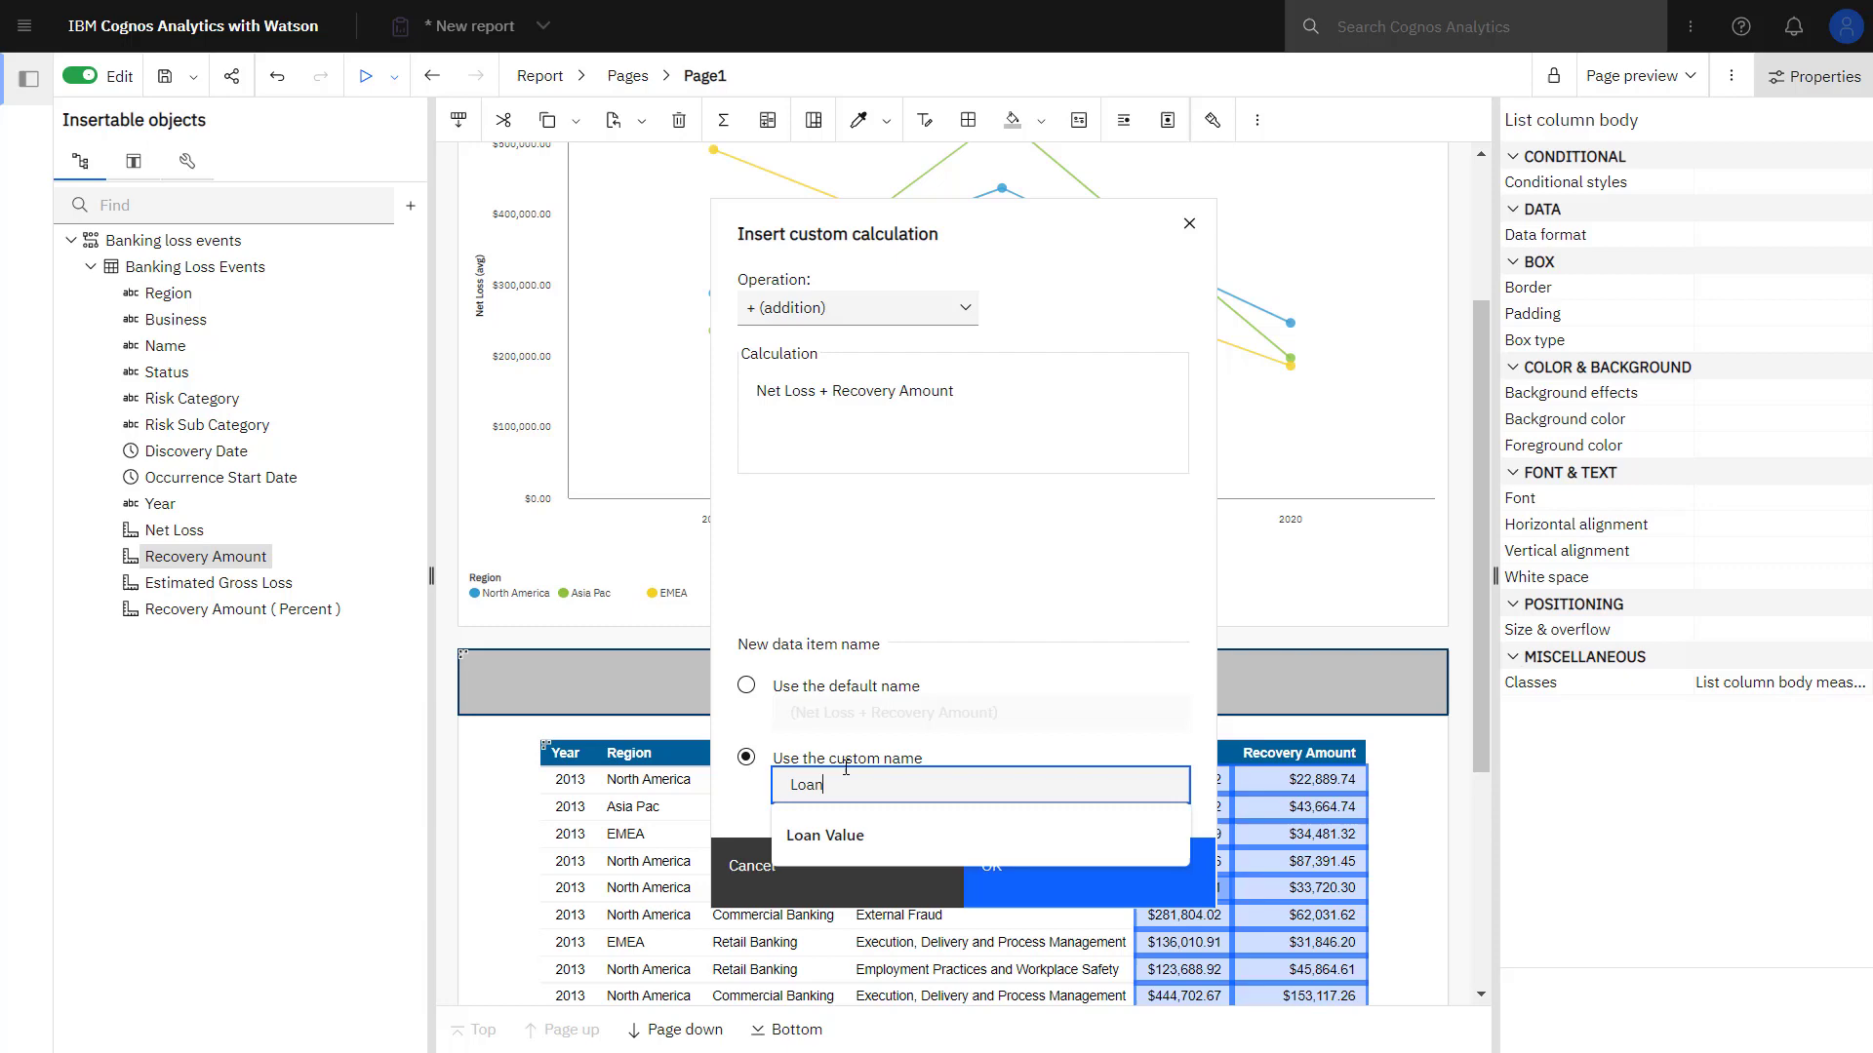
pyautogui.write(' Value')
pyautogui.click(825, 835)
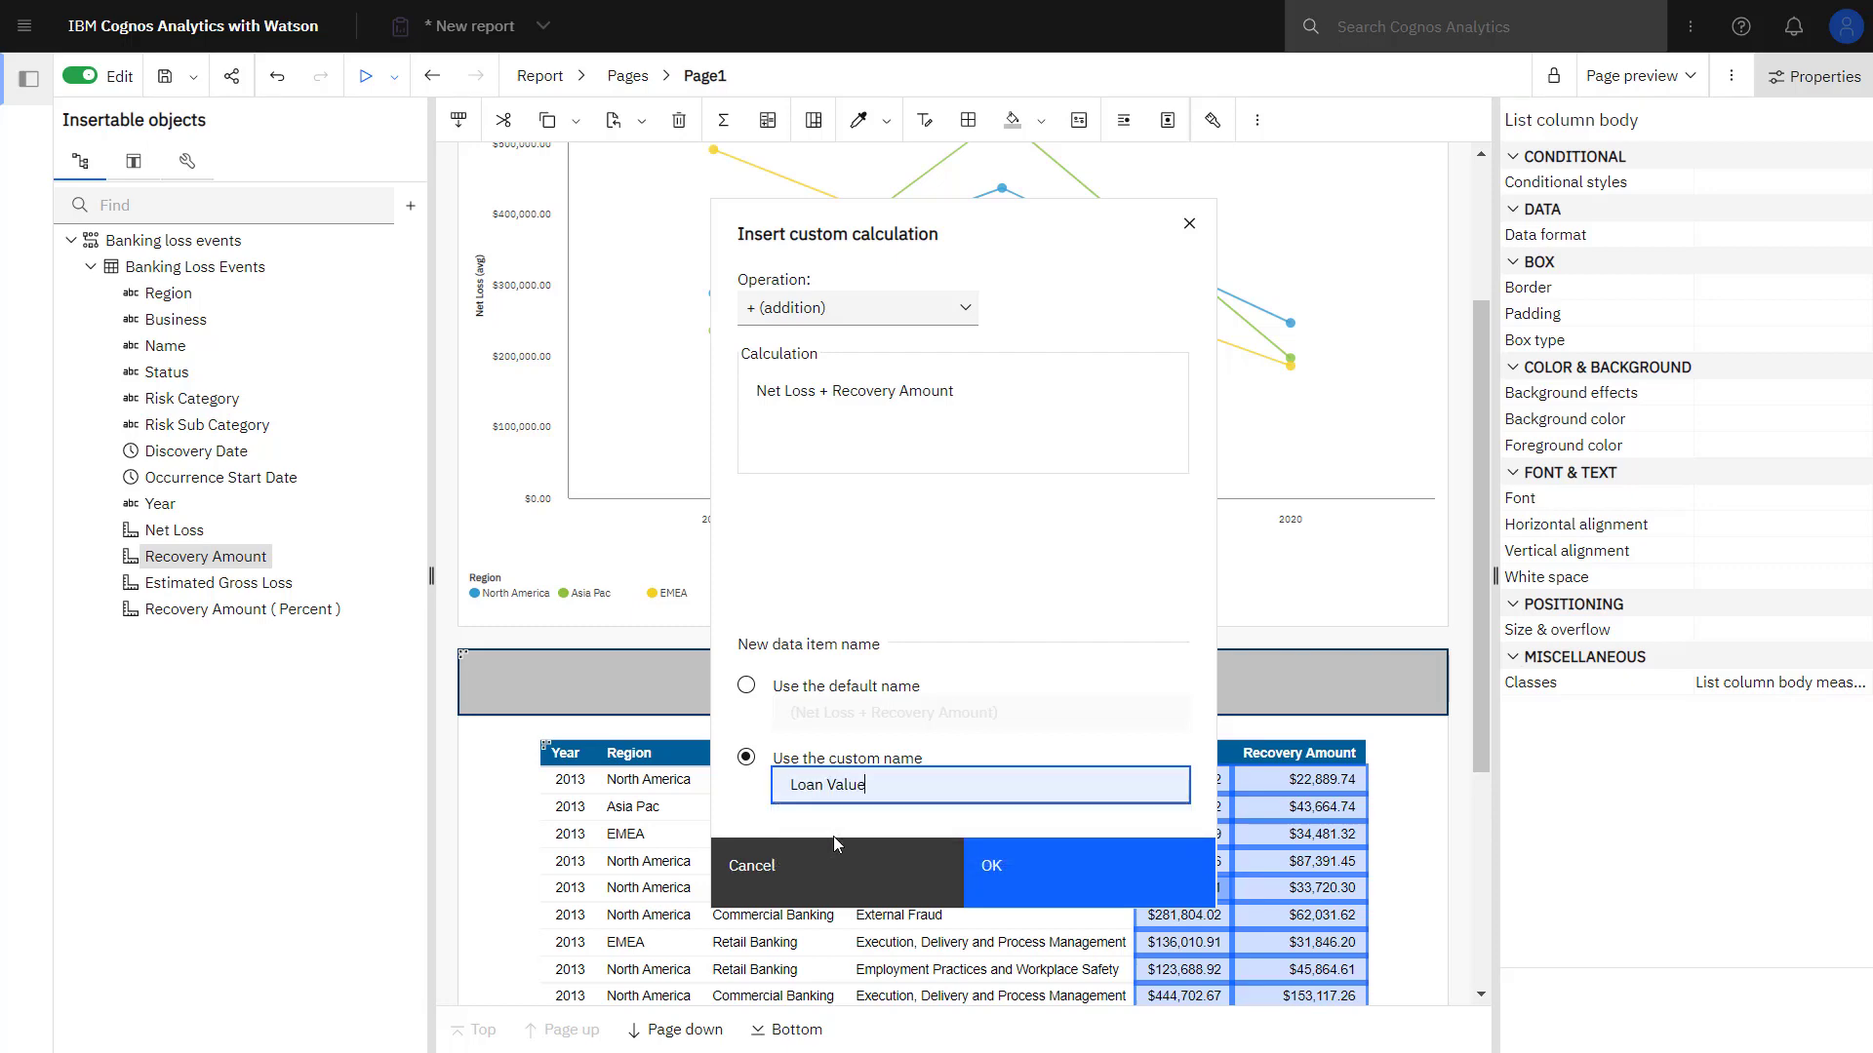
pyautogui.click(992, 865)
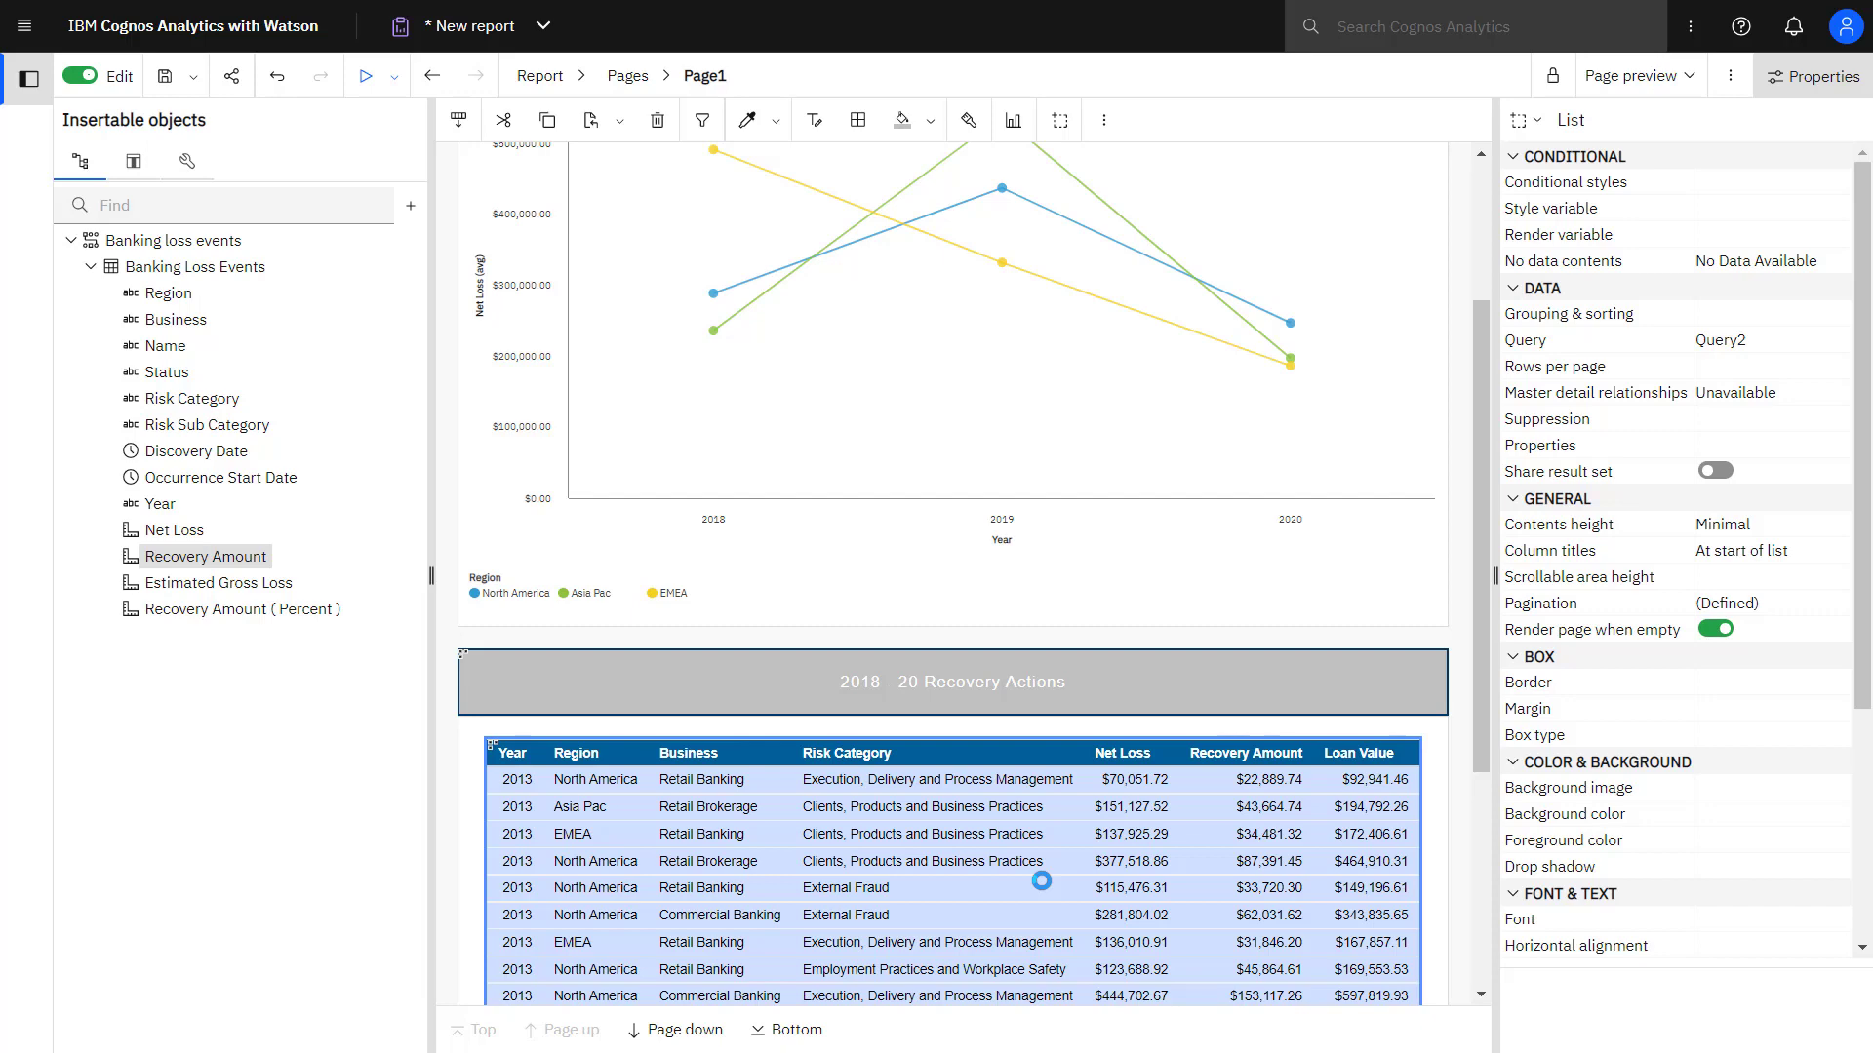
pyautogui.click(1262, 863)
pyautogui.keyDown('ctrl'); pyautogui.click(1367, 889); pyautogui.keyUp('ctrl')
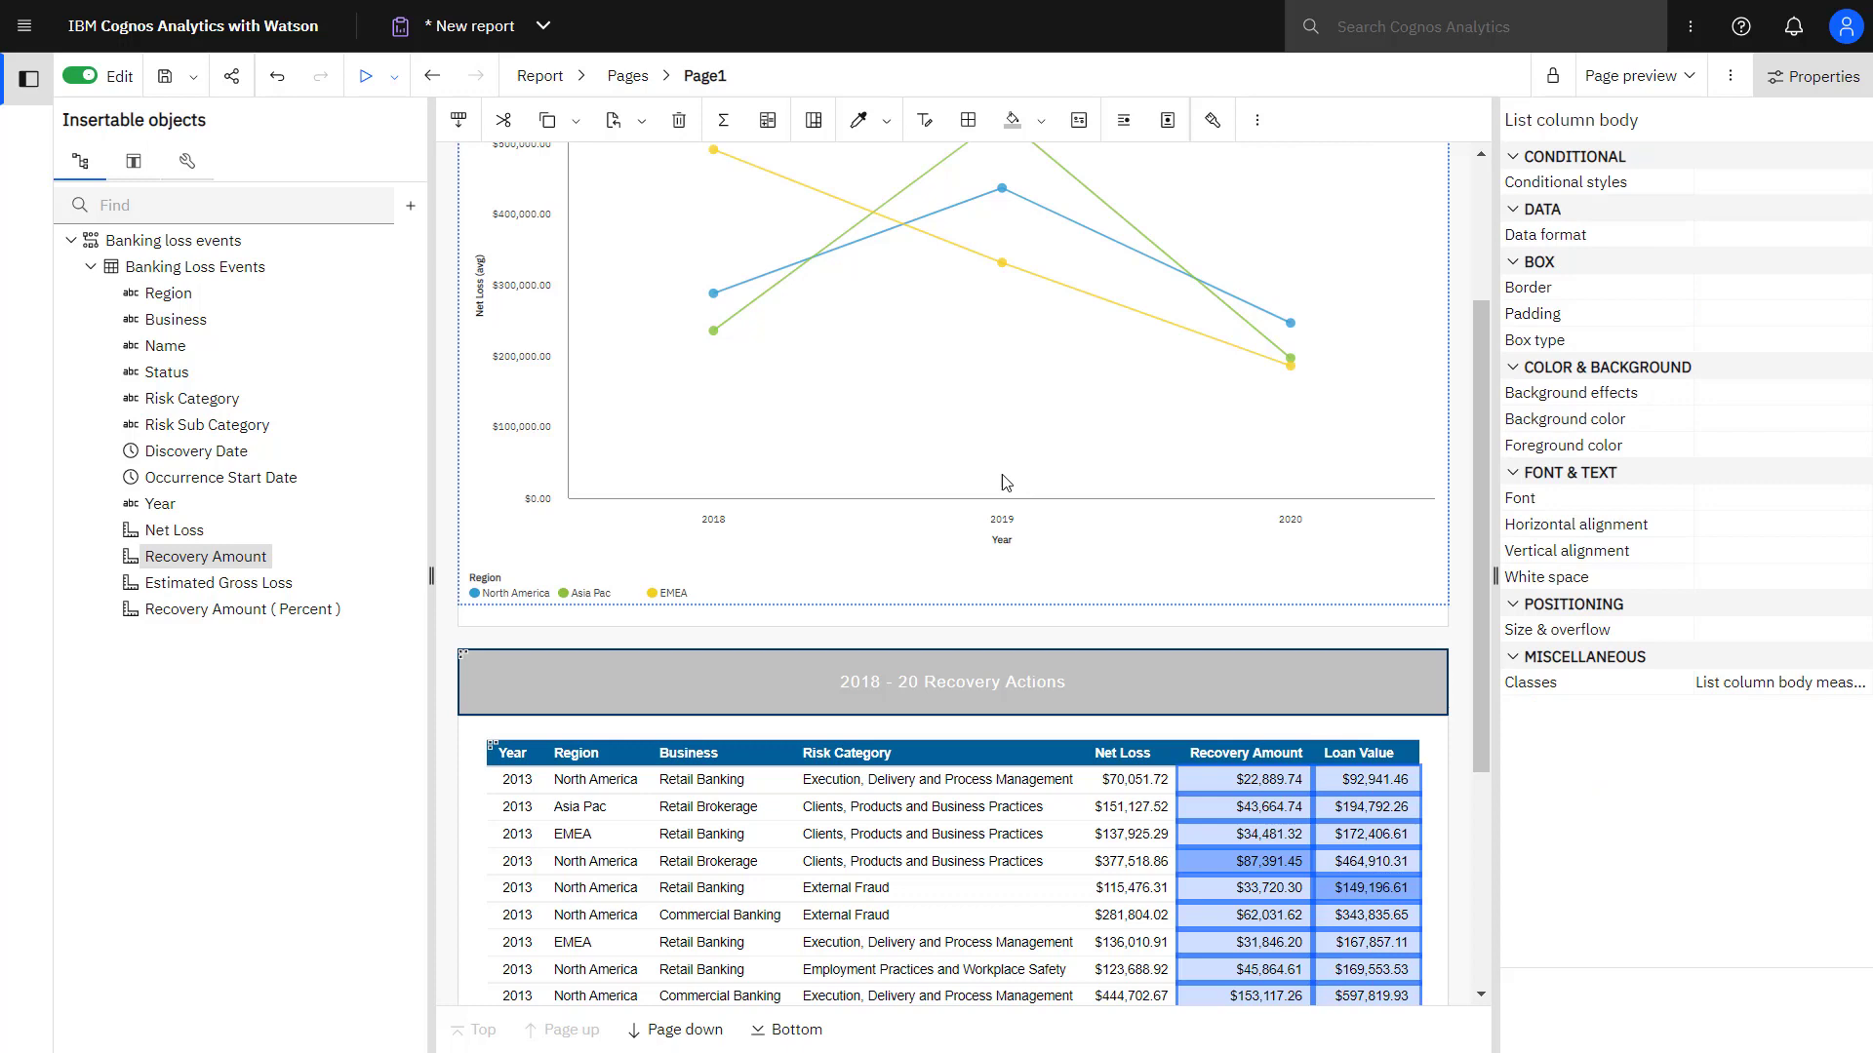
# Insert a % (Recovery Amount, Loan Value) column, delete Net Loss, and place Loan Value before Recovery Amount.
pyautogui.click(768, 120)
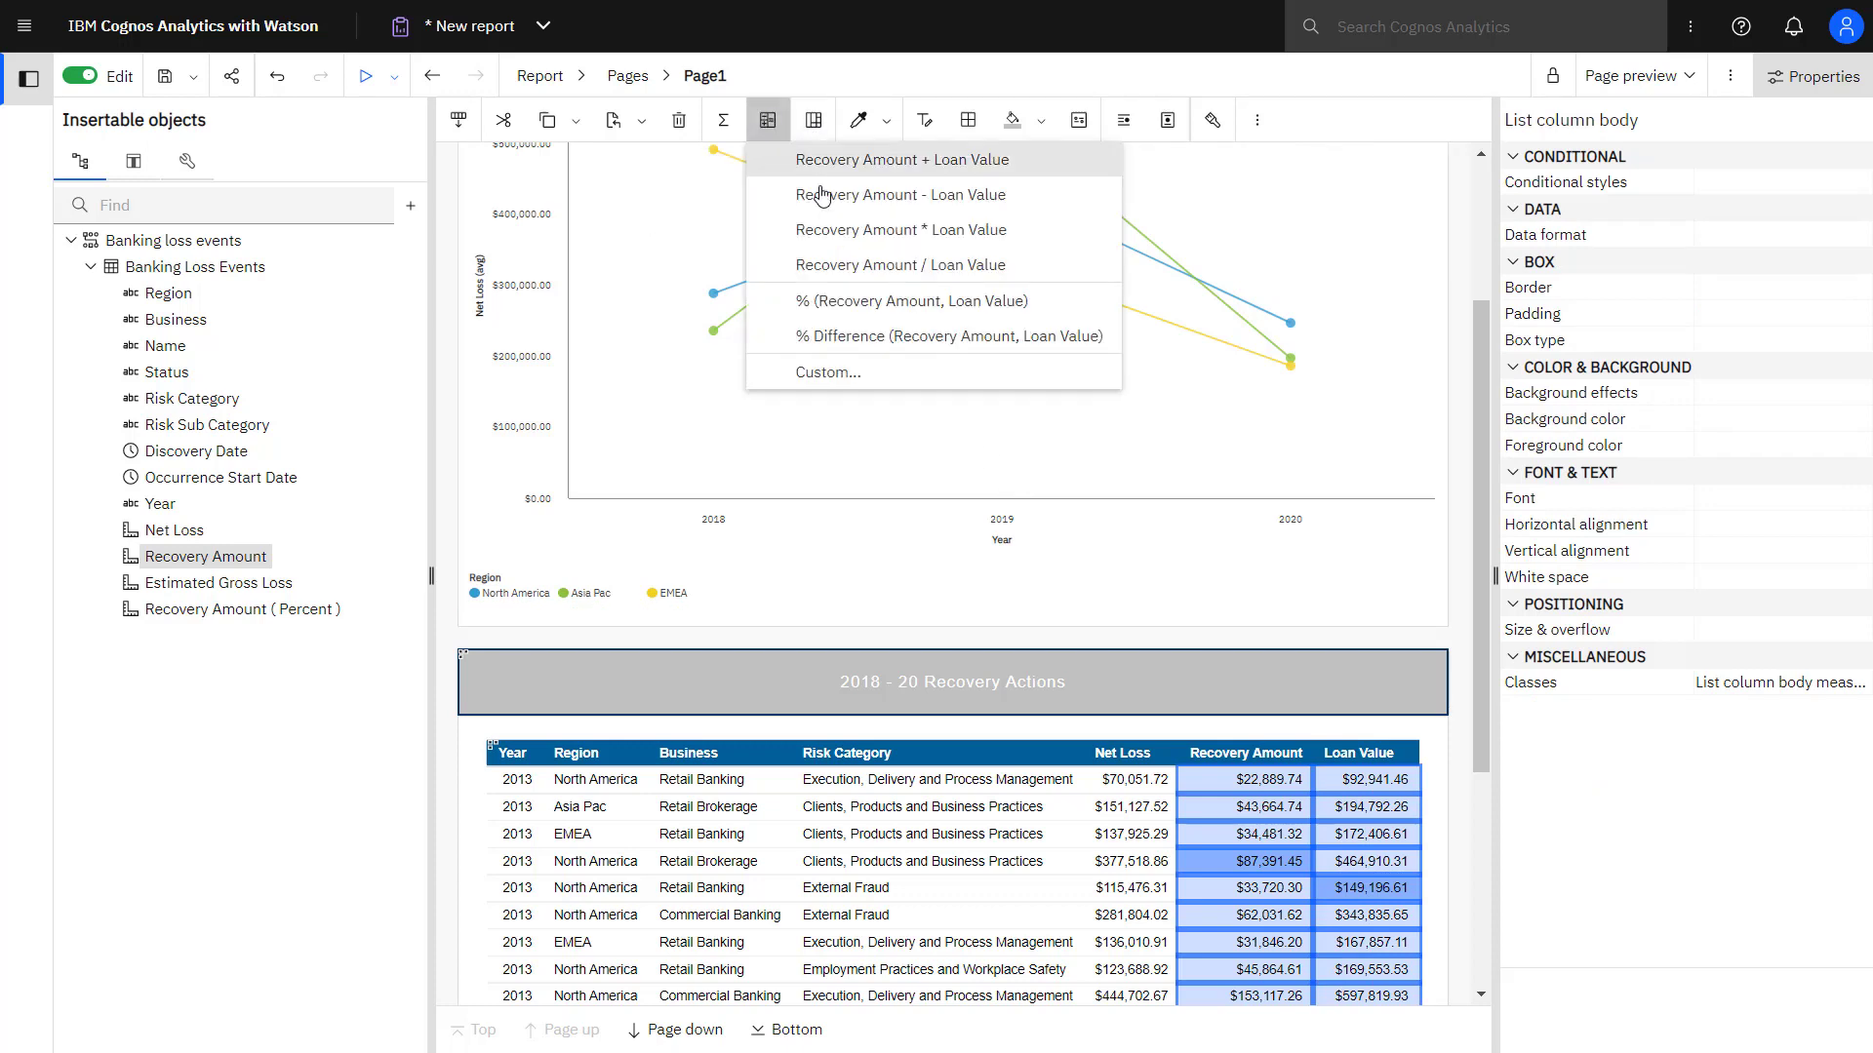
pyautogui.click(854, 300)
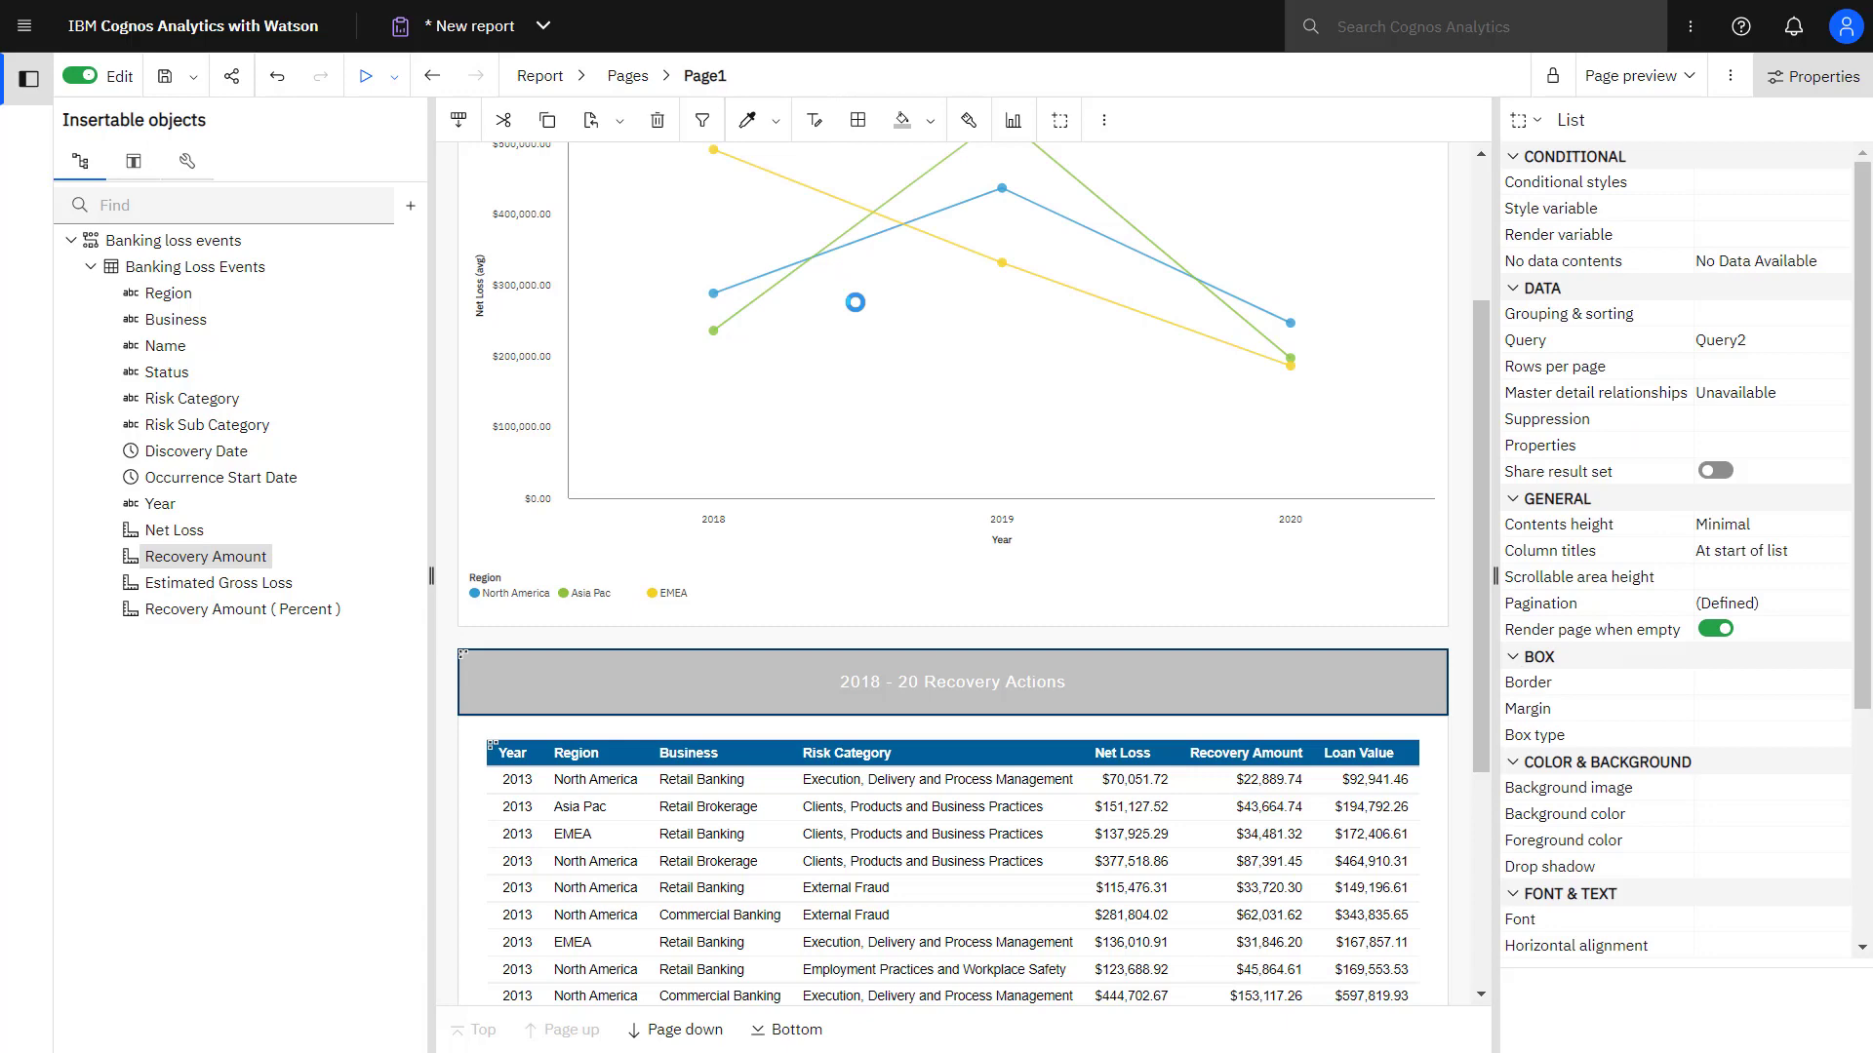
pyautogui.click(1009, 919)
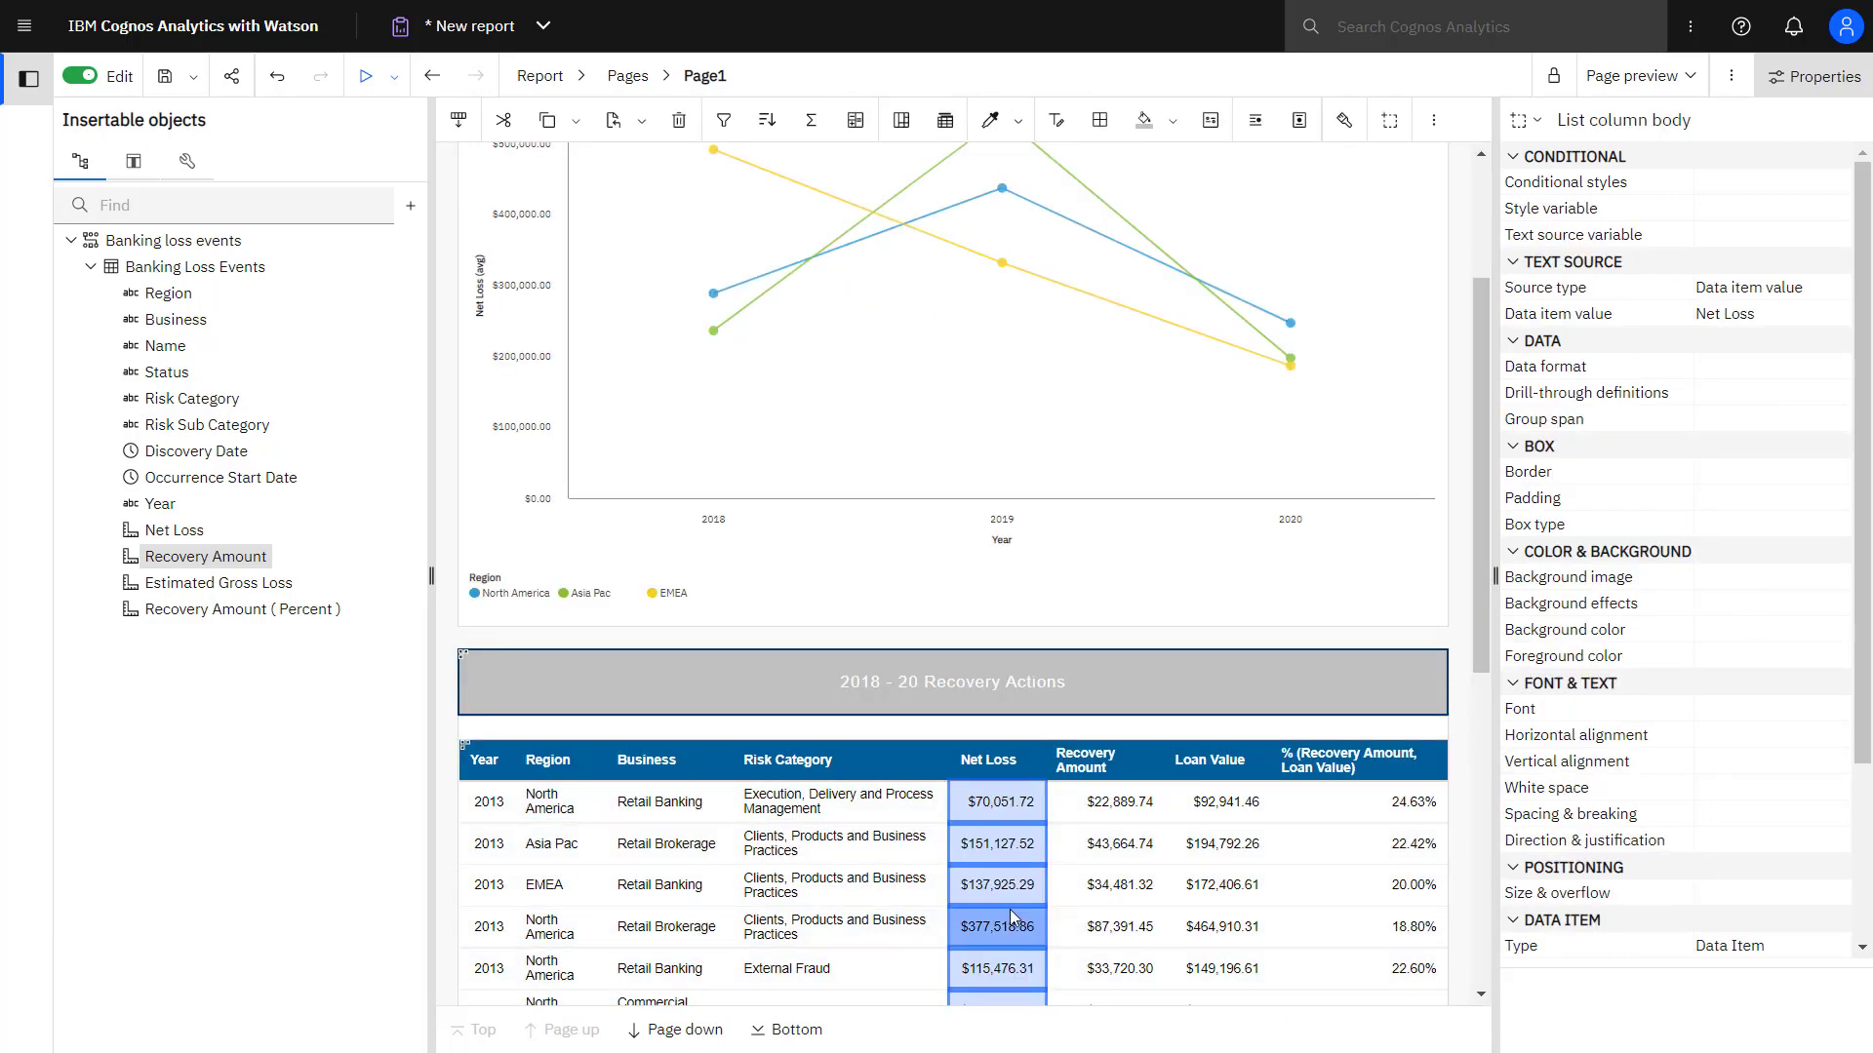
pyautogui.keyDown('ctrl'); pyautogui.click(1010, 919); pyautogui.keyUp('ctrl')
pyautogui.press('Delete')
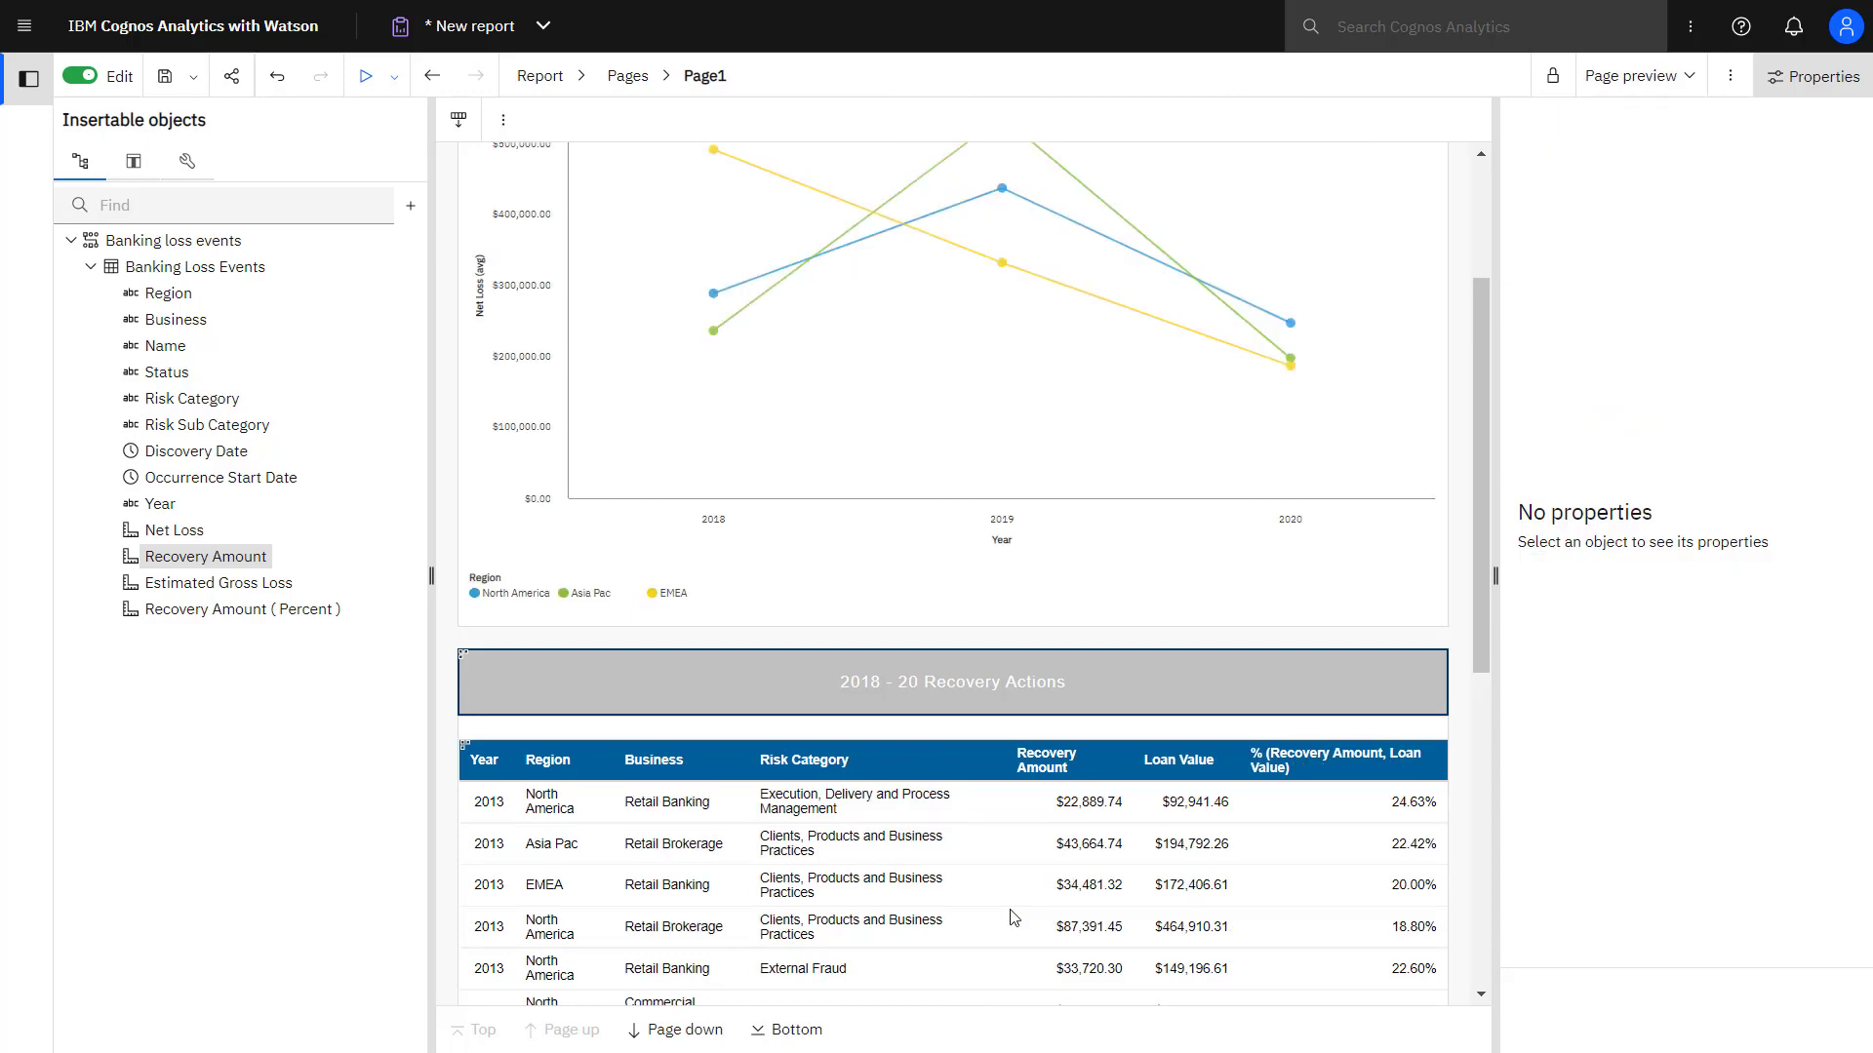
pyautogui.click(1188, 927)
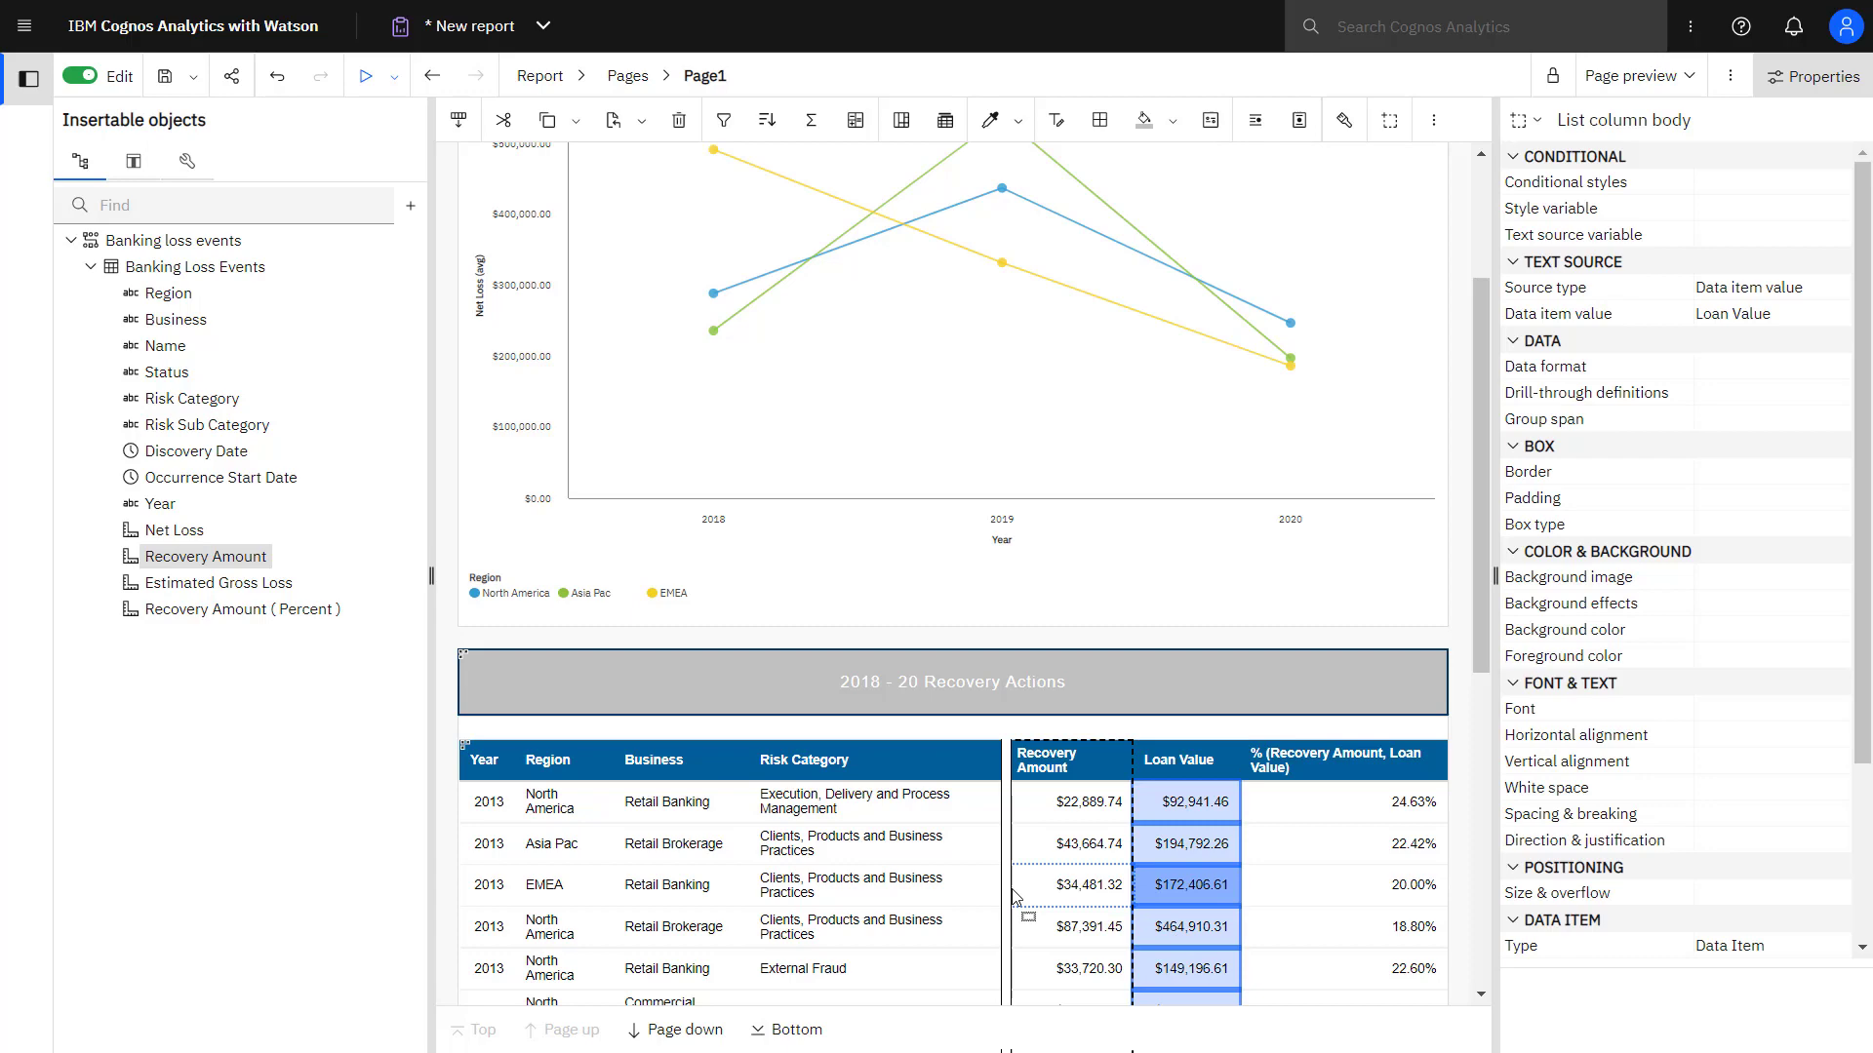
pyautogui.click(1009, 888)
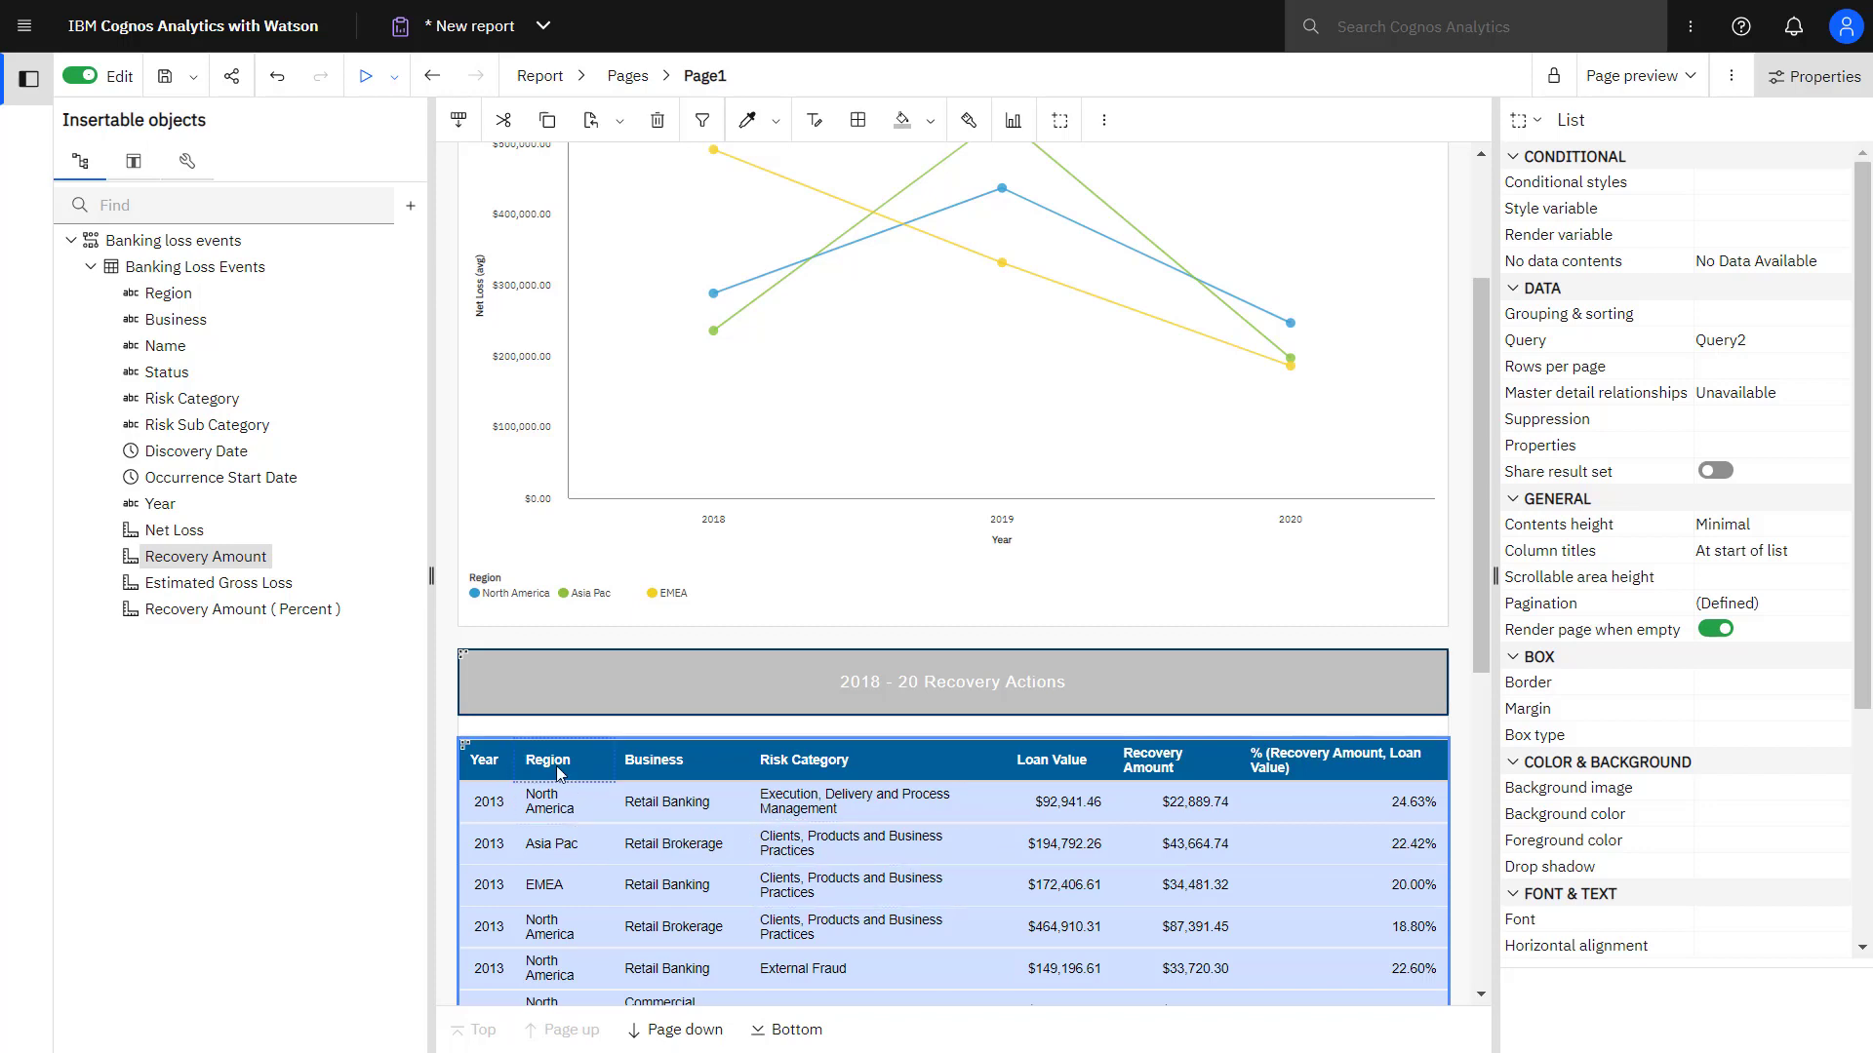
# Select every list column header, starting from Year, and give them a 3 pt white double-line border.
pyautogui.click(484, 759)
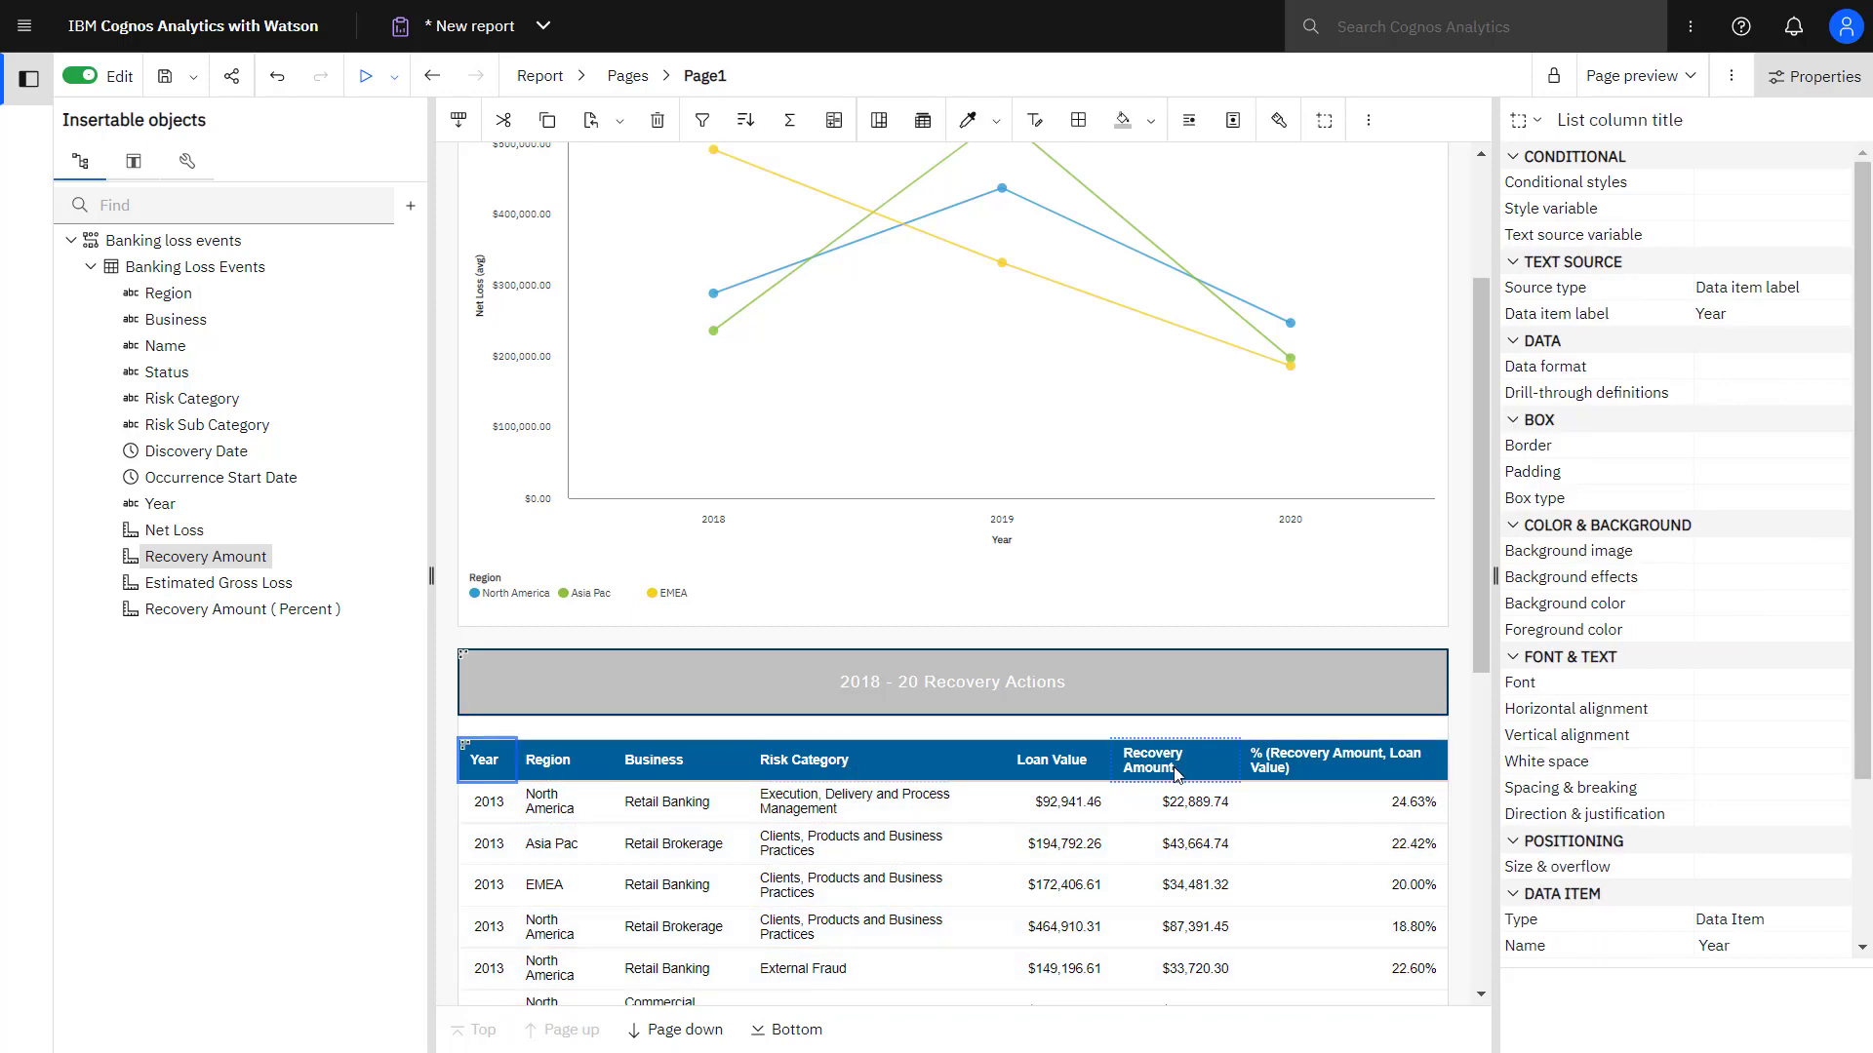
pyautogui.keyDown('shift'); pyautogui.click(1411, 768); pyautogui.keyUp('shift')
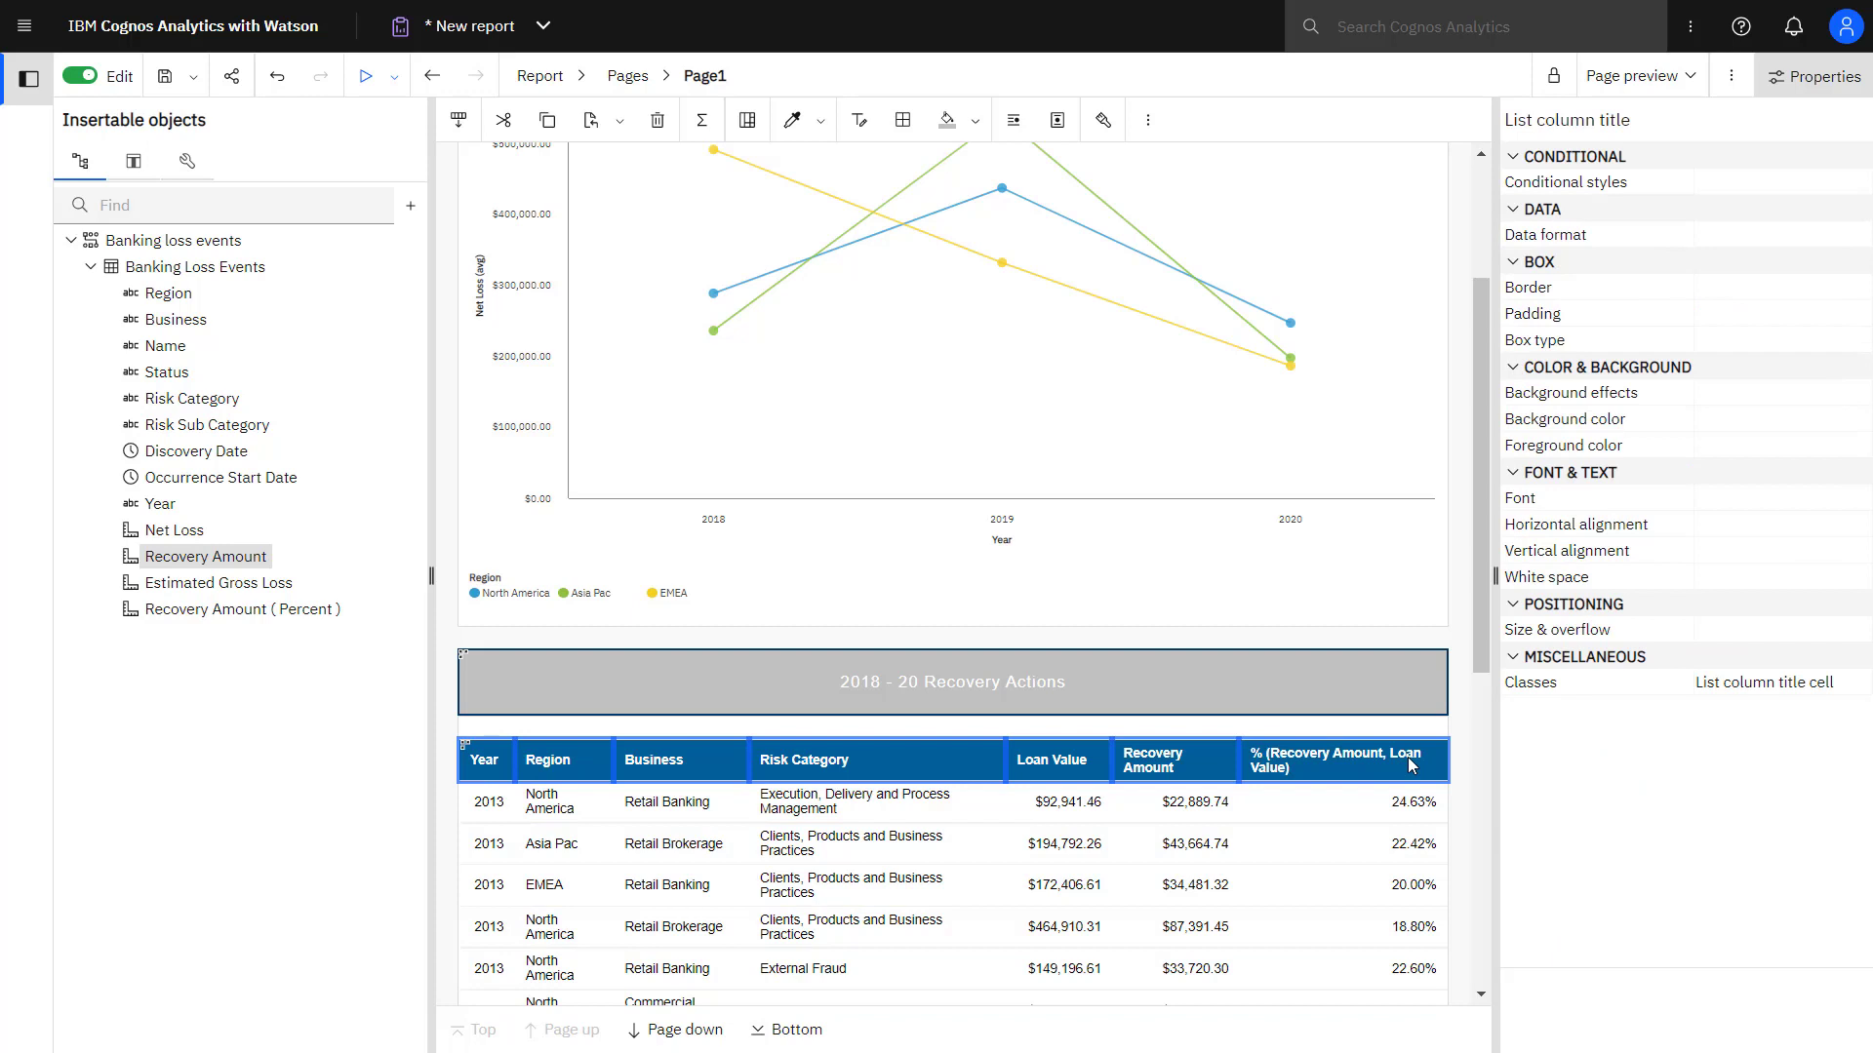
pyautogui.click(903, 120)
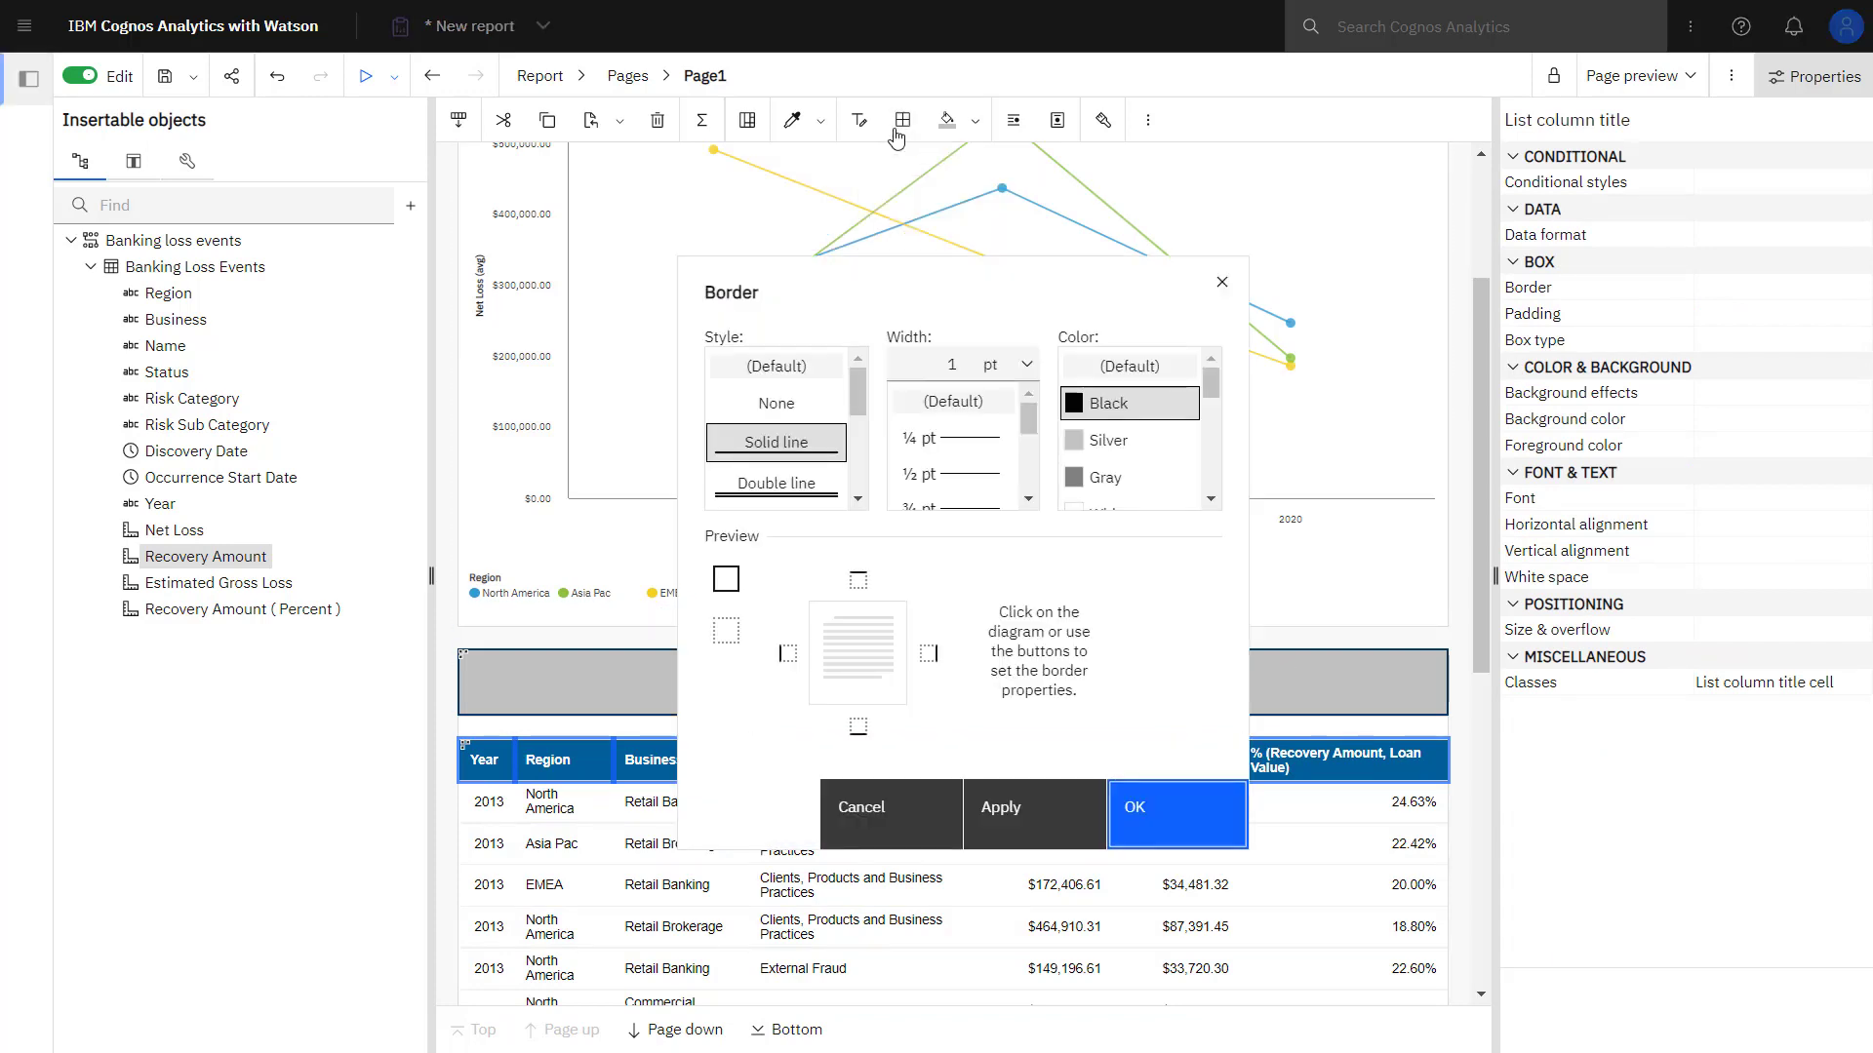
pyautogui.click(777, 483)
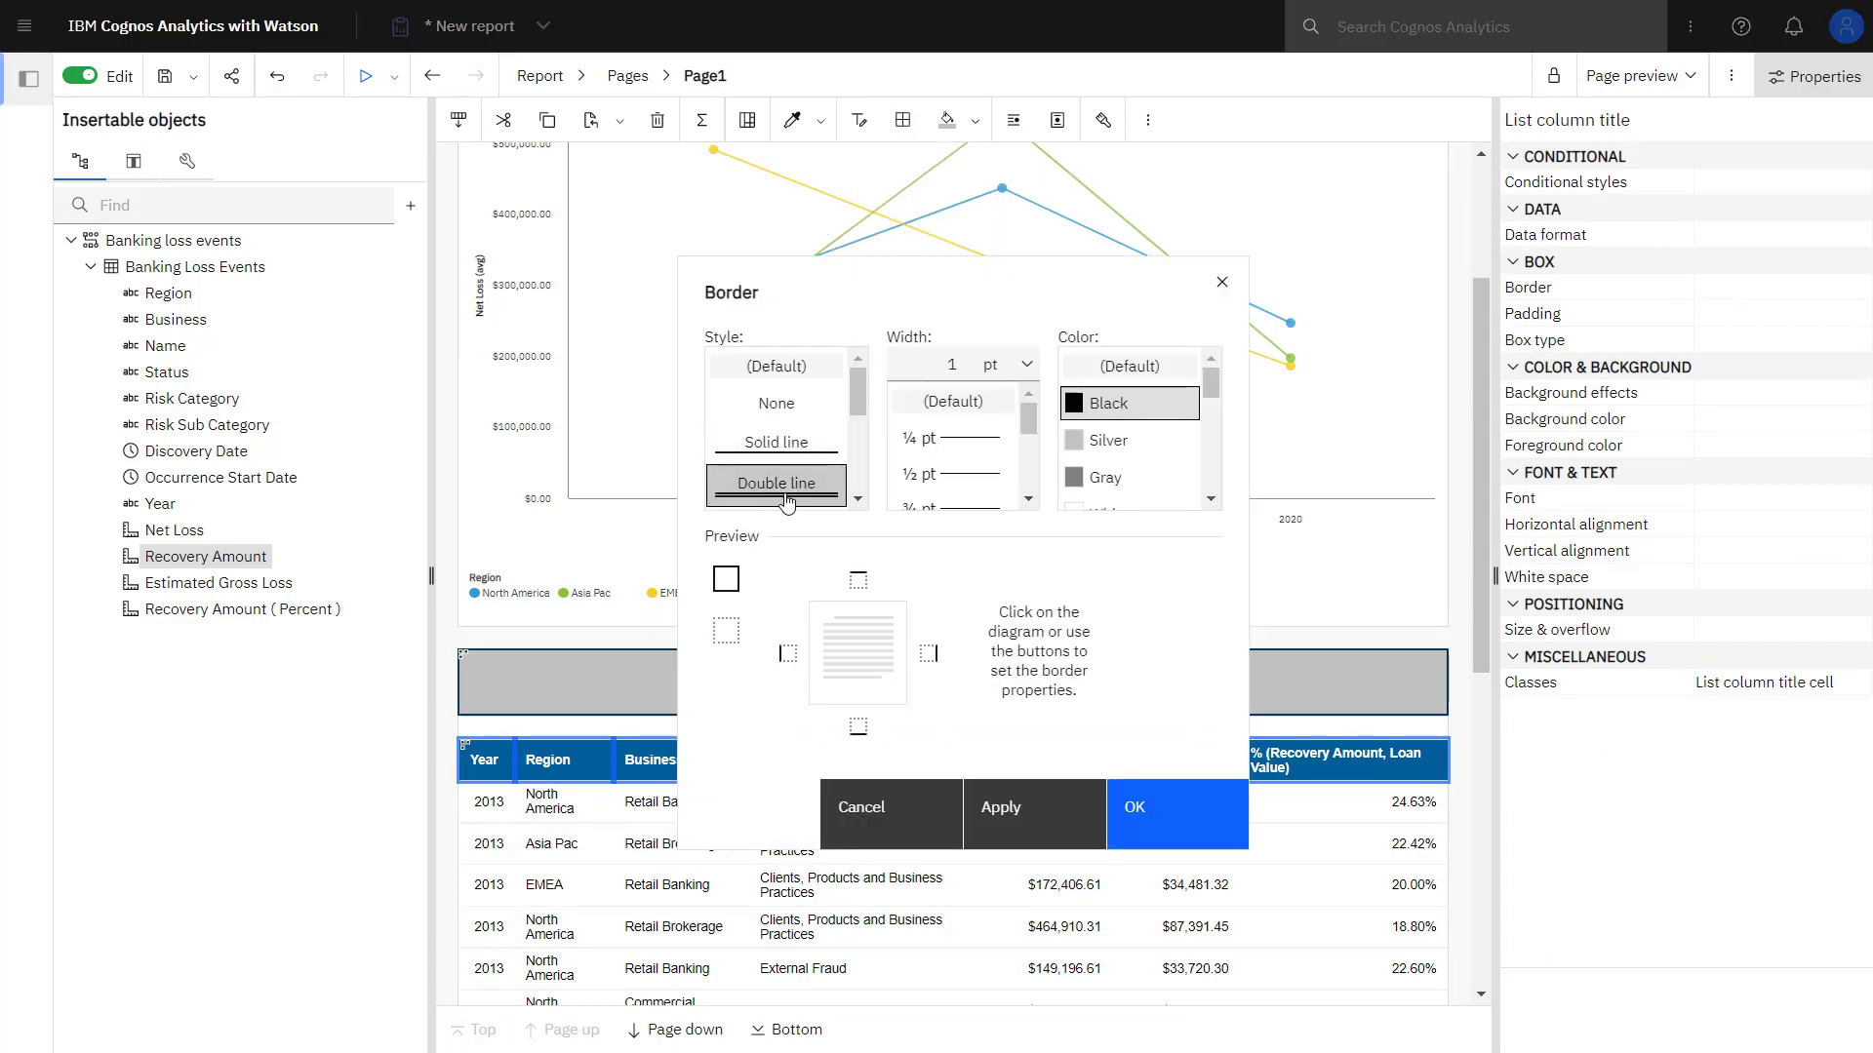
pyautogui.moveTo(1029, 421); pyautogui.dragTo(1029, 475)
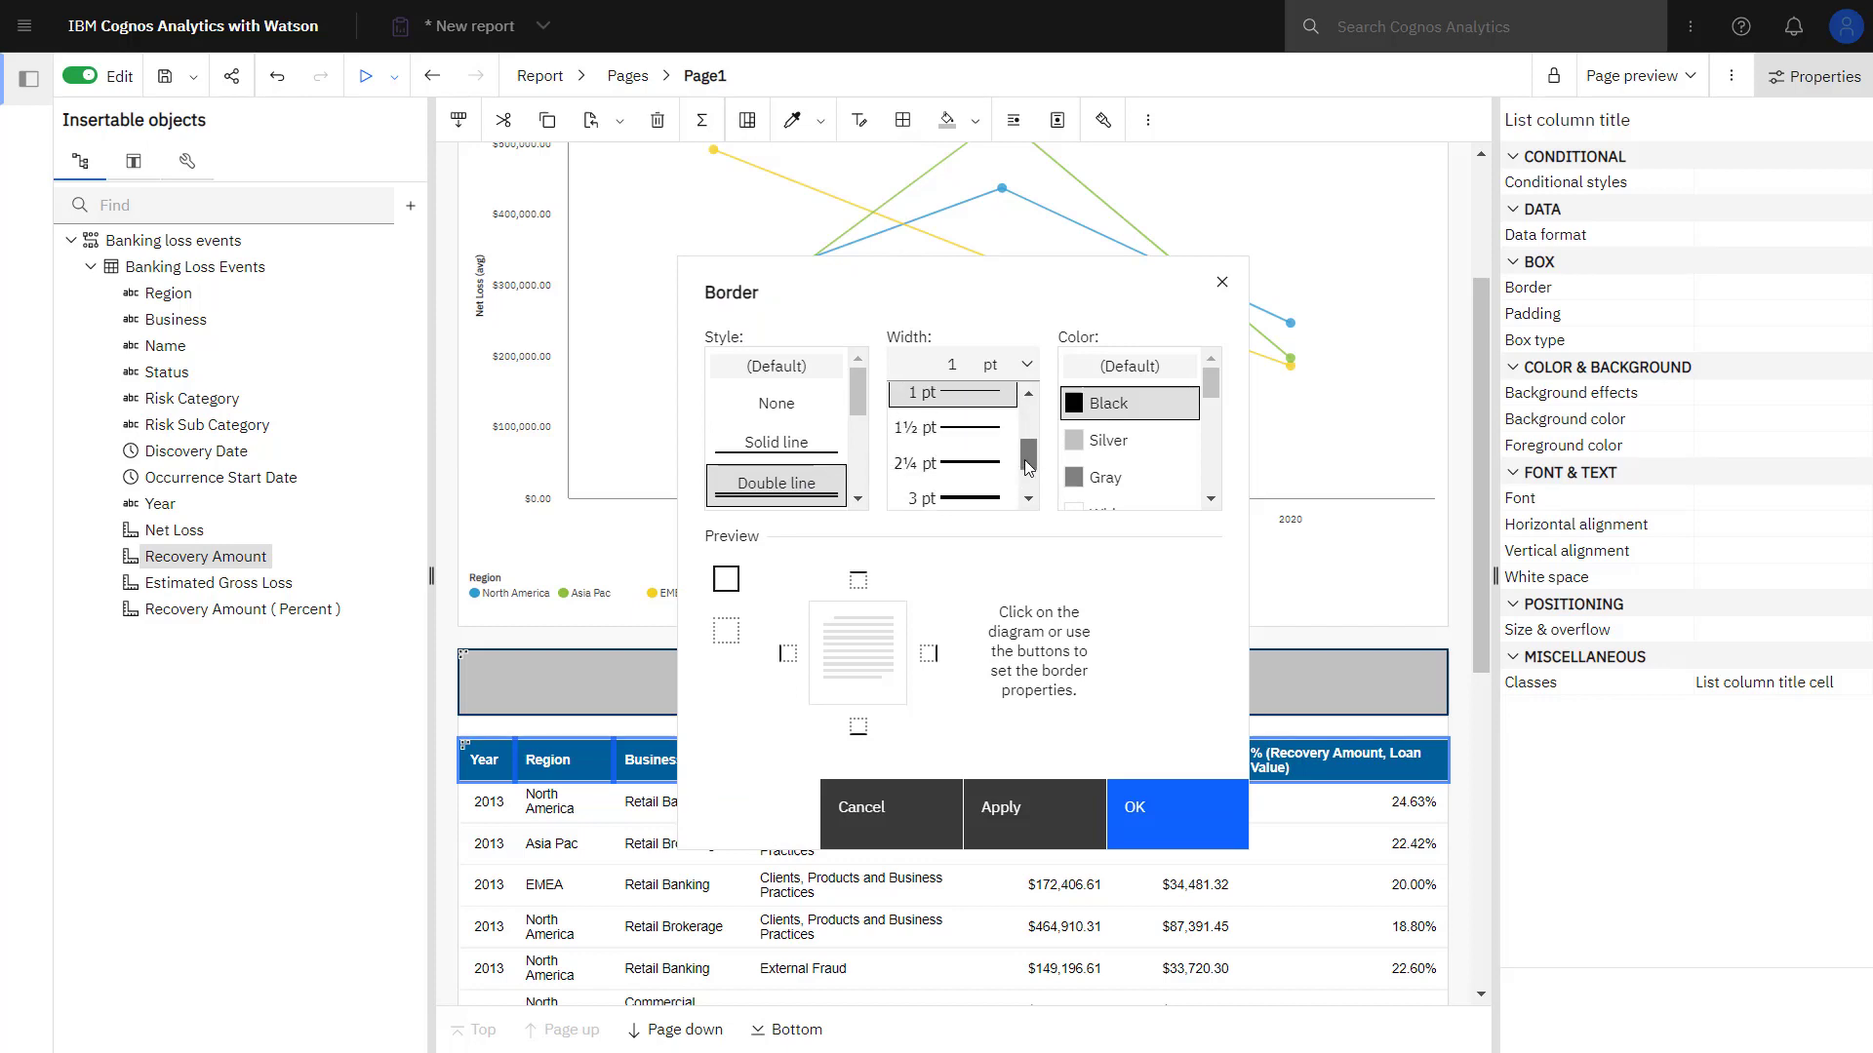
pyautogui.click(952, 429)
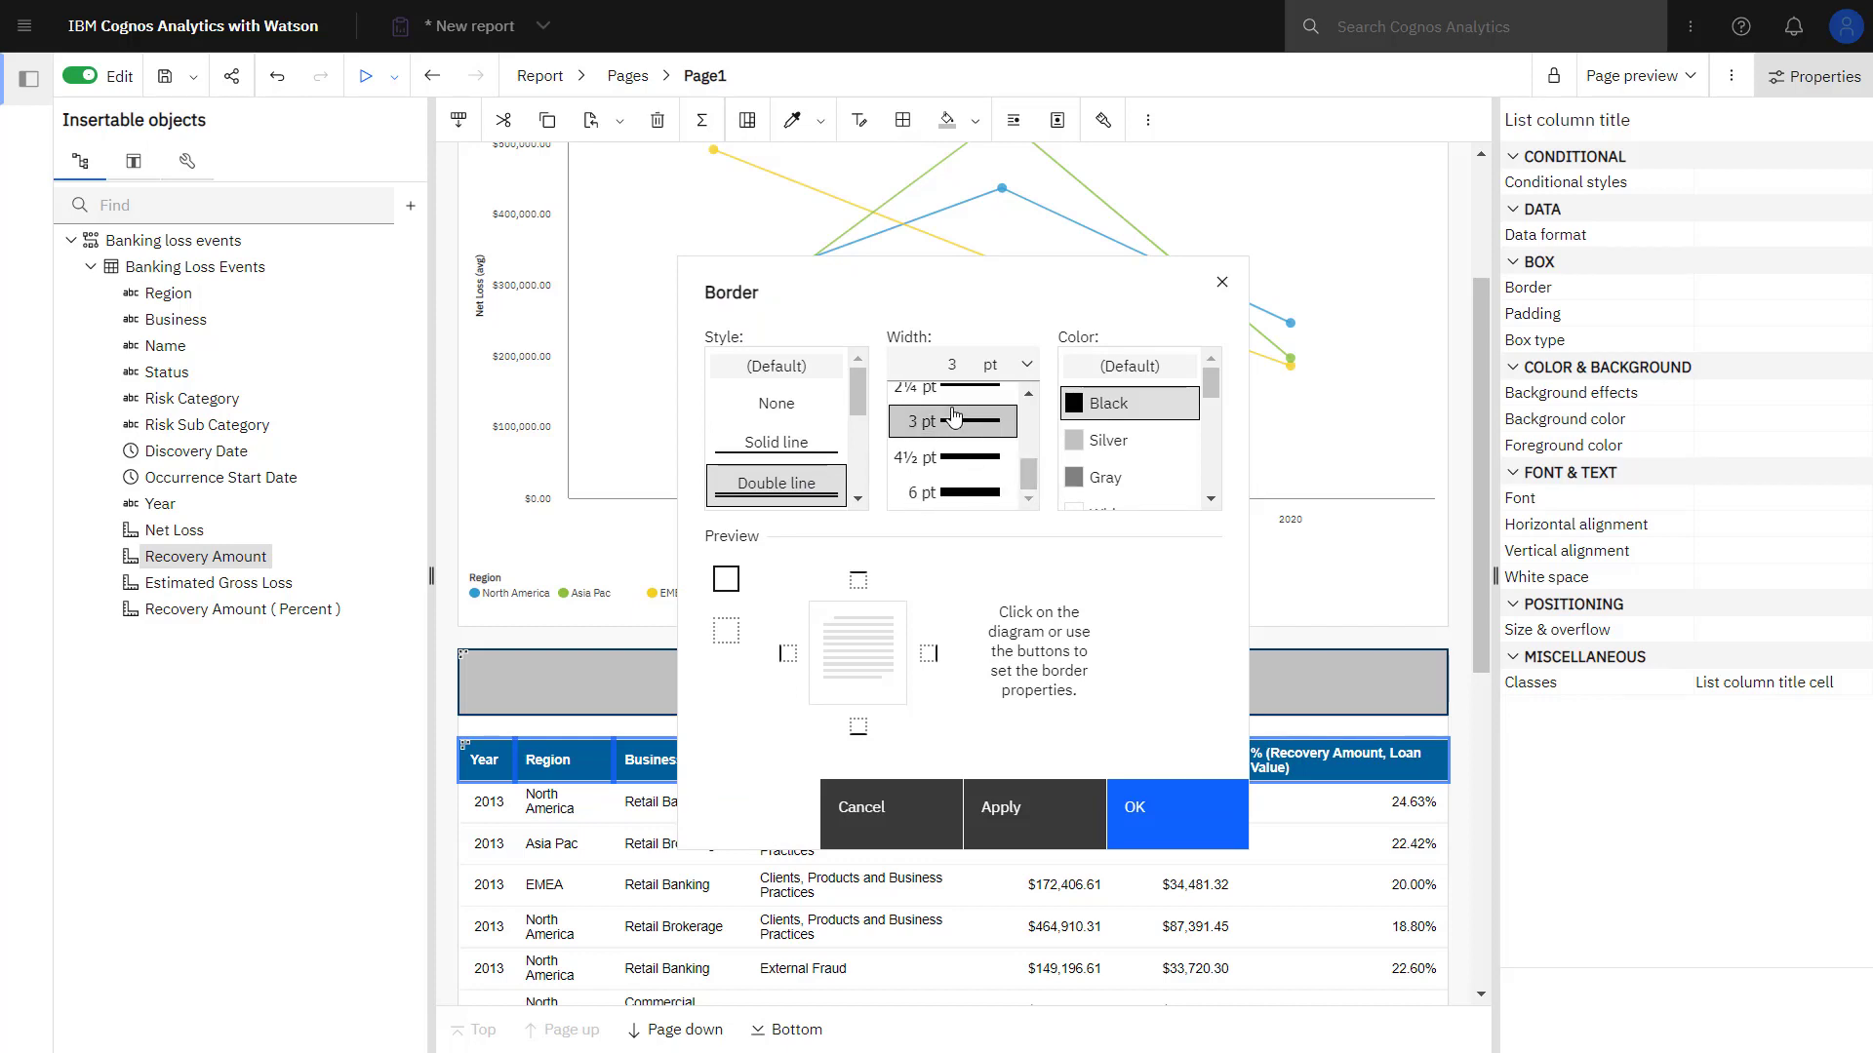
pyautogui.moveTo(1213, 384); pyautogui.dragTo(1215, 406)
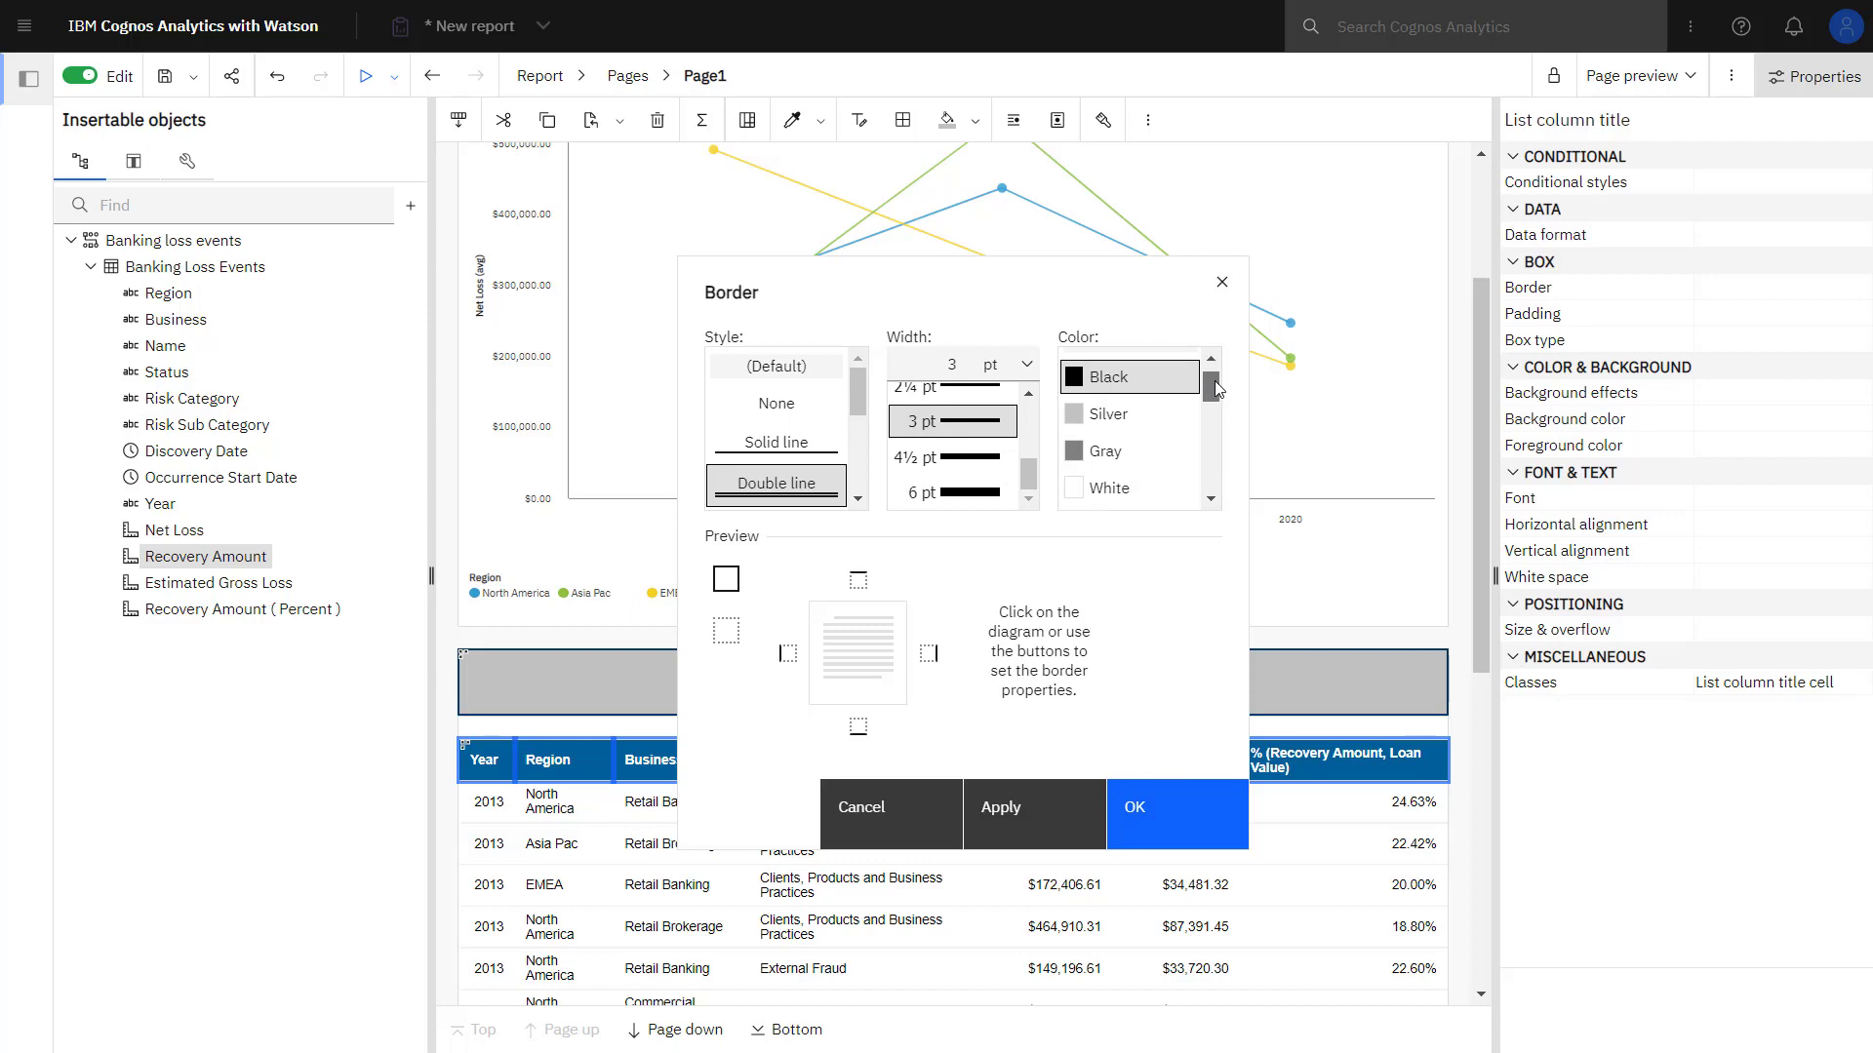
pyautogui.click(1113, 392)
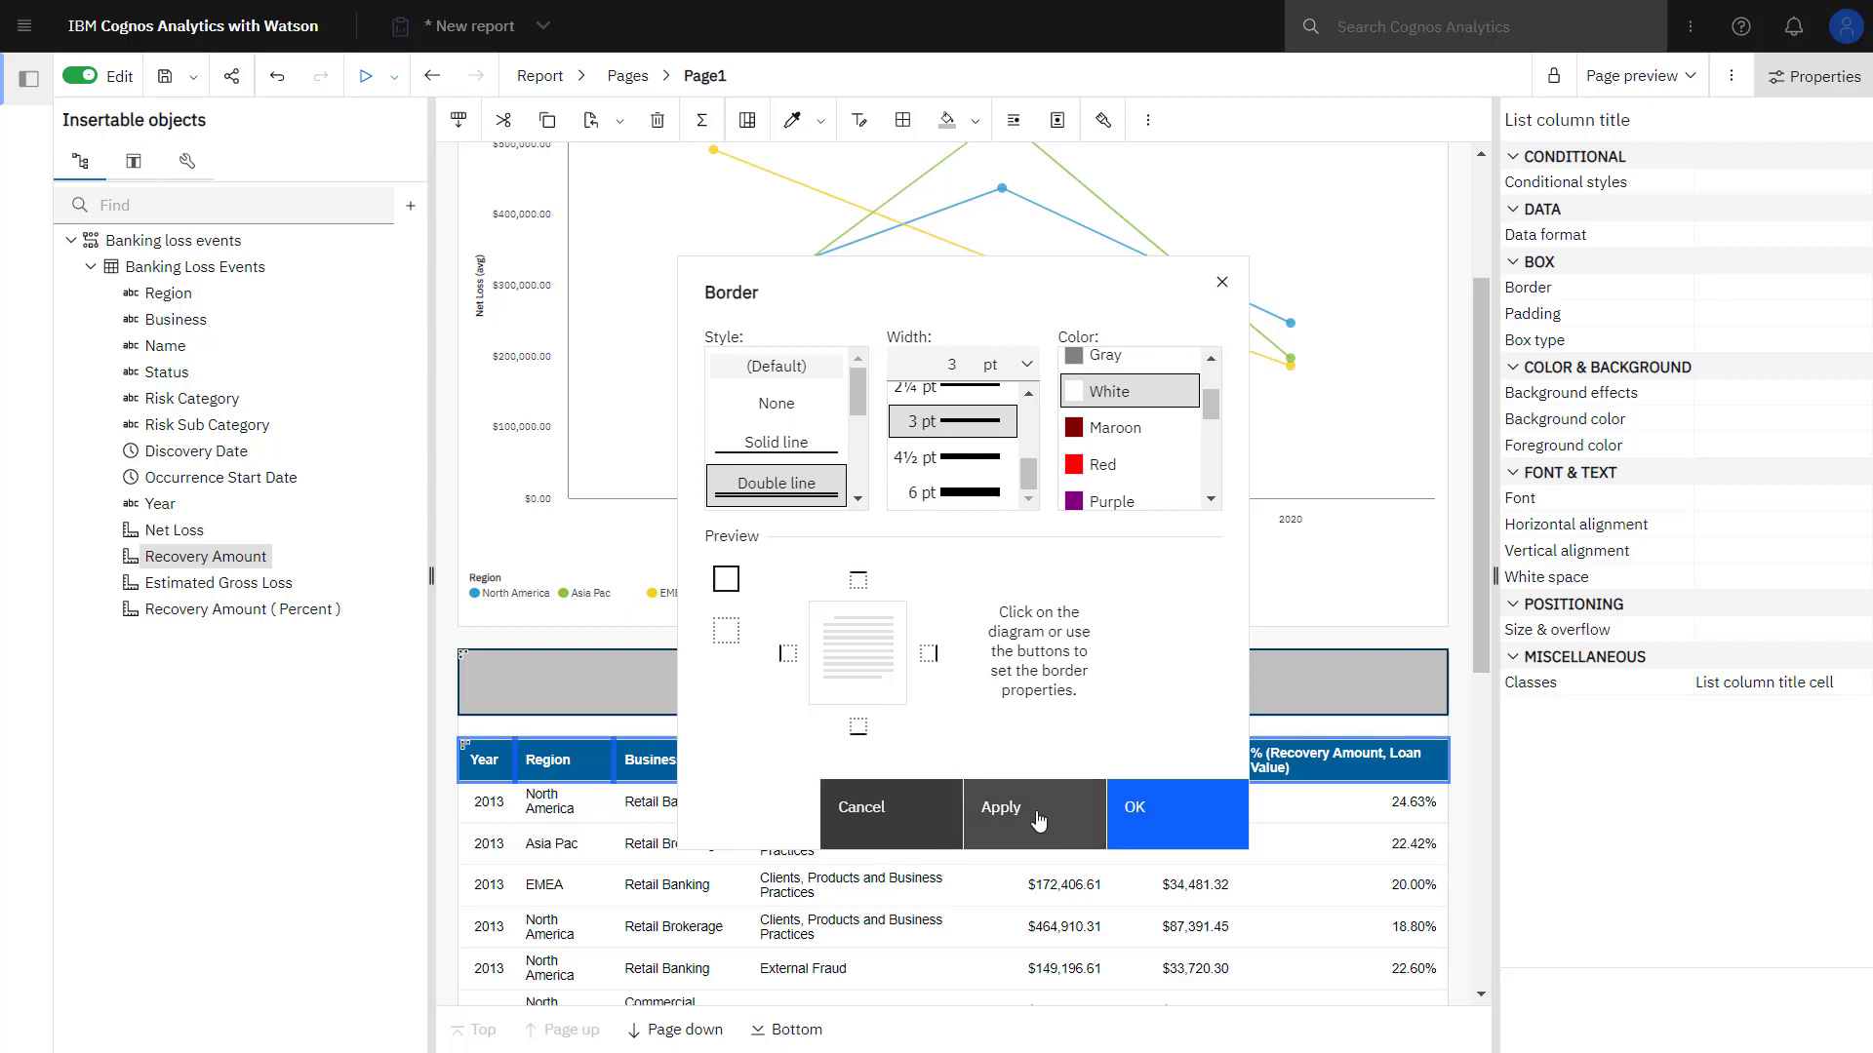
pyautogui.click(1001, 806)
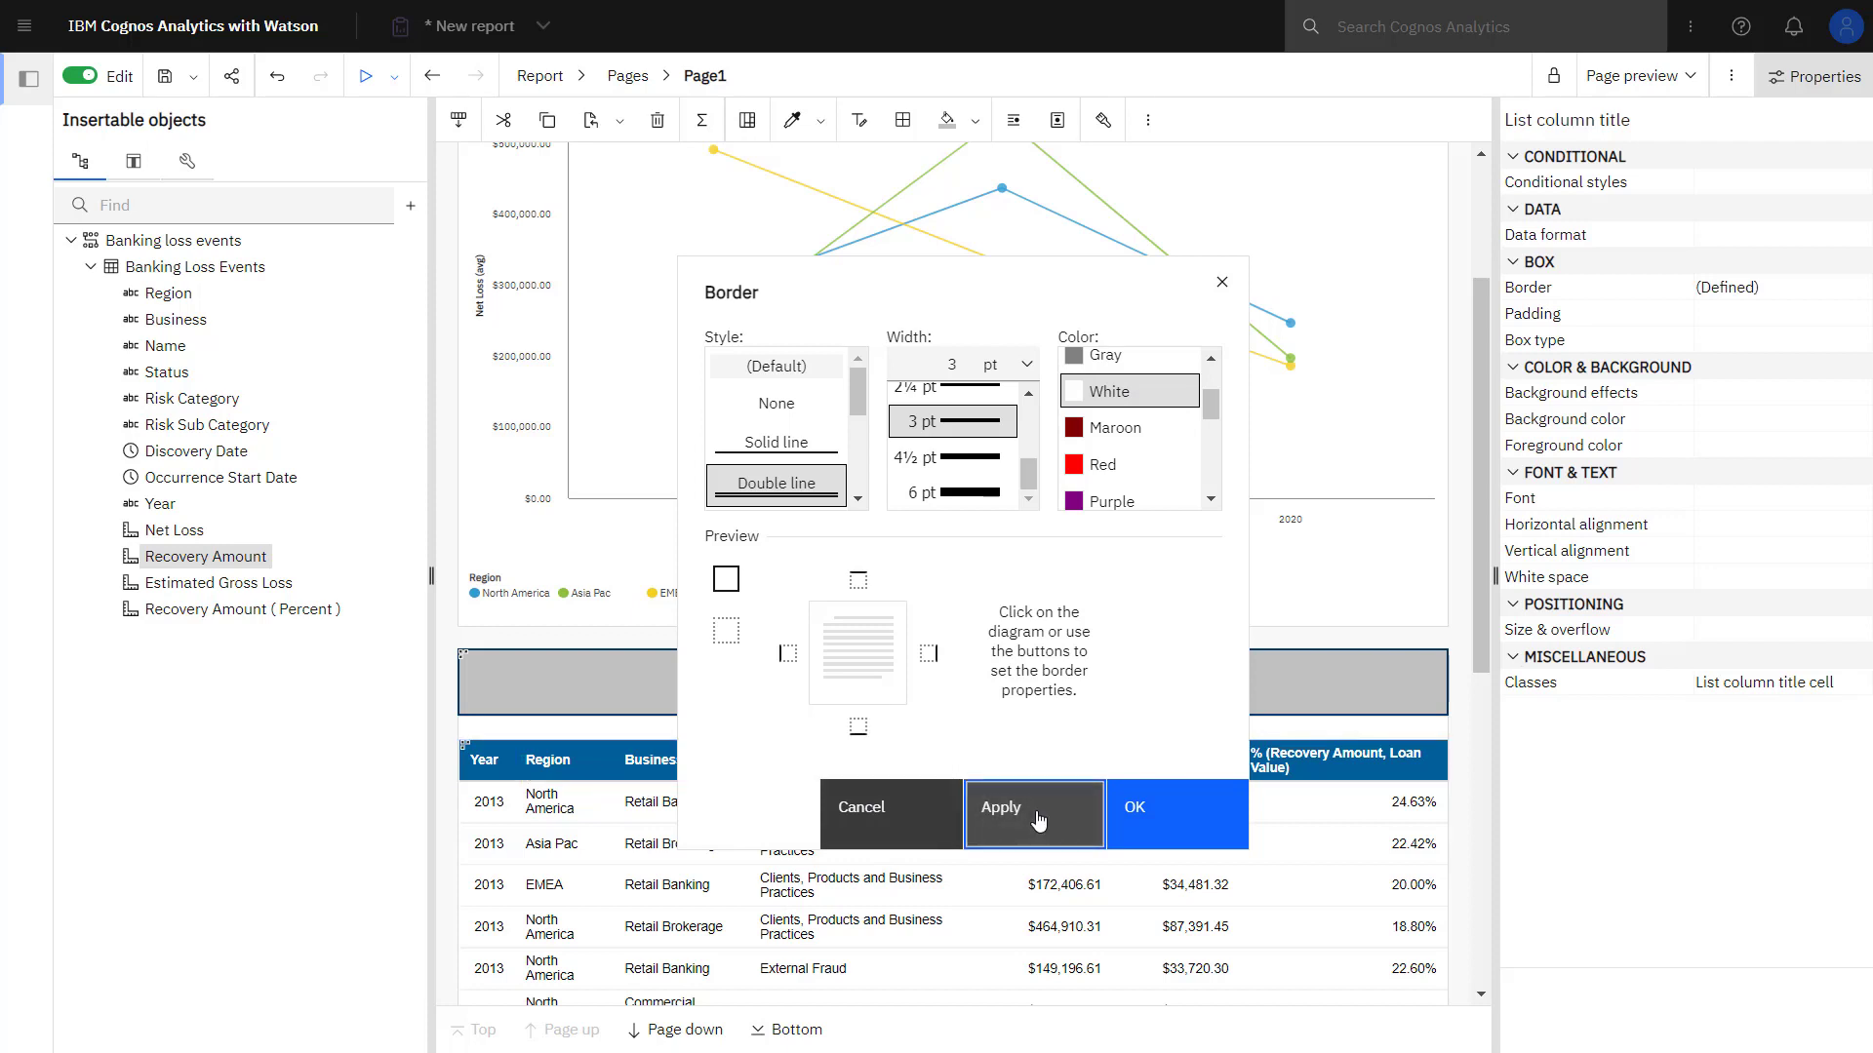
pyautogui.click(1179, 813)
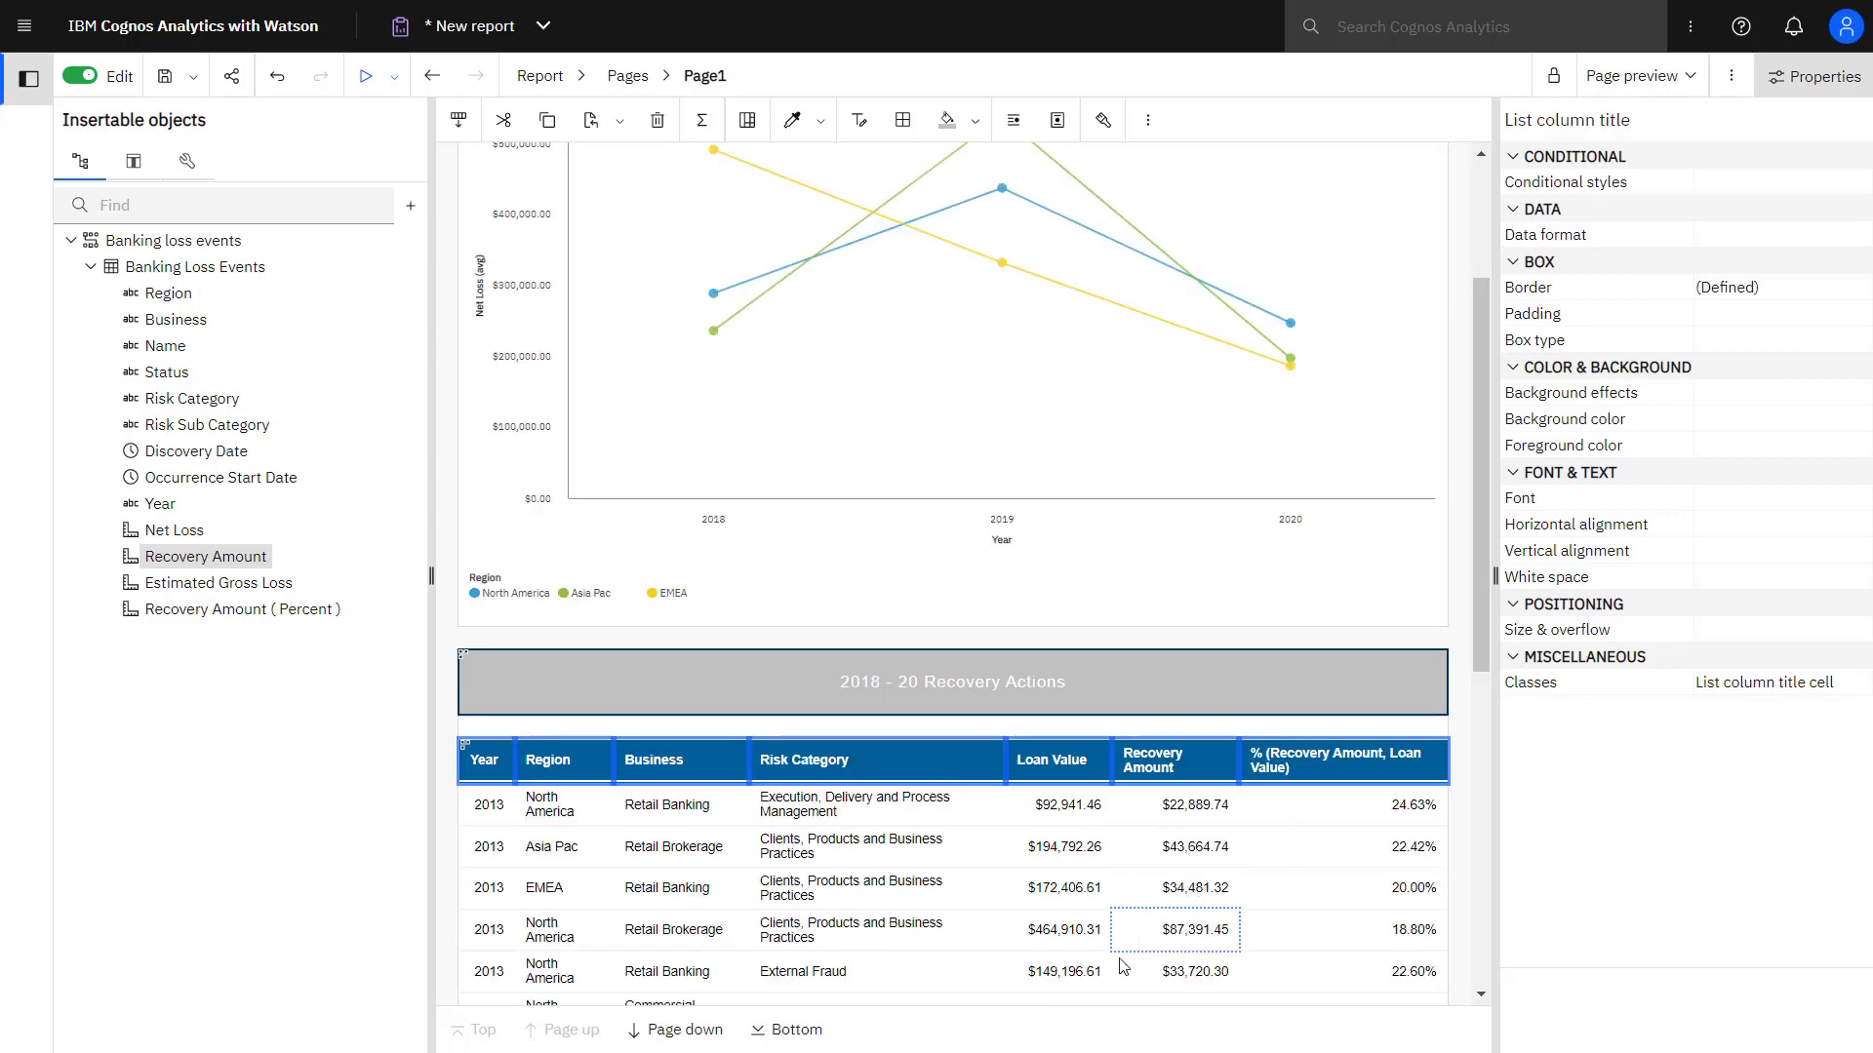
# Select the % (Recovery Amount, Loan Value) column and start a new conditional style for it.
pyautogui.click(951, 682)
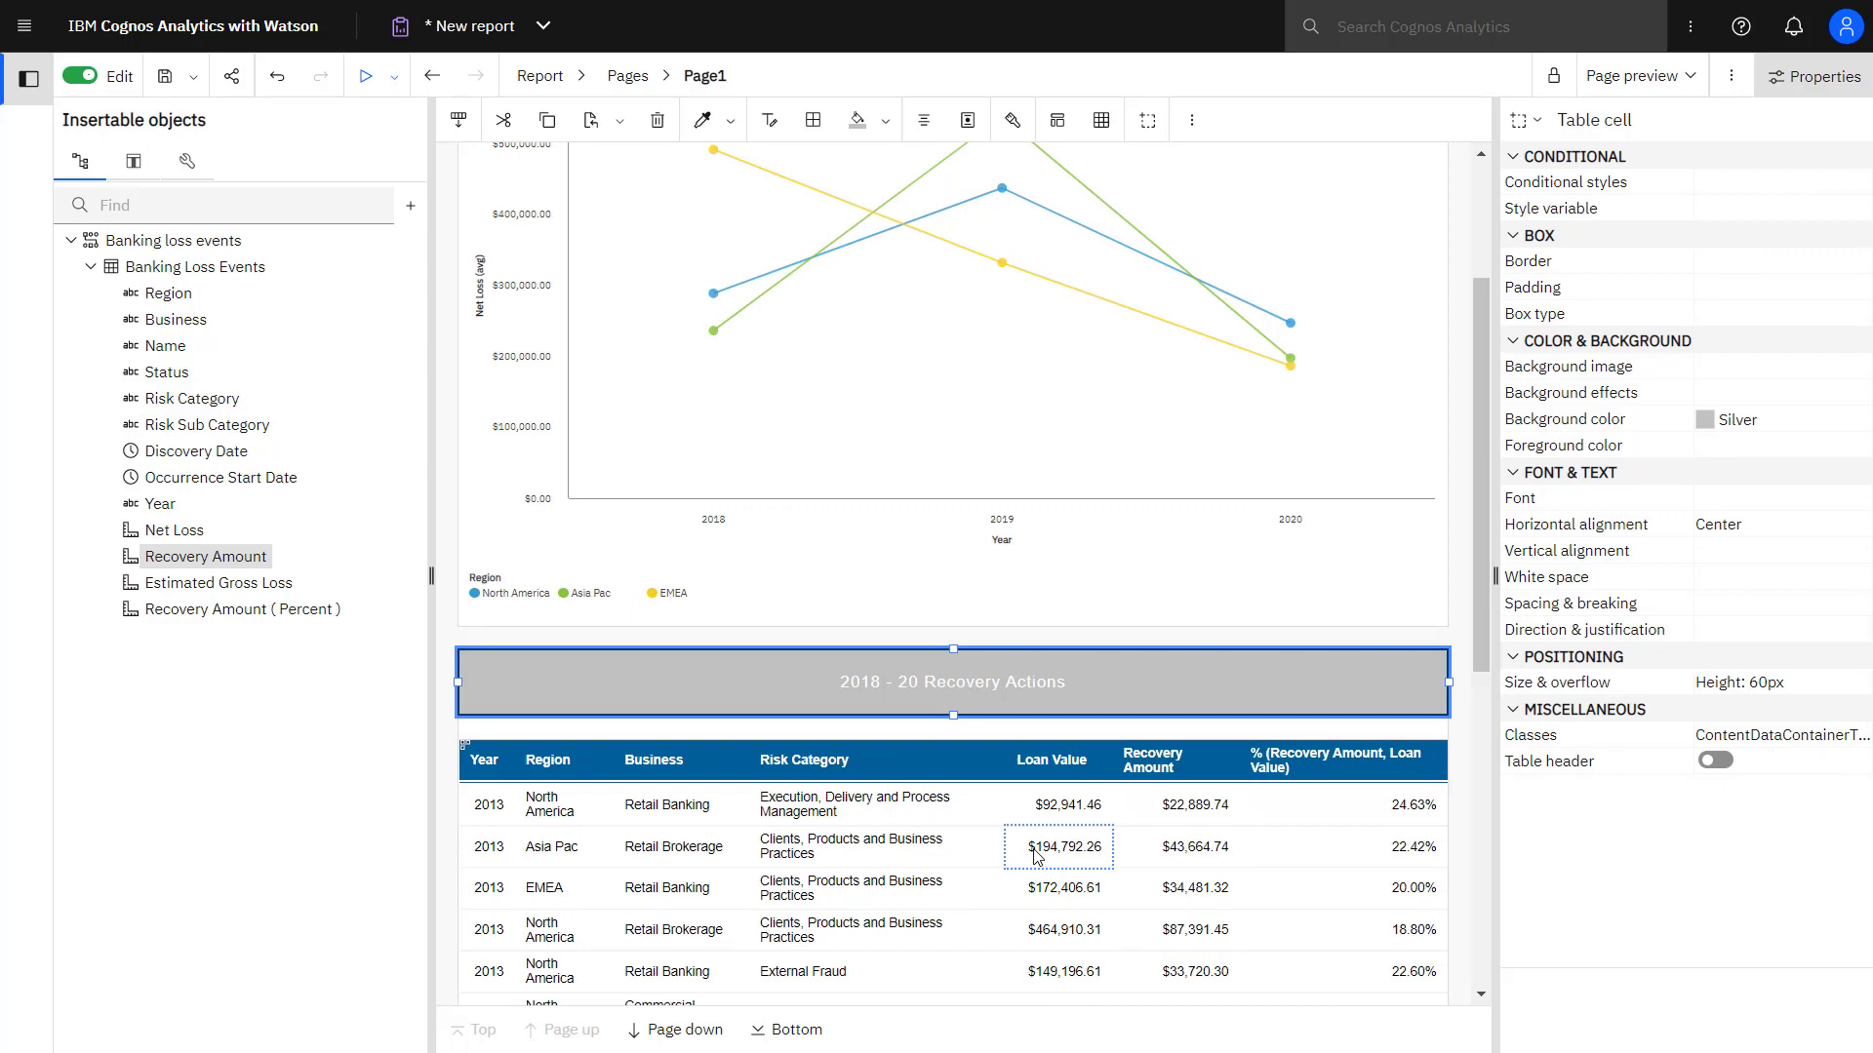
pyautogui.click(1374, 930)
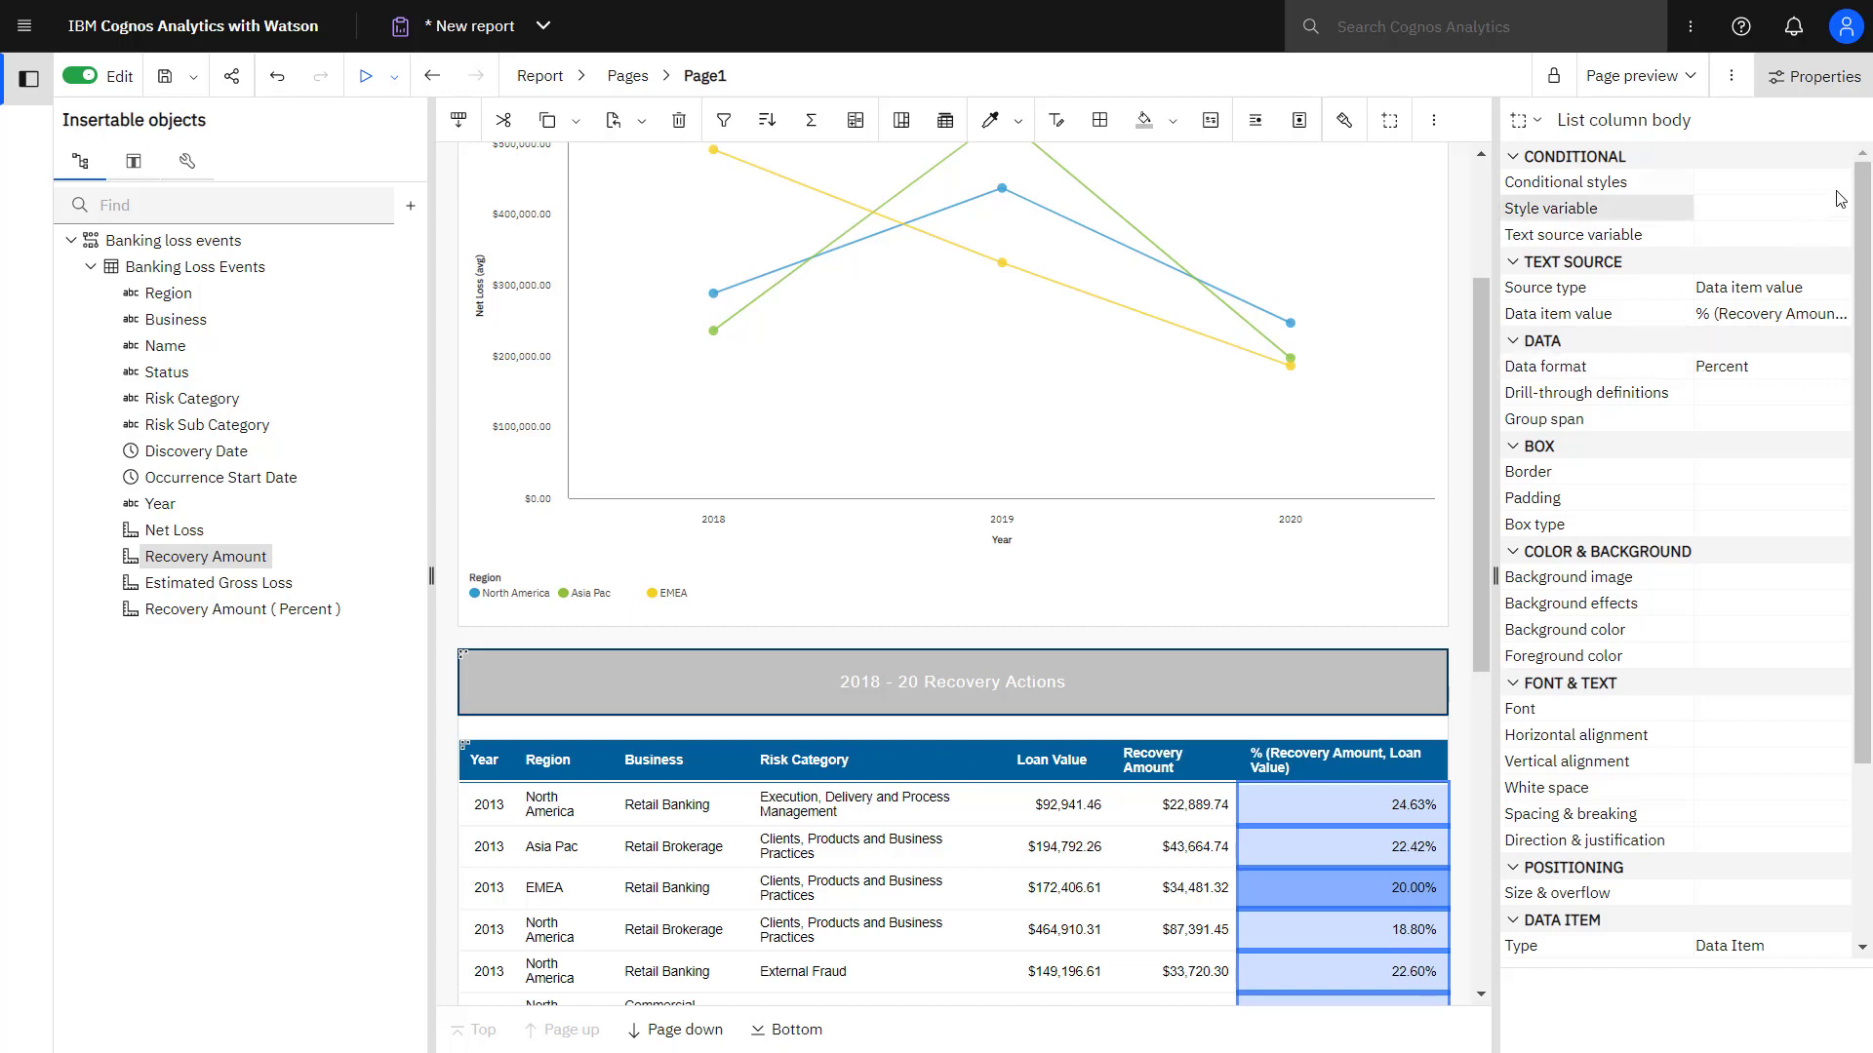
pyautogui.click(1594, 182)
pyautogui.click(1834, 184)
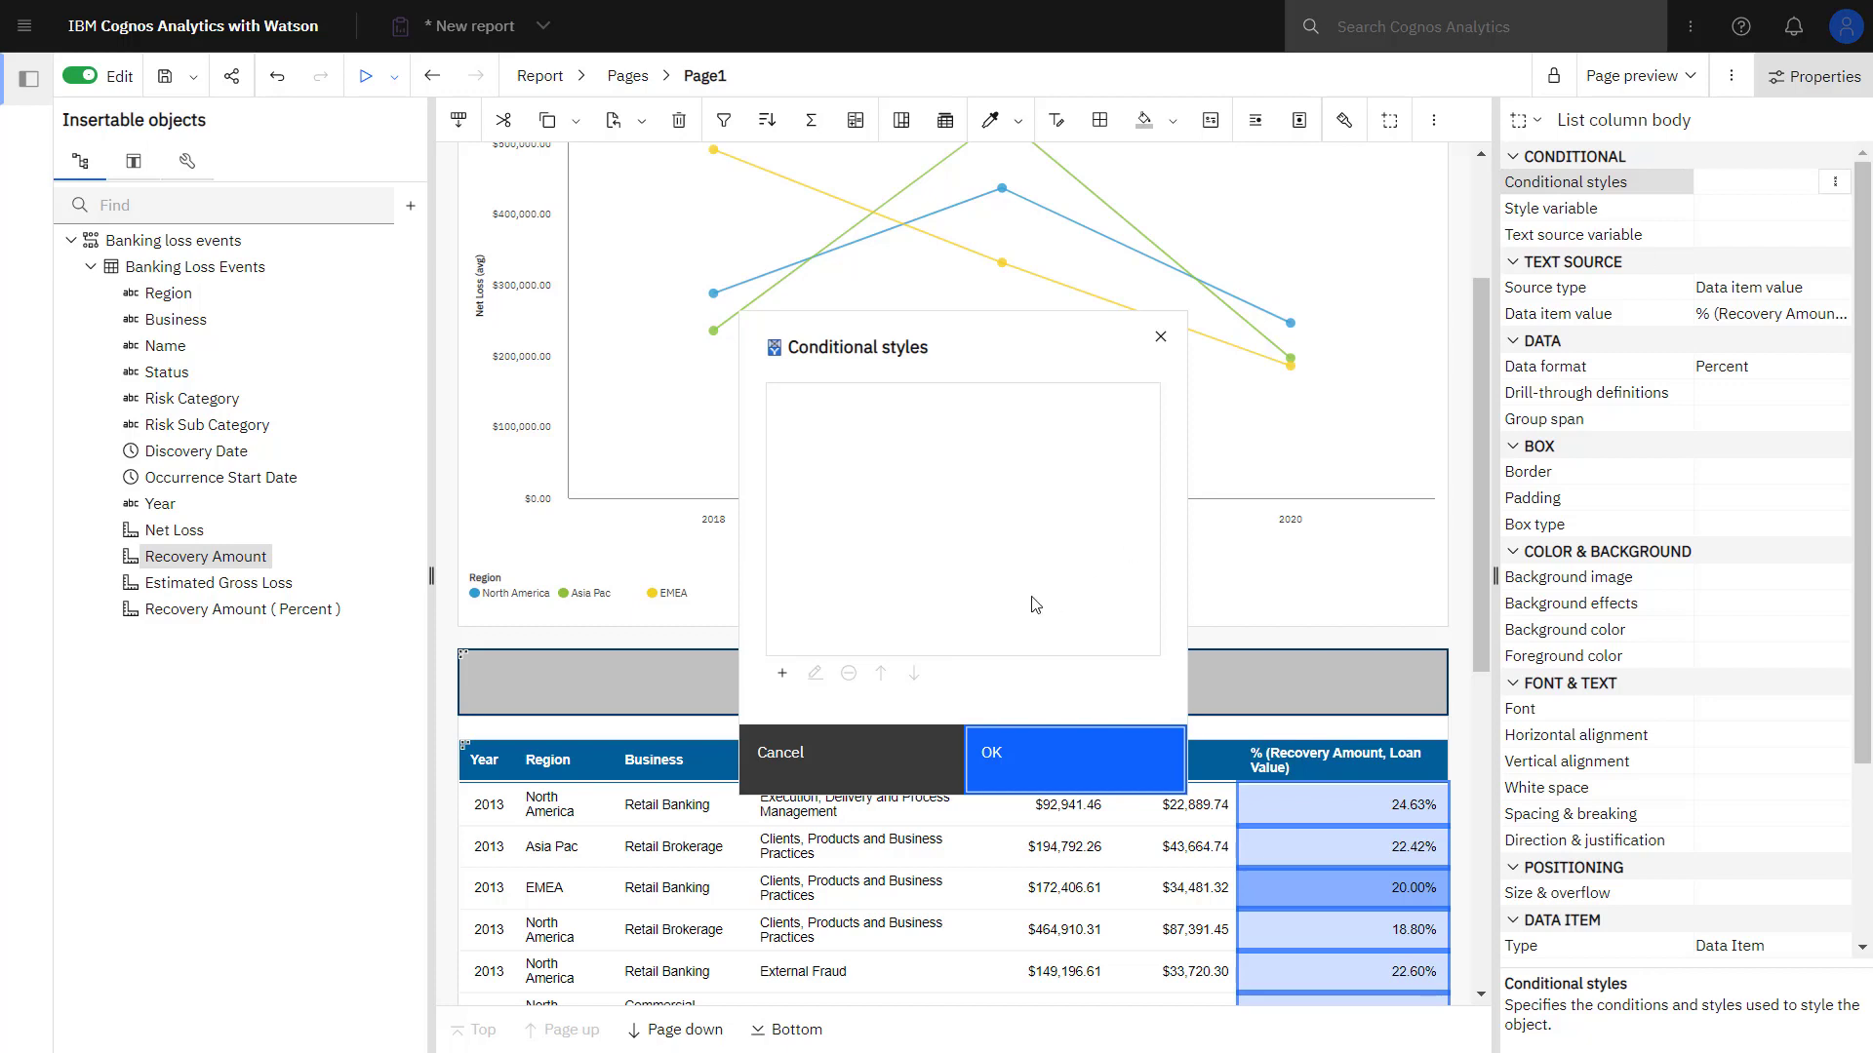
pyautogui.click(781, 673)
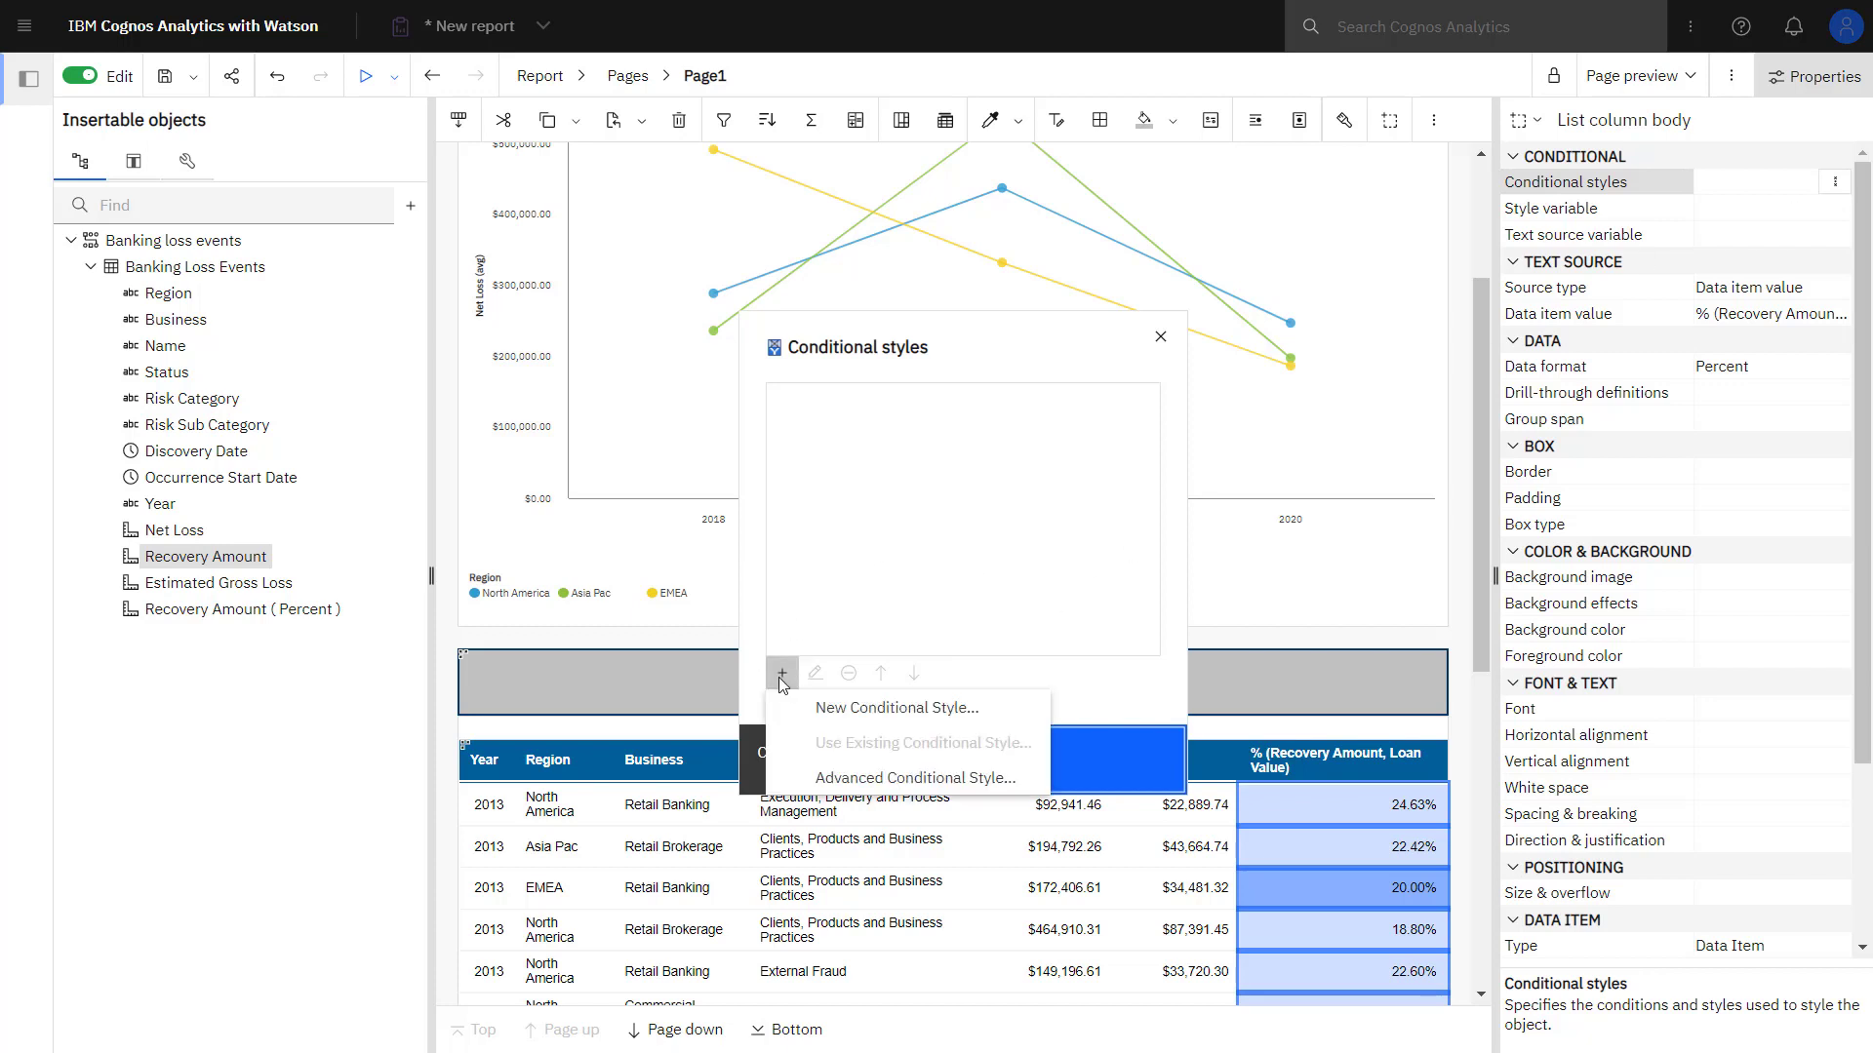
pyautogui.click(828, 711)
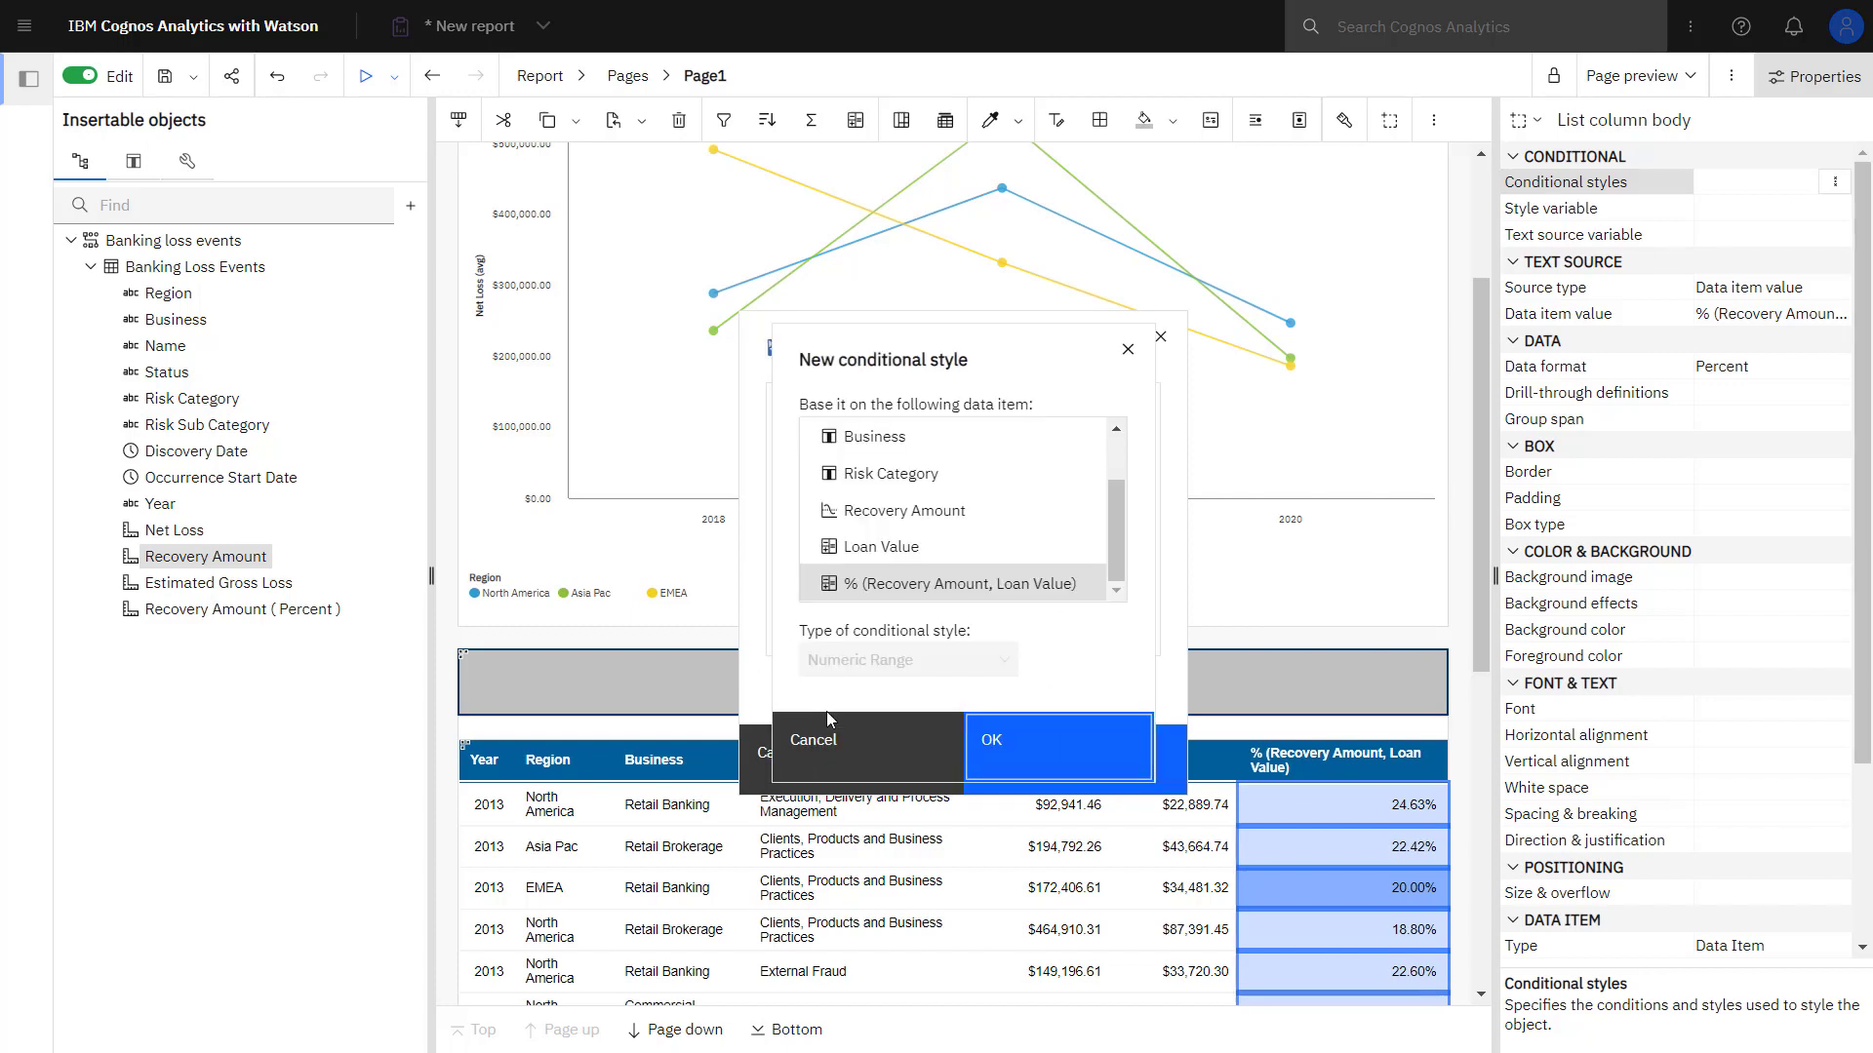
# Base the numeric-range style on the percentage values, with 0.15 as a threshold in the lower range.
pyautogui.click(1064, 740)
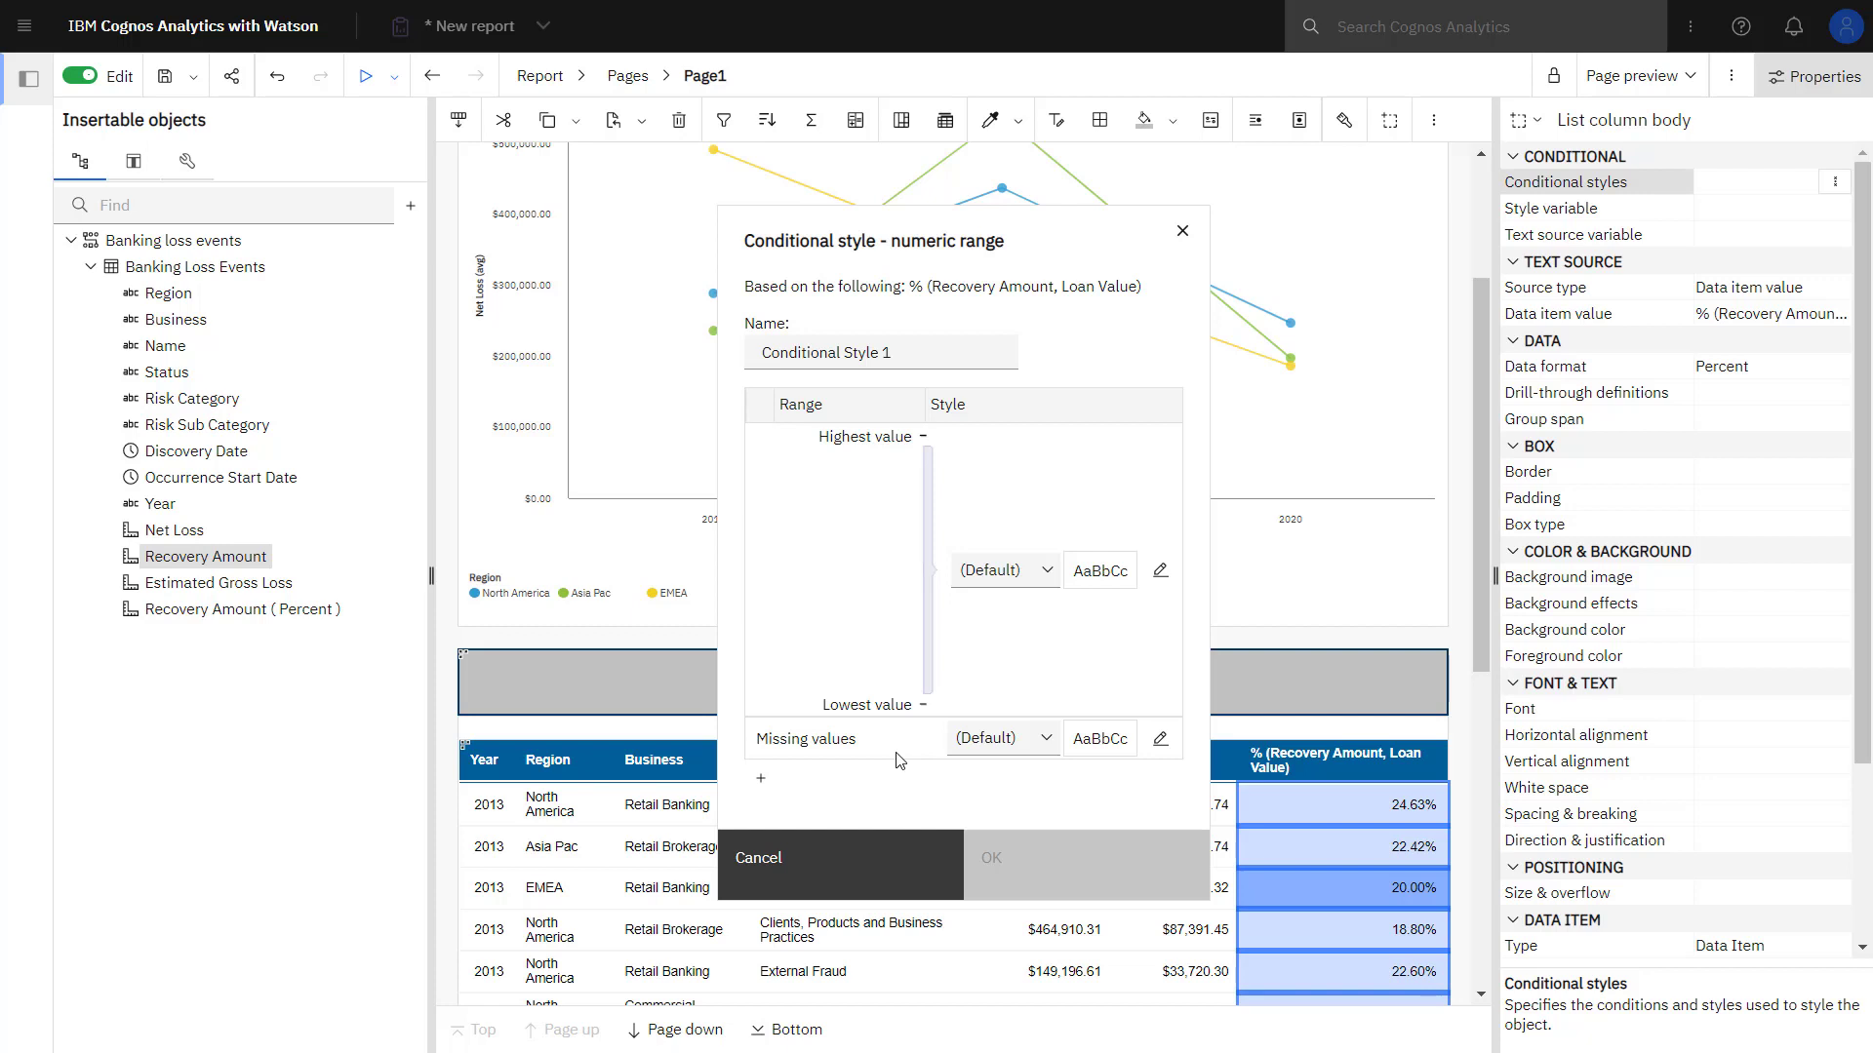
pyautogui.click(761, 778)
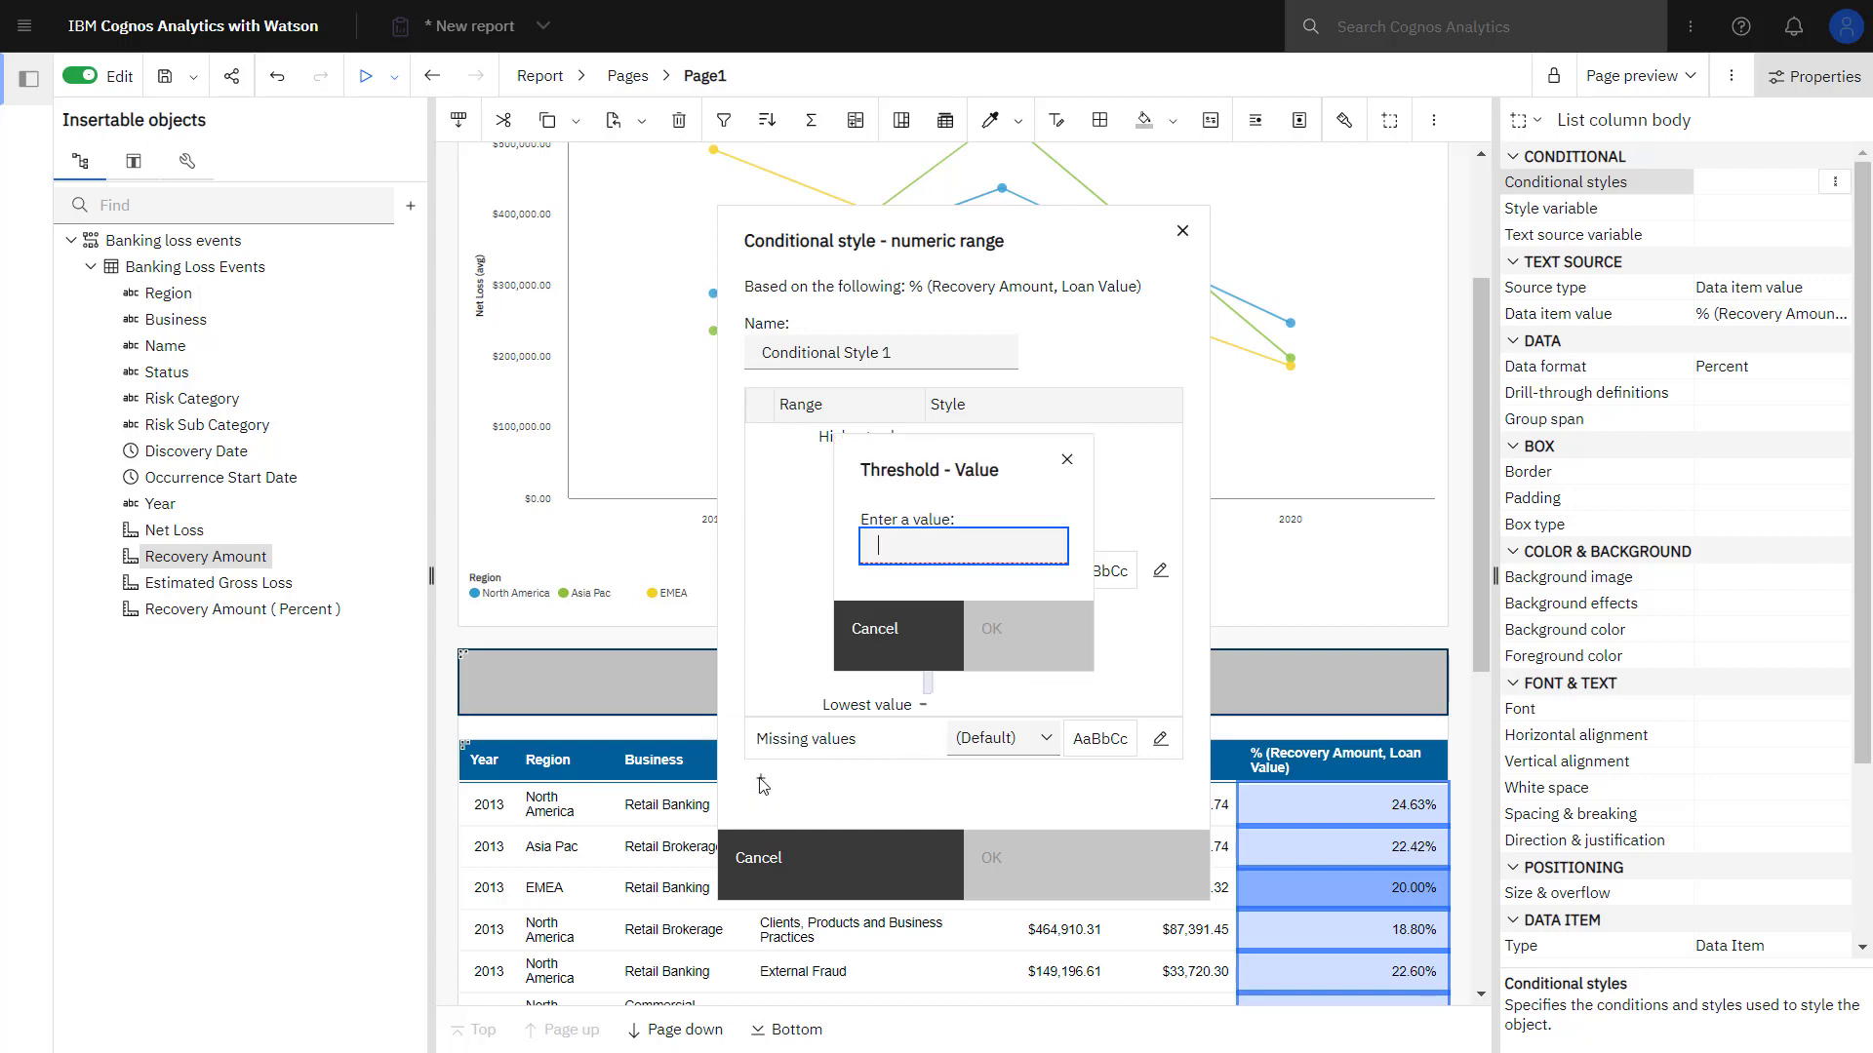
pyautogui.write('.15')
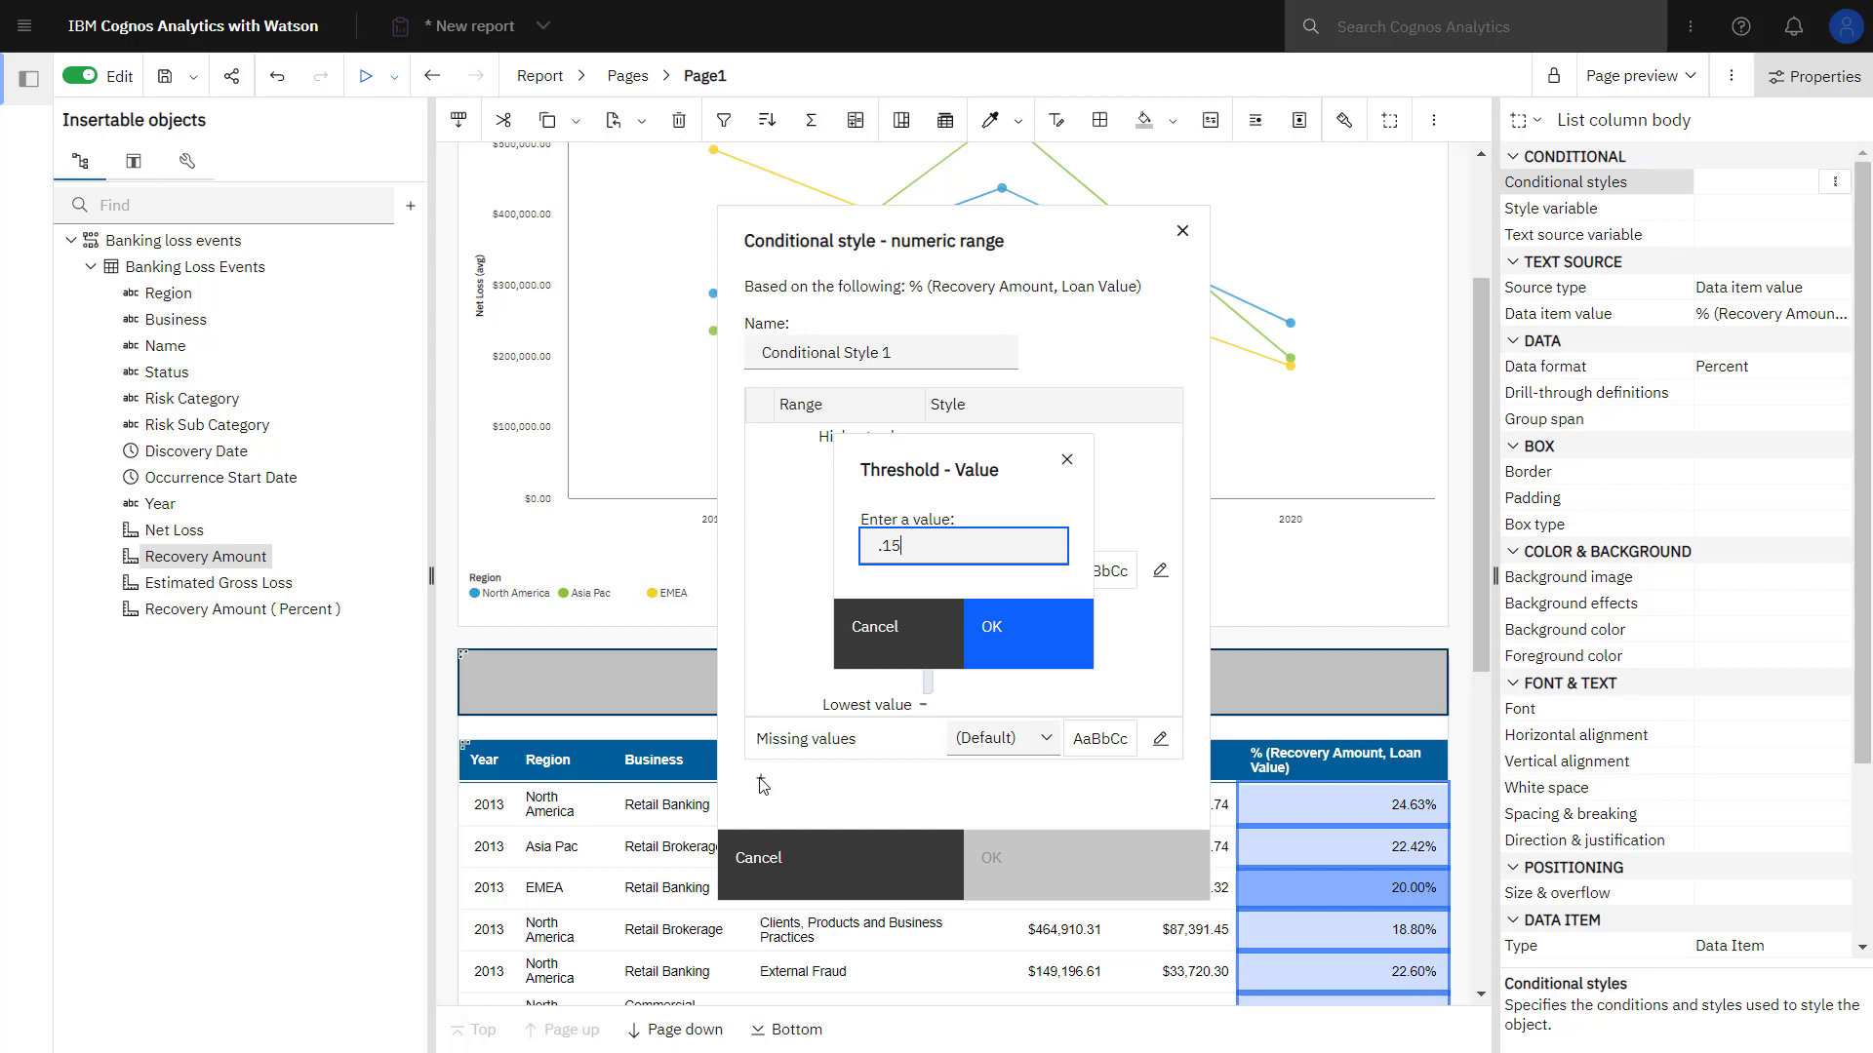
pyautogui.click(994, 632)
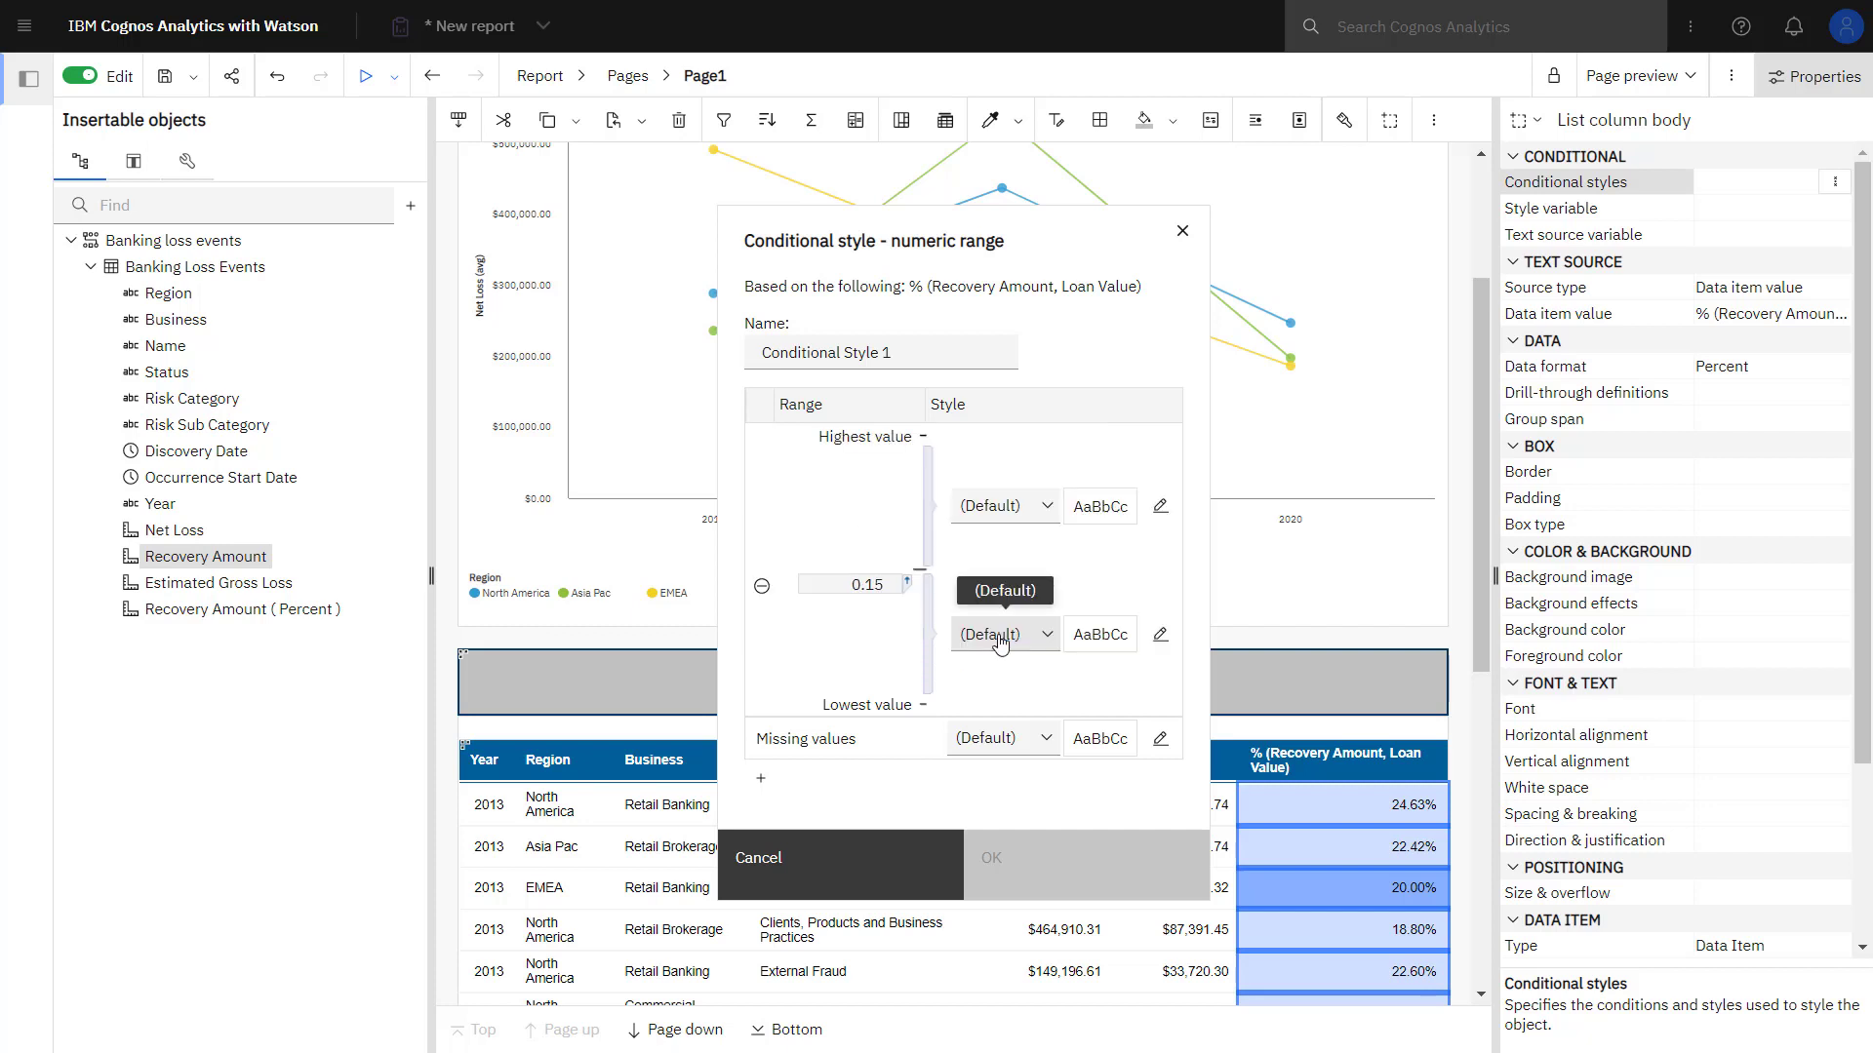
pyautogui.click(906, 582)
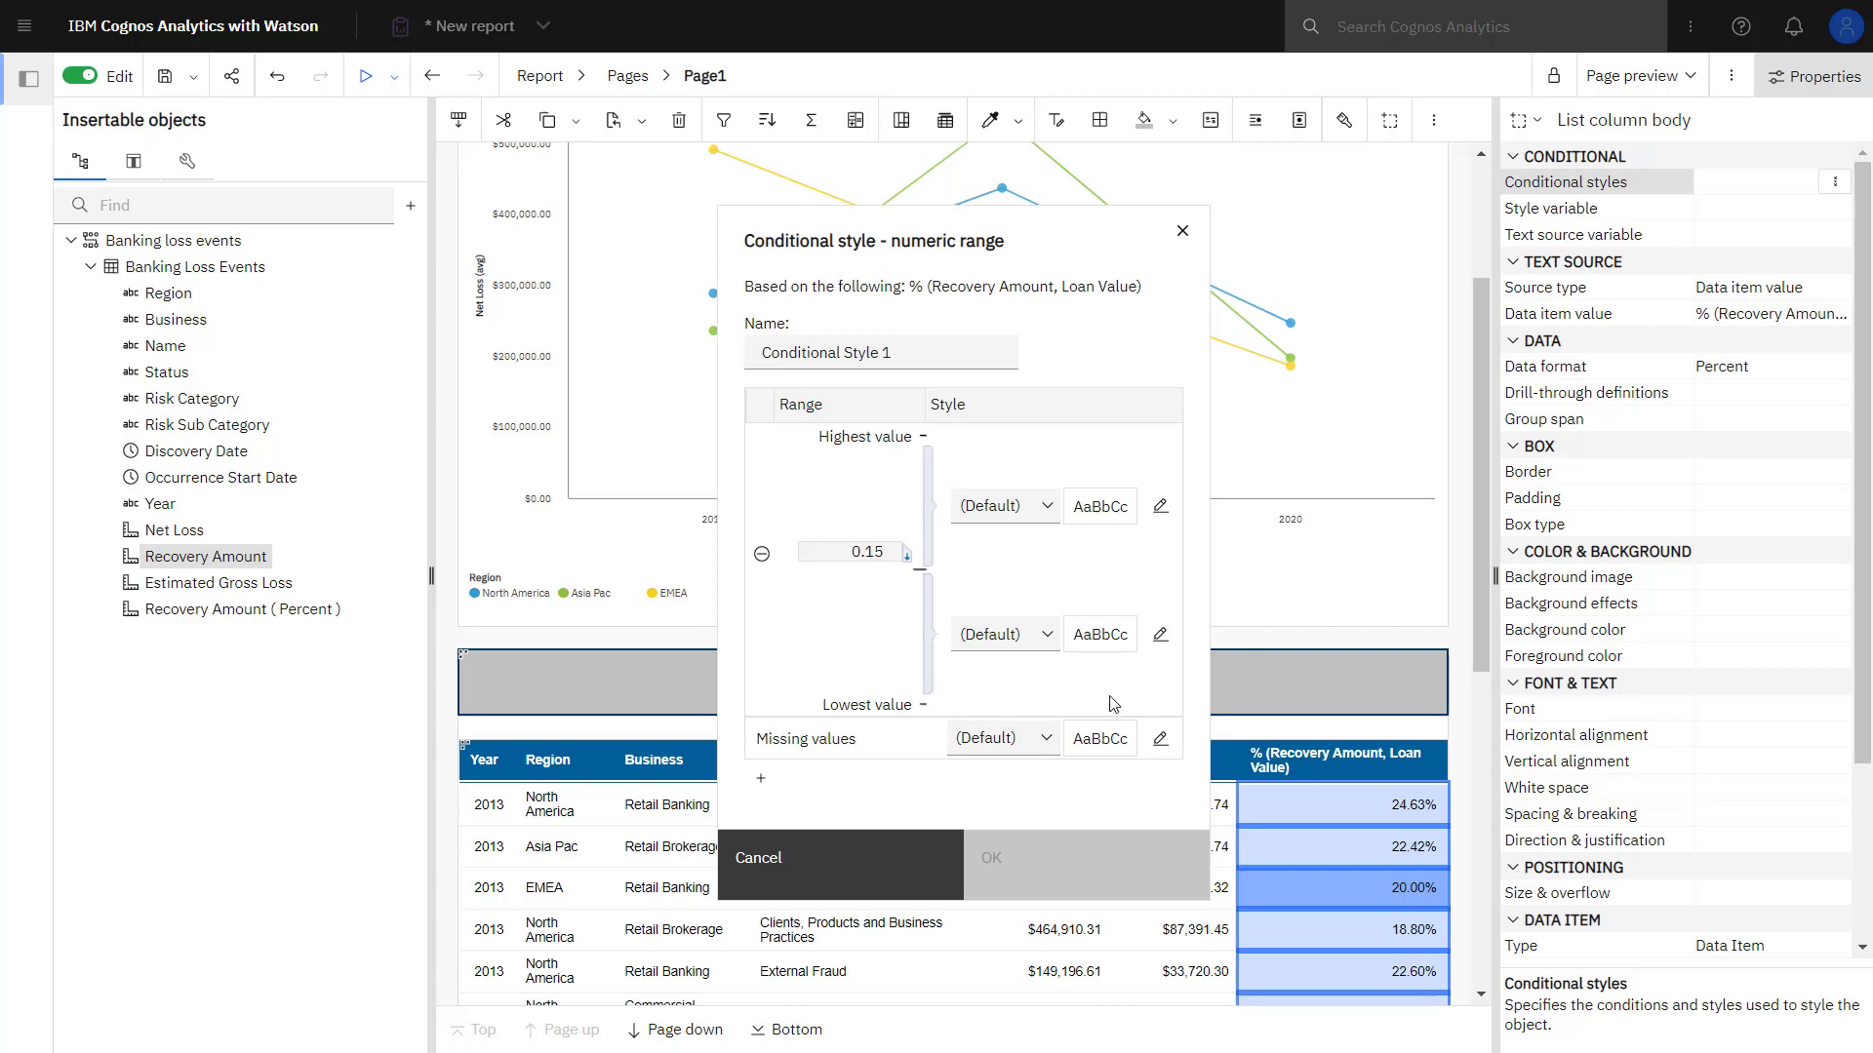
# Give the range up to 0.15 a red background.
pyautogui.click(1160, 633)
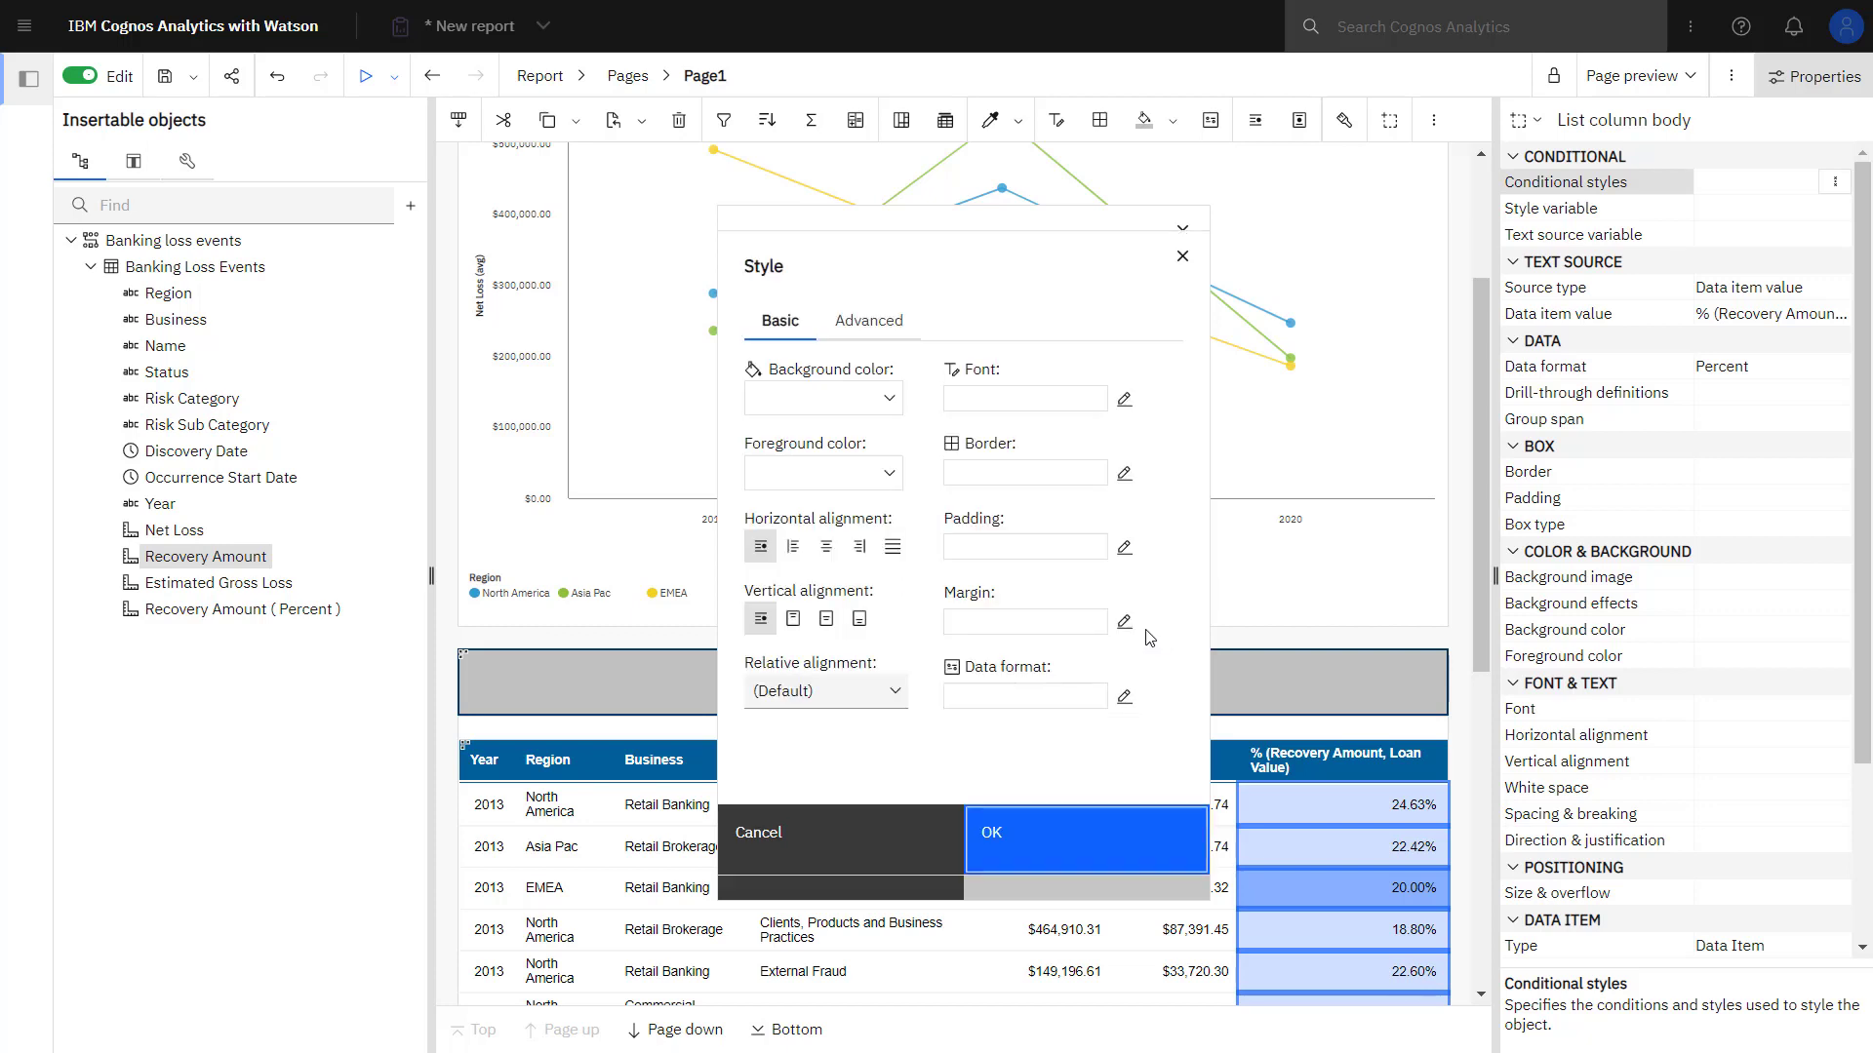
pyautogui.click(889, 401)
pyautogui.click(889, 402)
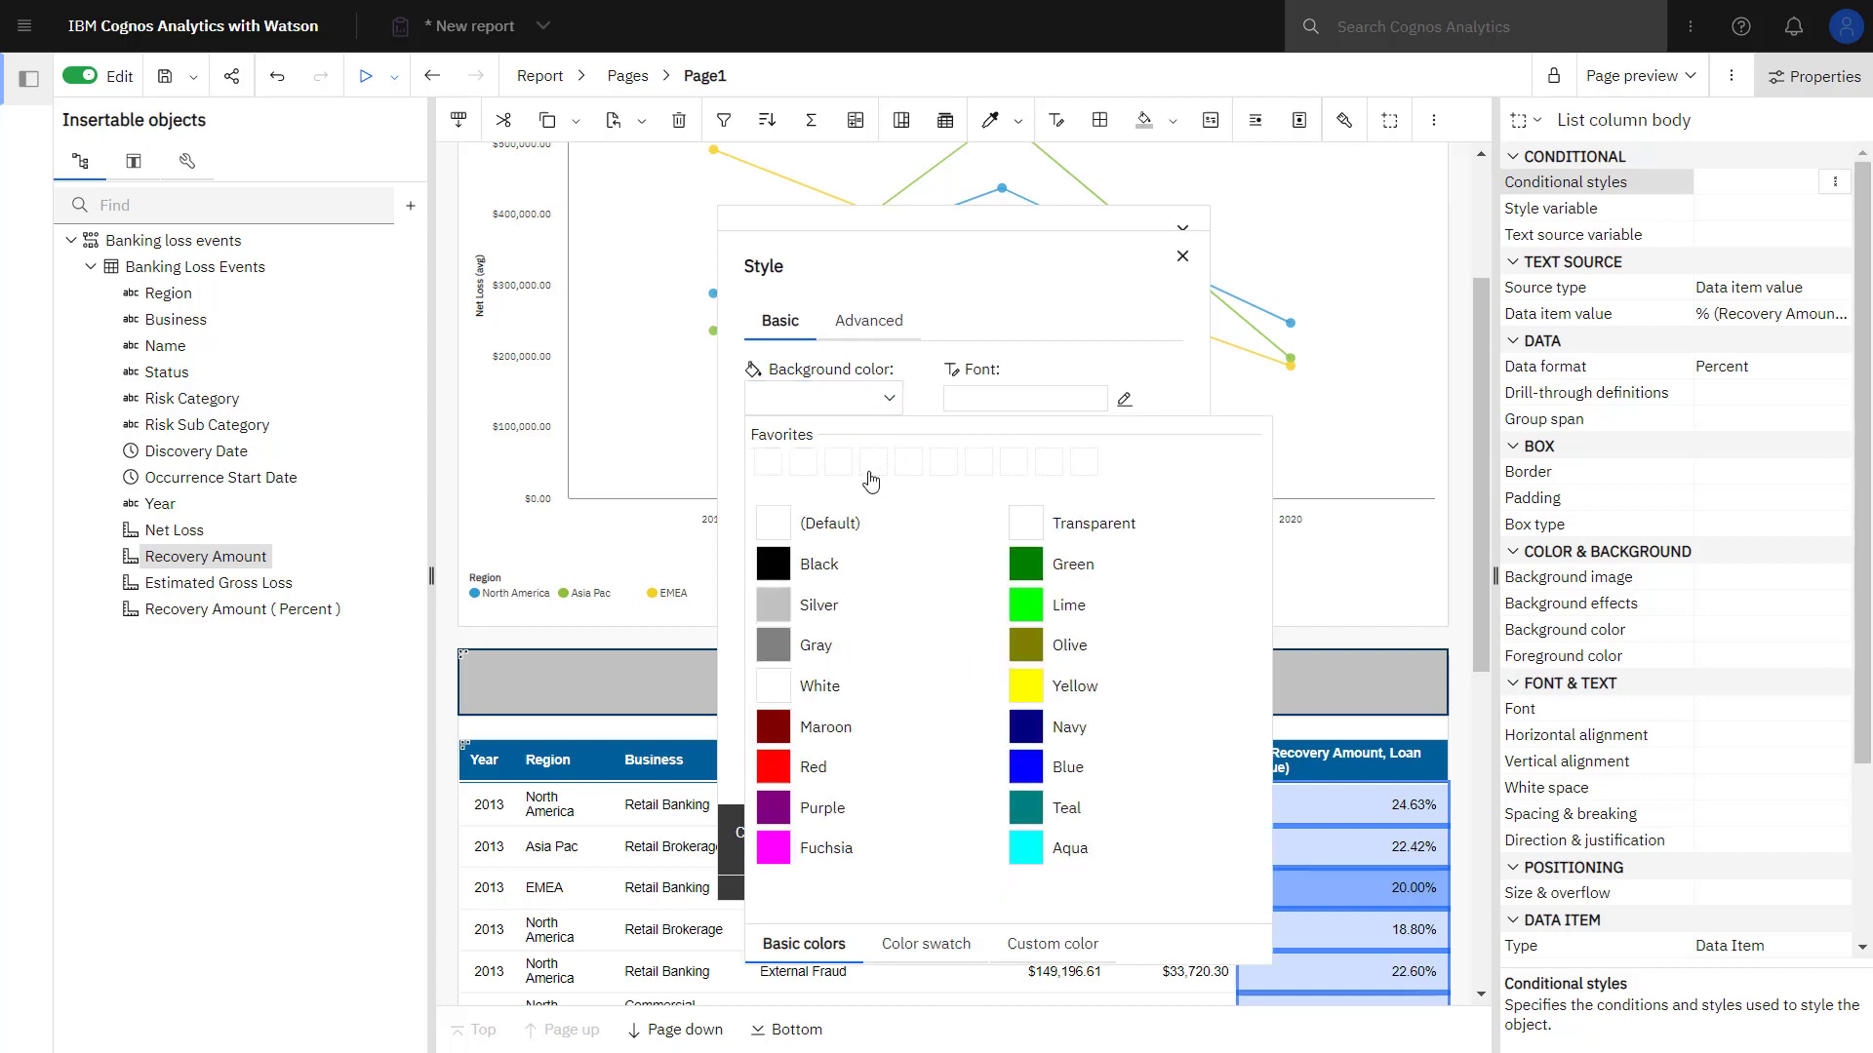
pyautogui.click(773, 767)
pyautogui.click(990, 833)
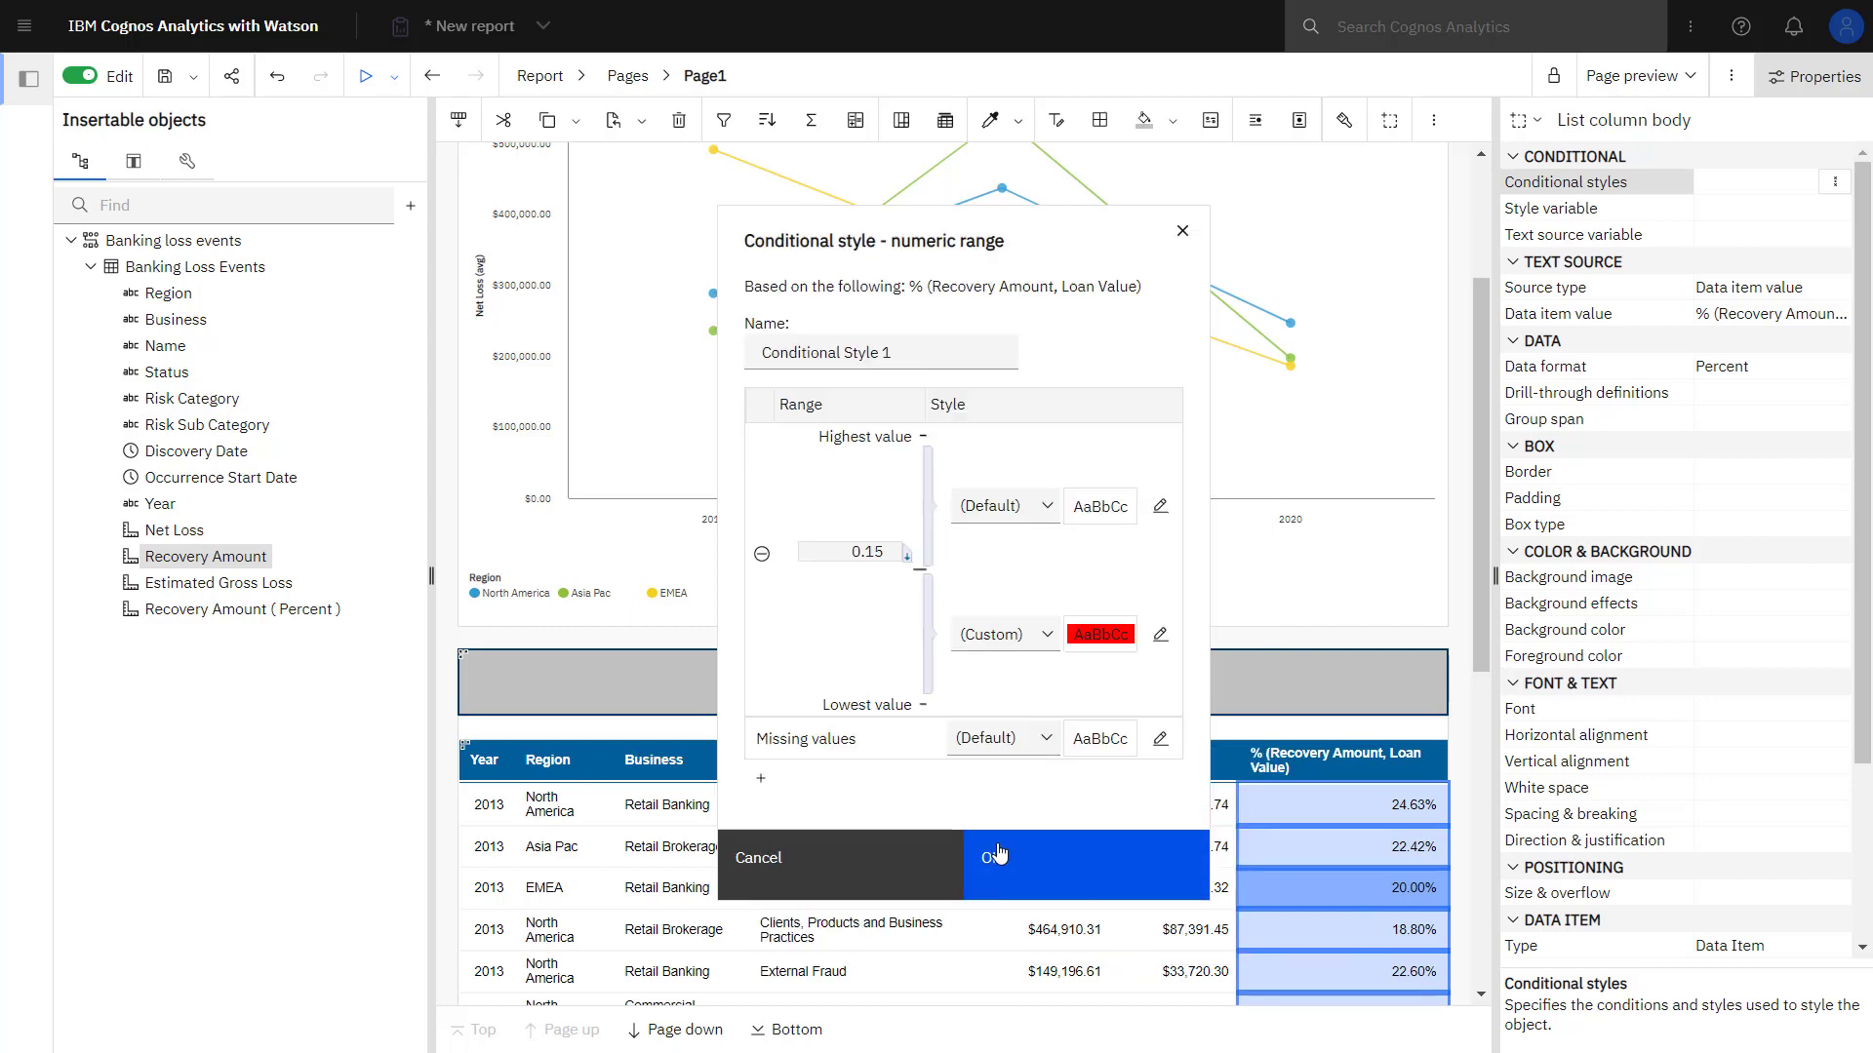
# Add thresholds 0.16 and 0.20 and set which range includes each boundary.
pyautogui.click(760, 777)
pyautogui.write('.16')
pyautogui.click(991, 626)
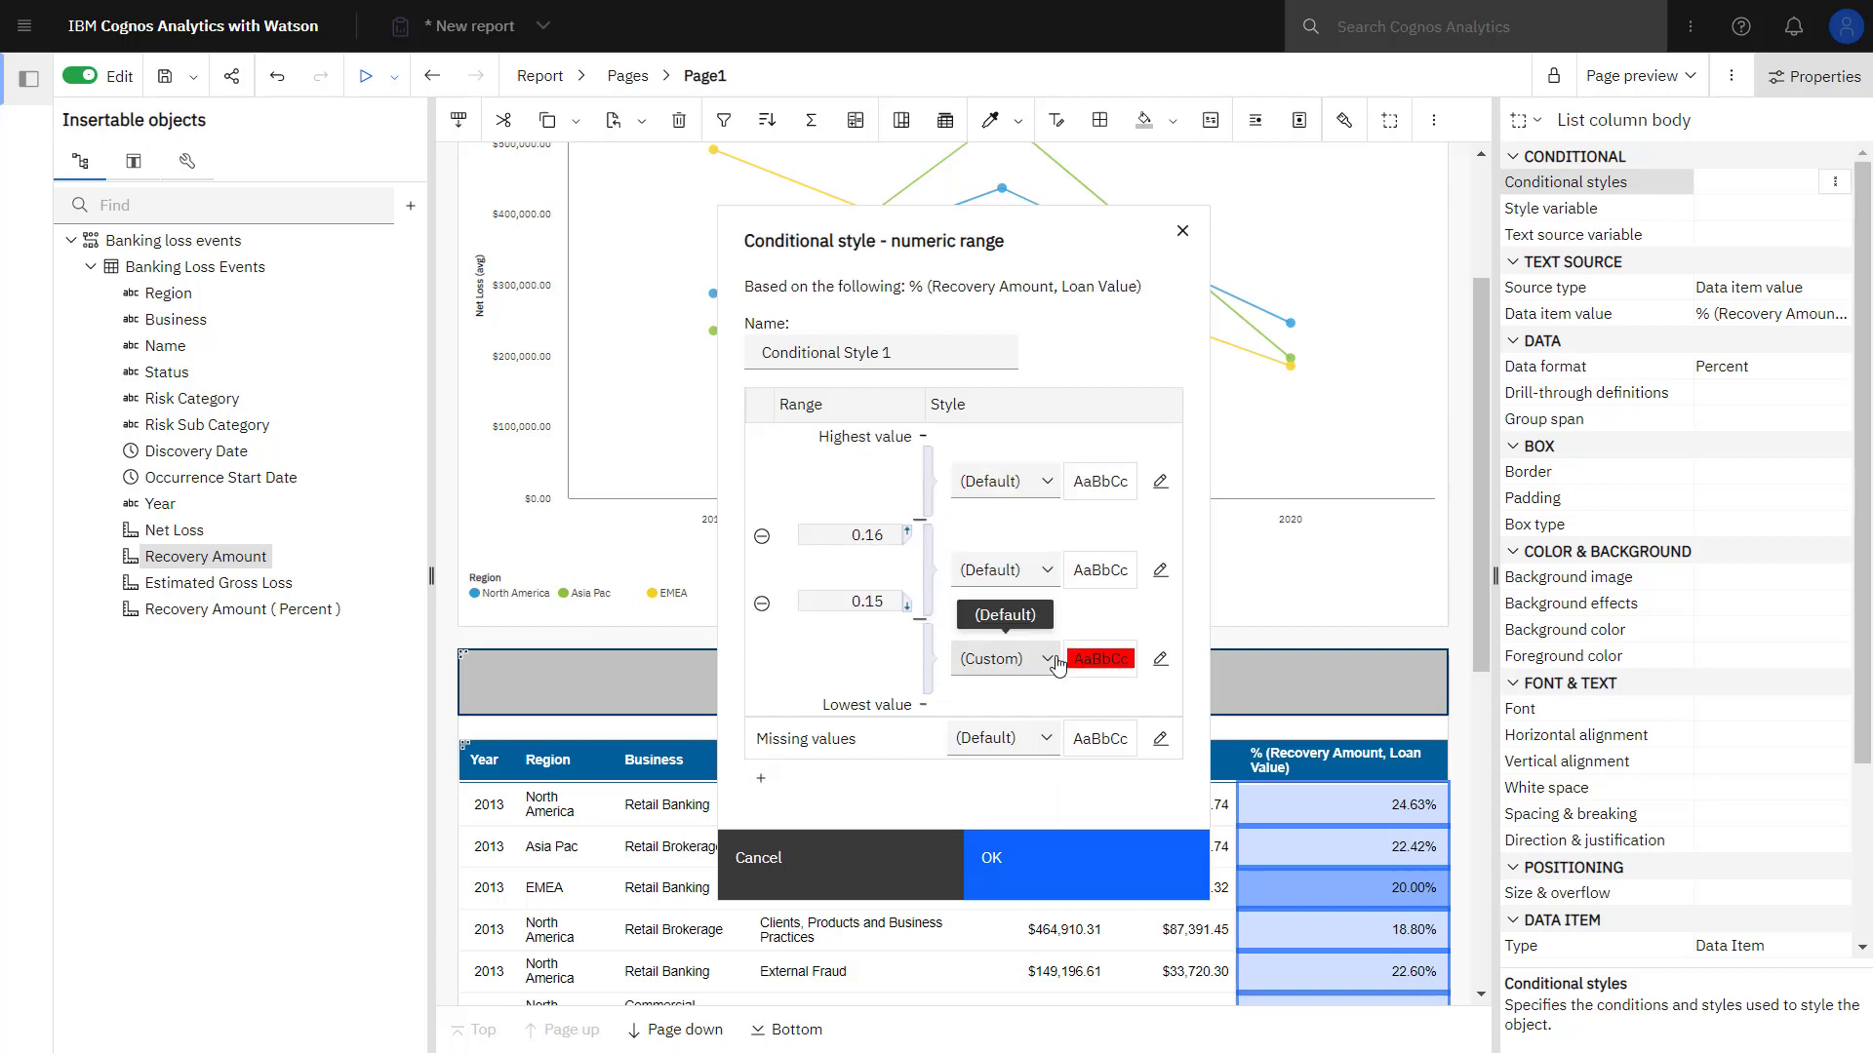
pyautogui.click(760, 776)
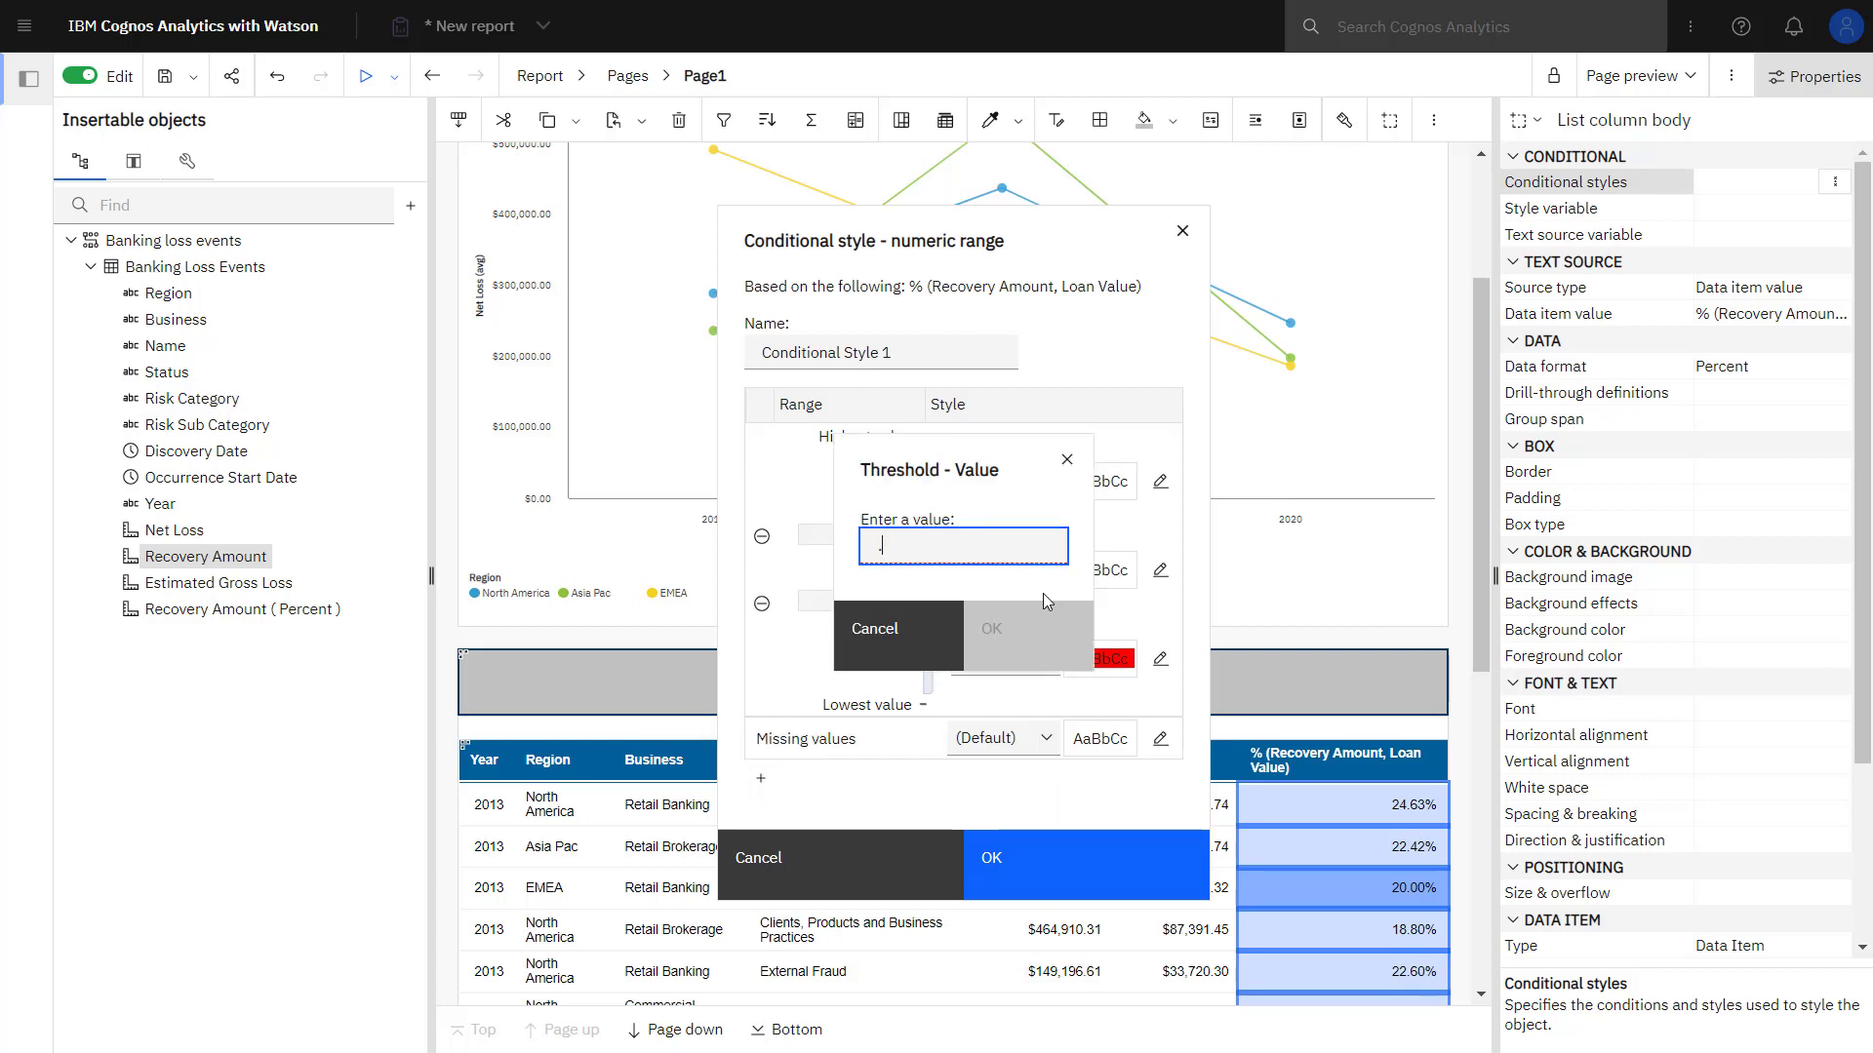
pyautogui.write('.20')
pyautogui.click(991, 627)
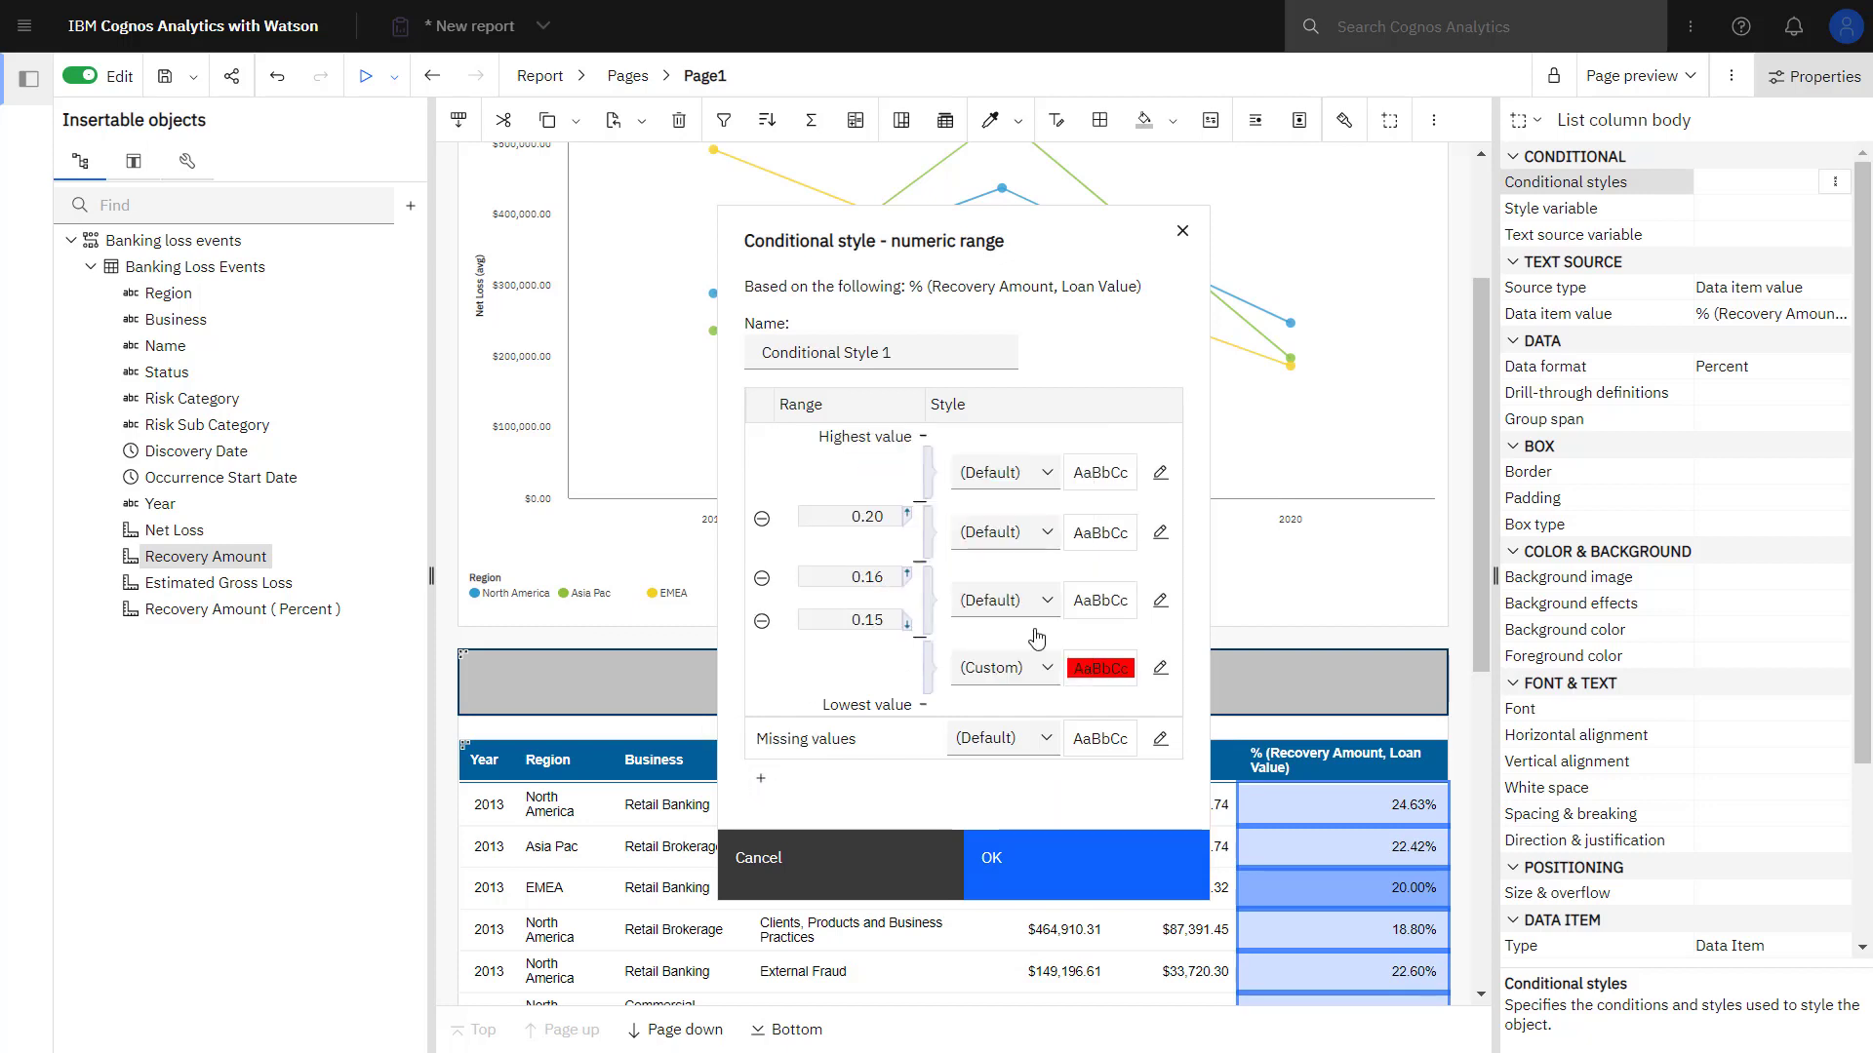
pyautogui.click(906, 517)
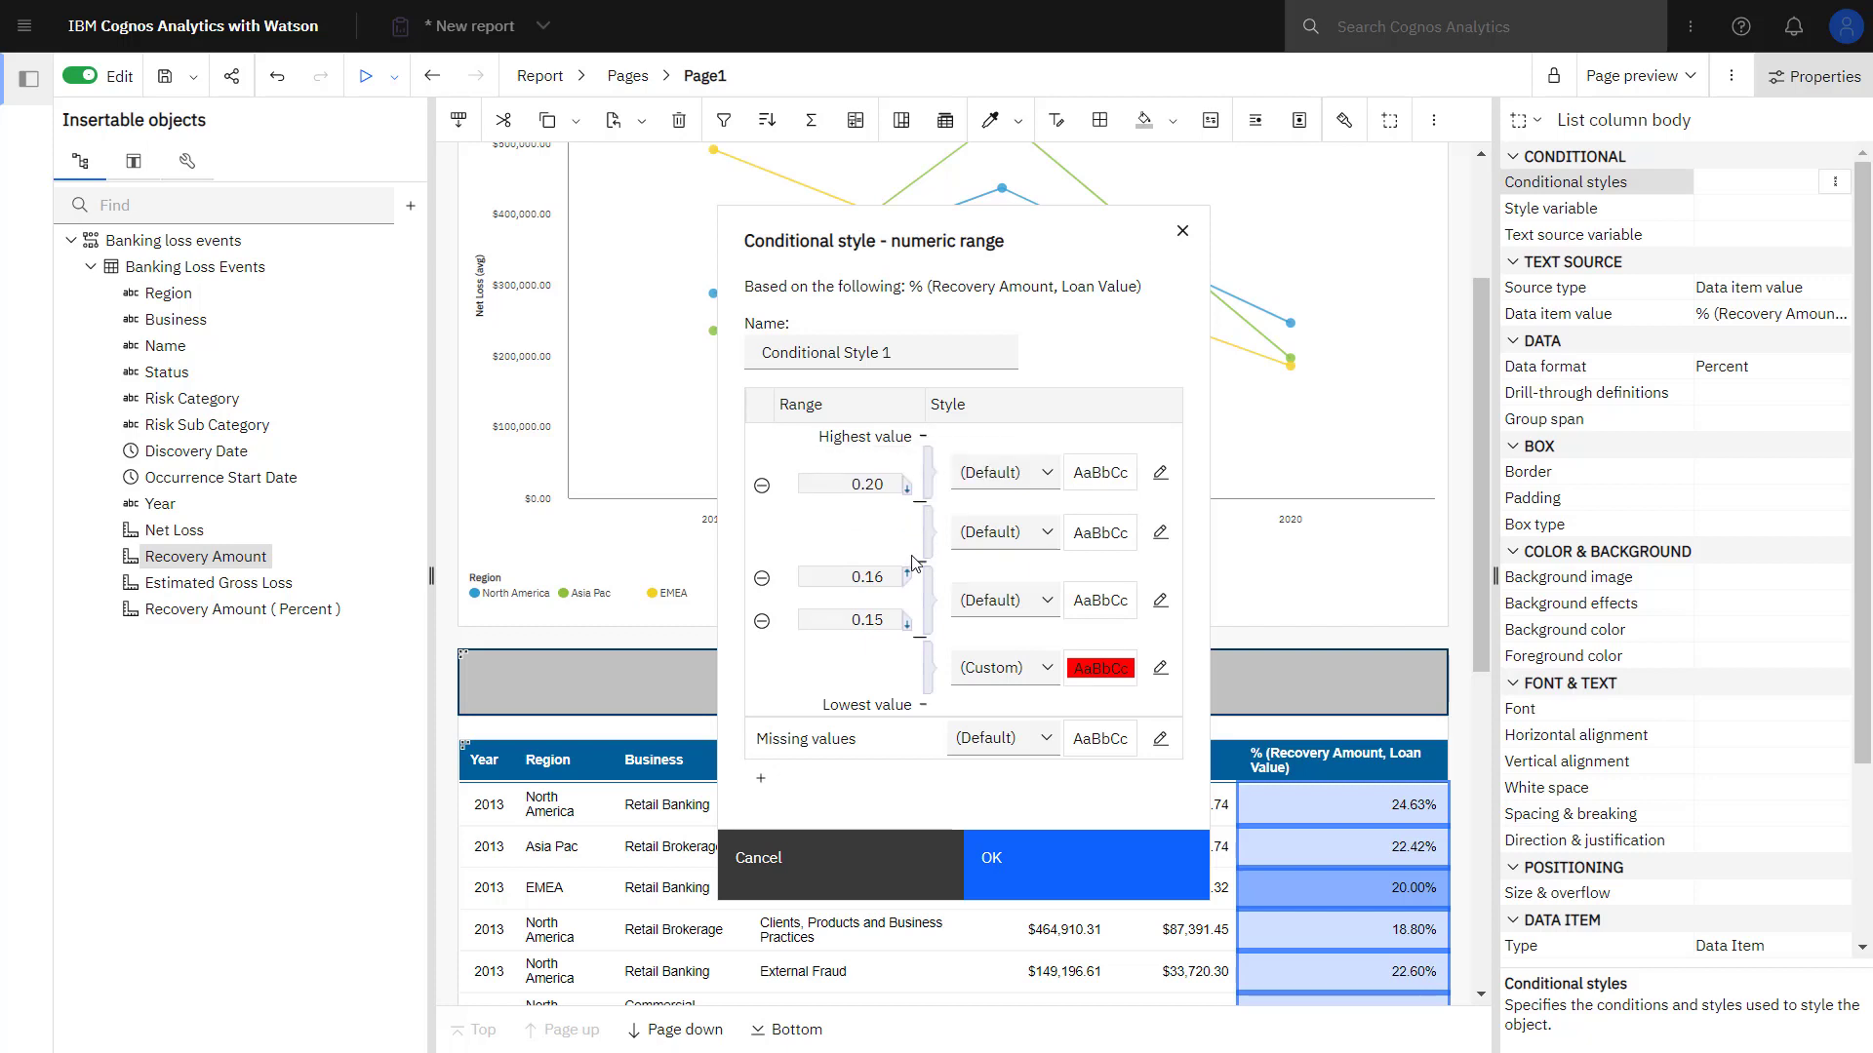
pyautogui.click(907, 570)
# Give the 0.16–0.20 range a yellow background and confirm the numeric-range conditional style.
pyautogui.click(1160, 532)
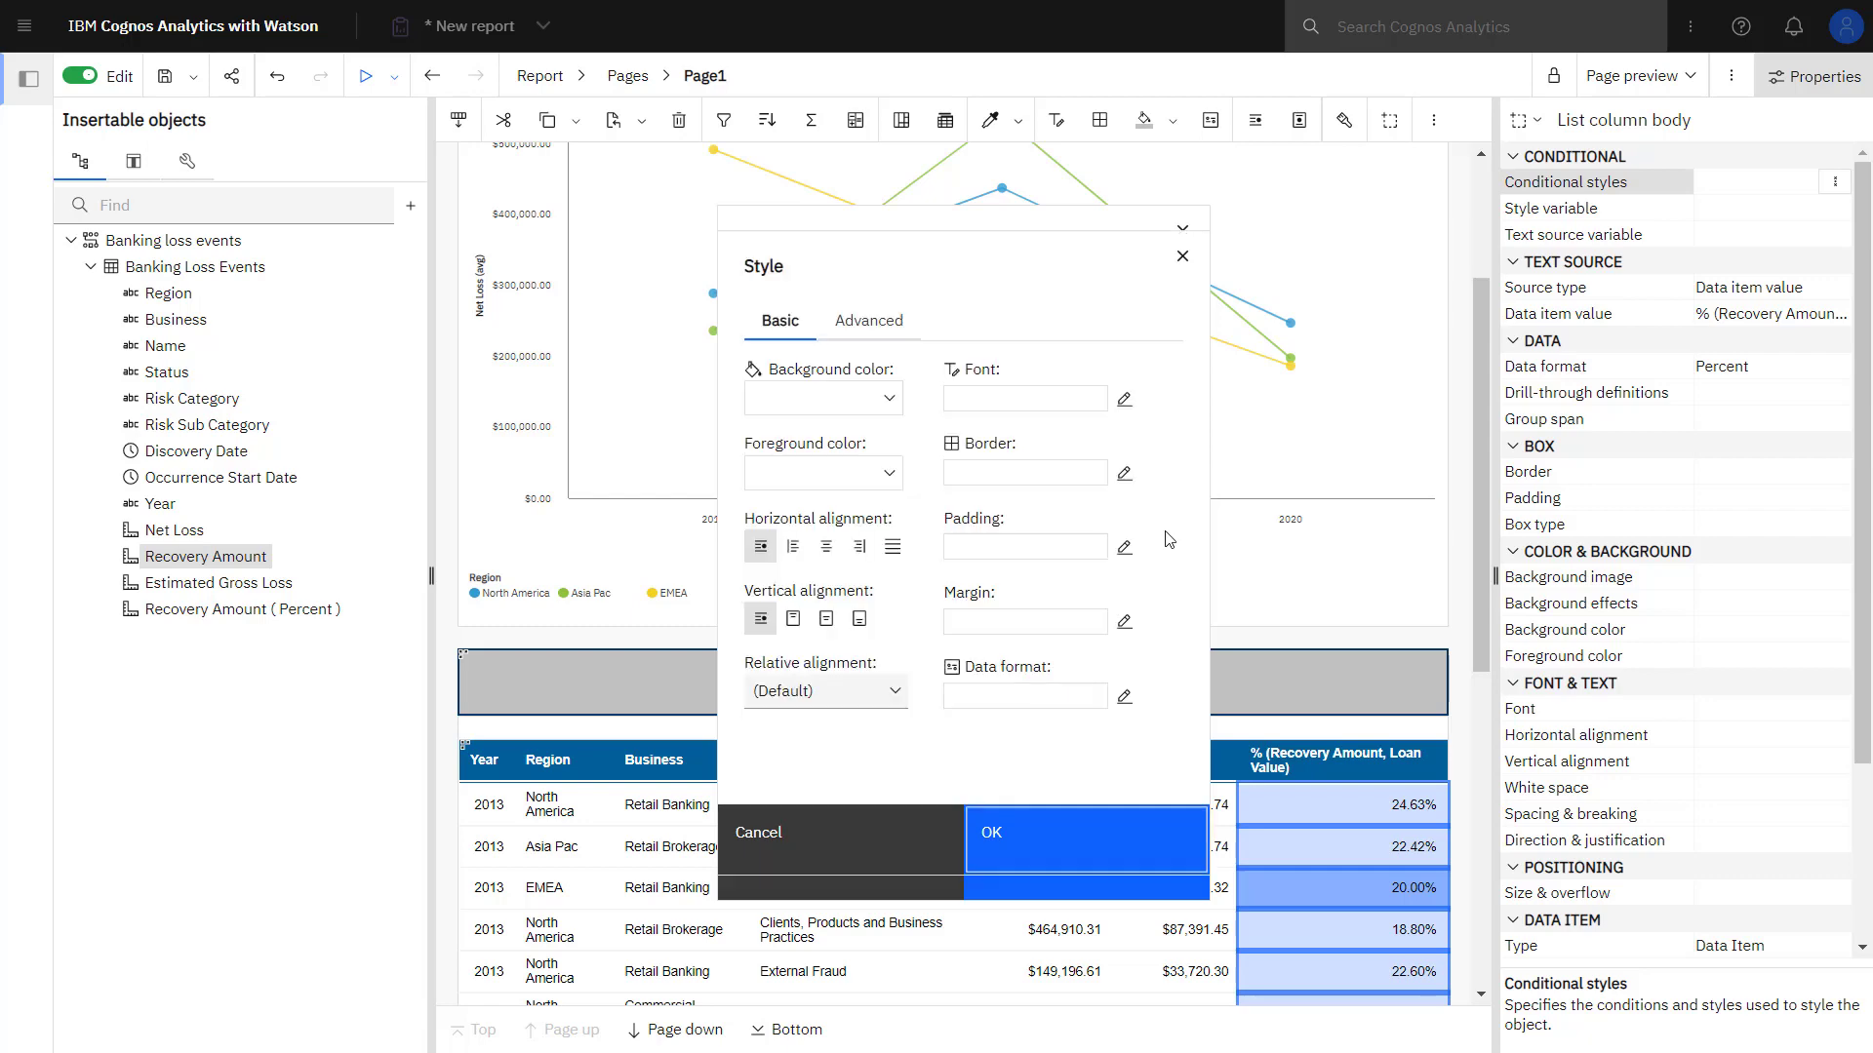
pyautogui.click(890, 398)
pyautogui.click(1053, 684)
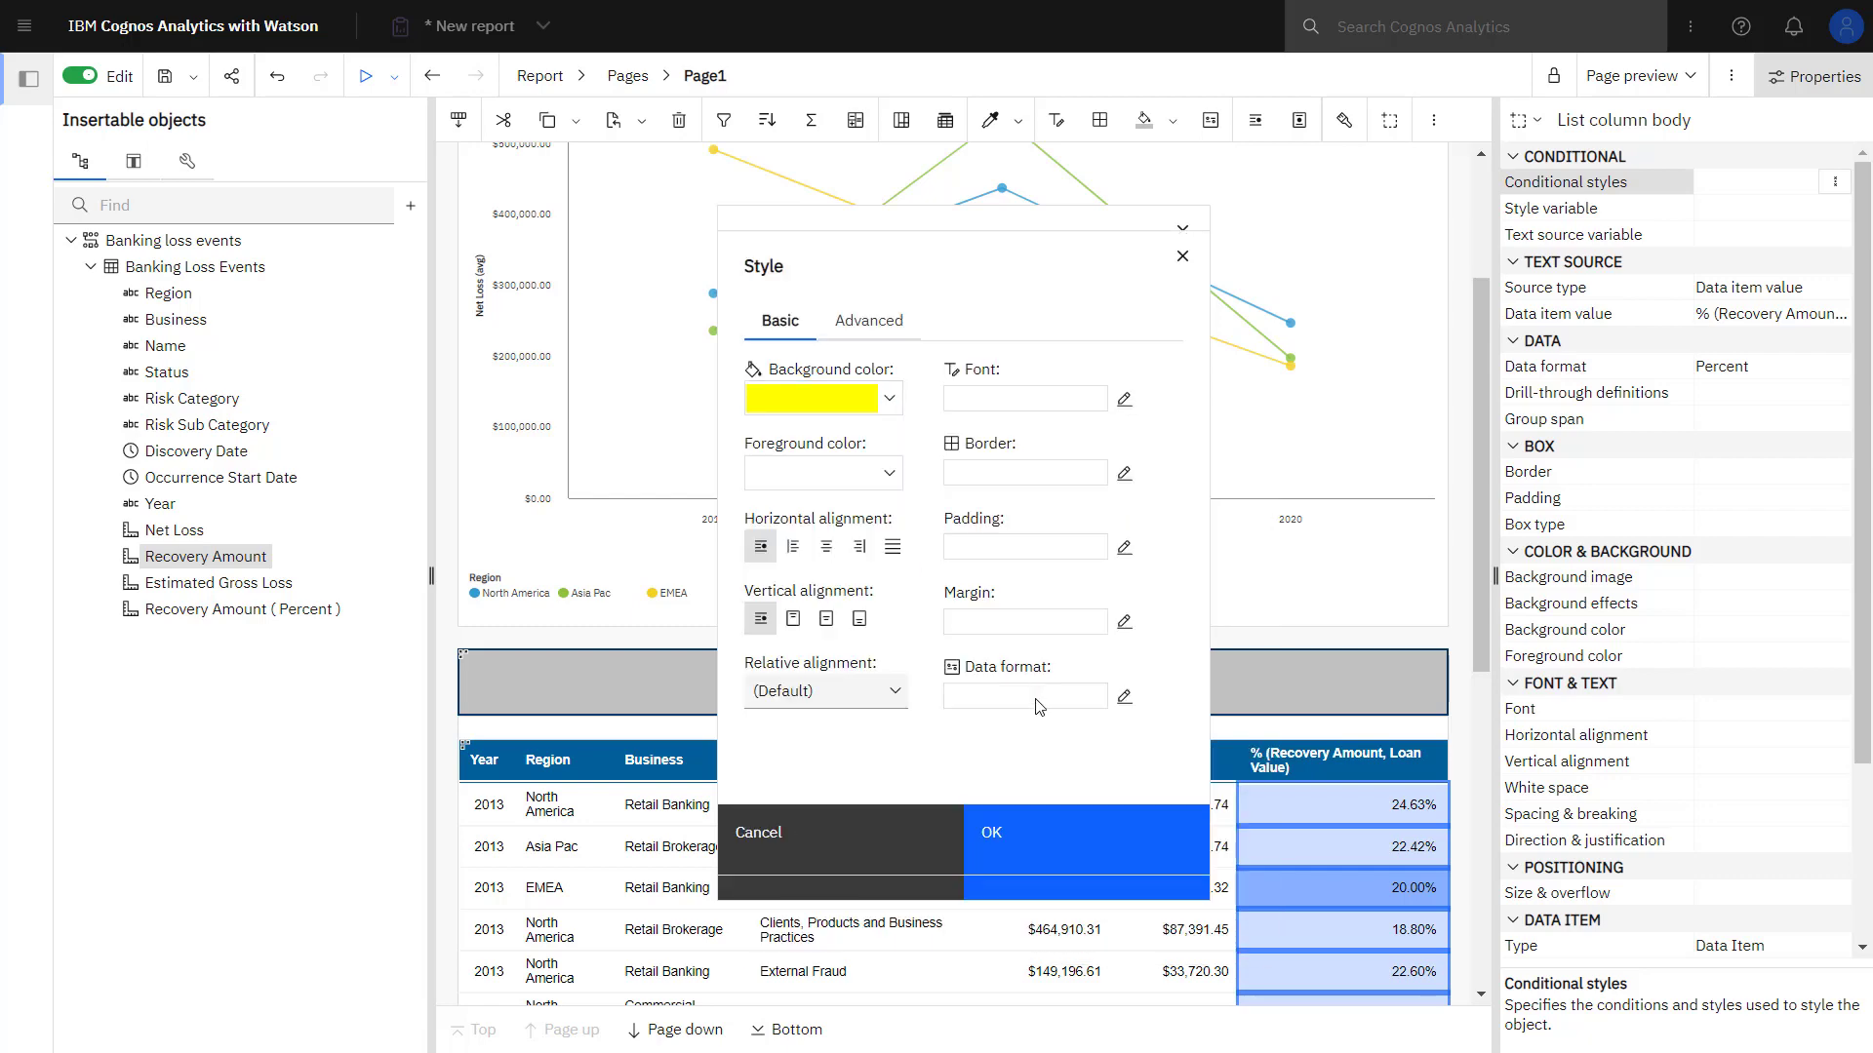
pyautogui.click(1027, 840)
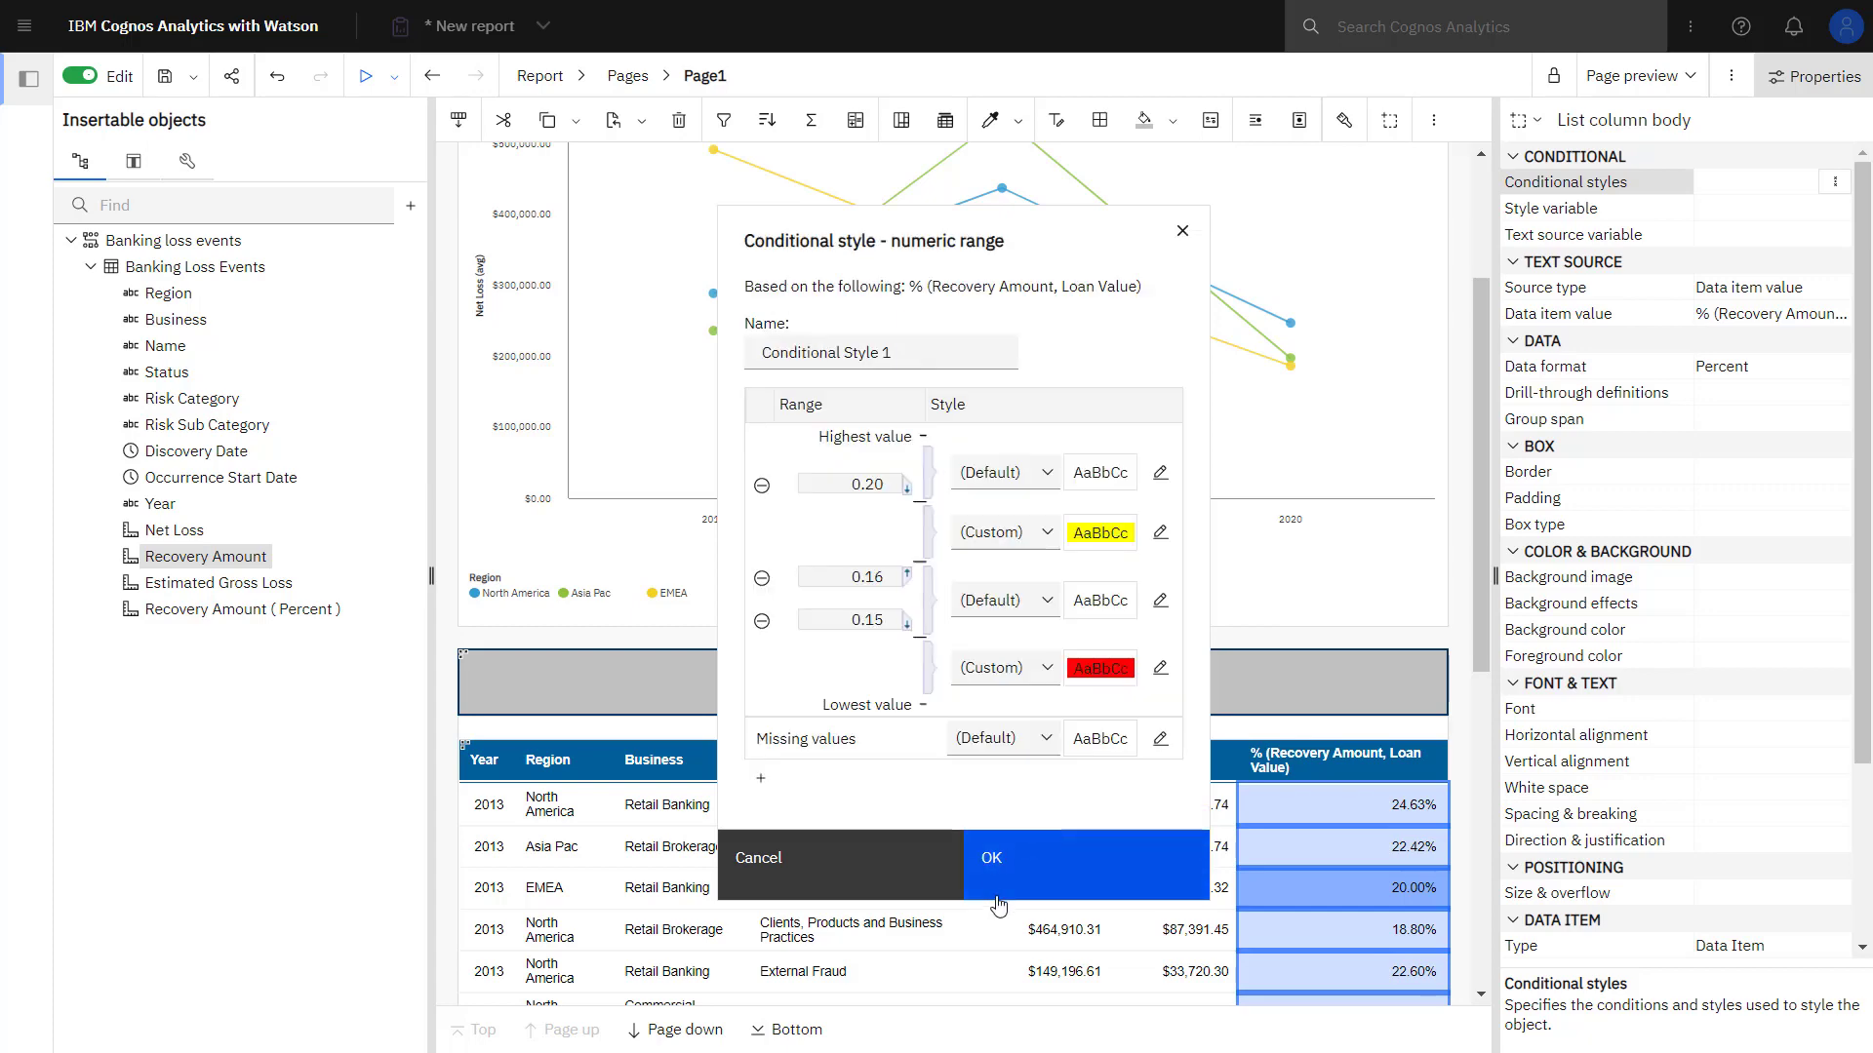
pyautogui.click(1010, 878)
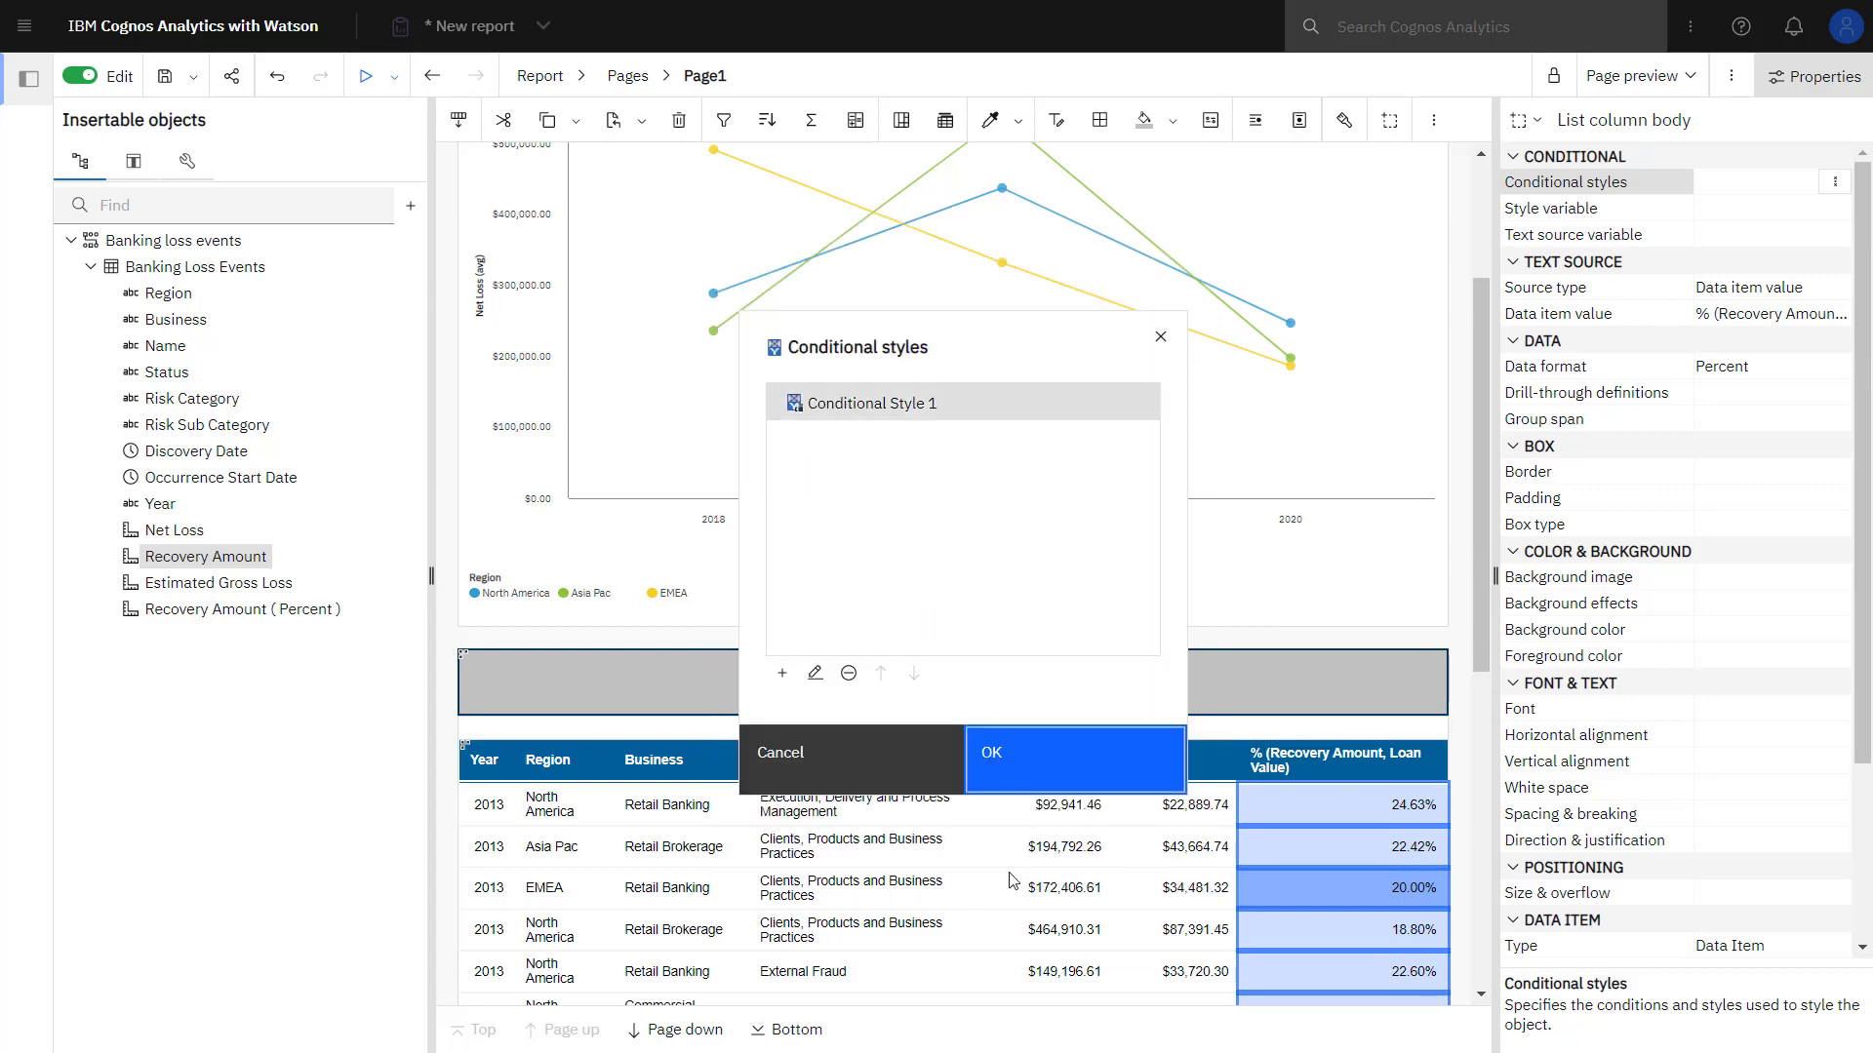
# Apply the red/yellow conditional style to the percentage column and return to the top of the report.
pyautogui.click(1030, 752)
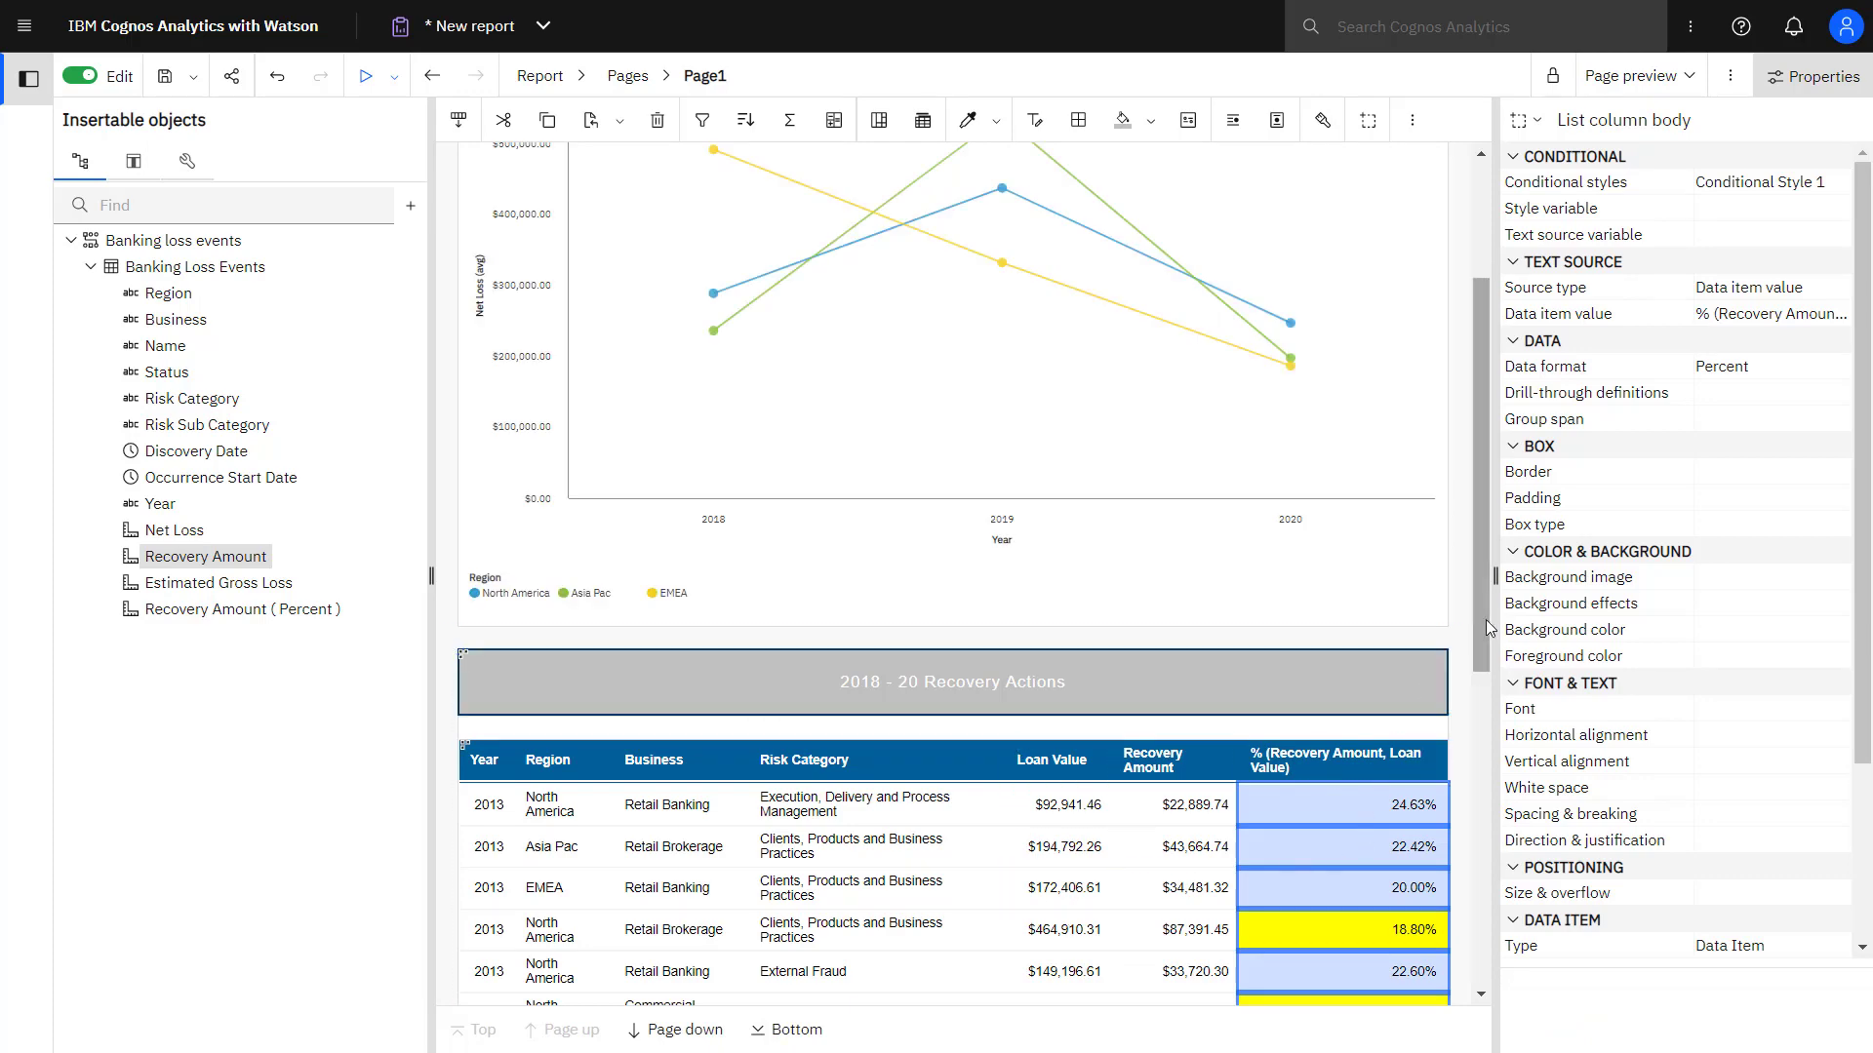
pyautogui.moveTo(1481, 625); pyautogui.dragTo(1459, 941)
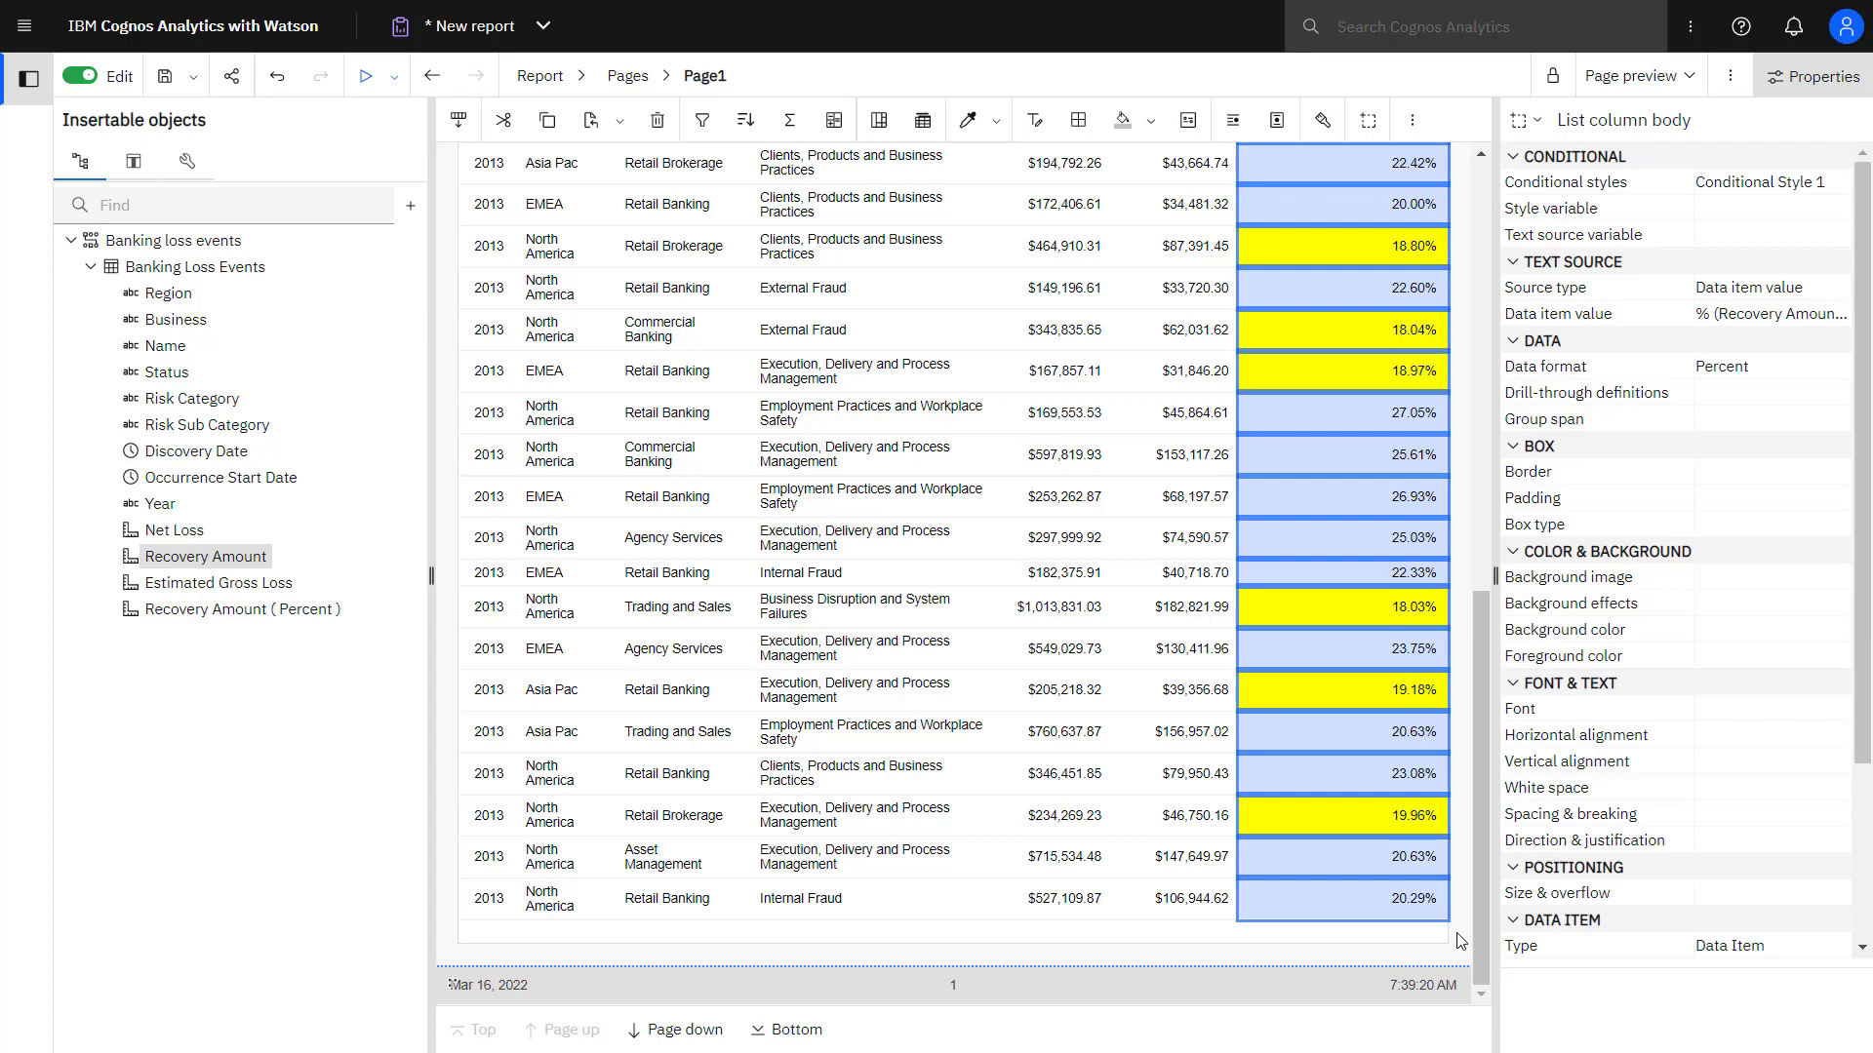
pyautogui.hotkey('ctrl', 'Home')
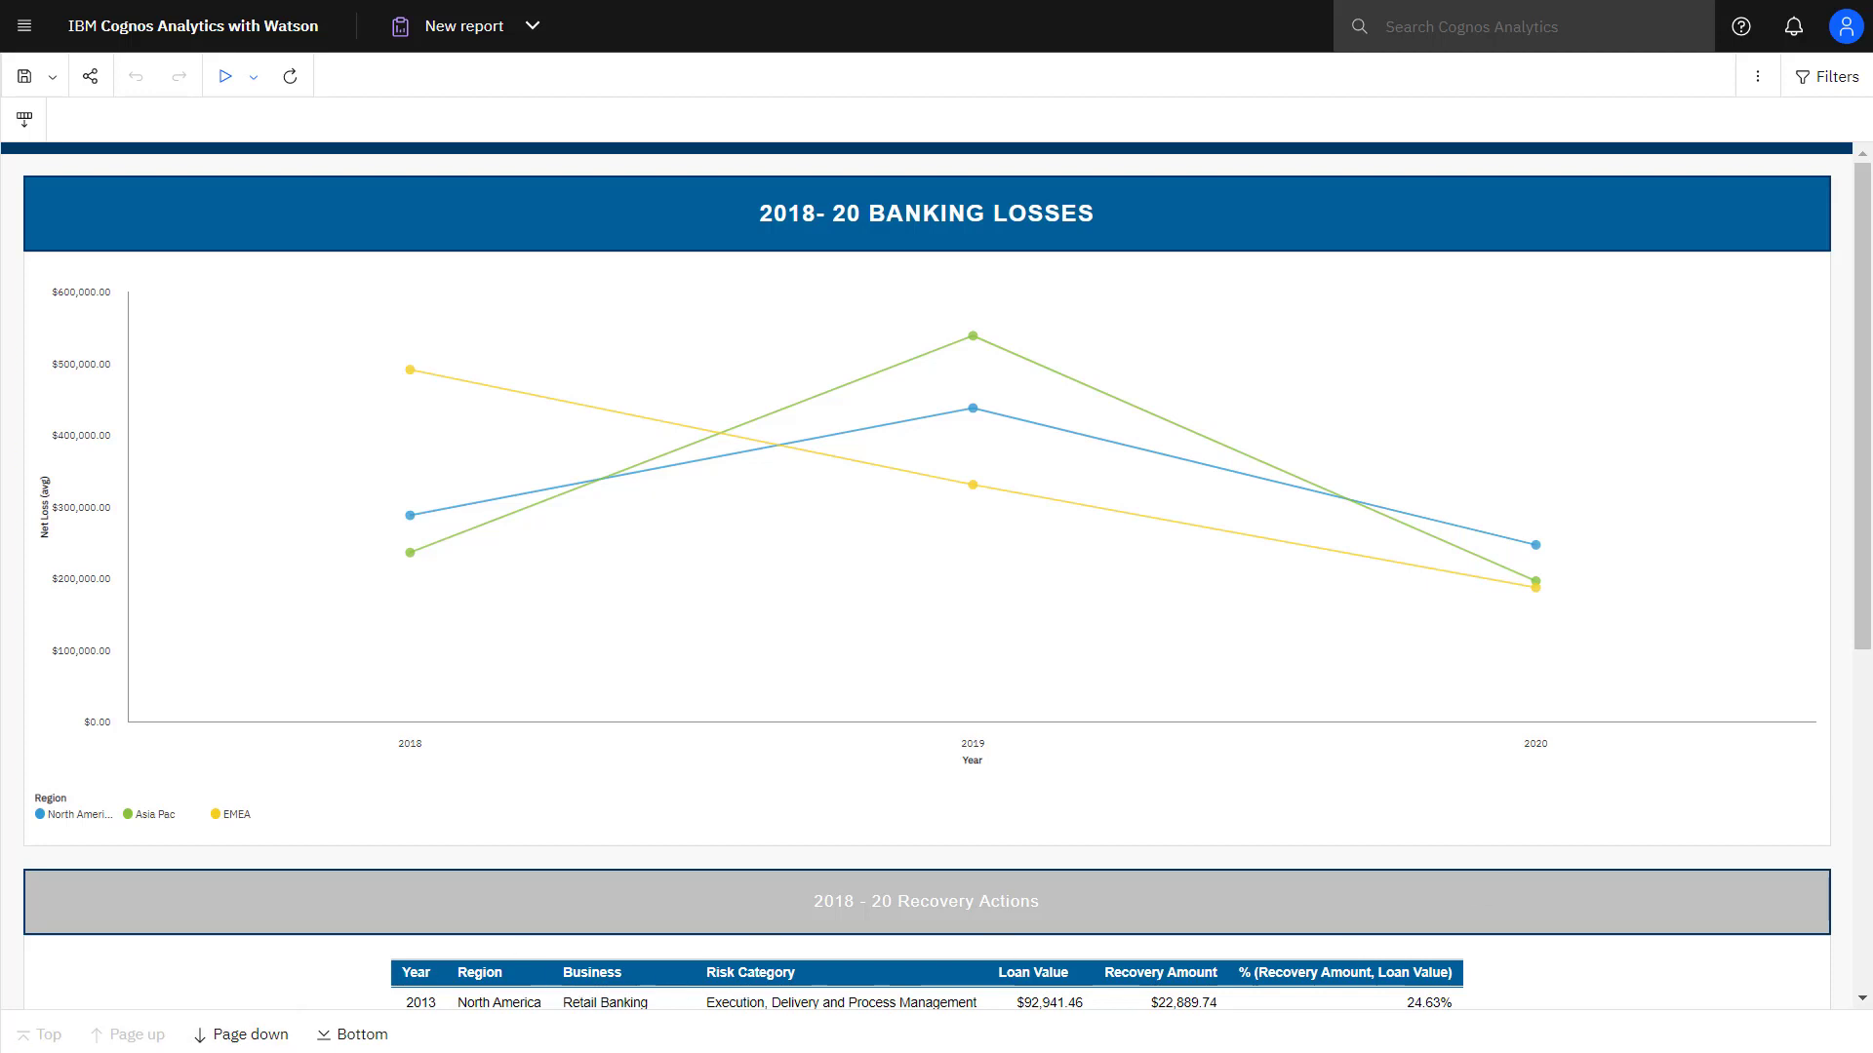
pyautogui.scroll(-3, 1775, 848)
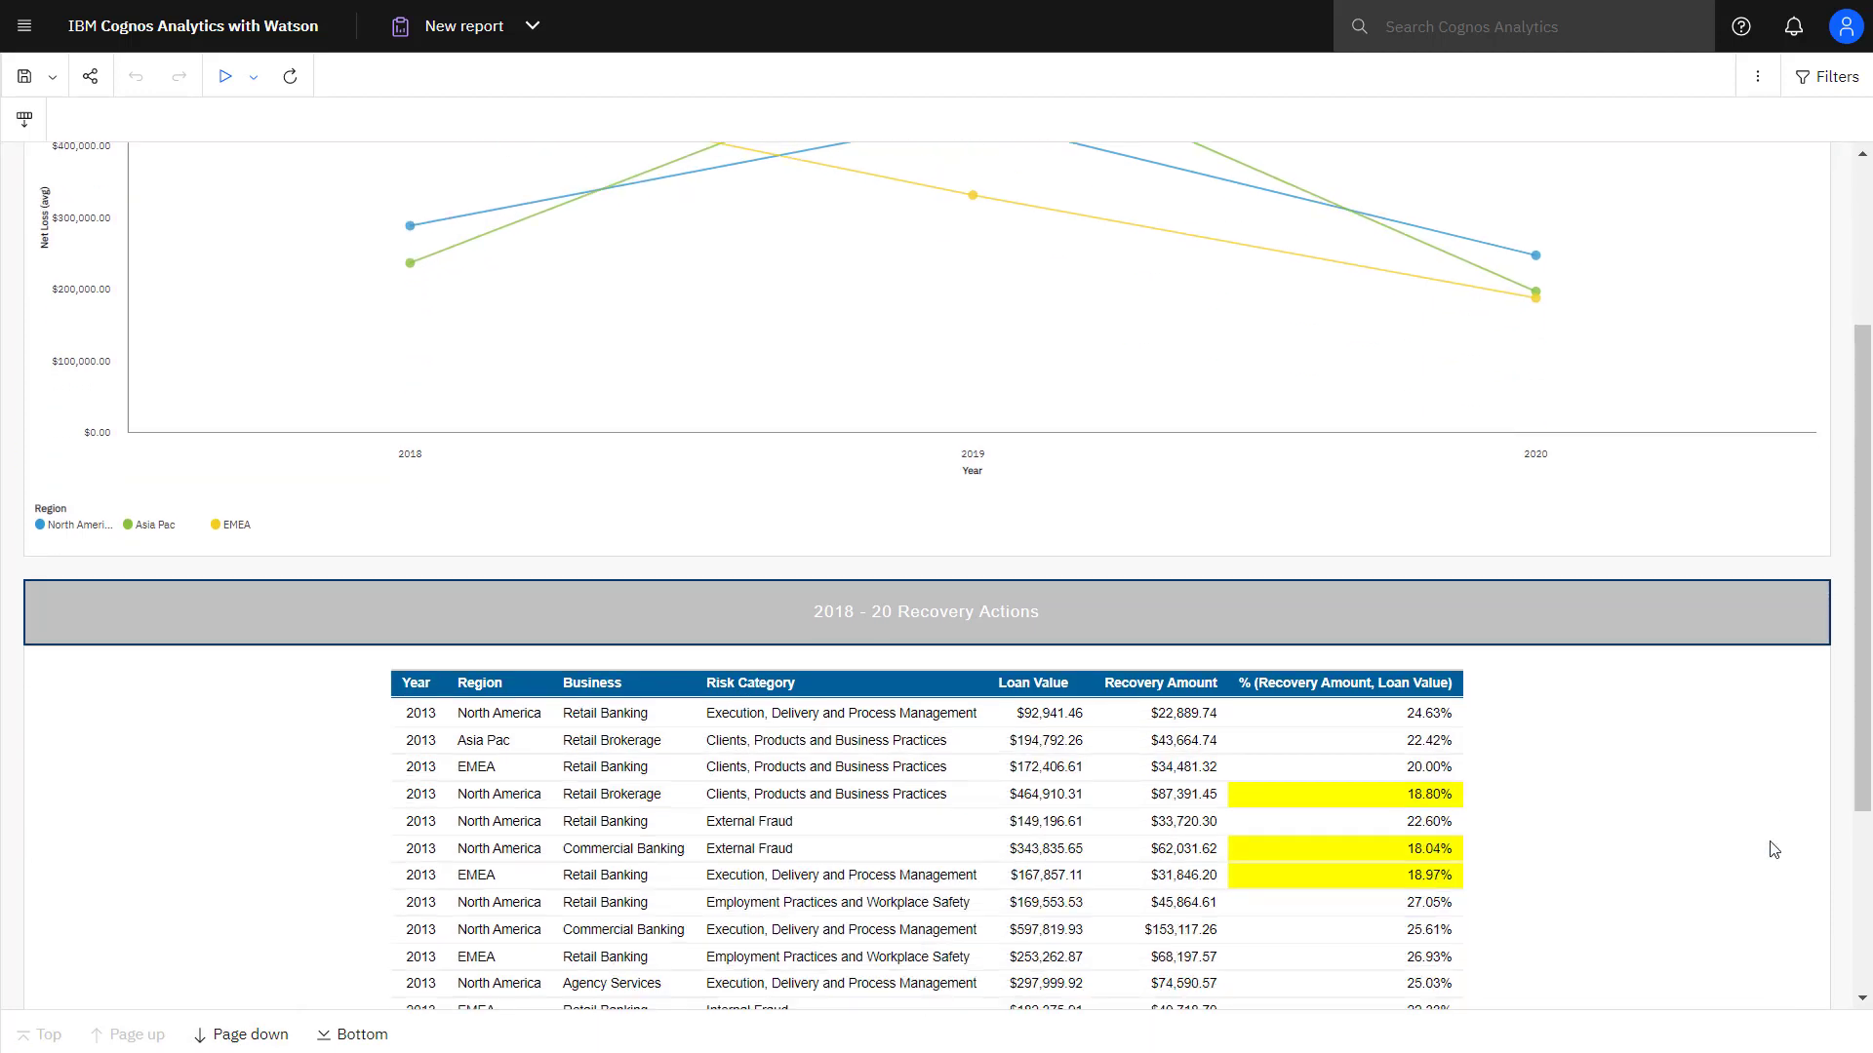
pyautogui.scroll(-2, 1773, 849)
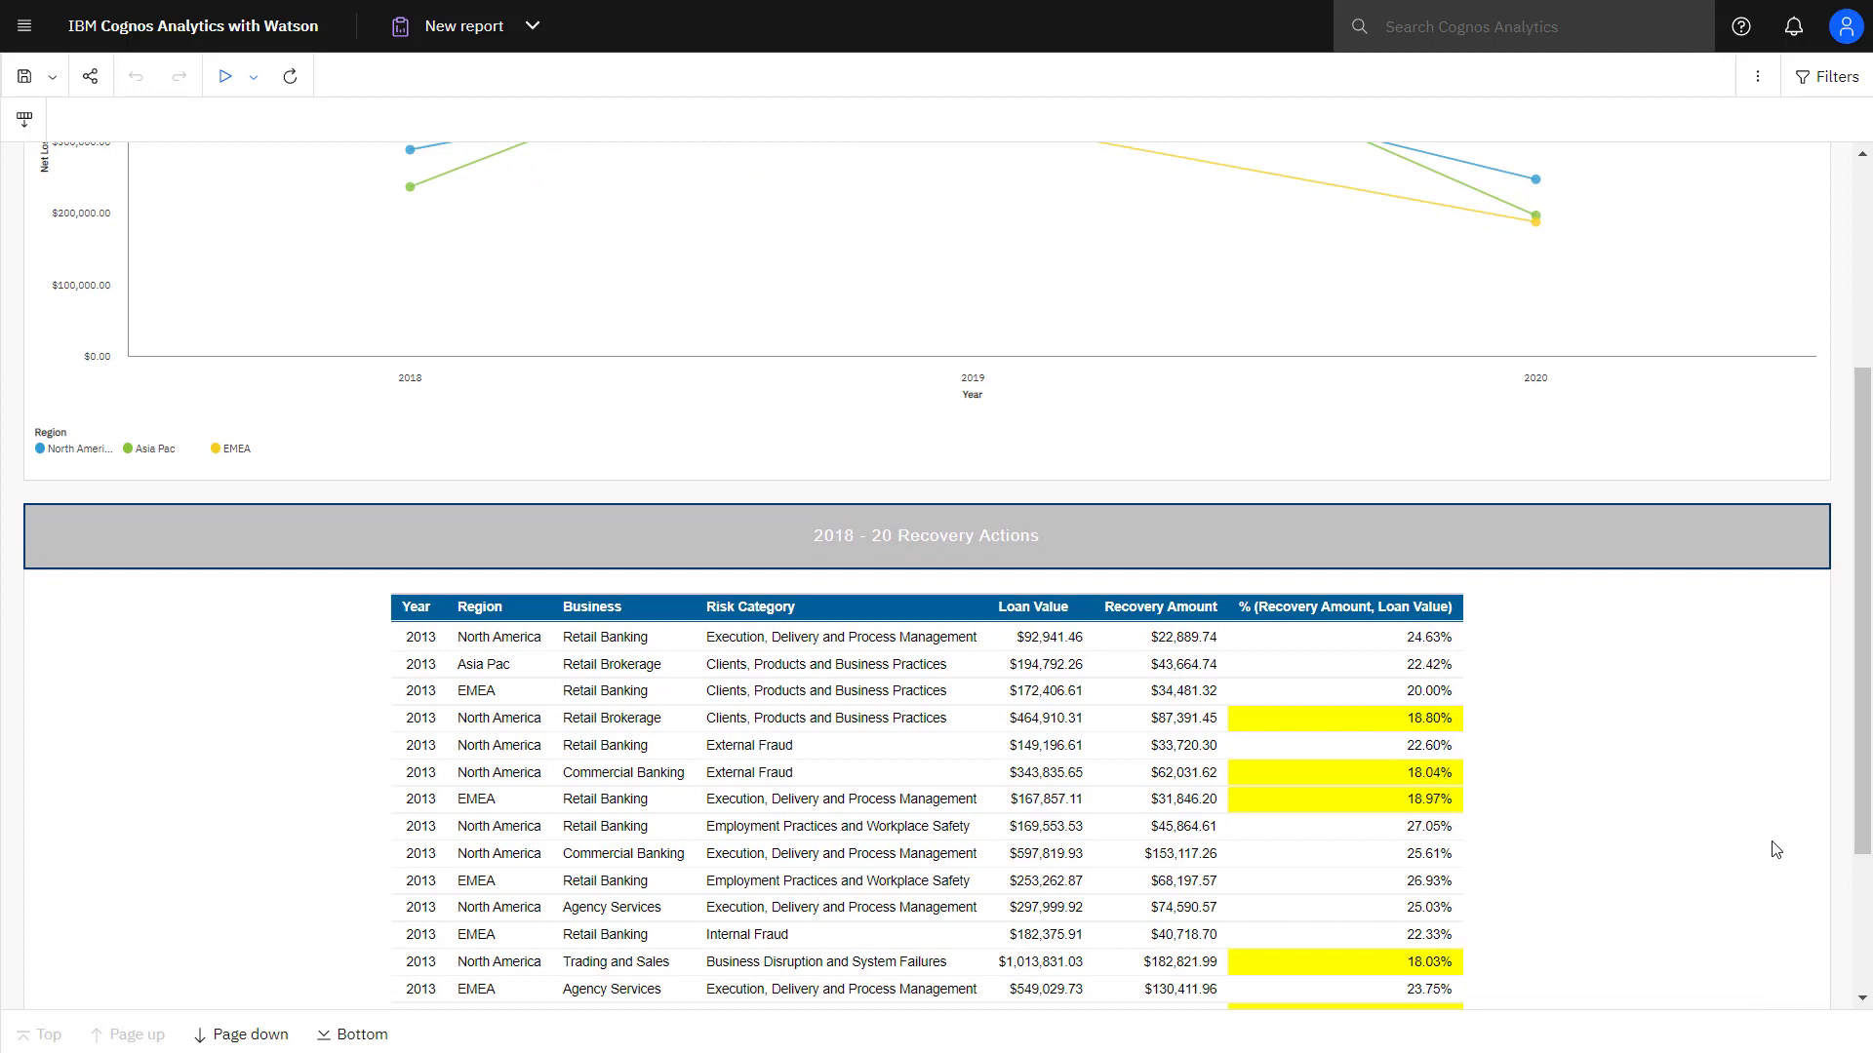
pyautogui.scroll(3, 1774, 849)
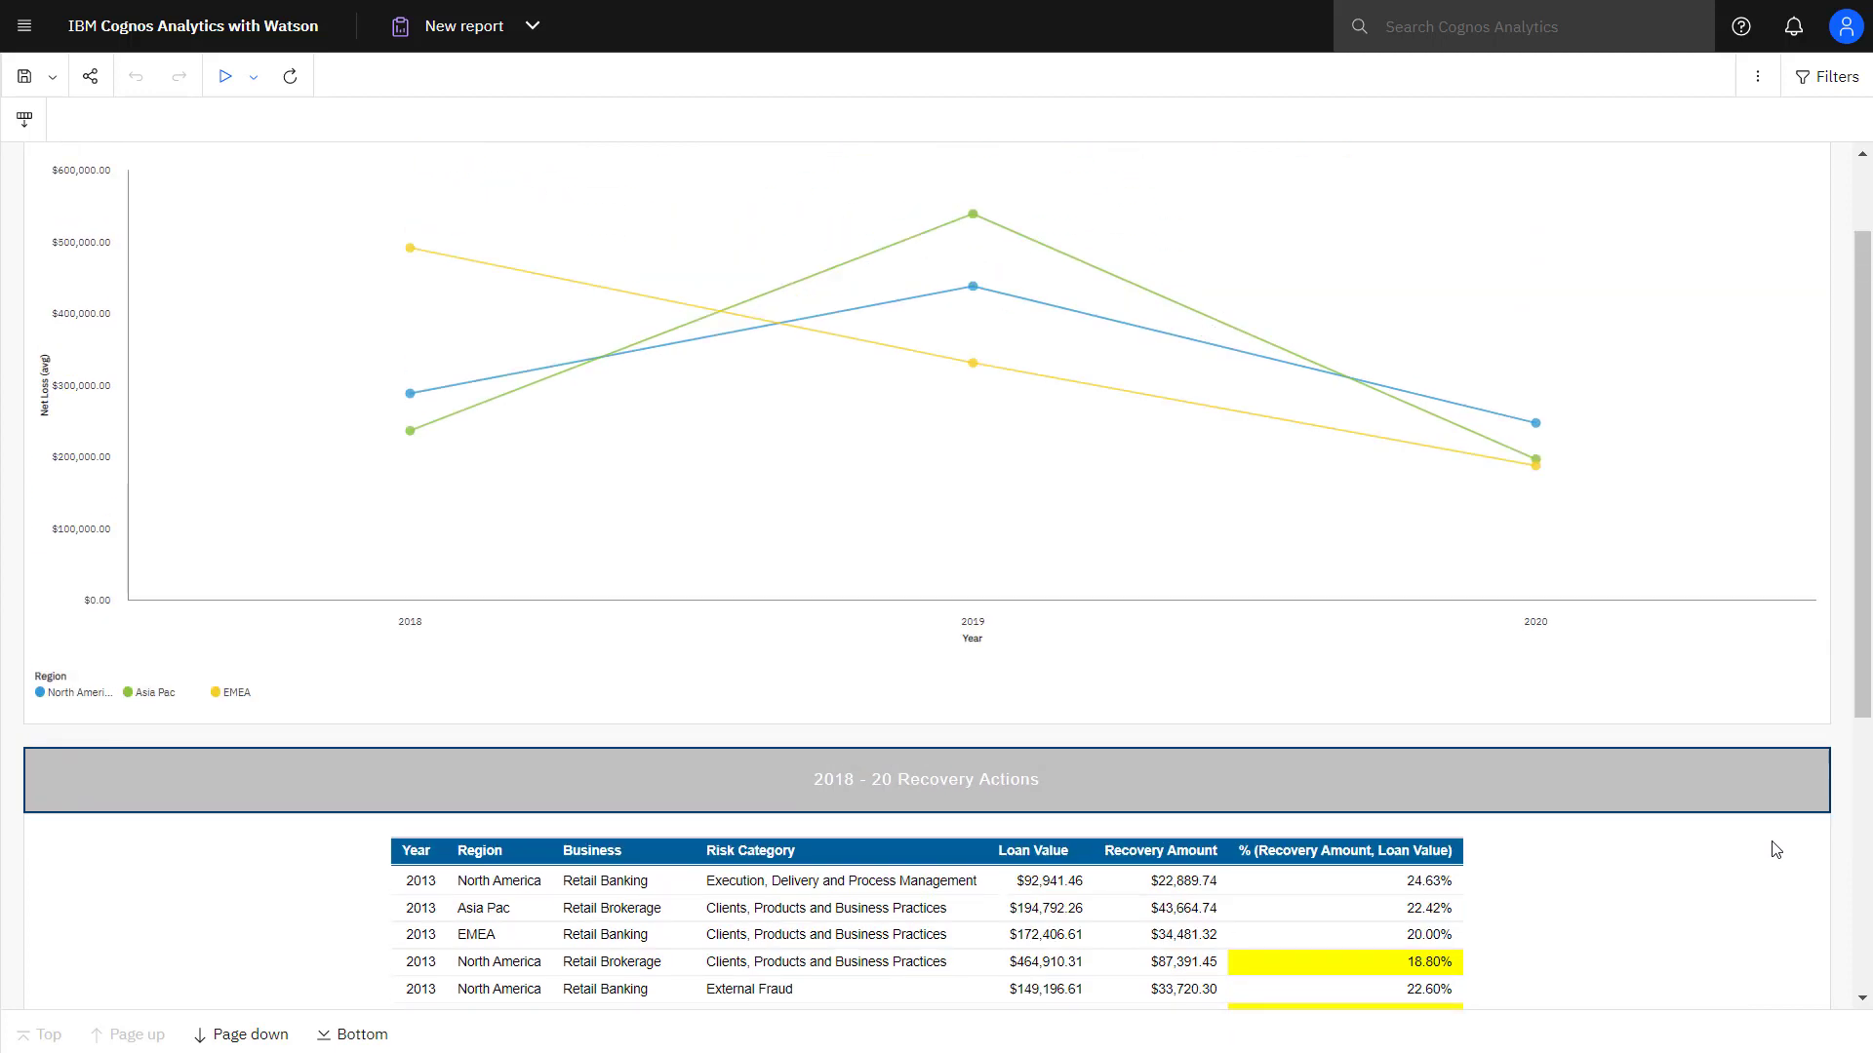
pyautogui.scroll(2, 1774, 849)
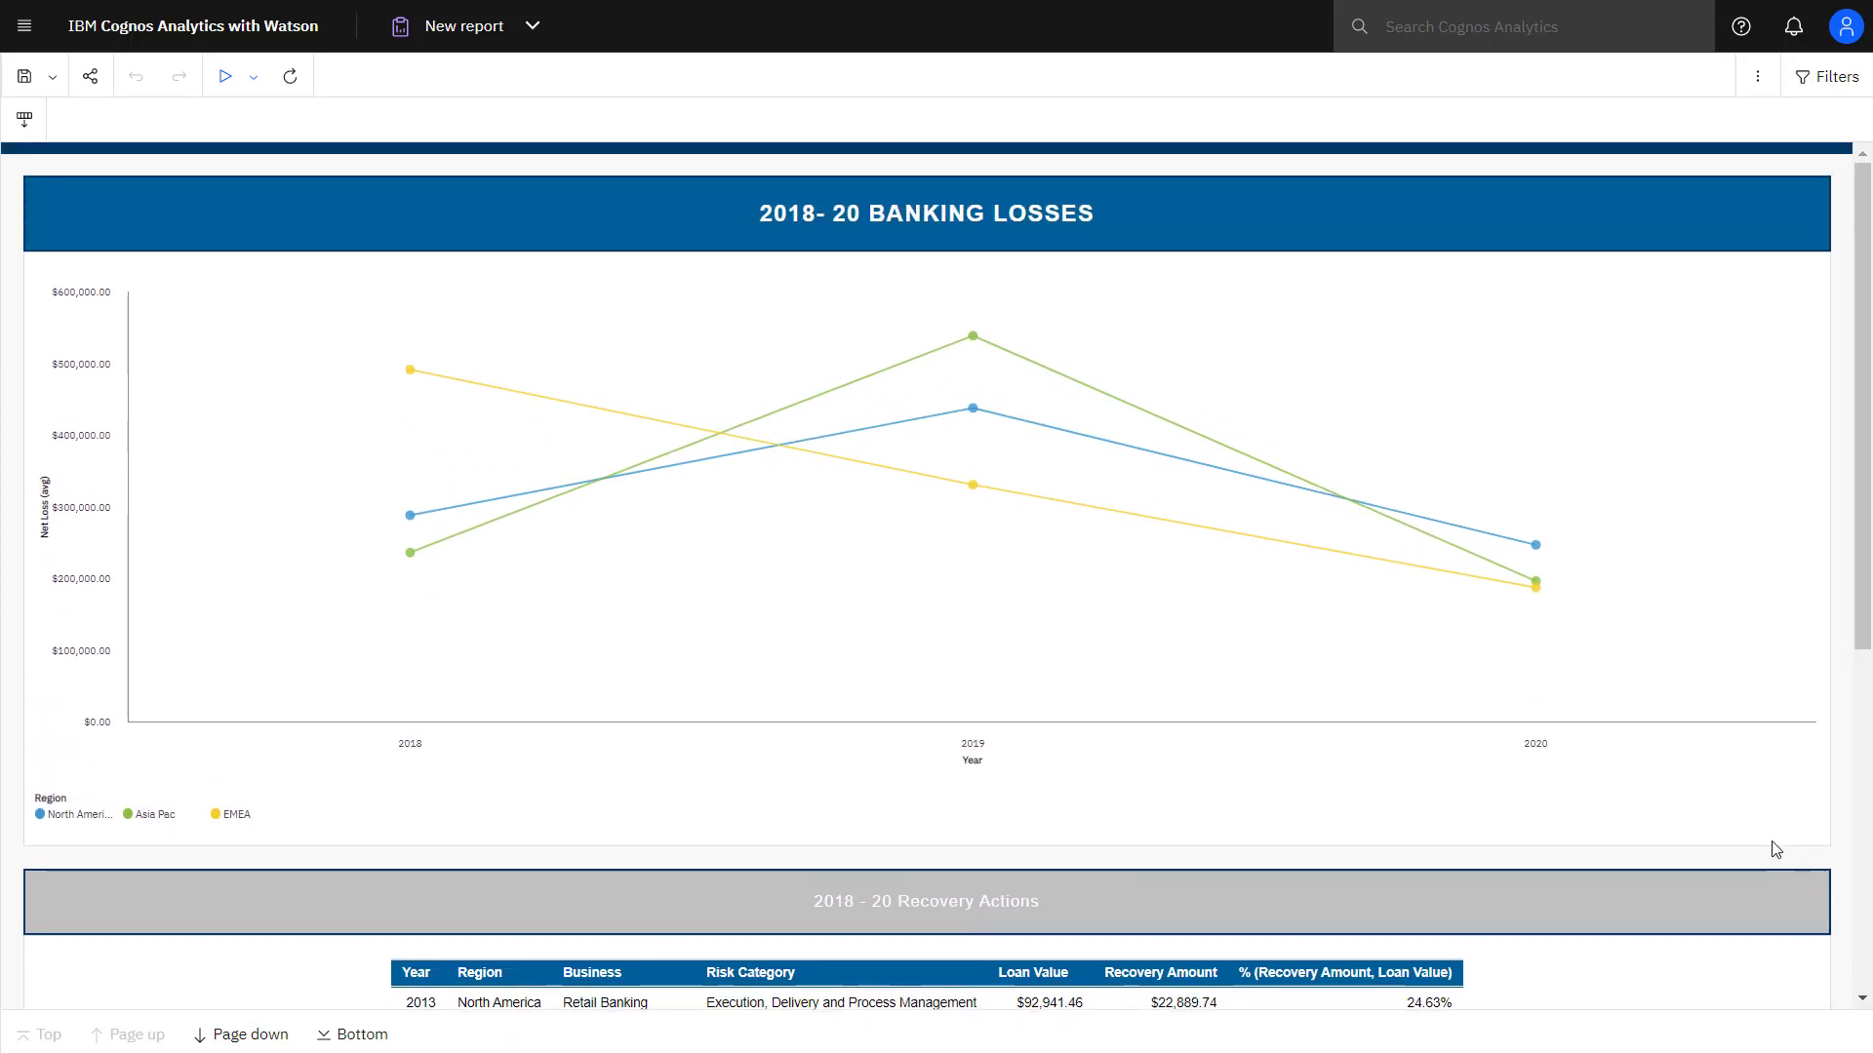
pyautogui.scroll(-3, 1774, 849)
pyautogui.scroll(-2, 1774, 848)
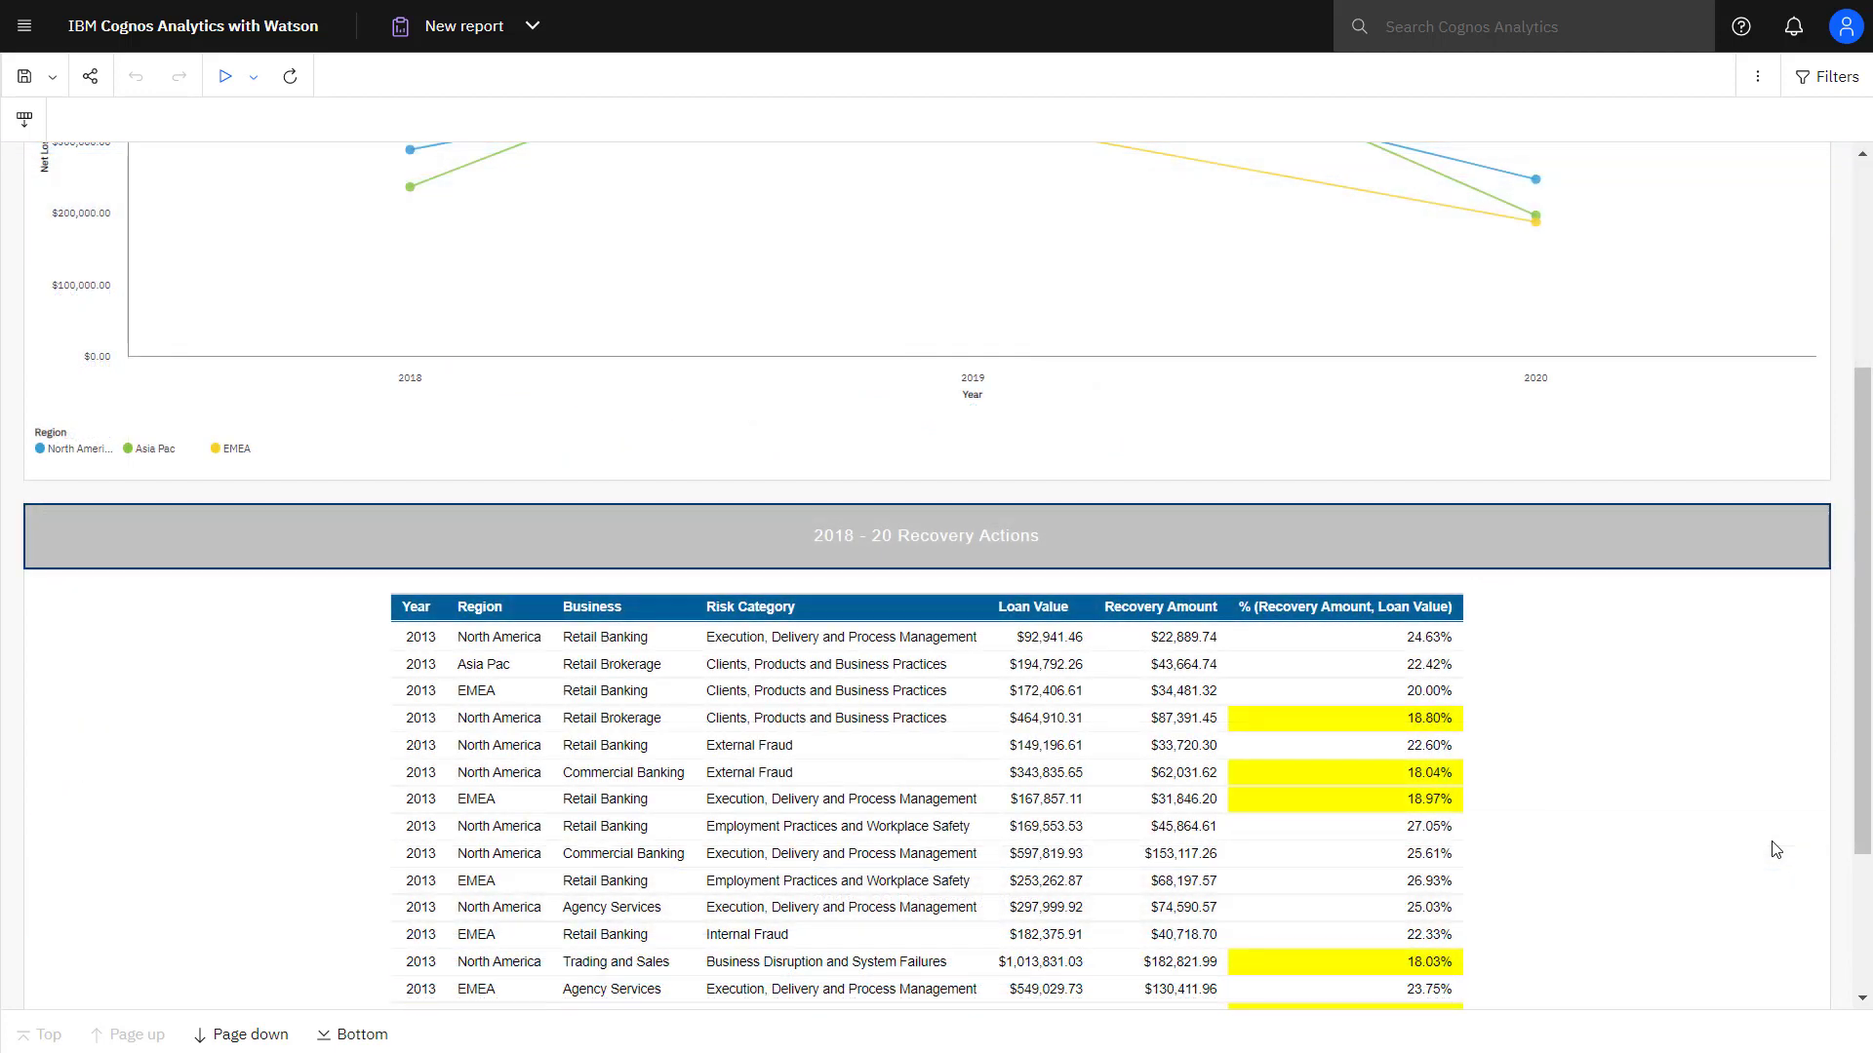